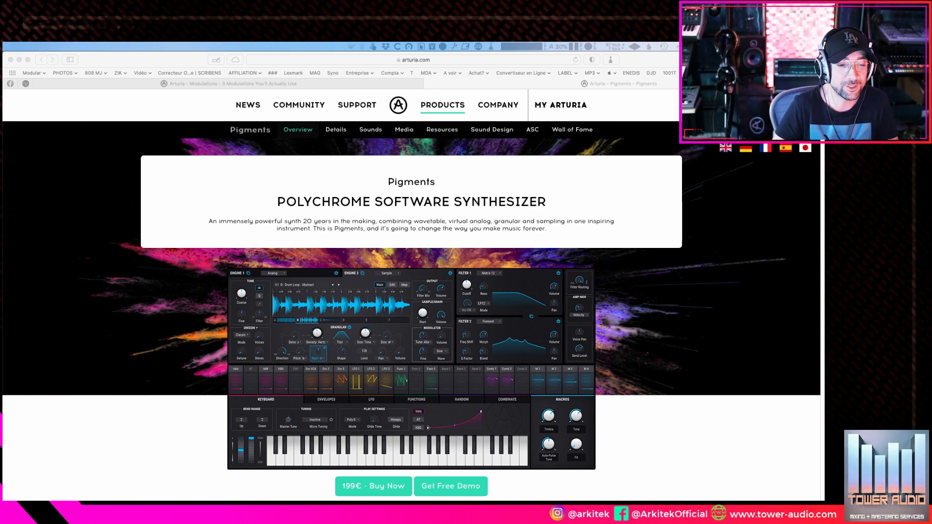
# - Look over the introduction, synth image and Pigments 2 video on the Pigments product page
pyautogui.scroll(-10, 524, 318)
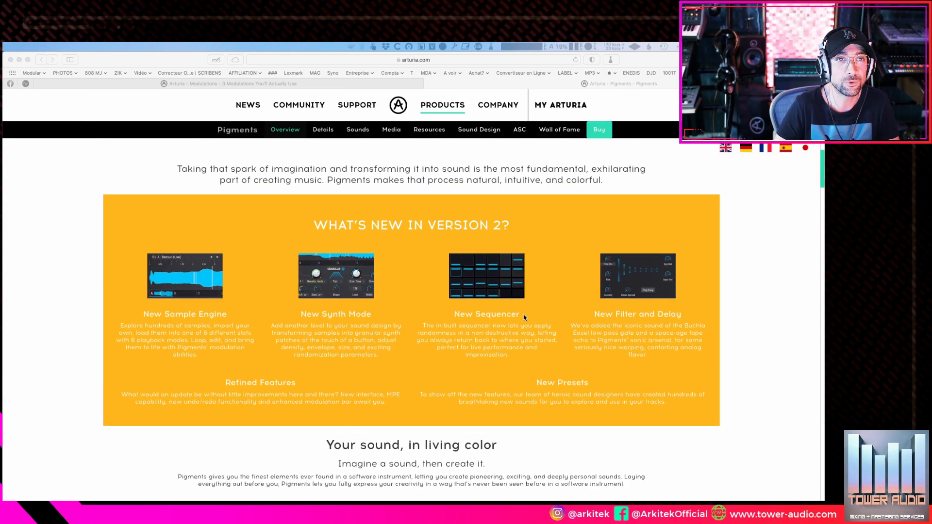
pyautogui.scroll(8, 524, 318)
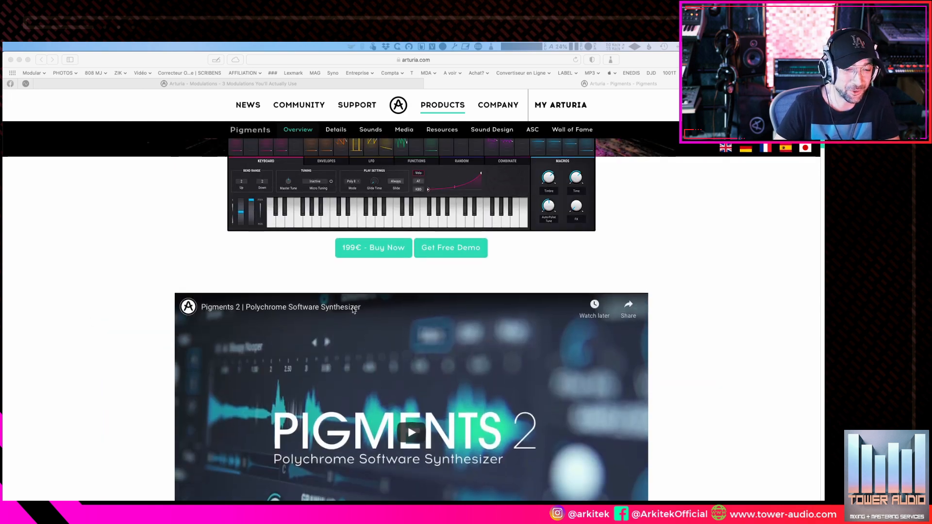
pyautogui.scroll(4, 366, 288)
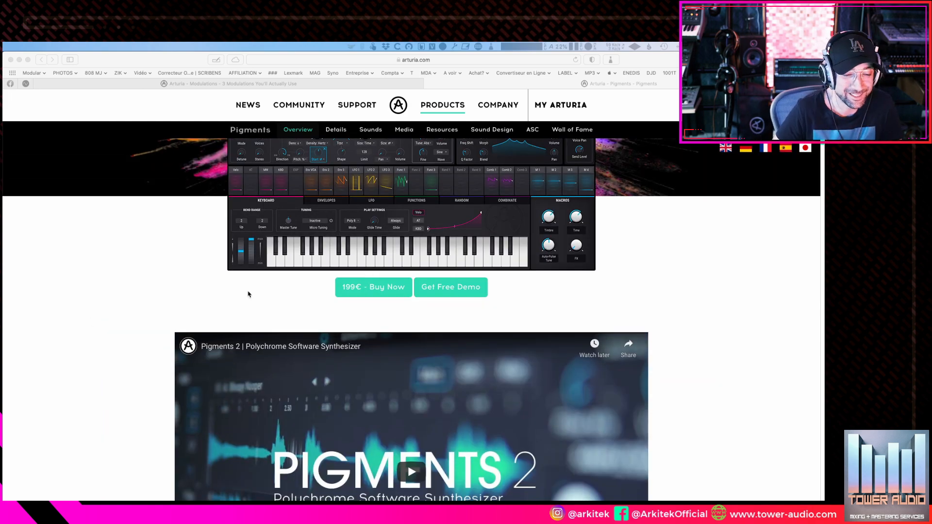
pyautogui.scroll(1, 263, 322)
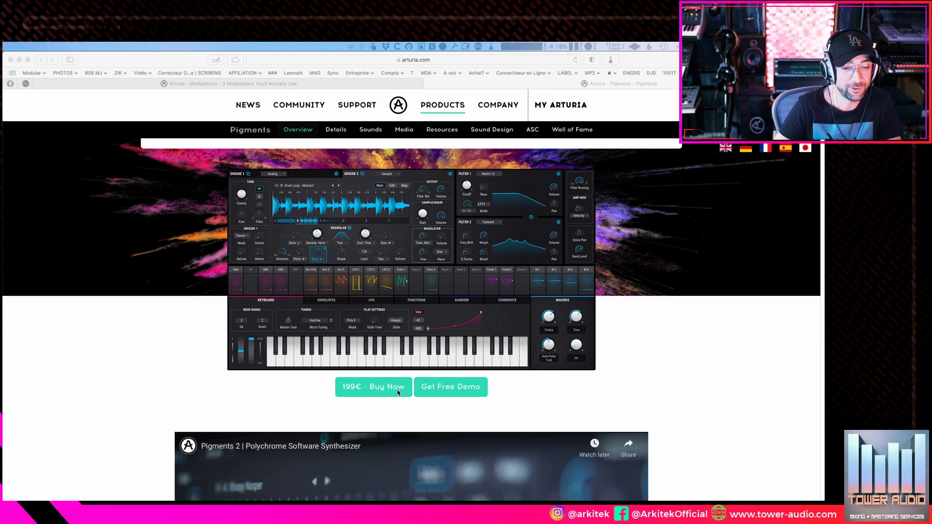
pyautogui.scroll(3, 223, 357)
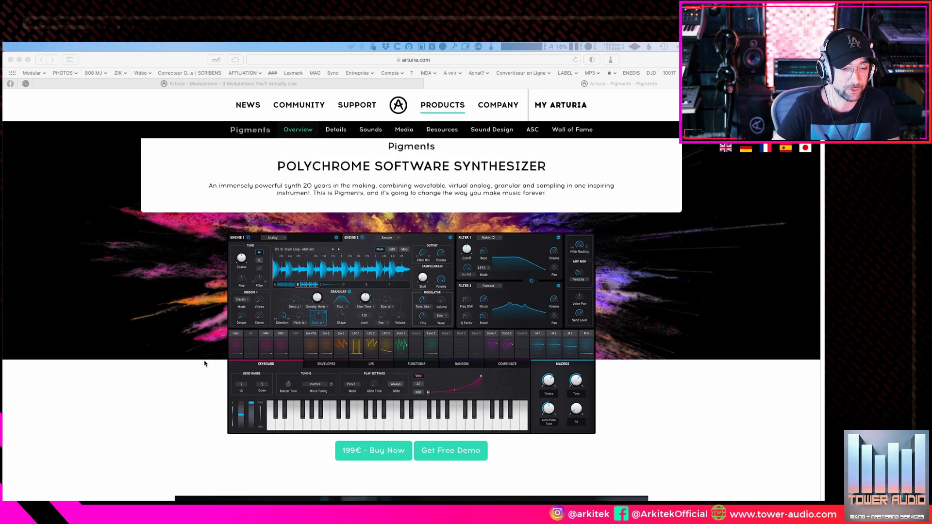
pyautogui.scroll(-4, 146, 321)
pyautogui.scroll(2, 418, 314)
pyautogui.scroll(3, 271, 320)
pyautogui.scroll(-1, 233, 325)
pyautogui.scroll(1, 203, 330)
pyautogui.scroll(-5, 162, 338)
pyautogui.scroll(-10, 161, 338)
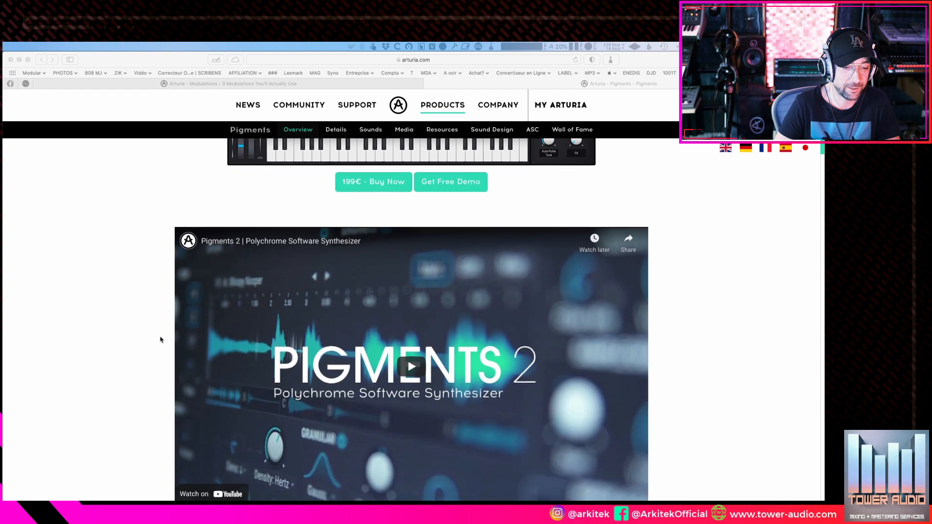
# - Examine the Version 2 novelties, interface preview, feature descriptions and audio demos on the Pigments page, and return to its beginning
pyautogui.scroll(-4, 161, 341)
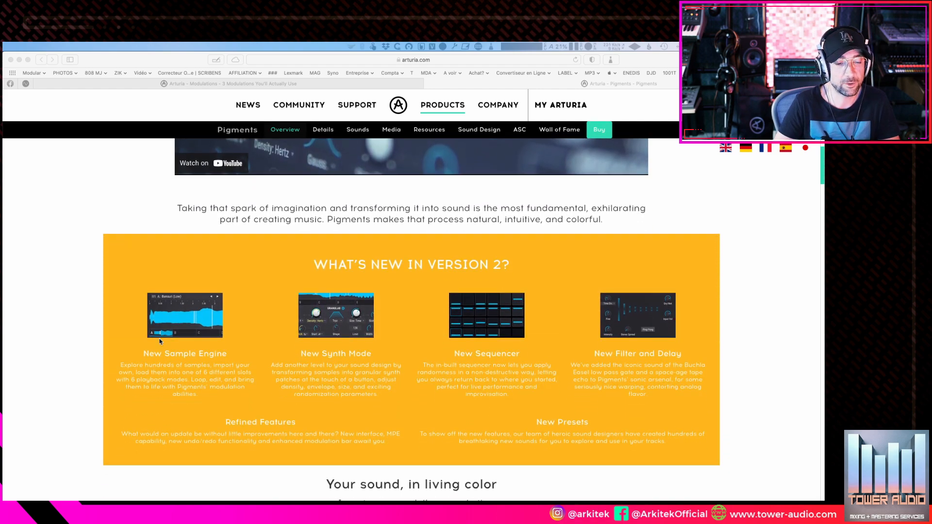
pyautogui.scroll(-6, 159, 343)
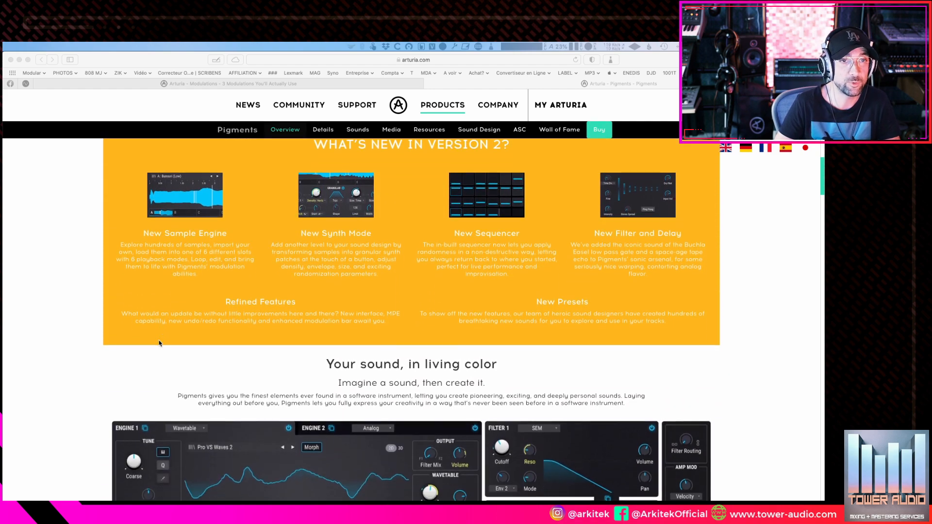
pyautogui.scroll(-4, 161, 335)
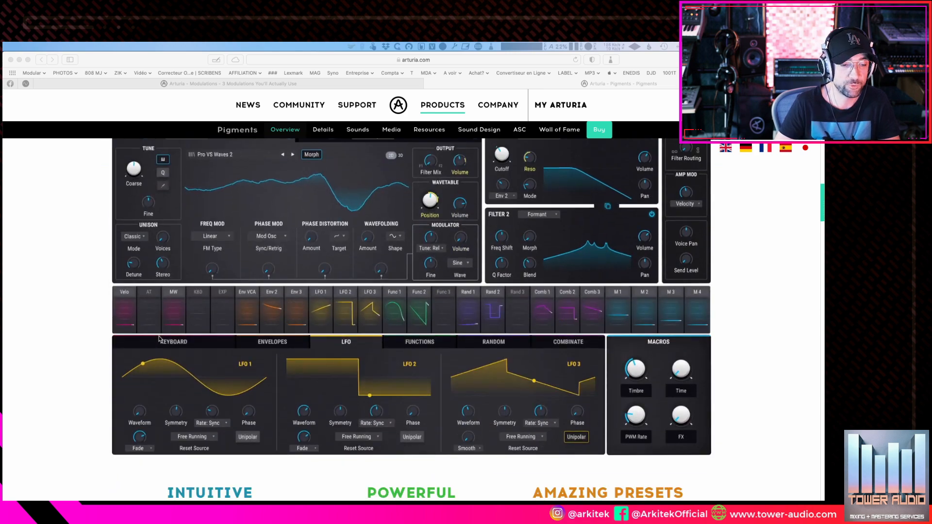
pyautogui.scroll(3, 442, 432)
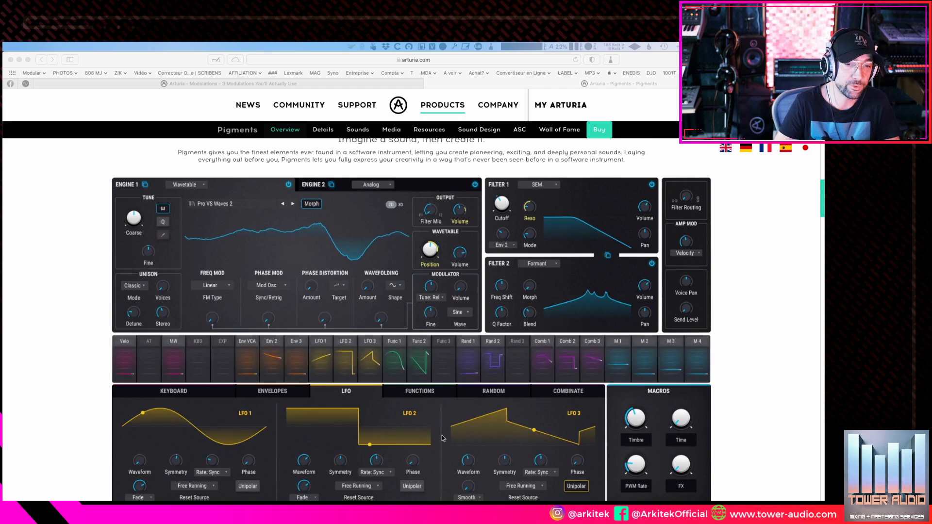
pyautogui.scroll(-6, 443, 433)
pyautogui.scroll(-7, 486, 379)
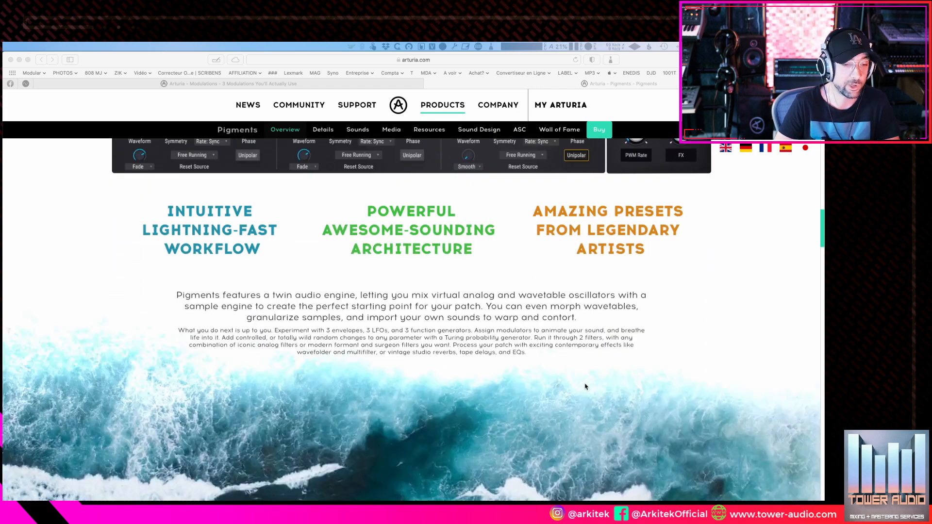
pyautogui.scroll(-10, 388, 374)
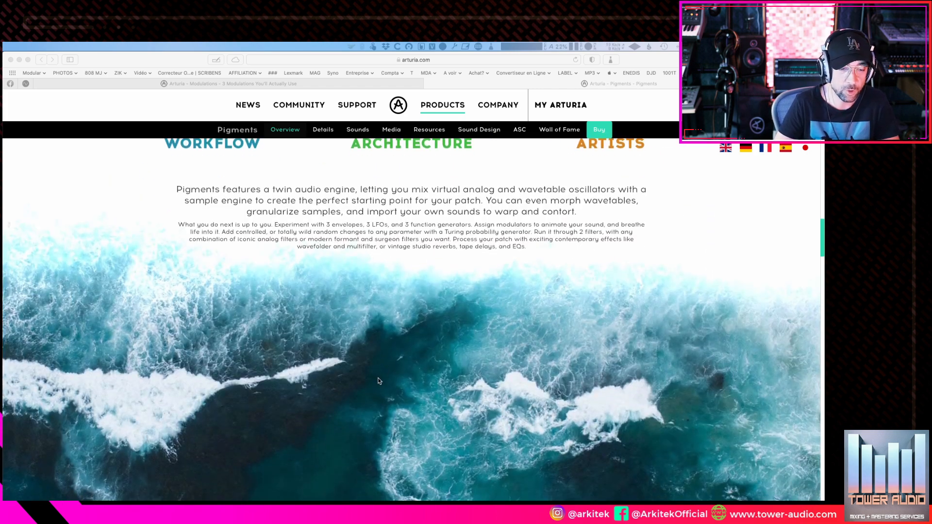
pyautogui.scroll(-12, 336, 400)
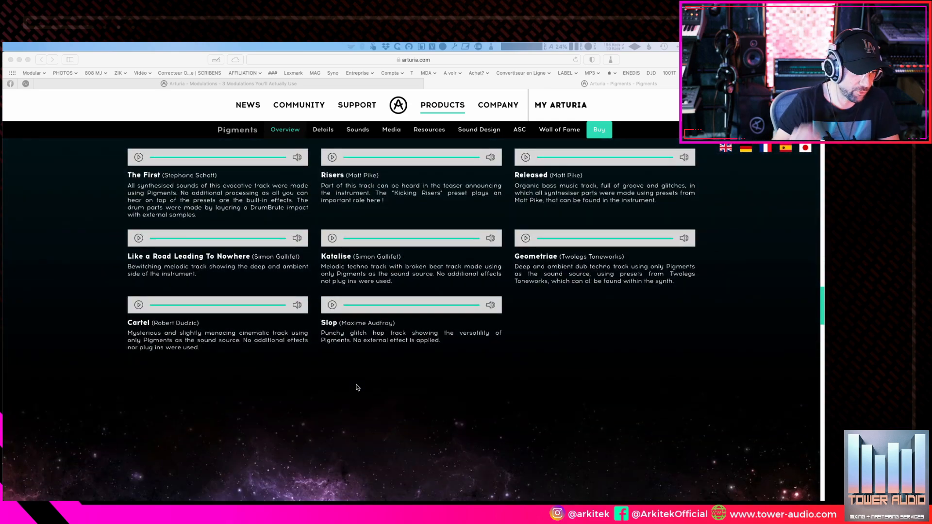
pyautogui.scroll(20, 355, 378)
pyautogui.scroll(20, 347, 362)
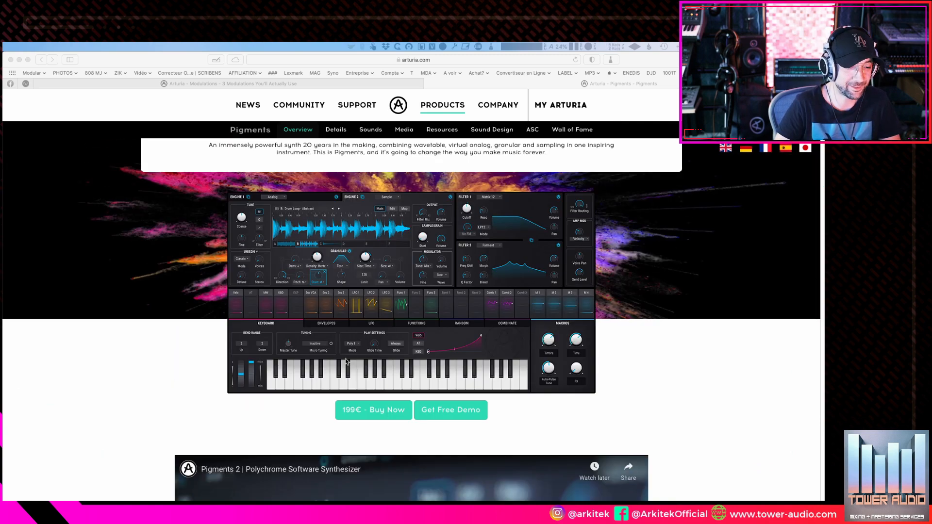
pyautogui.scroll(2, 346, 361)
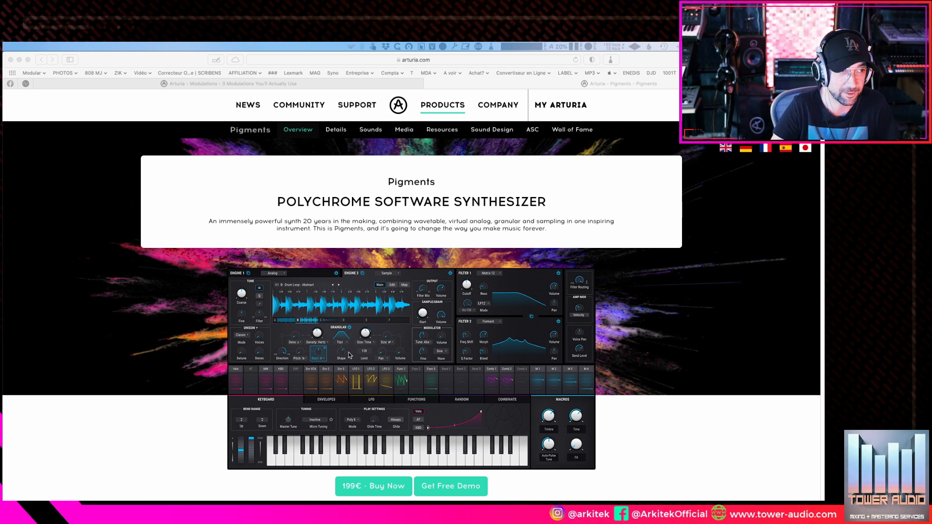
# - Switch to Ableton Live, reposition the Pigments plug-in window and load the Default preset from the Template category
pyautogui.press('super+Tab')
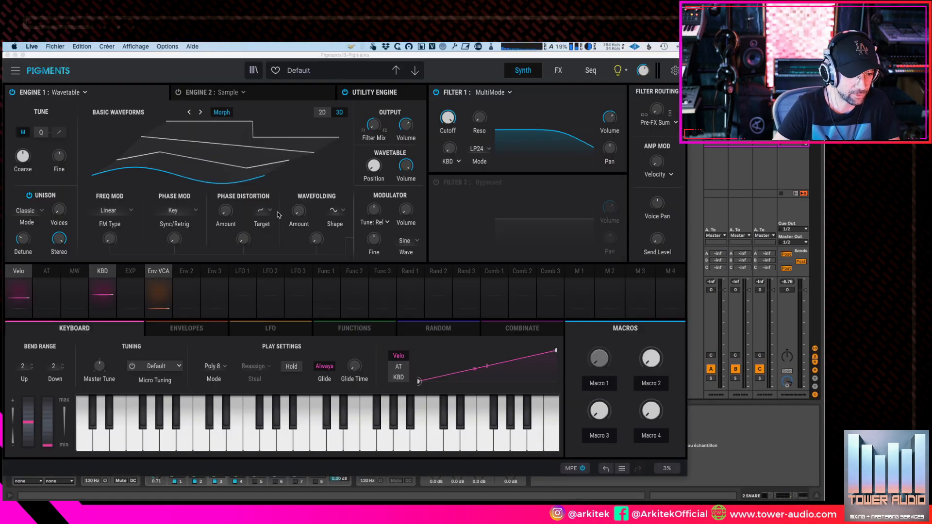
pyautogui.moveTo(309, 55); pyautogui.dragTo(337, 63)
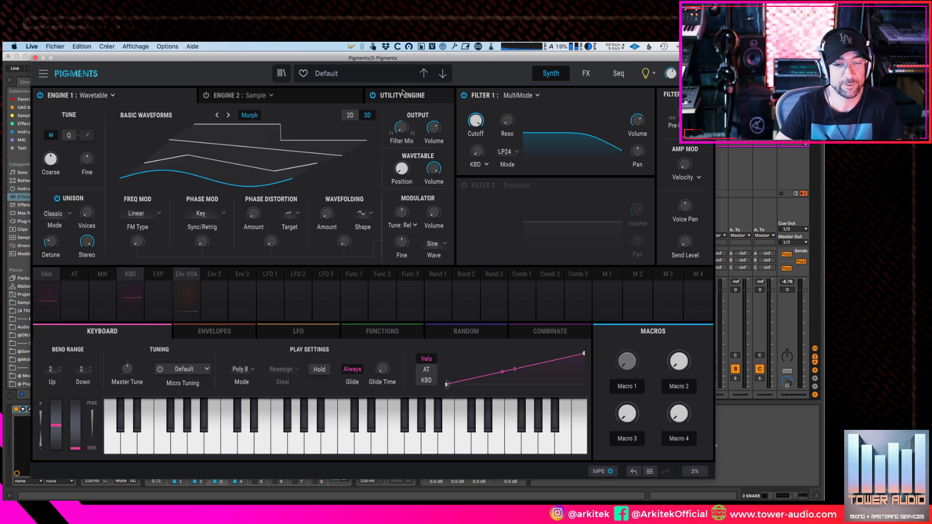
pyautogui.moveTo(413, 60); pyautogui.dragTo(409, 59)
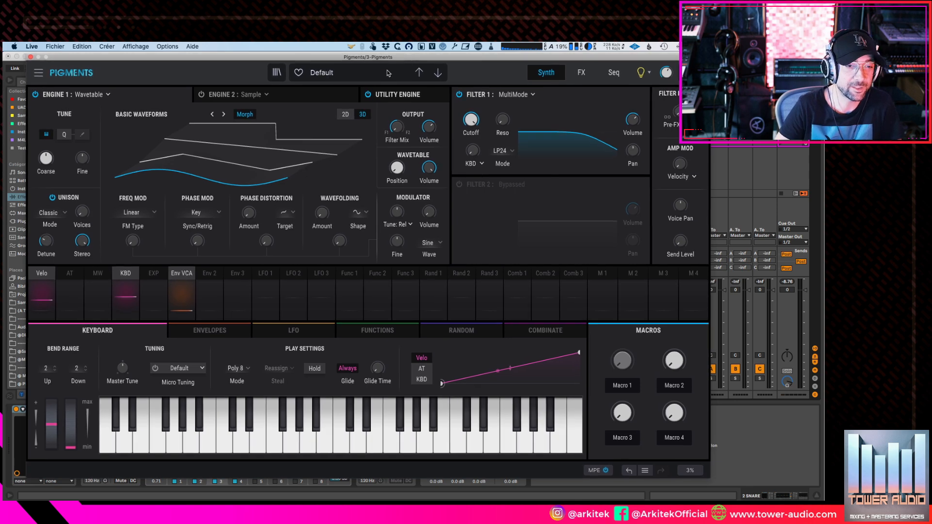
pyautogui.click(388, 73)
pyautogui.moveTo(340, 253)
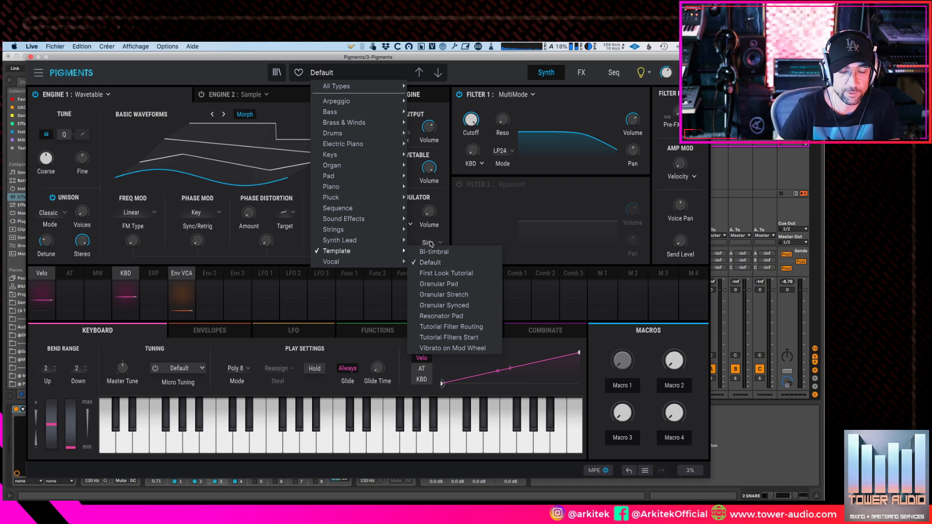
pyautogui.click(432, 262)
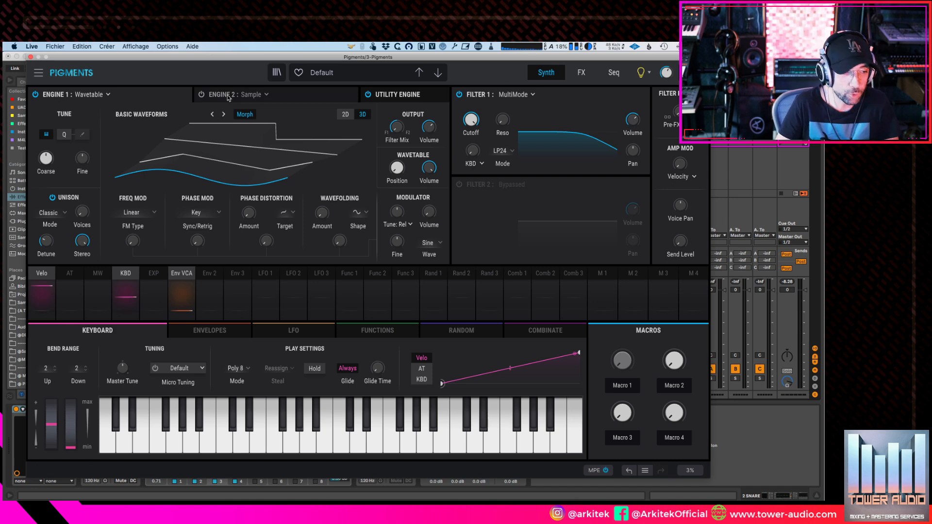
# - Try the Analog and Sample types on Engine 1 and finish with the Harmonic type
pyautogui.click(99, 95)
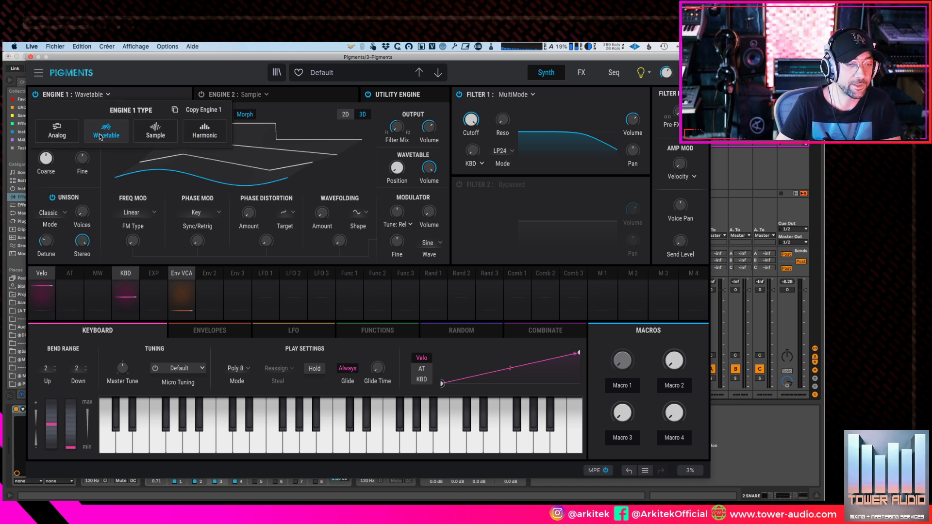
pyautogui.click(56, 136)
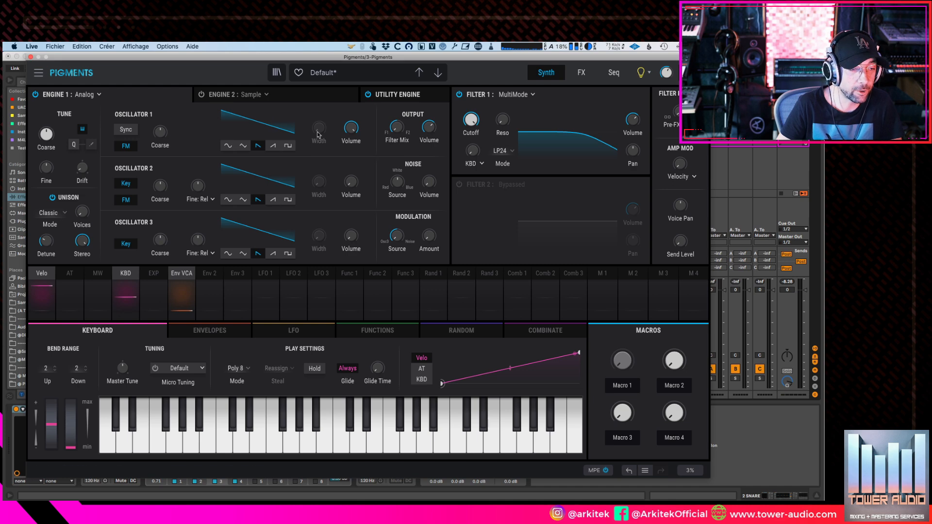
pyautogui.click(98, 95)
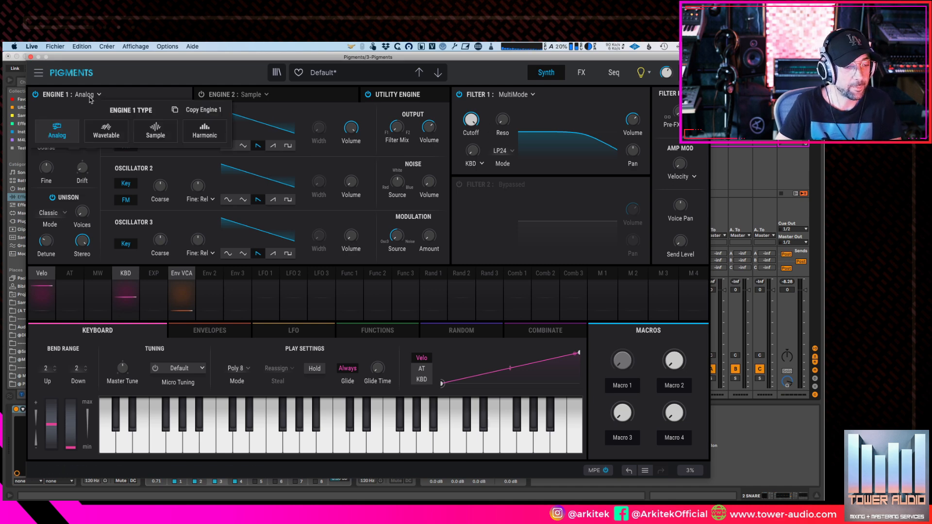
pyautogui.click(155, 131)
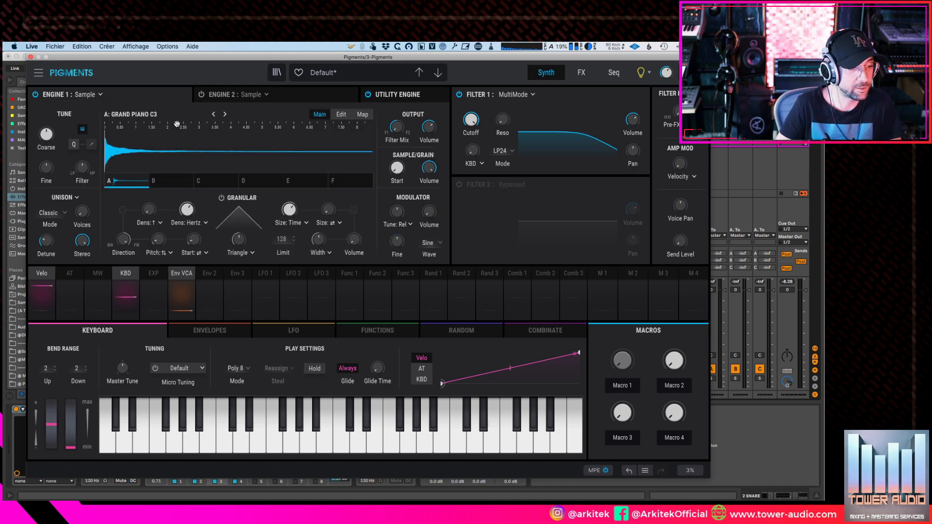
pyautogui.click(85, 95)
pyautogui.click(207, 133)
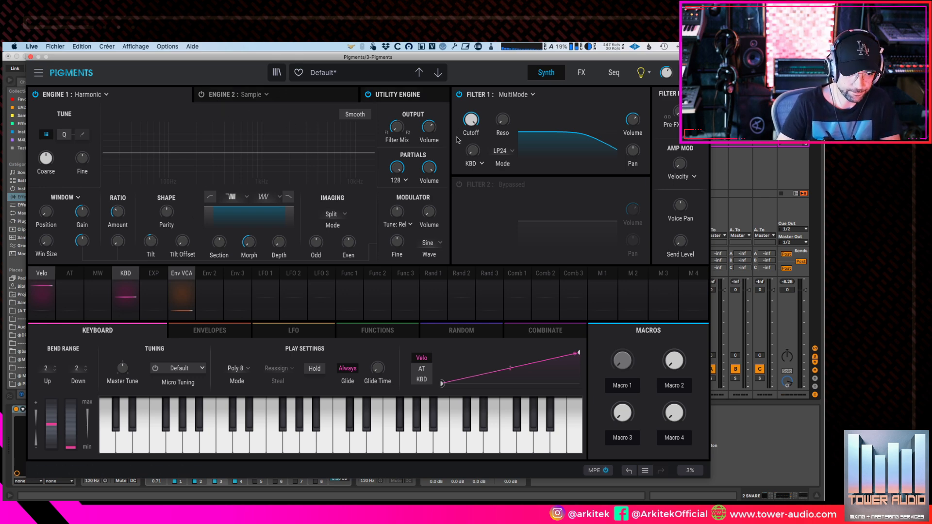
# - Show the Utility Engine and enable its Noise 1 module
pyautogui.click(424, 97)
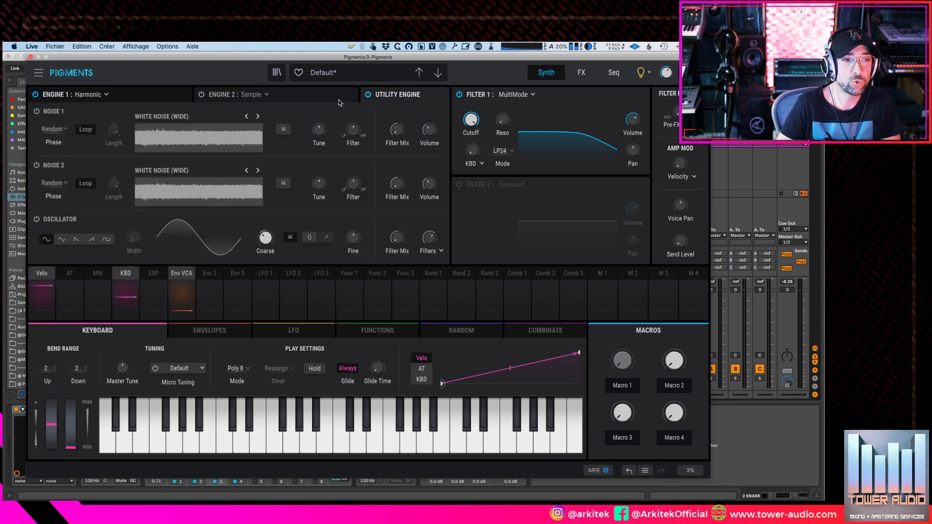
pyautogui.click(36, 111)
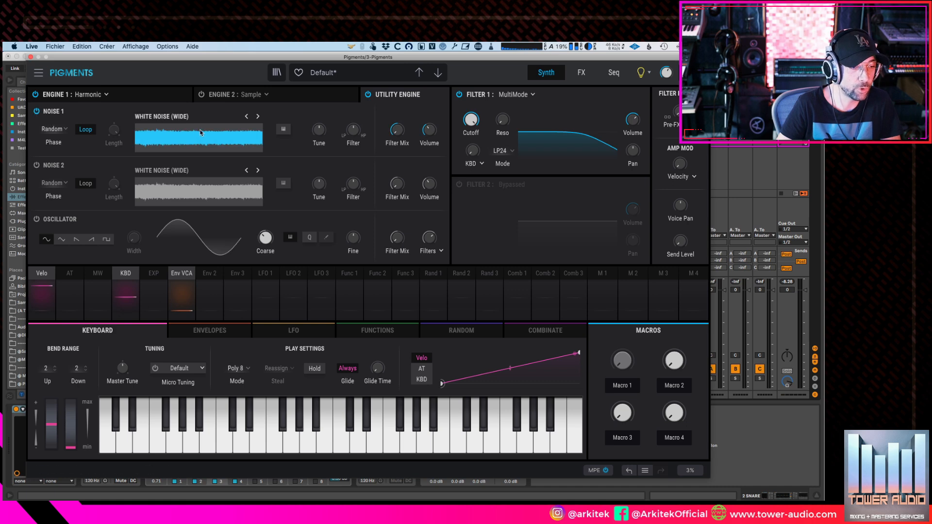
# - Browse the Noise 1 sample library through the Hardware, Natural, Texture and Transients categories, and close it without choosing another sample
pyautogui.click(217, 125)
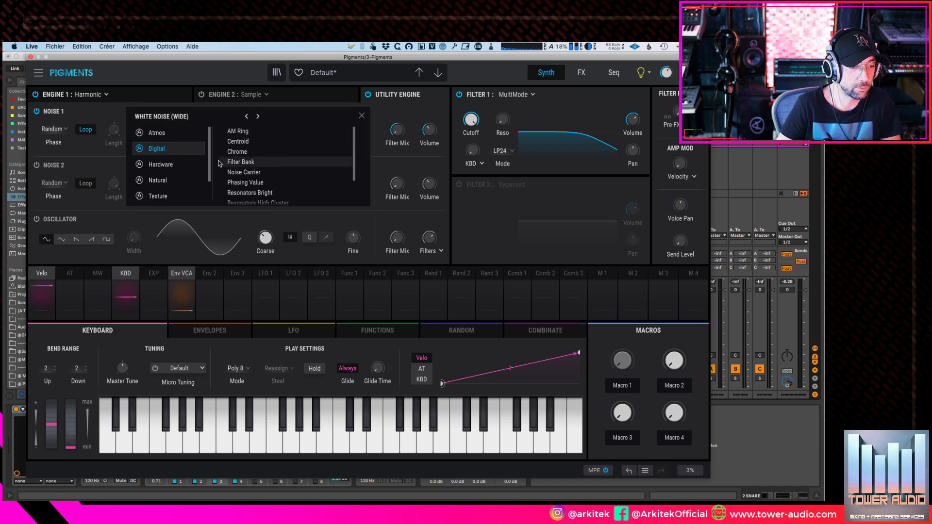
pyautogui.scroll(2, 169, 168)
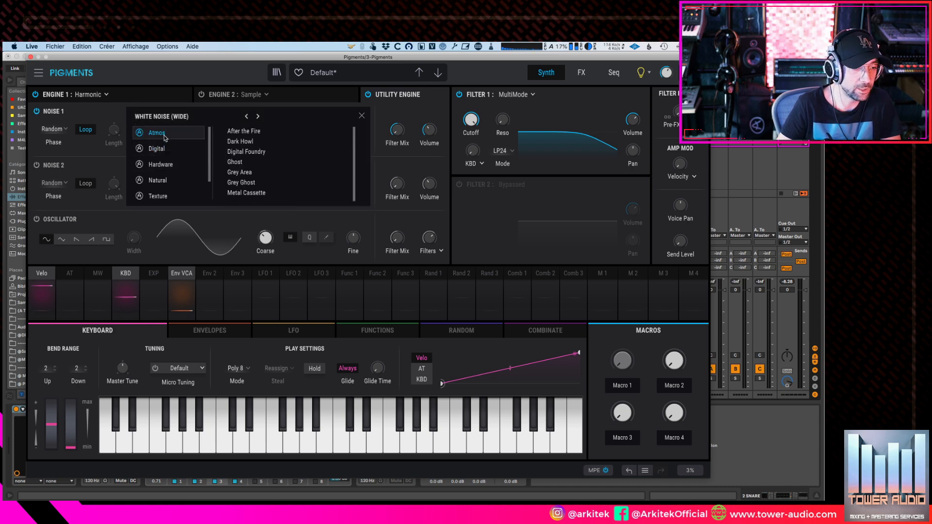
pyautogui.click(167, 165)
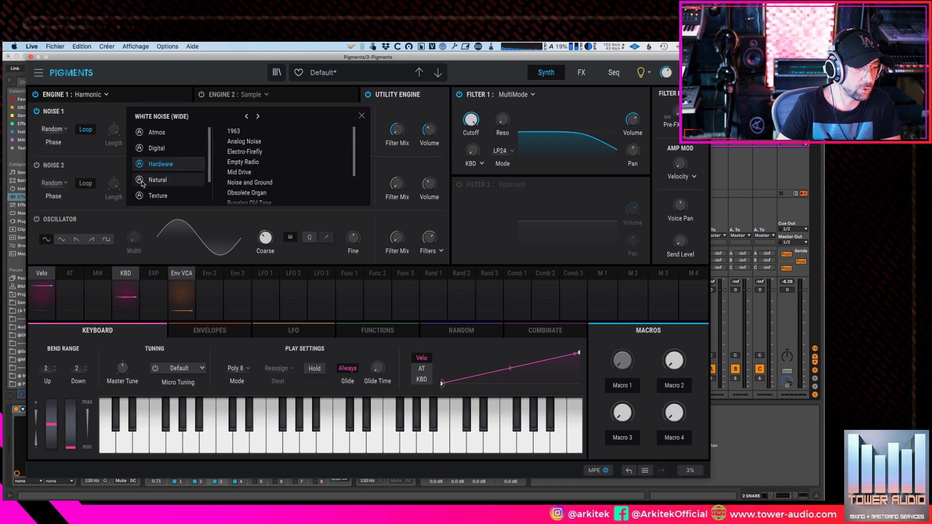
pyautogui.scroll(-1, 168, 174)
pyautogui.click(168, 178)
pyautogui.scroll(-4, 265, 160)
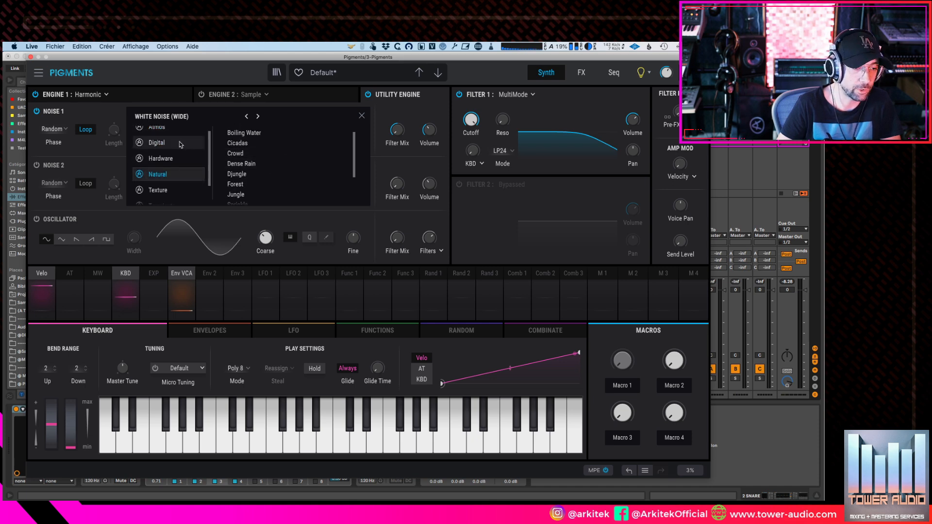
pyautogui.click(160, 190)
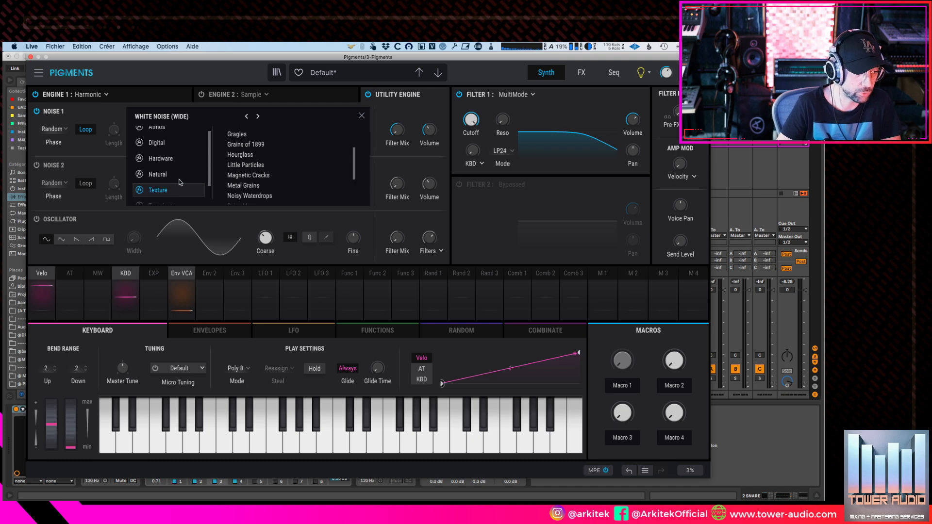
pyautogui.scroll(-2, 165, 187)
pyautogui.click(166, 181)
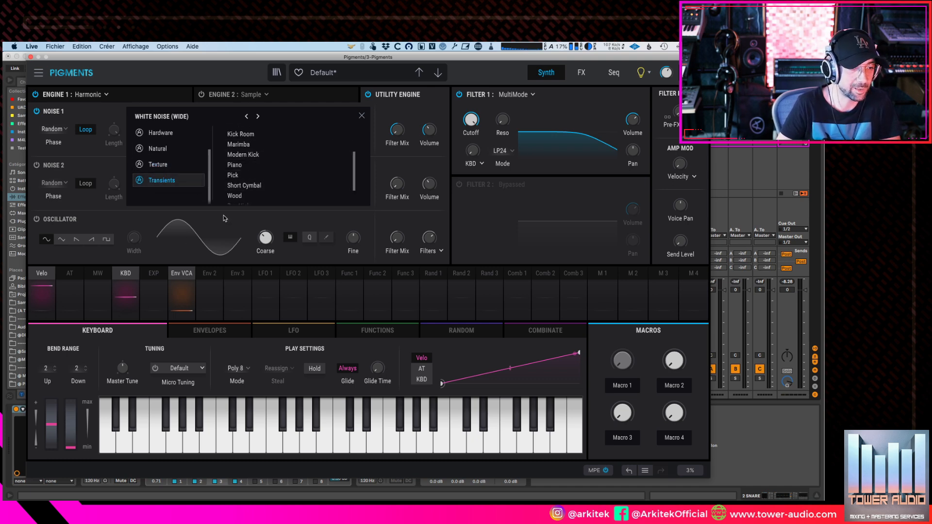
pyautogui.click(361, 117)
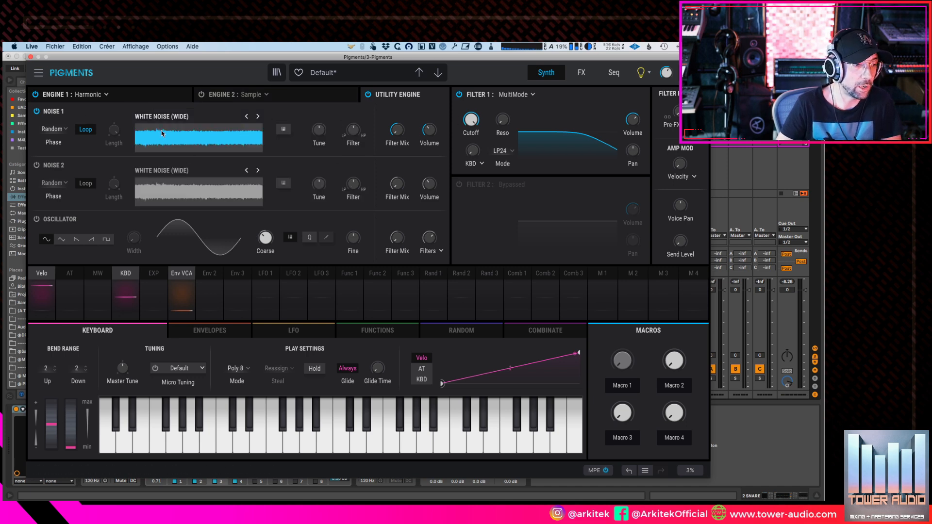
# - Check the phase retrigger options of the Noise 1 module, leaving the Random setting in place
pyautogui.click(44, 129)
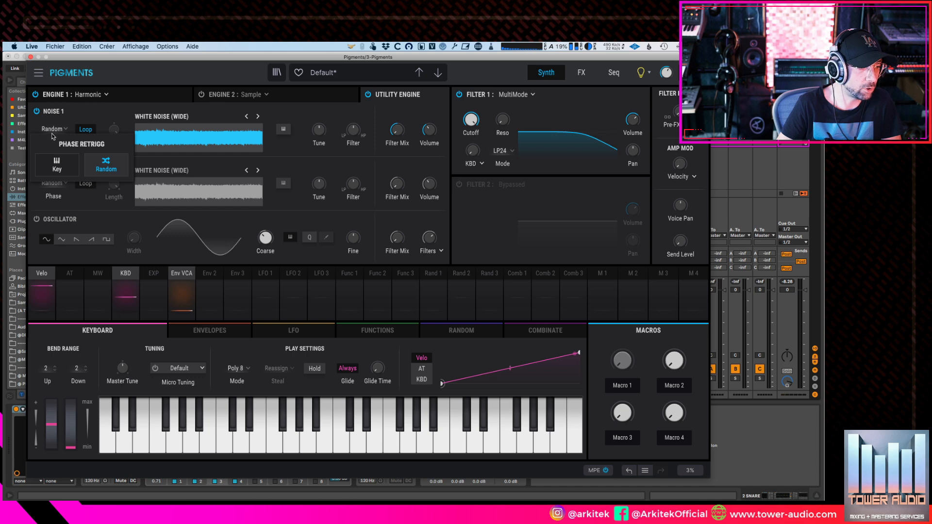
pyautogui.click(63, 128)
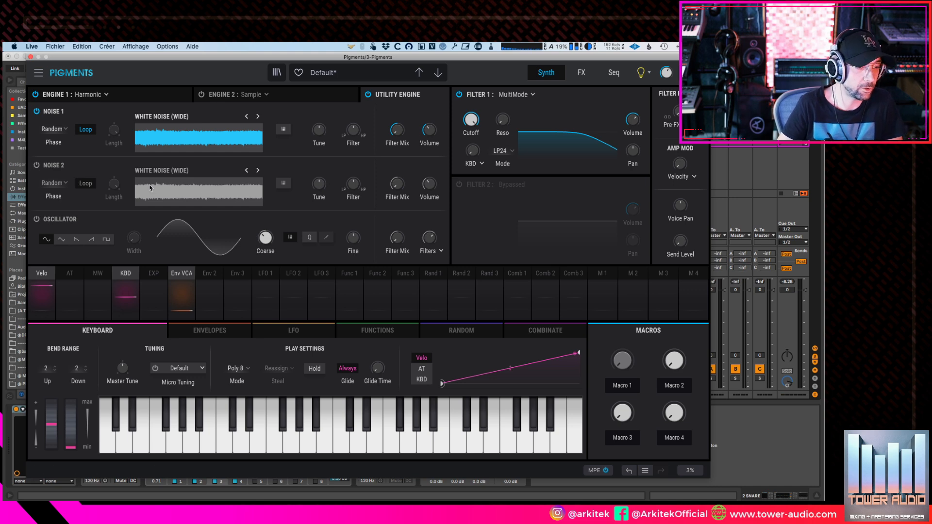
# - Enable the Noise 2 module and browse its sample library's Texture and Transients categories, keeping White Noise (Wide)
pyautogui.click(36, 165)
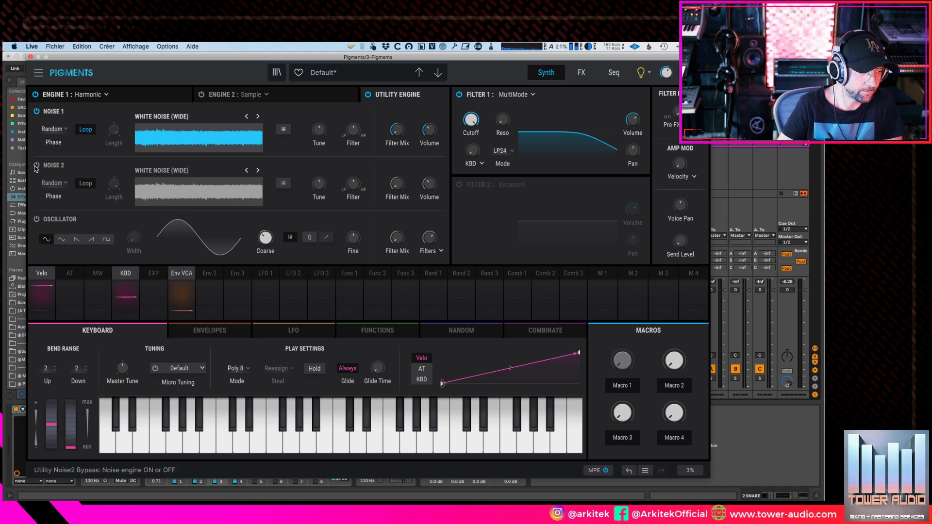
pyautogui.click(185, 173)
pyautogui.click(157, 218)
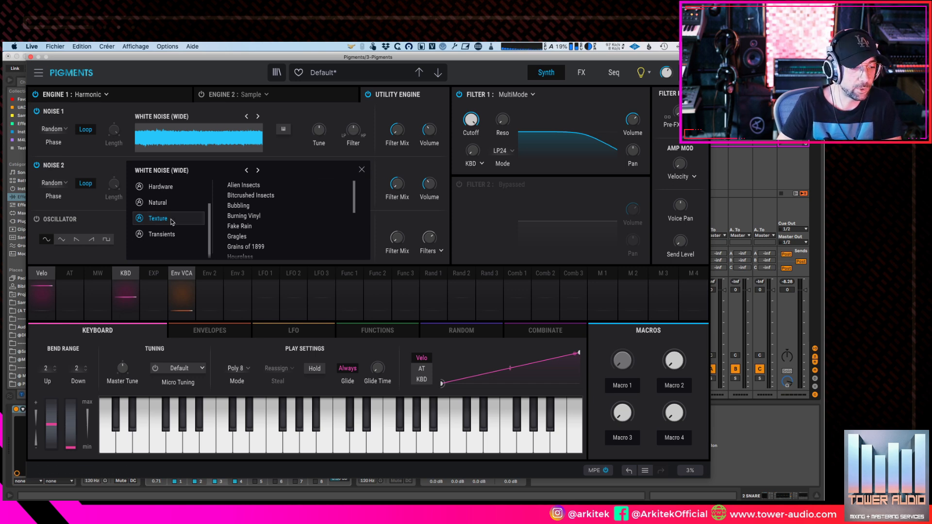
pyautogui.click(171, 234)
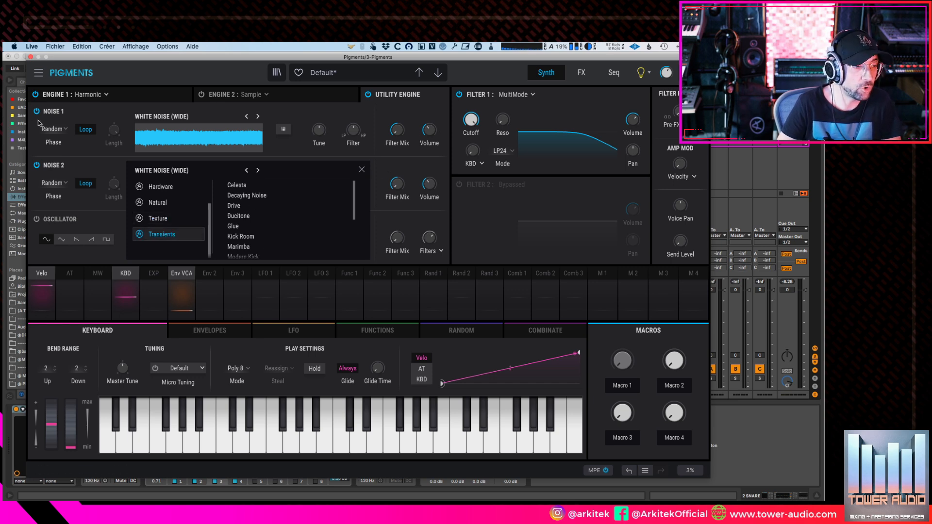
pyautogui.click(362, 169)
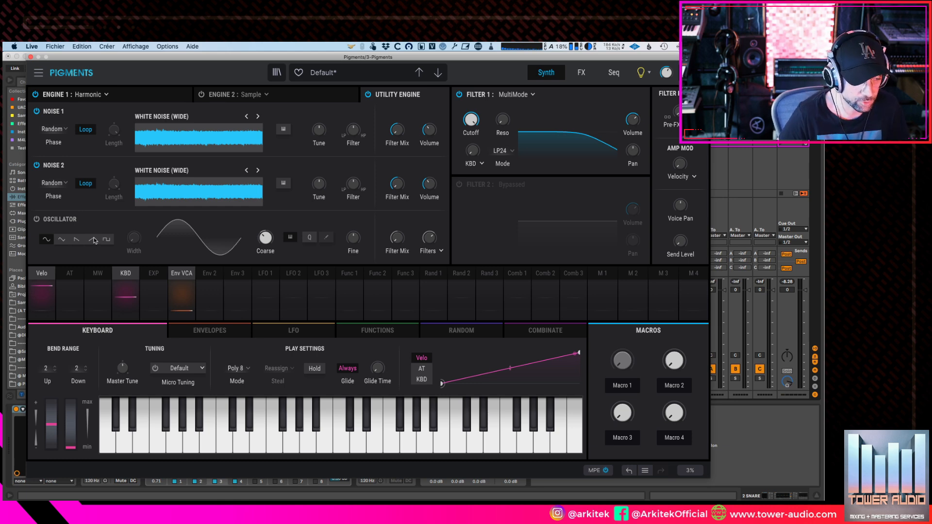
# - Isolate the Utility Engine's Oscillator by enabling it and bypassing Engine 1, Noise 1 and Noise 2
pyautogui.click(37, 220)
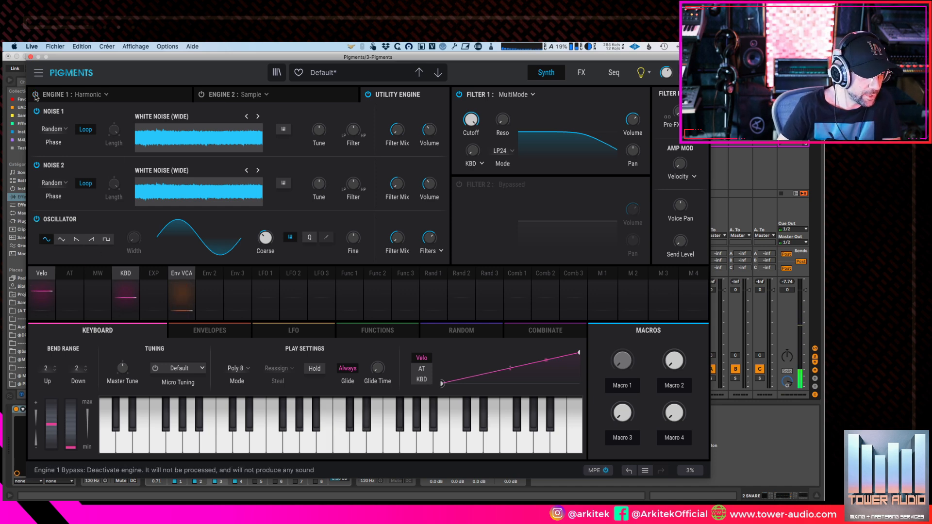
pyautogui.click(36, 111)
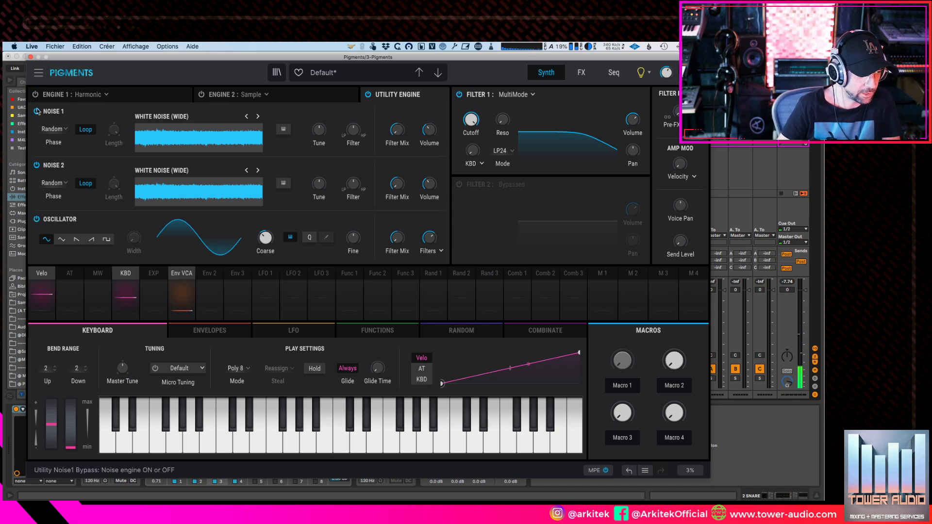
pyautogui.click(38, 165)
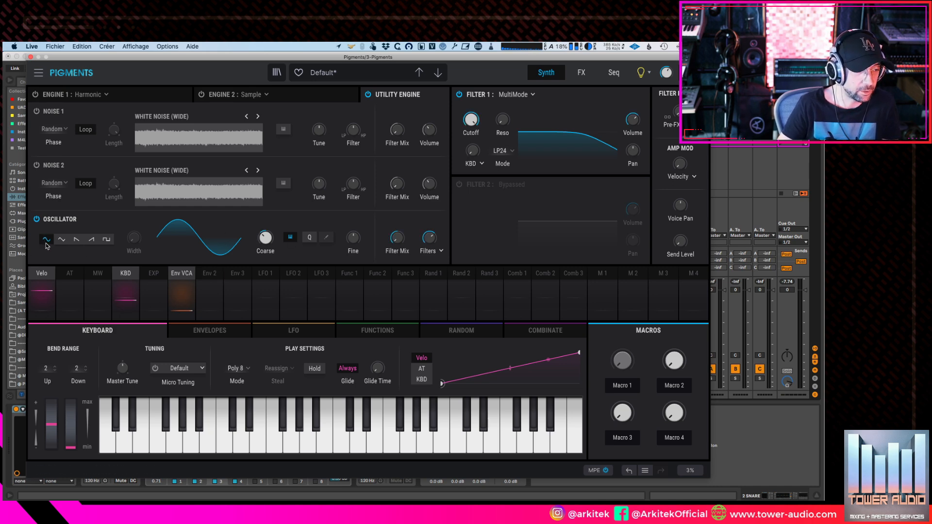
# - Try the Oscillator's triangle, falling saw, rising ramp and square waveforms, and finish with the rising ramp
pyautogui.click(62, 243)
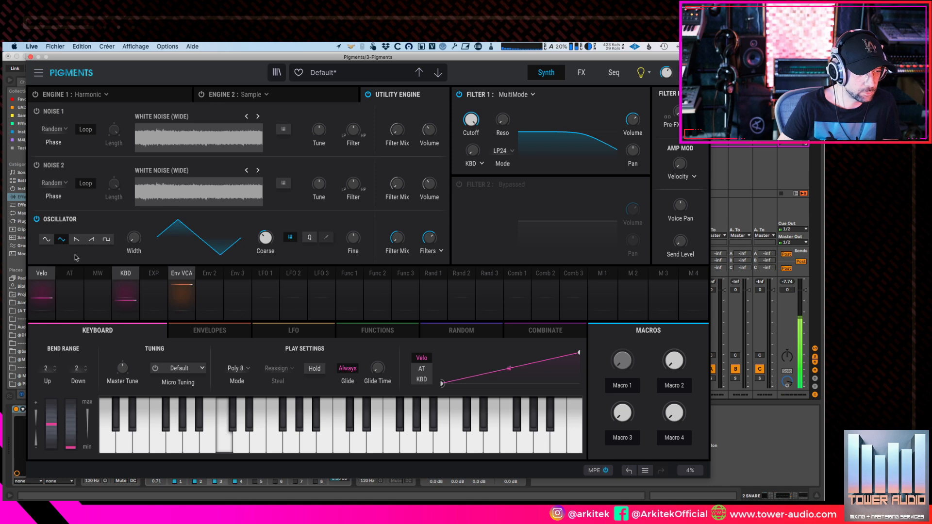
pyautogui.click(76, 240)
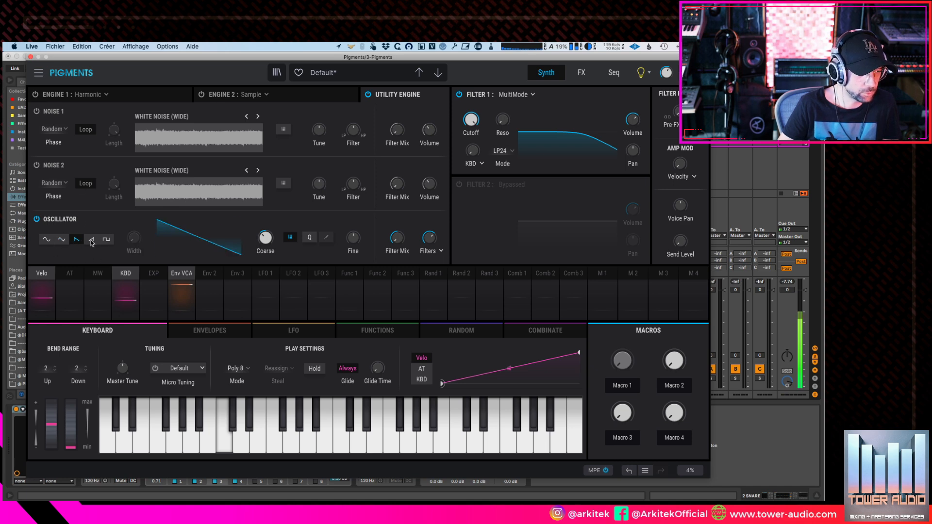
pyautogui.click(92, 241)
pyautogui.click(106, 240)
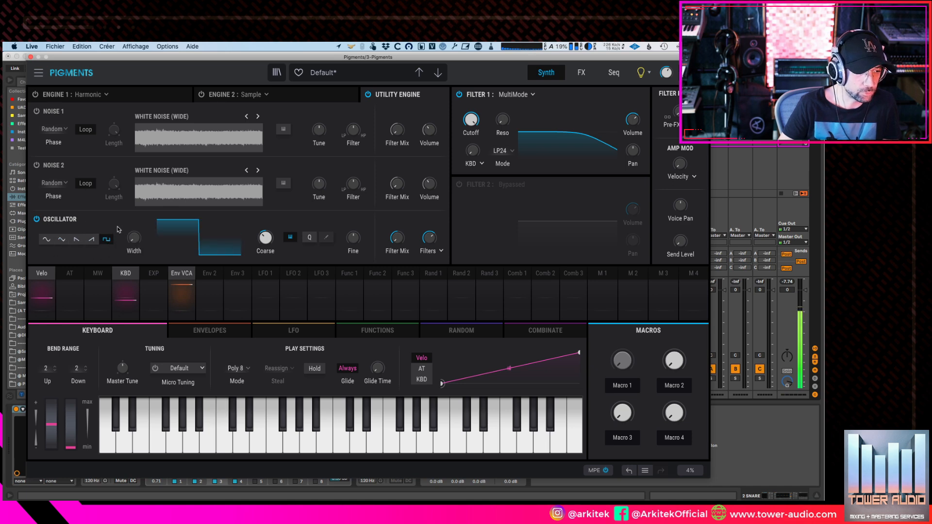
pyautogui.click(91, 240)
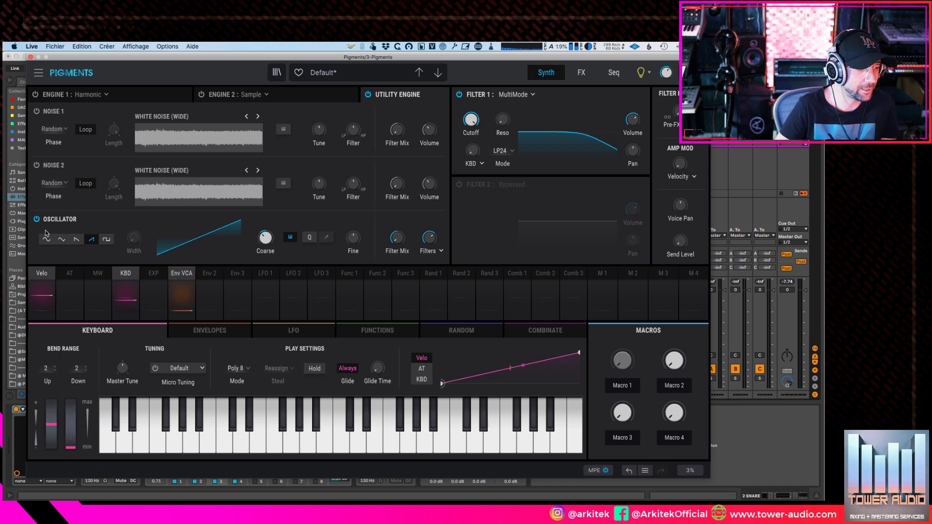
# - Turn Noise 2 back on with White Noise (Wide) and switch the Oscillator off
pyautogui.click(36, 165)
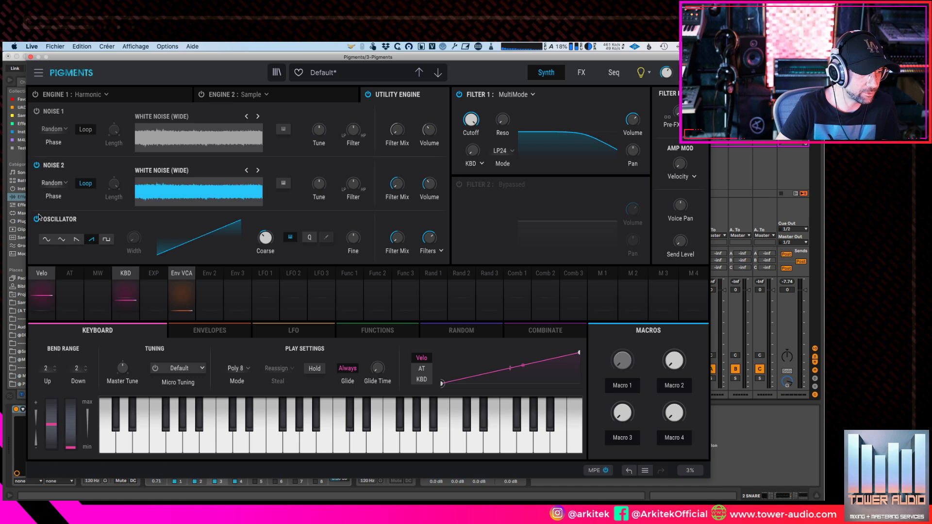
pyautogui.click(37, 219)
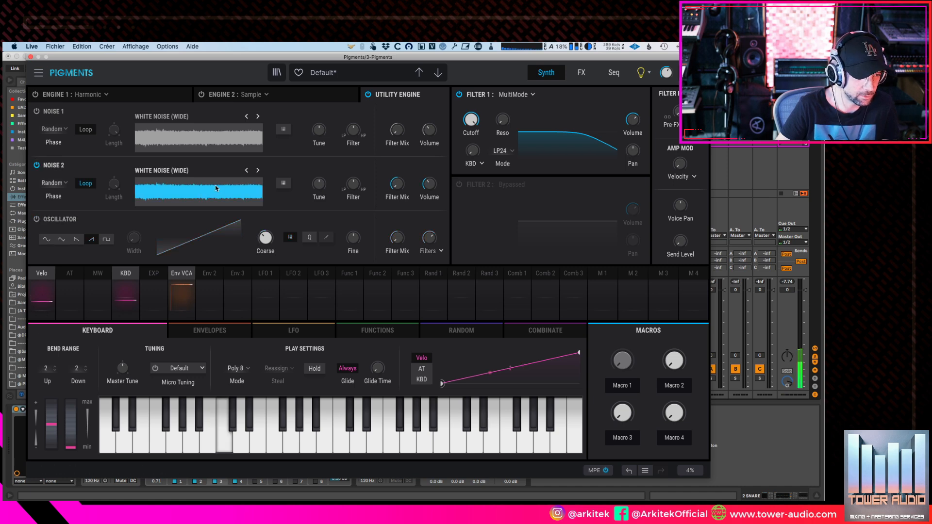
pyautogui.click(251, 171)
pyautogui.click(246, 171)
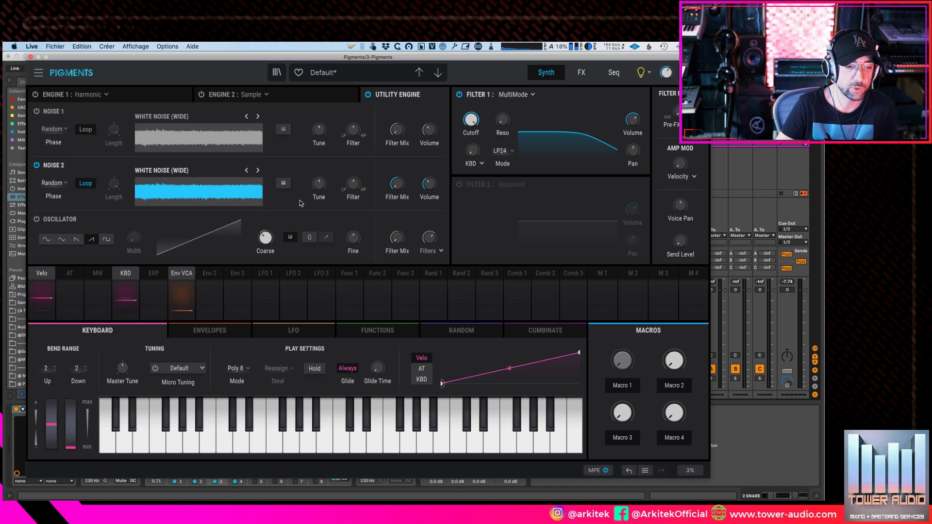
# - Step the Noise 2 sample forward through White Noise and Noise and Ground to Running Old Tape
pyautogui.click(257, 171)
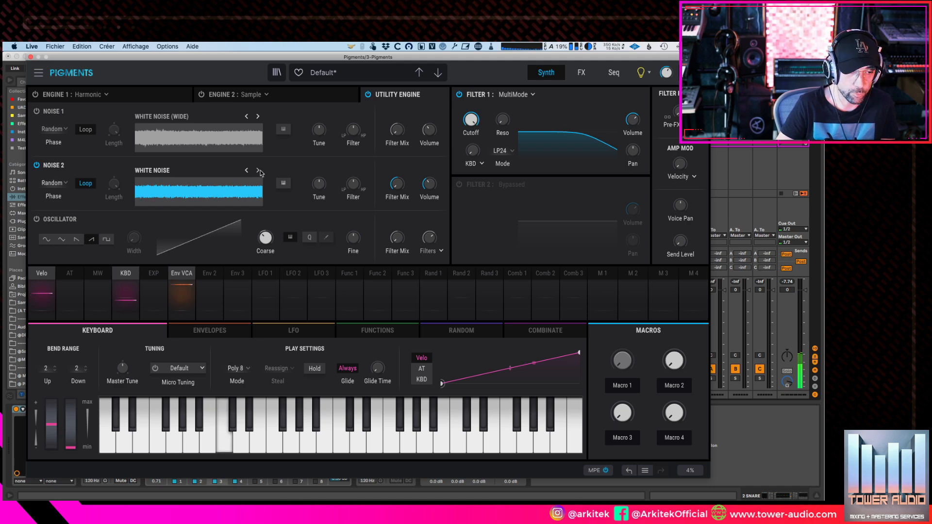
pyautogui.click(257, 171)
pyautogui.click(258, 171)
pyautogui.click(258, 171)
pyautogui.click(258, 171)
pyautogui.click(258, 171)
pyautogui.click(258, 171)
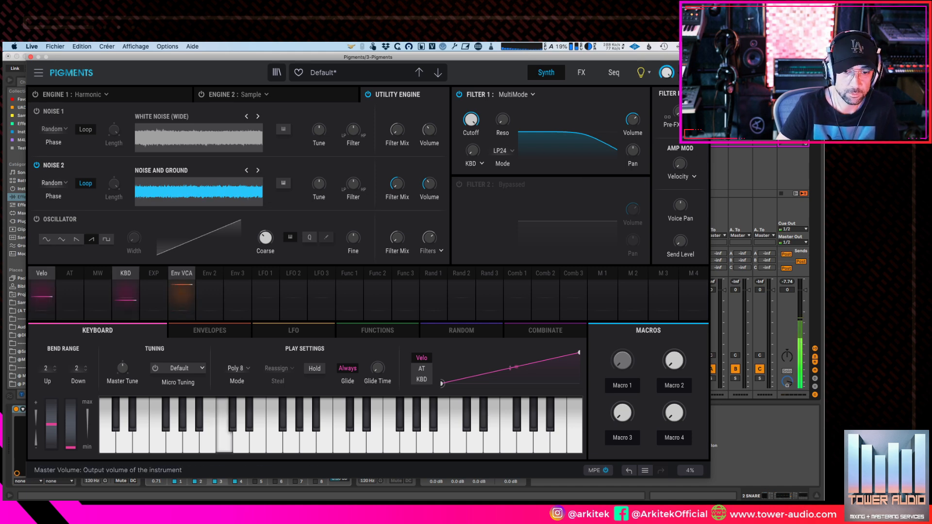
pyautogui.click(257, 171)
pyautogui.click(258, 171)
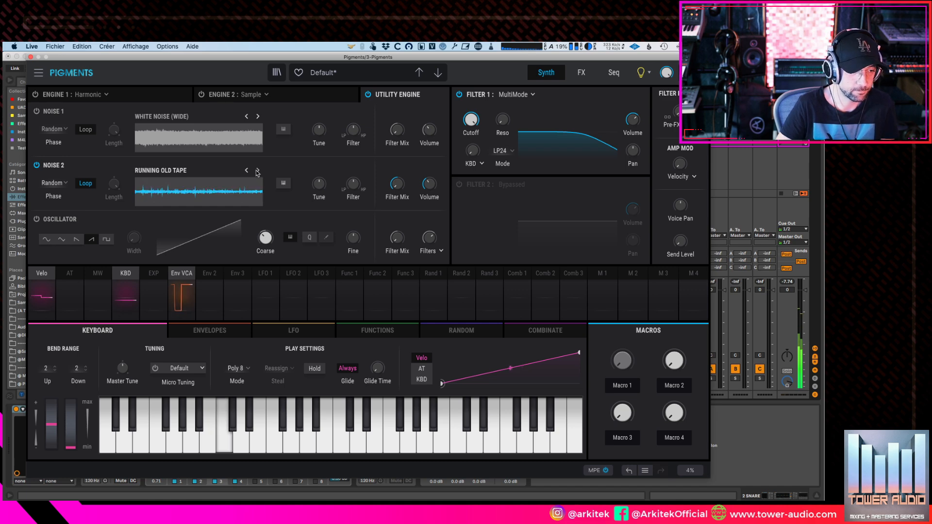
# - Continue stepping the Noise 2 sample forward through Birds, Boiling Water, Cicadas, Forest and Jungle to Sprinkle
pyautogui.click(257, 171)
pyautogui.click(258, 171)
pyautogui.click(258, 171)
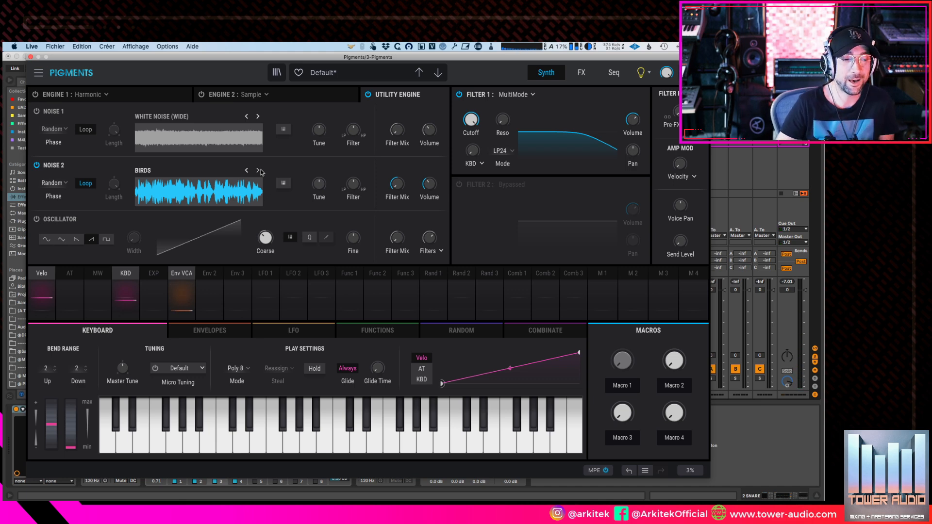
pyautogui.click(258, 171)
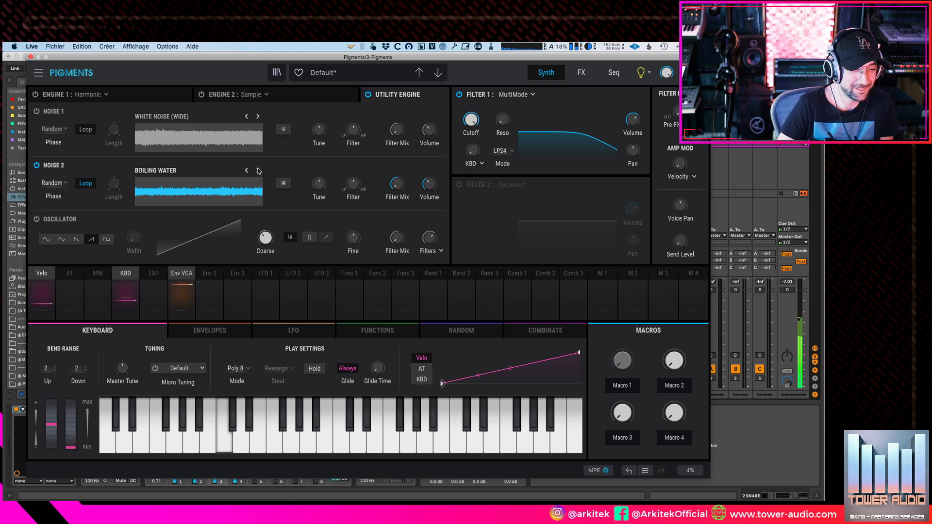
pyautogui.click(258, 171)
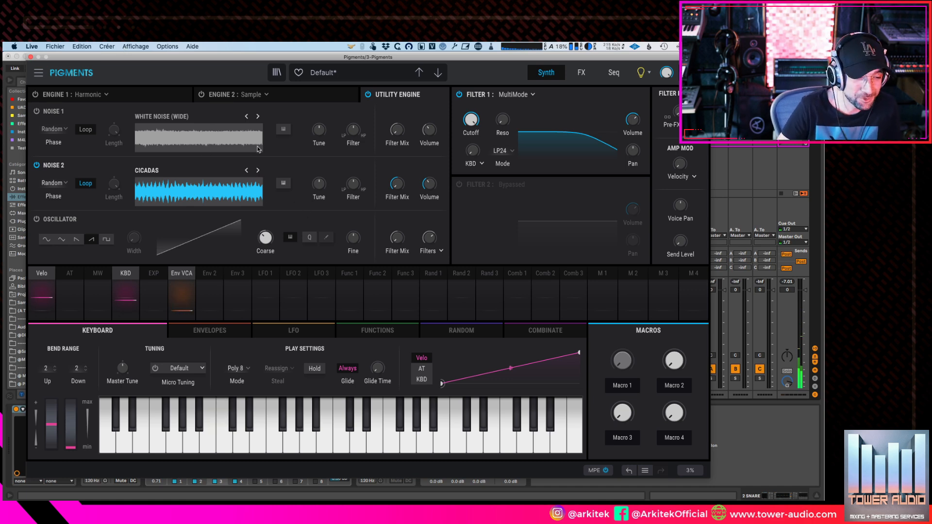
pyautogui.click(258, 171)
pyautogui.click(258, 171)
pyautogui.click(257, 171)
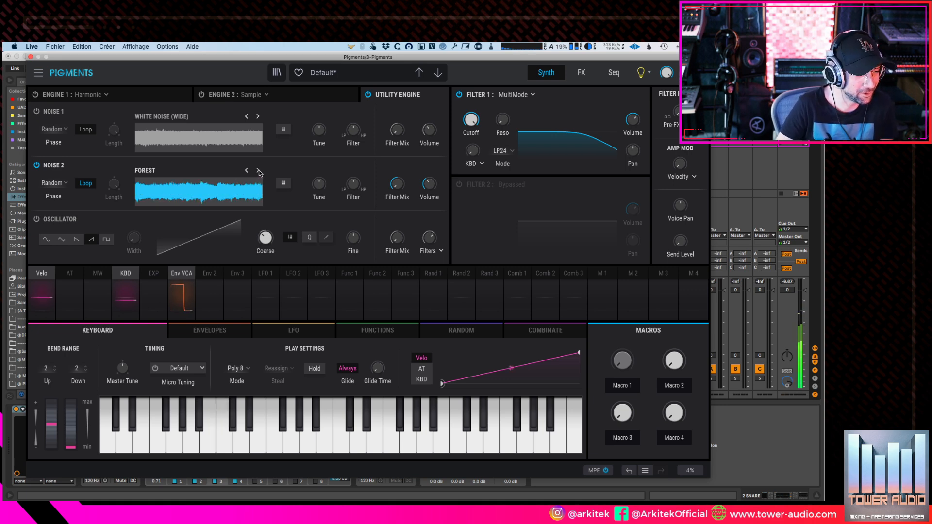
pyautogui.click(258, 171)
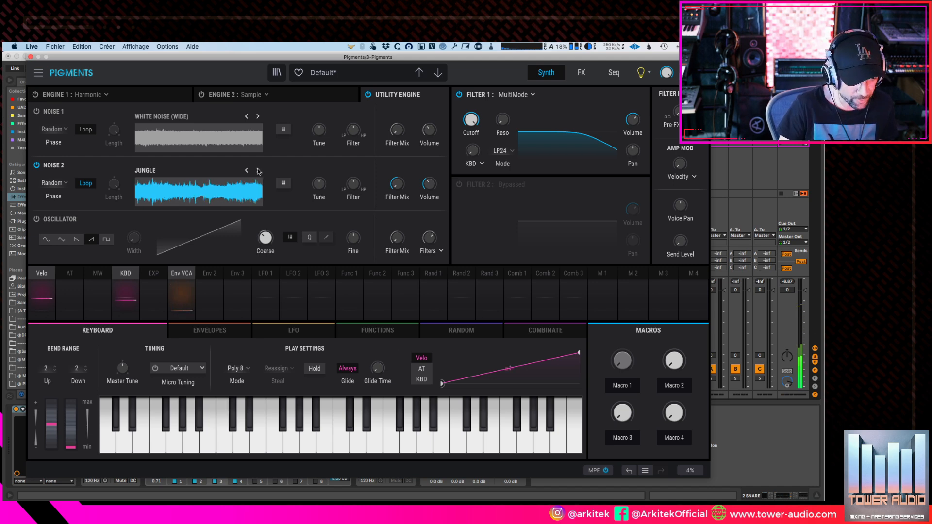
pyautogui.click(258, 171)
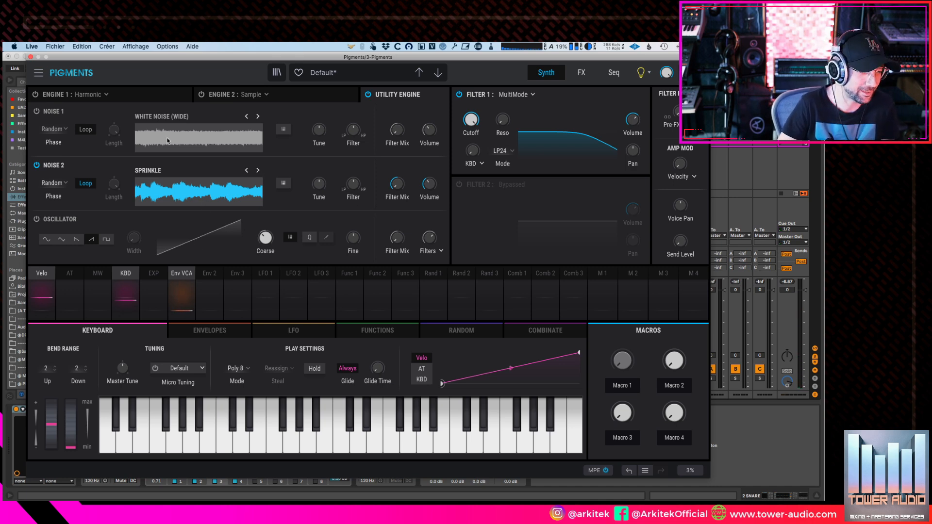
# - Bypass the Utility Engine, set Engine 2 to the Wavetable type and enable it
pyautogui.moveTo(550, 58); pyautogui.dragTo(553, 56)
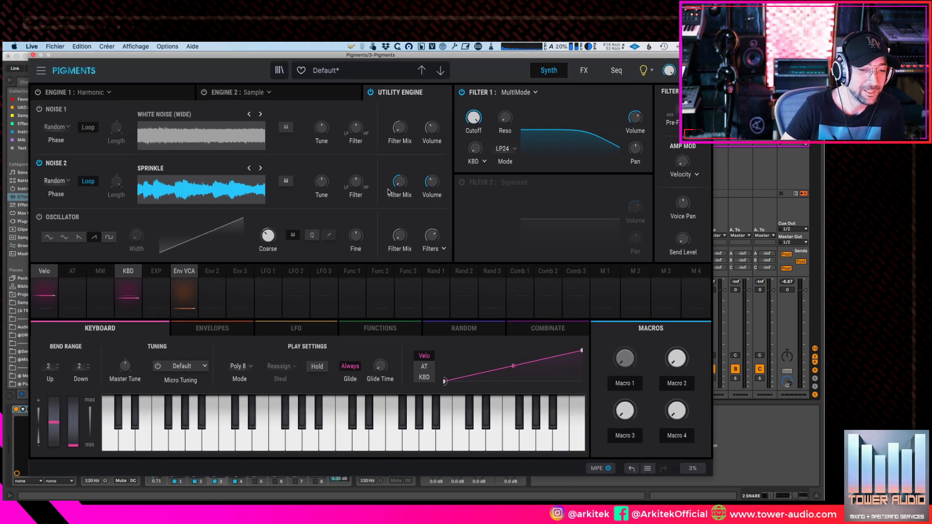
pyautogui.click(370, 92)
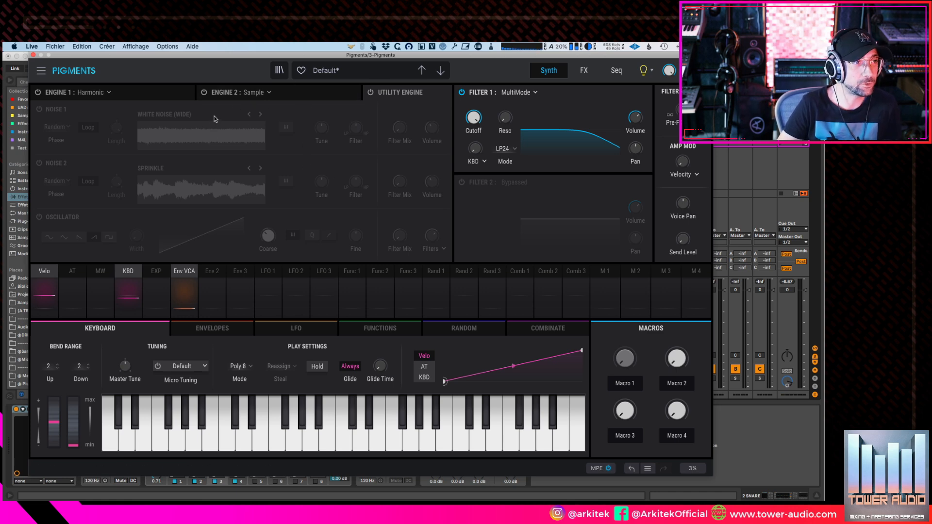
pyautogui.click(222, 96)
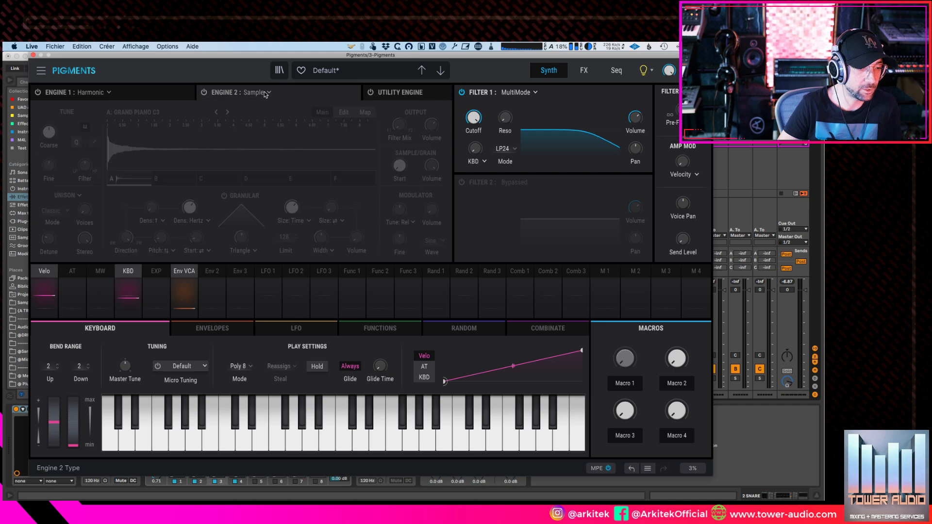
pyautogui.click(269, 93)
pyautogui.click(242, 129)
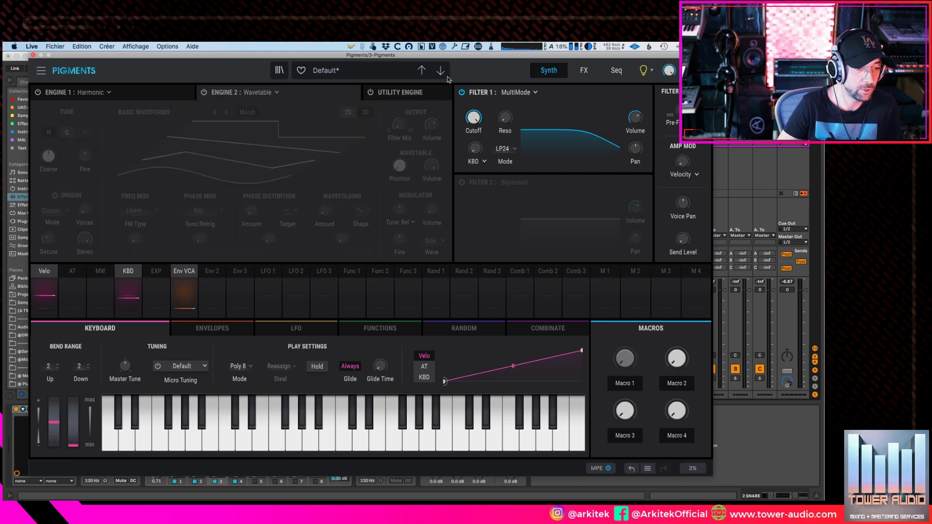
pyautogui.click(204, 92)
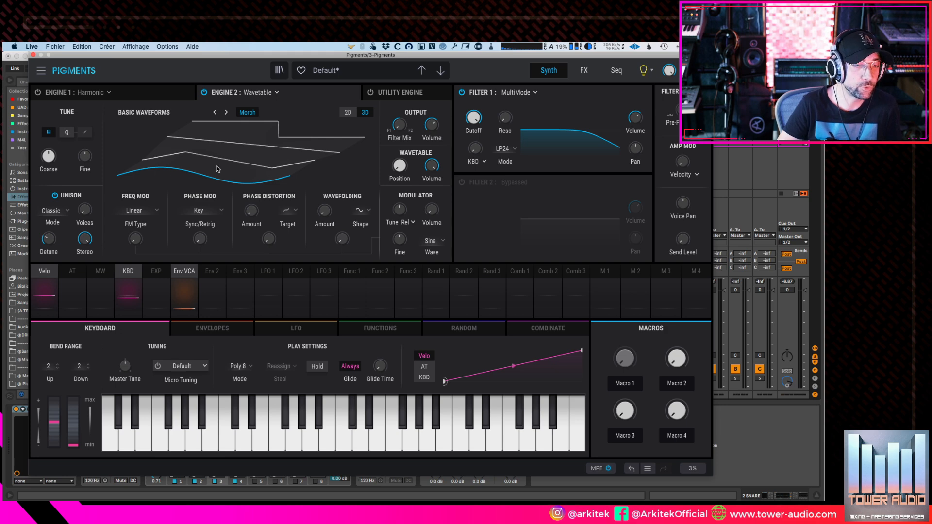
# - Switch Engine 2's wavetable display to 2D and back to 3D, and sweep the position through the Basic Waveforms
pyautogui.click(354, 116)
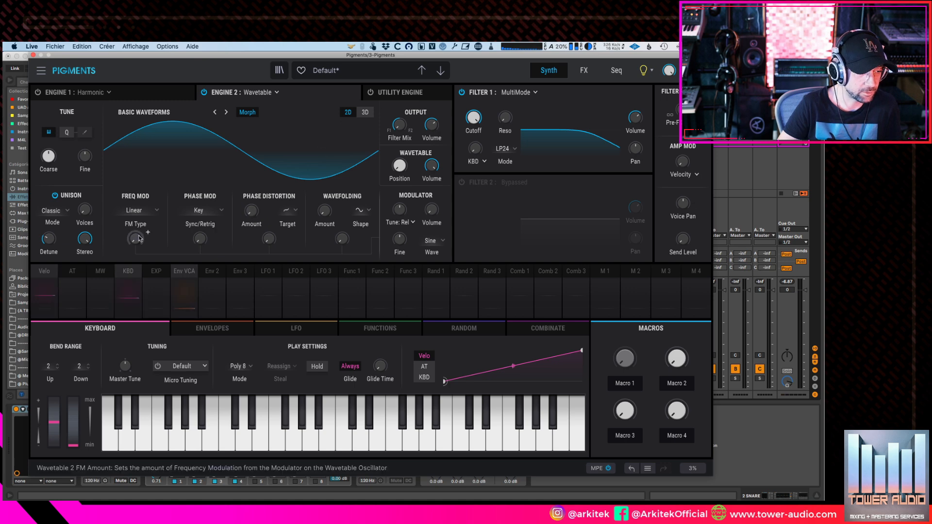
pyautogui.click(365, 112)
pyautogui.moveTo(209, 148); pyautogui.dragTo(209, 104)
pyautogui.moveTo(236, 157)
pyautogui.mouseDown()
pyautogui.moveTo(236, 186)
pyautogui.moveTo(236, 114)
pyautogui.moveTo(236, 179)
pyautogui.moveTo(237, 124)
pyautogui.moveTo(240, 156)
pyautogui.mouseUp()
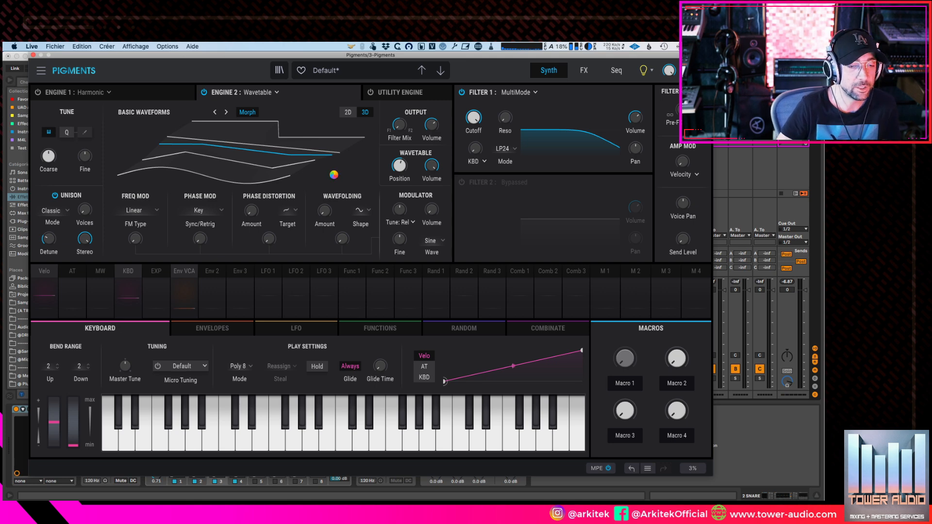
# - Browse Engine 2's wavetable library, load the 13 Limit wavetable from the Pigments 3 category and close the browser
pyautogui.click(276, 93)
pyautogui.click(236, 133)
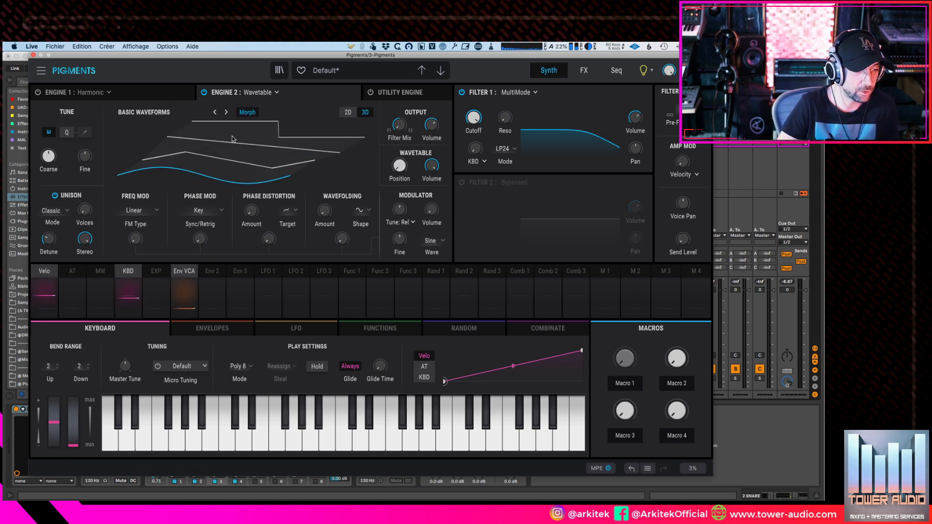
pyautogui.click(145, 112)
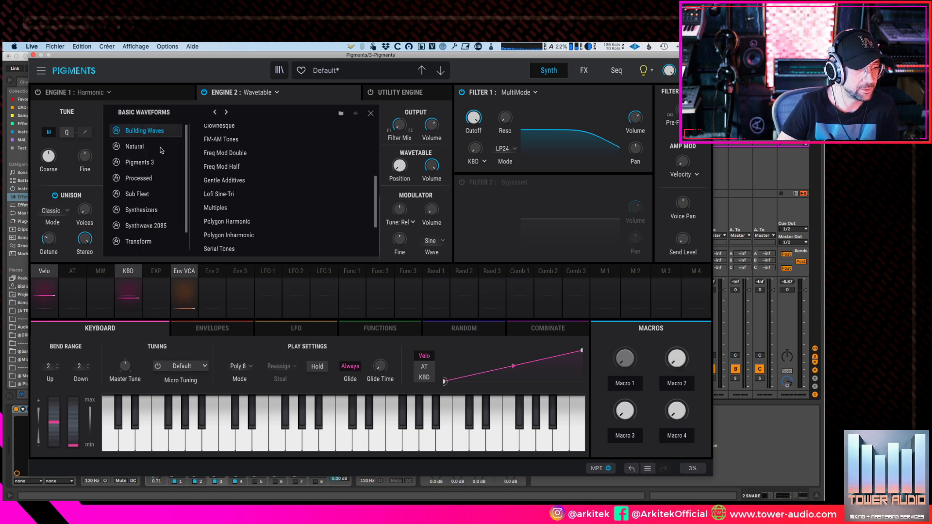
pyautogui.scroll(-2, 141, 165)
pyautogui.scroll(2, 143, 168)
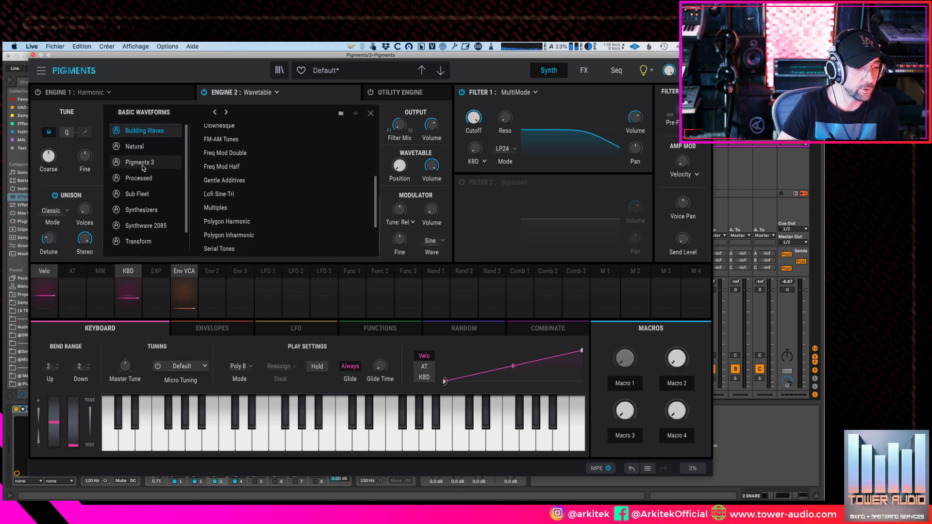
pyautogui.click(140, 163)
pyautogui.scroll(-5, 283, 147)
pyautogui.scroll(-15, 282, 147)
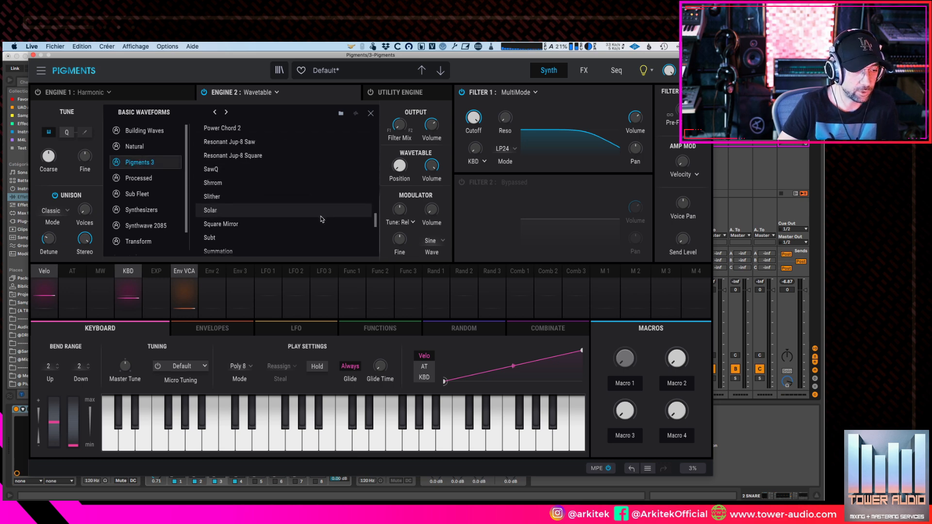
pyautogui.scroll(20, 315, 219)
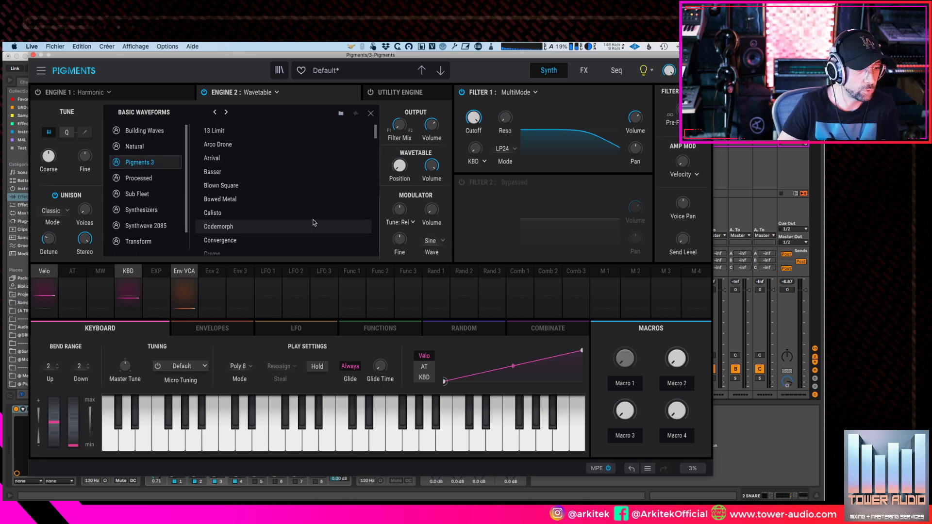
pyautogui.click(272, 130)
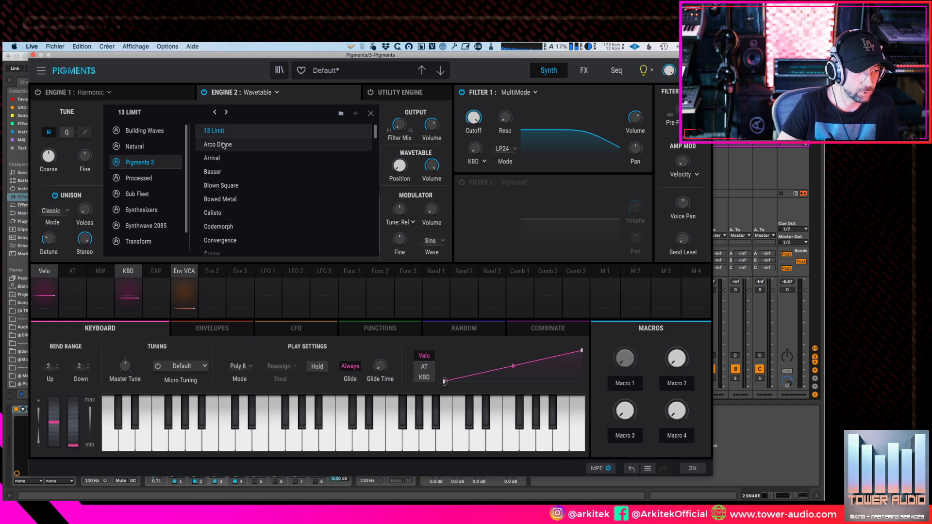
pyautogui.click(371, 113)
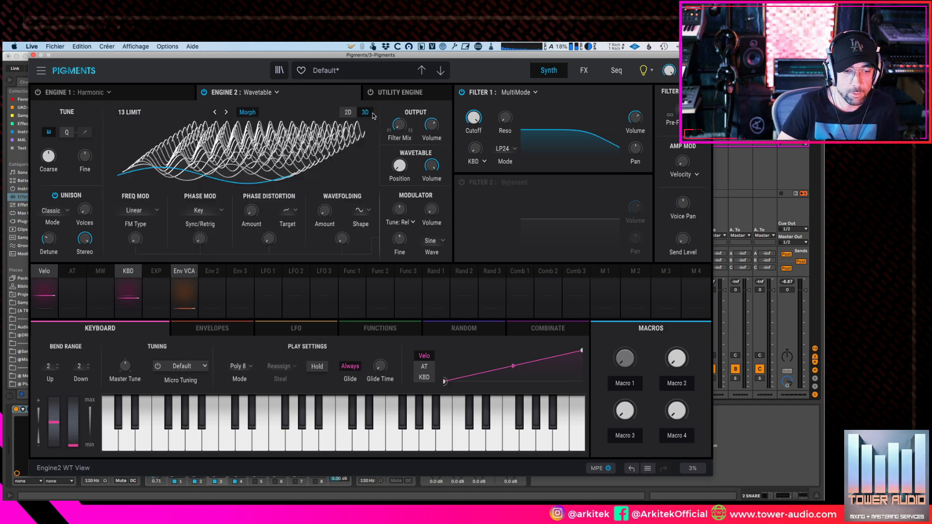
# - Step Engine 2's wavetable forward through Arco Drone, Basser, Bowed Metal, Calisto and Convergence to Creme
pyautogui.click(224, 113)
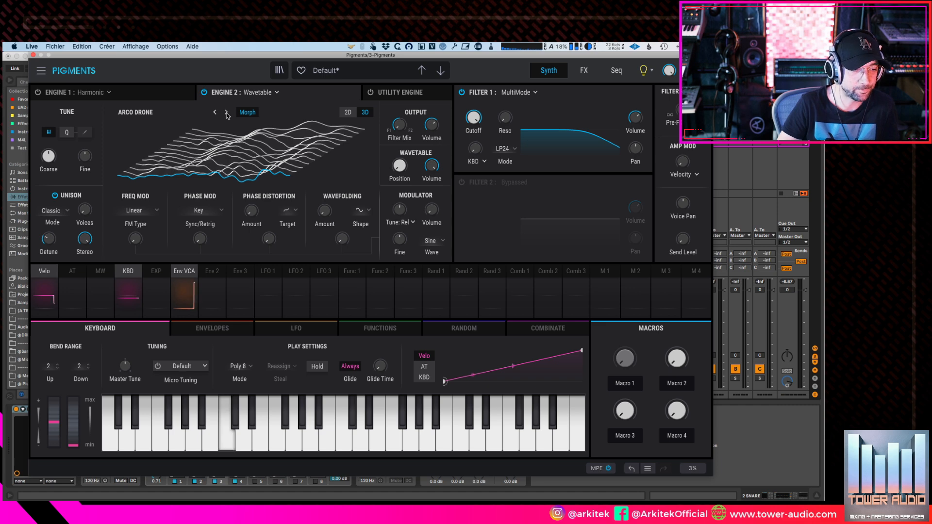
pyautogui.click(226, 114)
pyautogui.click(225, 114)
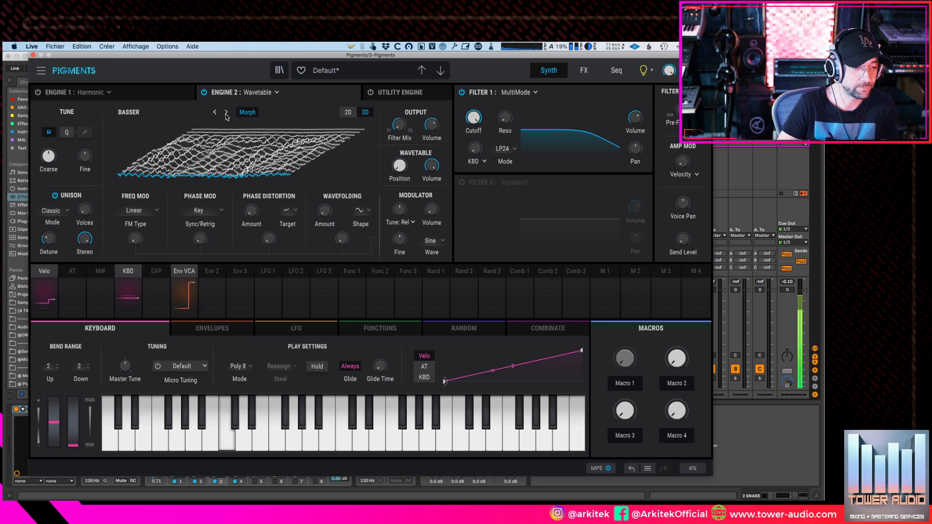
pyautogui.click(225, 114)
pyautogui.click(226, 114)
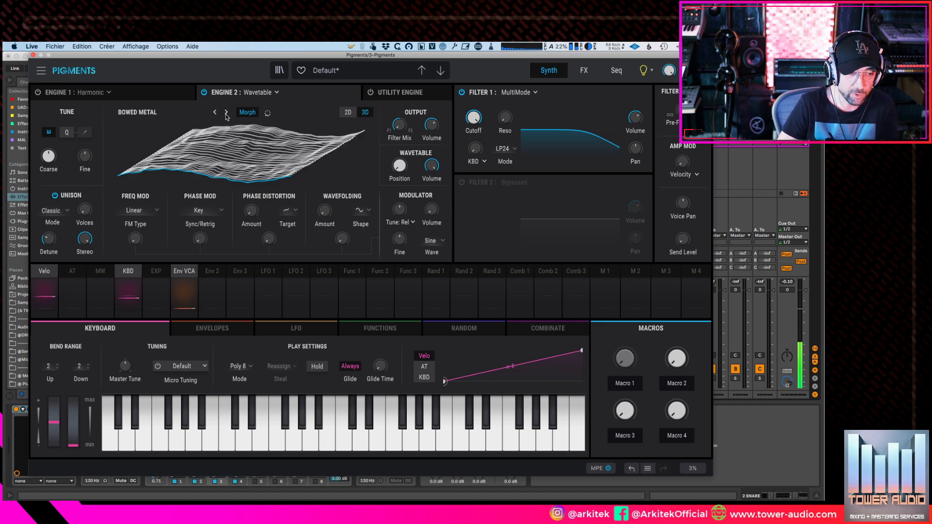
pyautogui.click(226, 114)
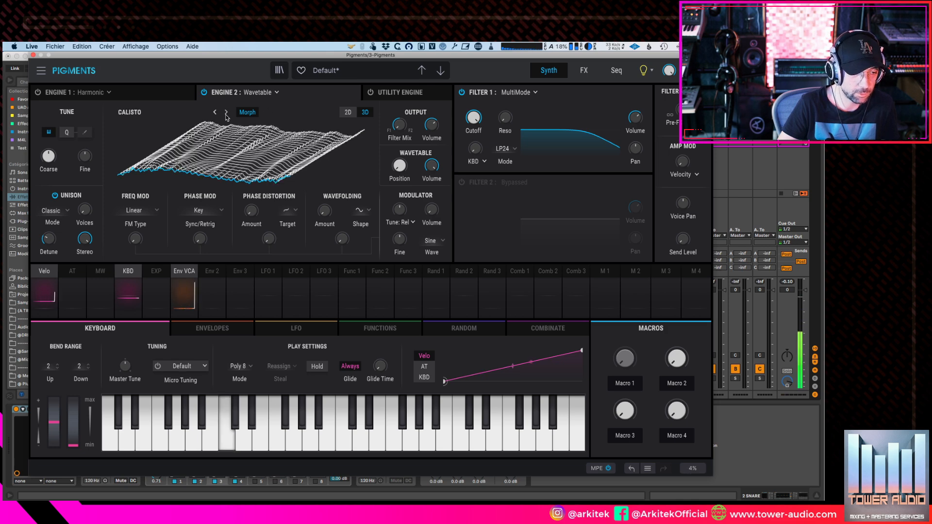
pyautogui.click(225, 114)
pyautogui.click(226, 115)
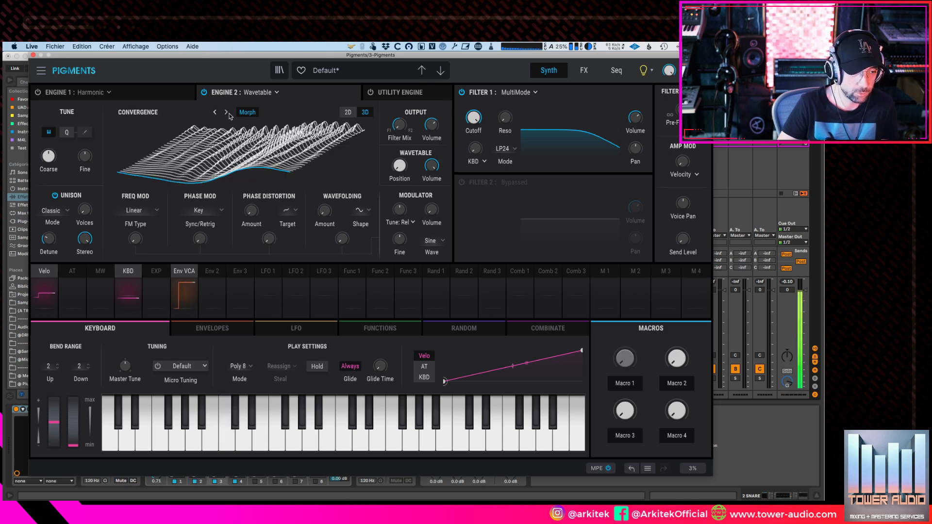
pyautogui.click(226, 114)
# - Sweep the position through the Creme wavetable and compare its waveform in the 2D and 3D displays
pyautogui.moveTo(399, 166); pyautogui.dragTo(399, 136)
pyautogui.click(347, 112)
pyautogui.moveTo(304, 97); pyautogui.dragTo(304, 124)
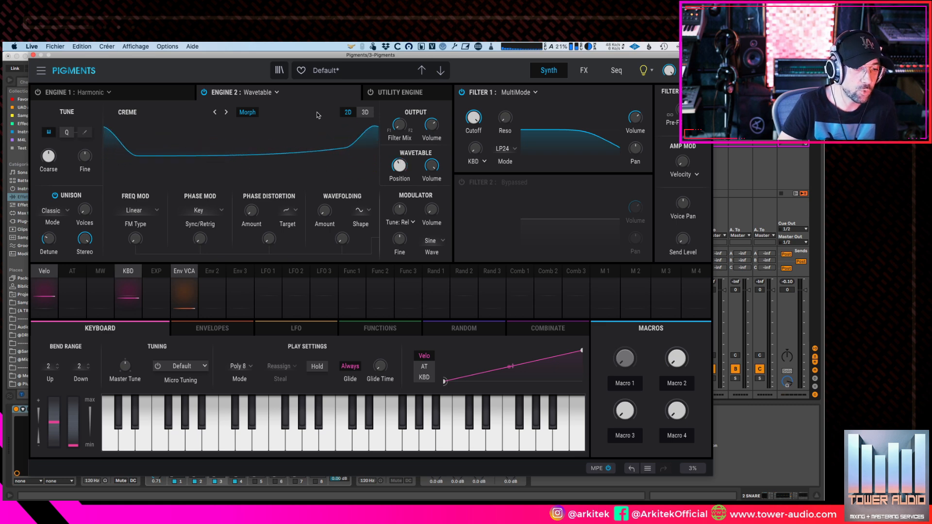
pyautogui.click(365, 113)
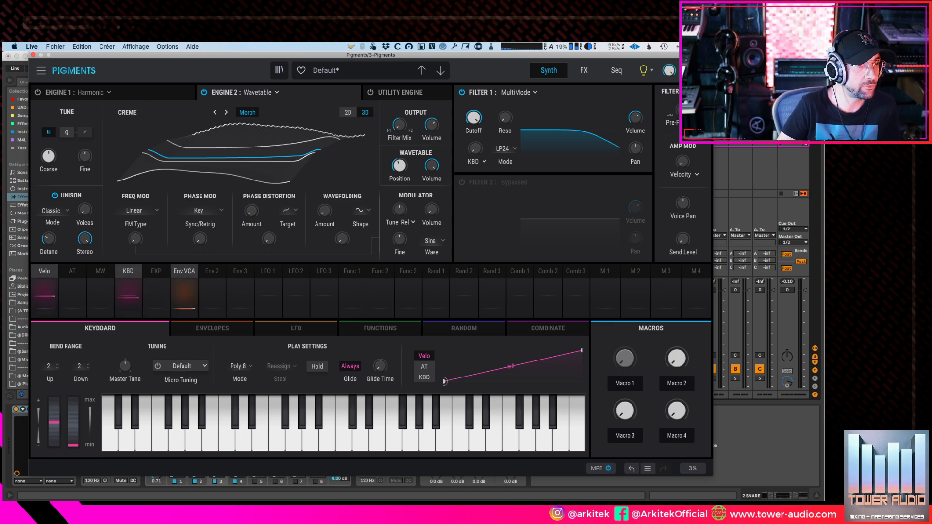
pyautogui.press('super+Tab')
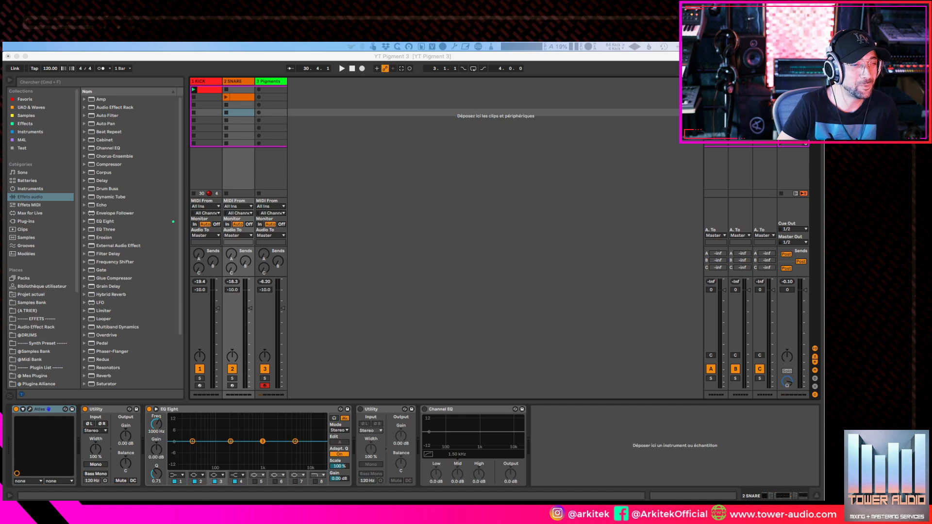
pyautogui.click(325, 55)
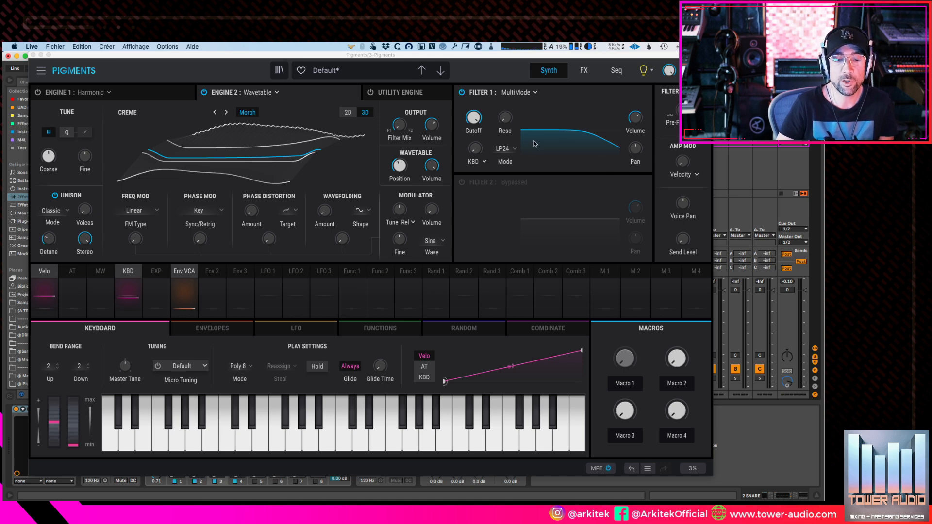
# - Set Filter 1 to the Jup-8 type and check its filter modes, keeping LP24
pyautogui.click(526, 92)
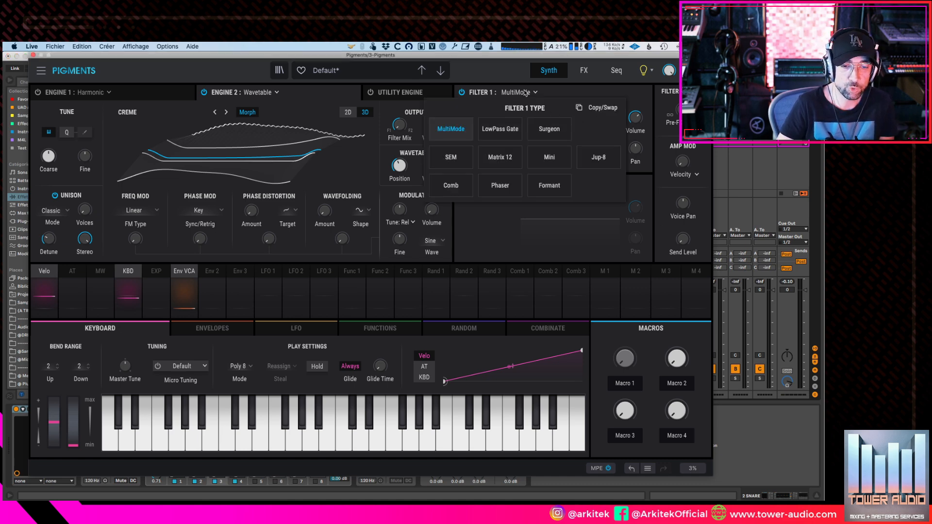
pyautogui.click(600, 157)
pyautogui.click(507, 148)
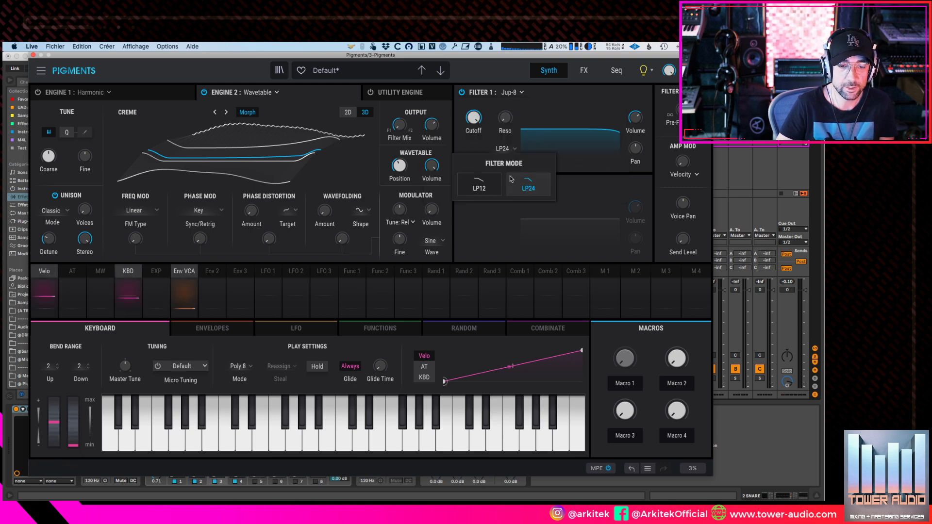
pyautogui.click(530, 135)
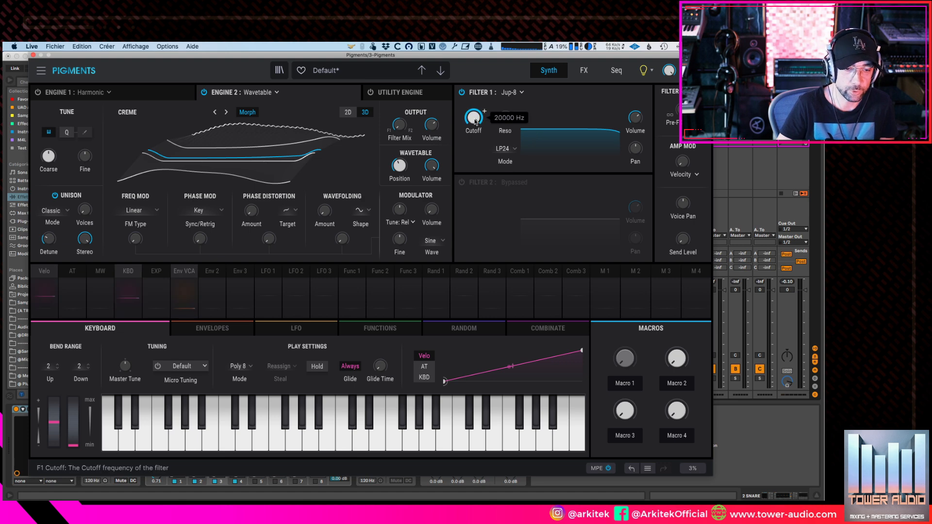
# - Raise Engine 2's wavetable position to its maximum and sweep Filter 1's cutoff
pyautogui.moveTo(474, 120)
pyautogui.mouseDown()
pyautogui.moveTo(474, 187)
pyautogui.moveTo(474, 118)
pyautogui.mouseUp()
pyautogui.moveTo(400, 165); pyautogui.dragTo(400, 121)
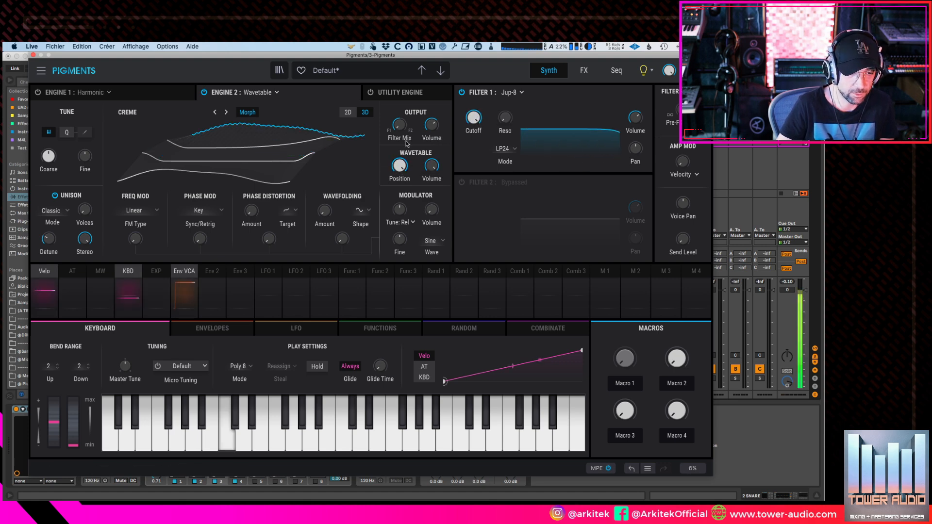
pyautogui.moveTo(474, 119)
pyautogui.mouseDown()
pyautogui.moveTo(474, 150)
pyautogui.moveTo(475, 131)
pyautogui.mouseUp()
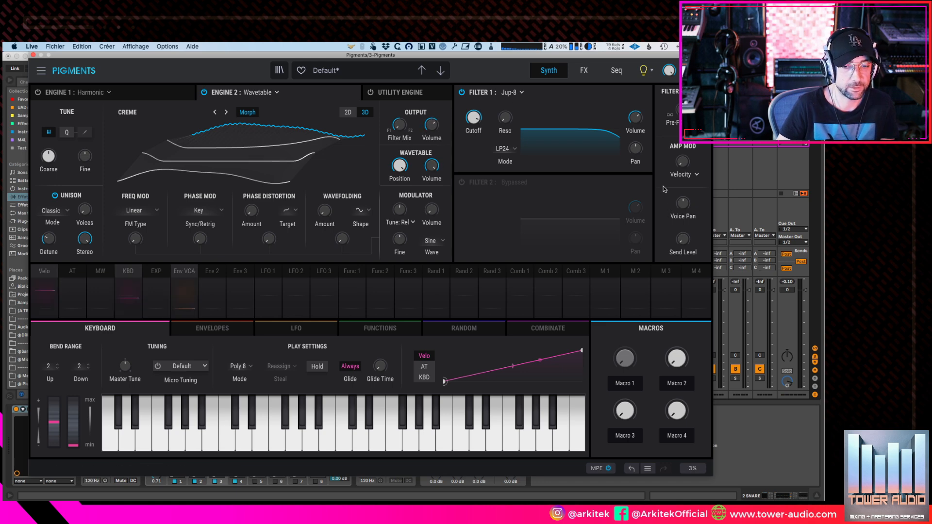
# - Review the filter routing modes and try Engine 2's filter mix between Filter 1 and Filter 2
pyautogui.click(679, 122)
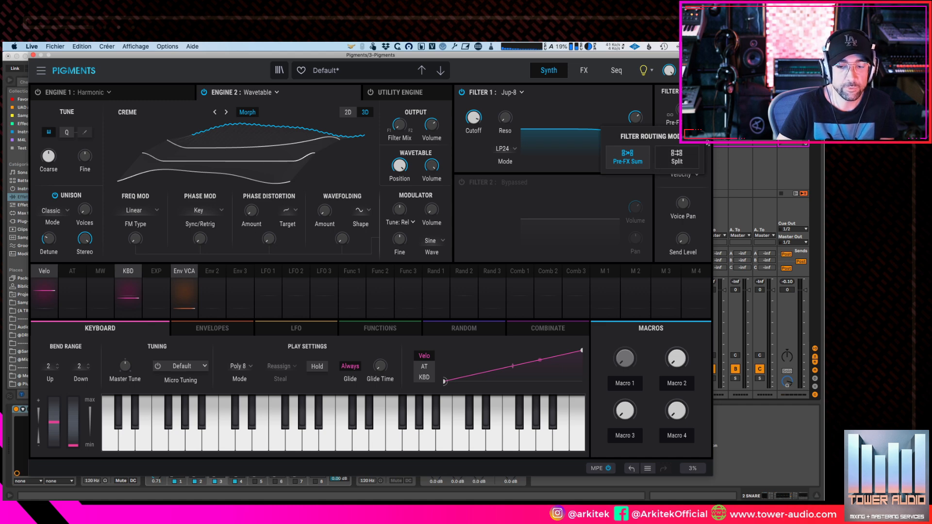
pyautogui.click(681, 122)
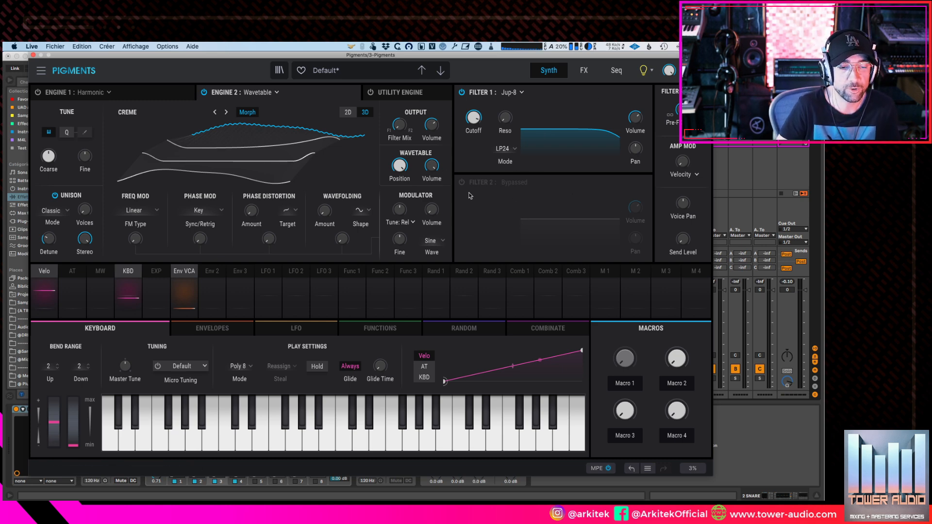
pyautogui.moveTo(394, 125); pyautogui.dragTo(393, 127)
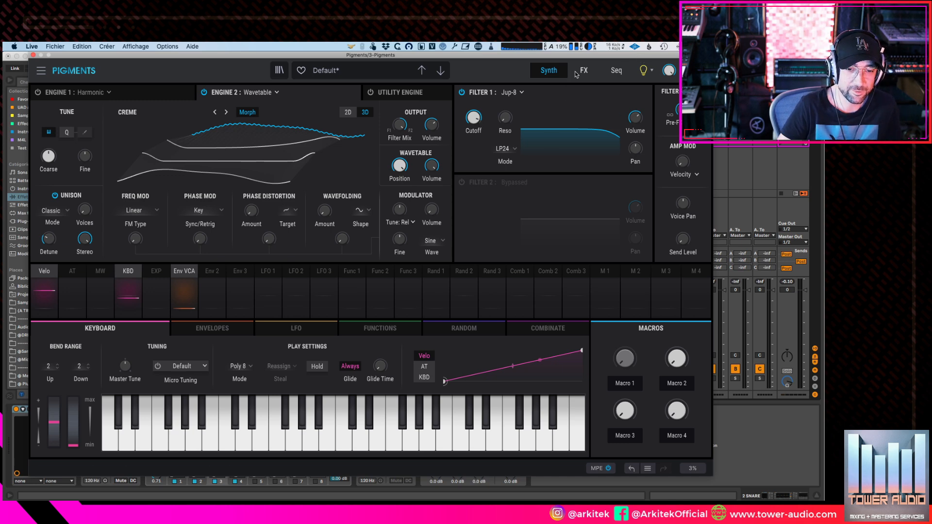
# - In the FX A bus, bypass the Reverb and replace the Delay with a PS Delay
pyautogui.click(578, 72)
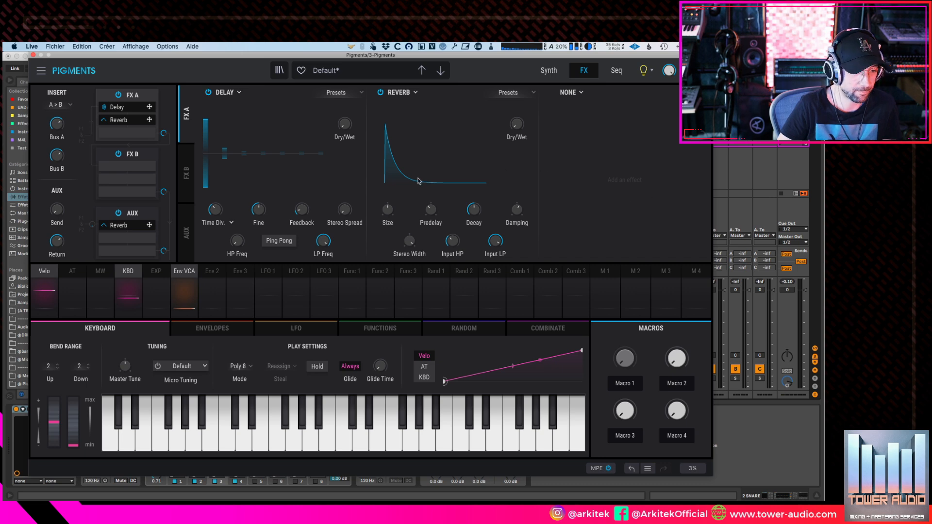
pyautogui.click(381, 92)
pyautogui.click(226, 92)
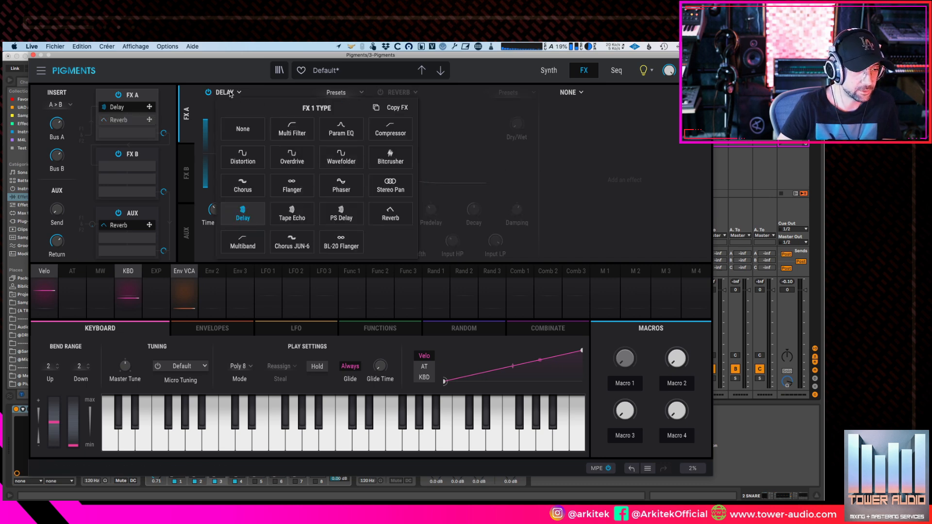
pyautogui.click(340, 214)
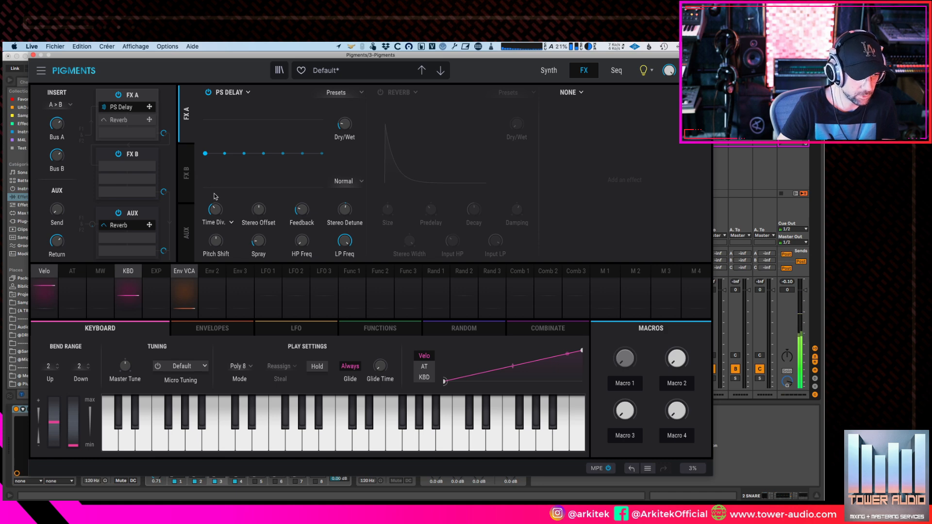
# - Try the PS Delay's pitch shift upward and down to about -10 semitones, and raise its stereo offset, feedback and stereo detune
pyautogui.moveTo(219, 244); pyautogui.dragTo(231, 166)
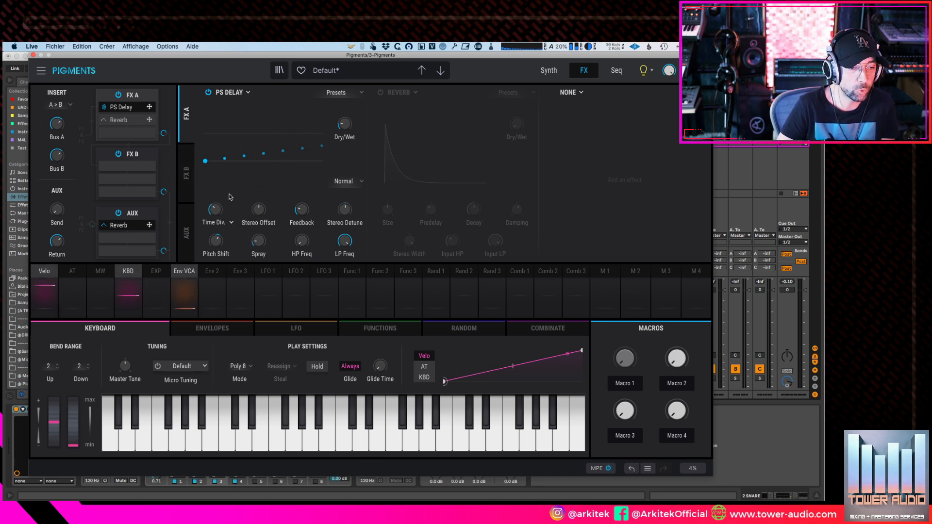
pyautogui.moveTo(232, 234)
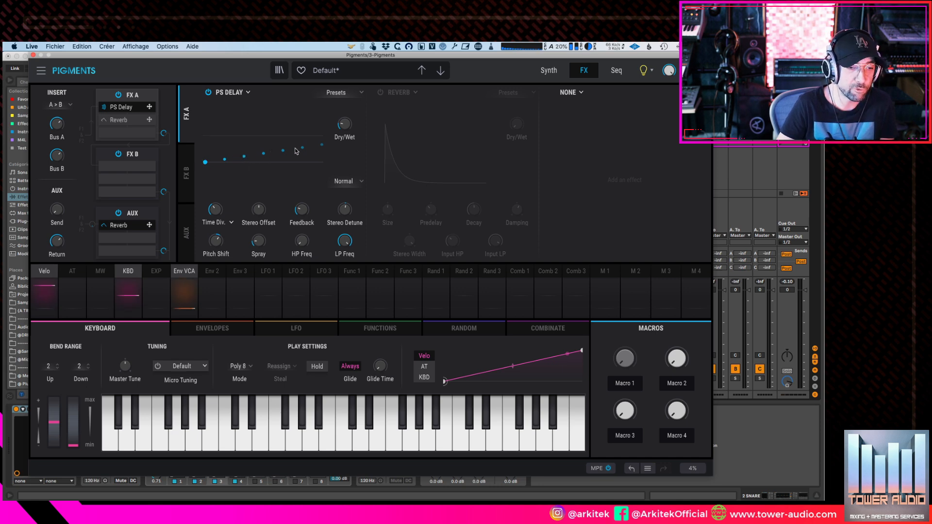
pyautogui.moveTo(219, 239)
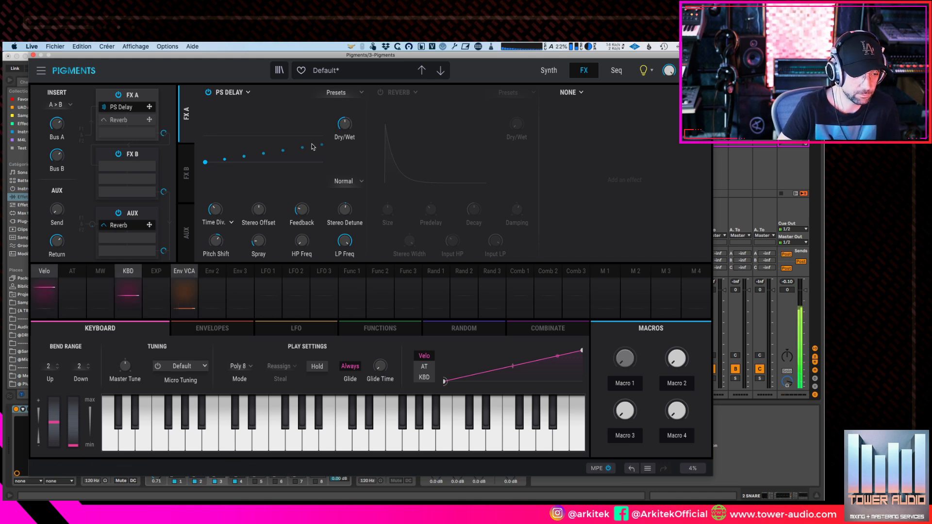
pyautogui.scroll(-10, 215, 241)
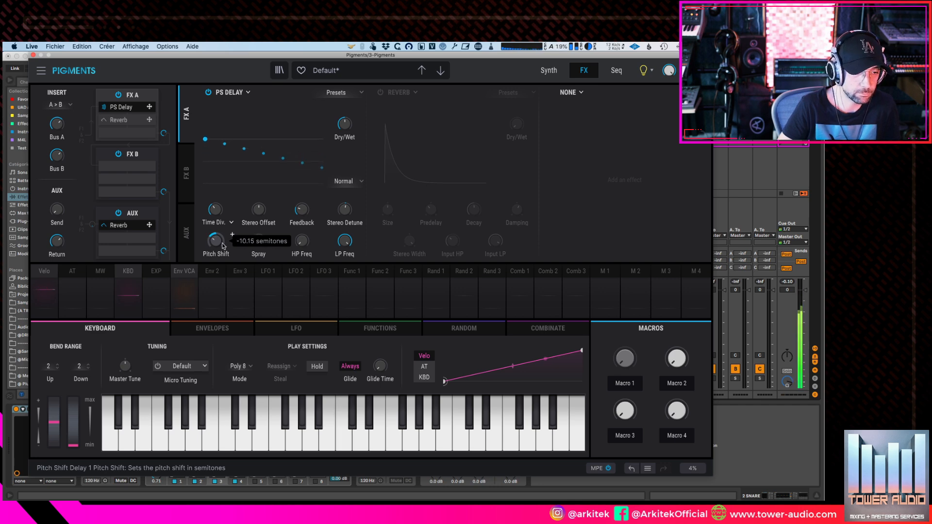
pyautogui.scroll(5, 262, 214)
pyautogui.moveTo(263, 214); pyautogui.dragTo(307, 210)
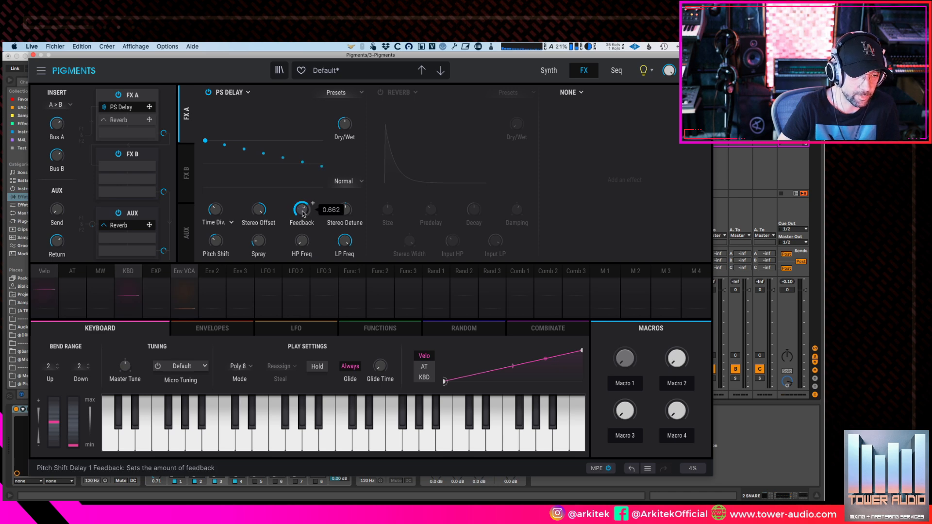
pyautogui.scroll(6, 347, 211)
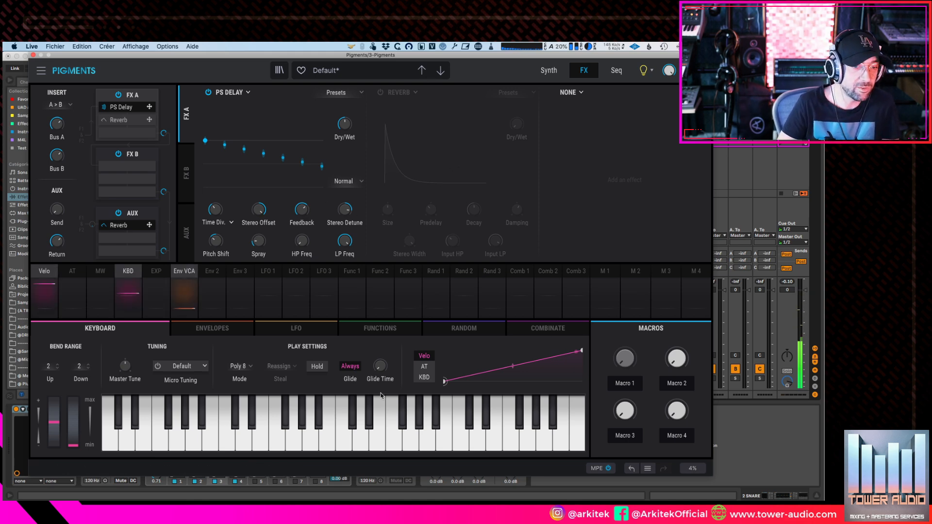
# - Load the Ether preset for the PS Delay
pyautogui.click(335, 93)
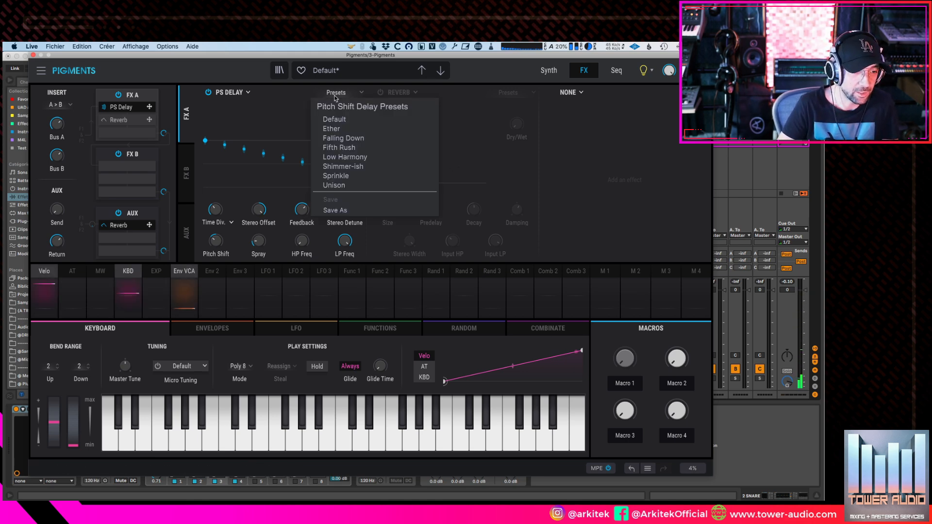
pyautogui.click(339, 129)
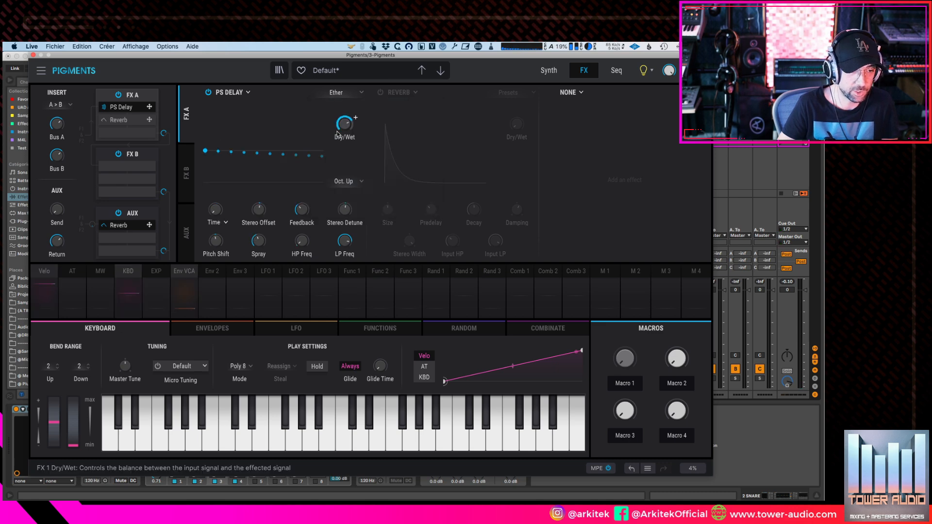
# - Audition the PS Delay's Low Harmony preset and its Fifth Rush preset
pyautogui.click(336, 94)
pyautogui.click(346, 158)
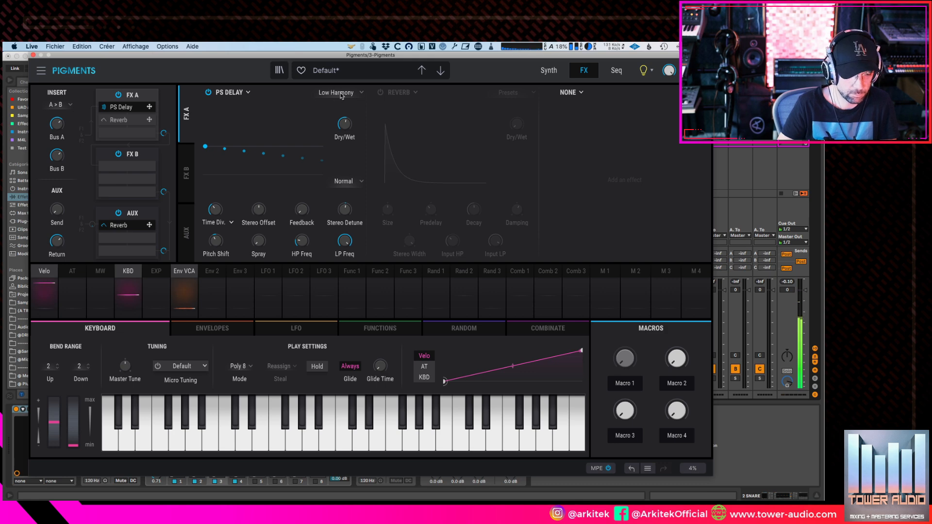
pyautogui.click(340, 95)
pyautogui.click(343, 148)
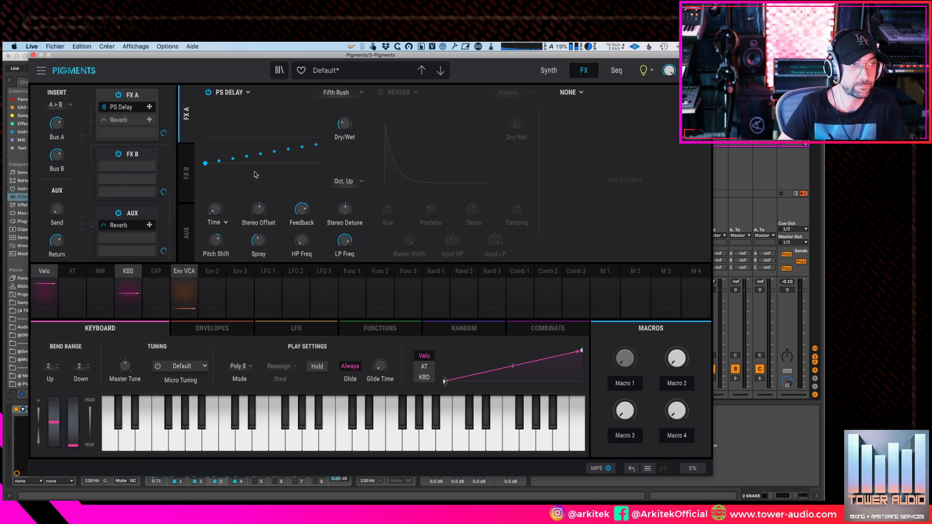
# - Replace the PS Delay in FX A with a Multiband compressor, trying its Amount at 100% and the OPP preset
pyautogui.click(243, 93)
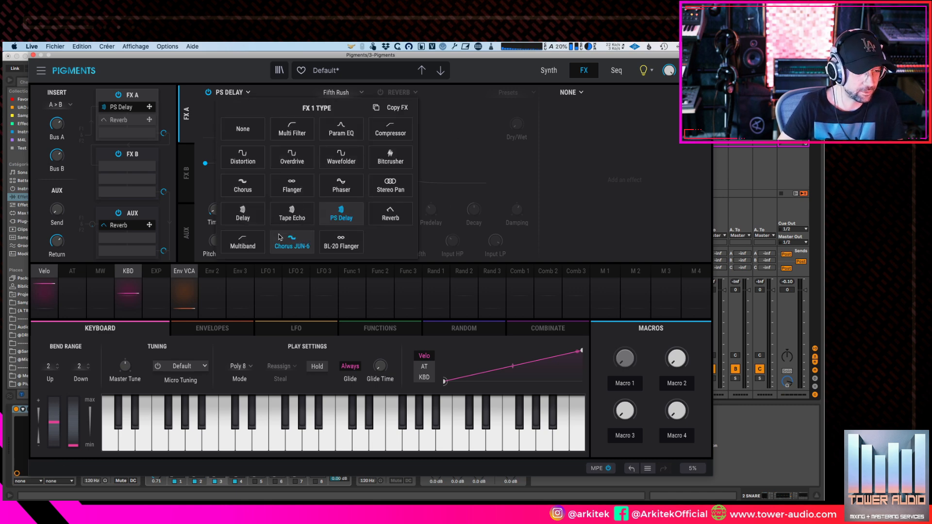
pyautogui.click(243, 242)
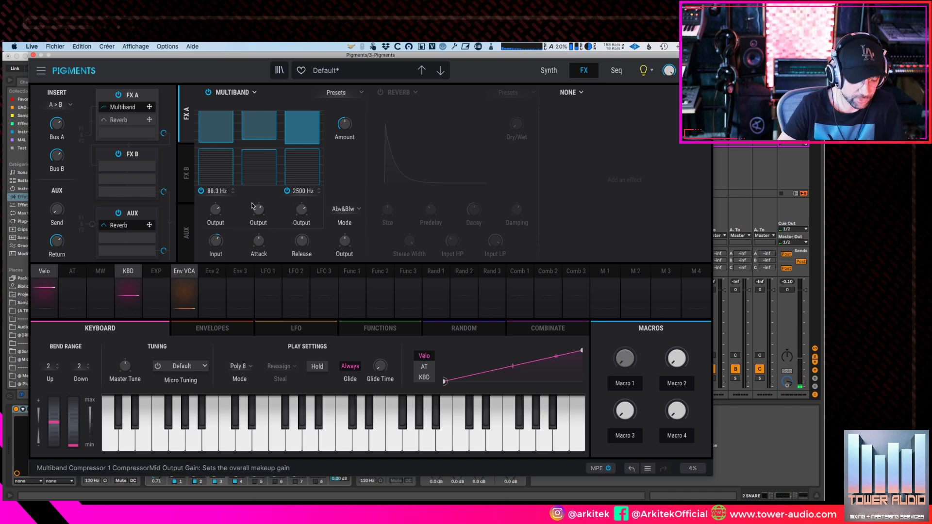
pyautogui.moveTo(343, 127); pyautogui.dragTo(343, 100)
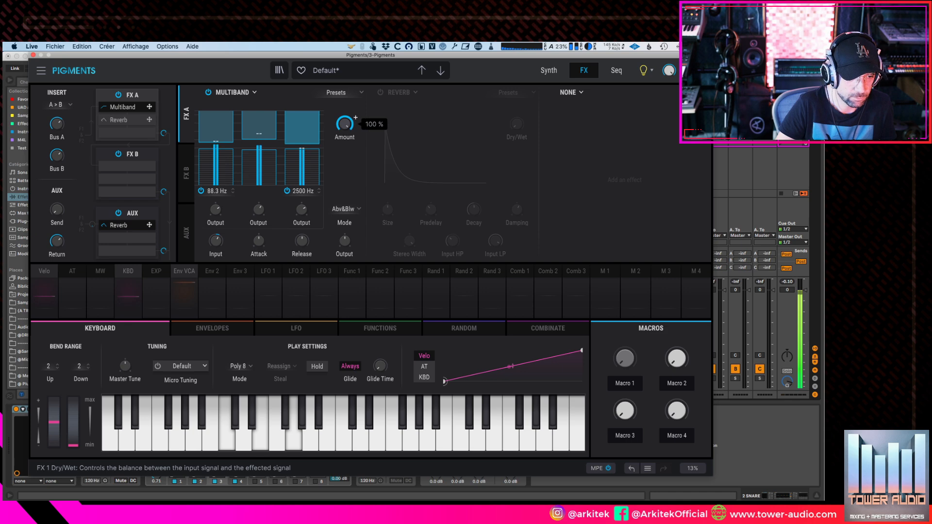
pyautogui.click(340, 92)
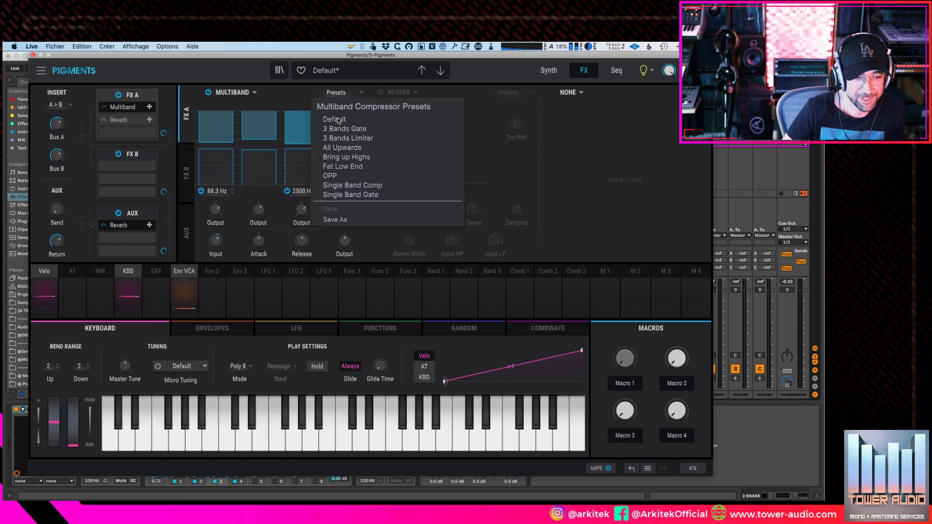
pyautogui.click(331, 176)
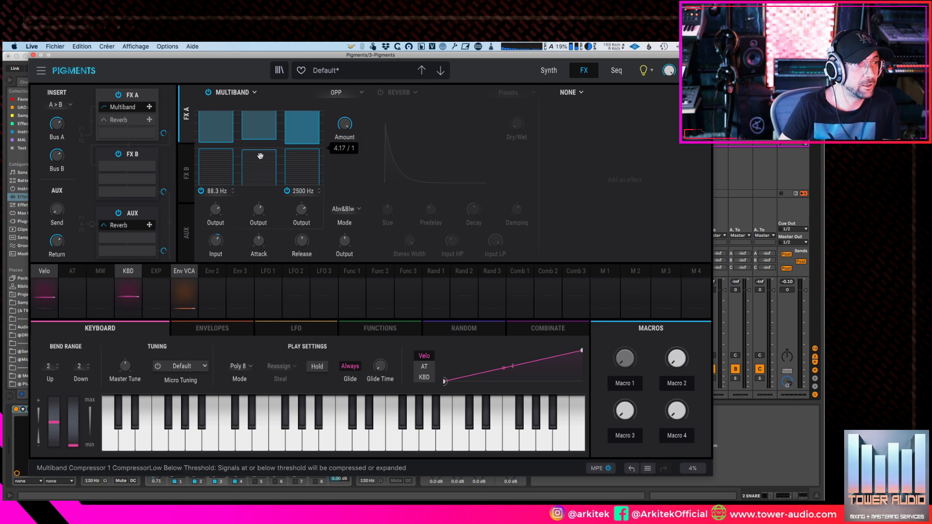
# - Replace the Multiband compressor in FX A with a BL-20 Flanger
pyautogui.click(237, 92)
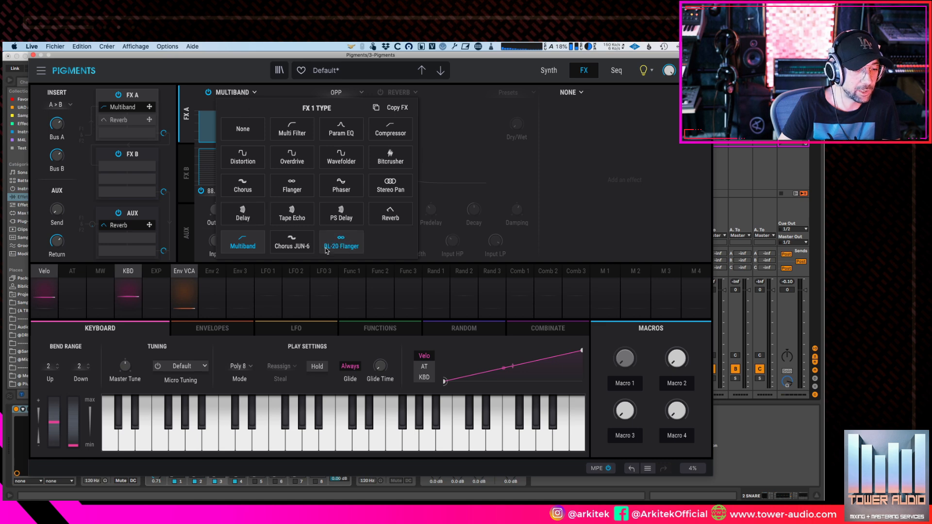
pyautogui.click(342, 247)
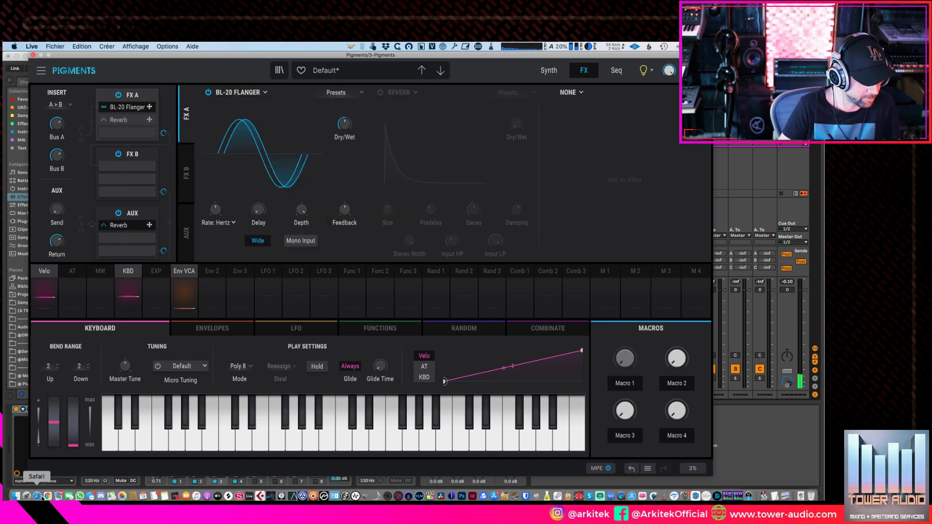
# - Switch to Safari and examine Arturia's Flanger BL-20 product page, including its features and the original hardware, and return to Live
pyautogui.click(37, 496)
pyautogui.click(359, 83)
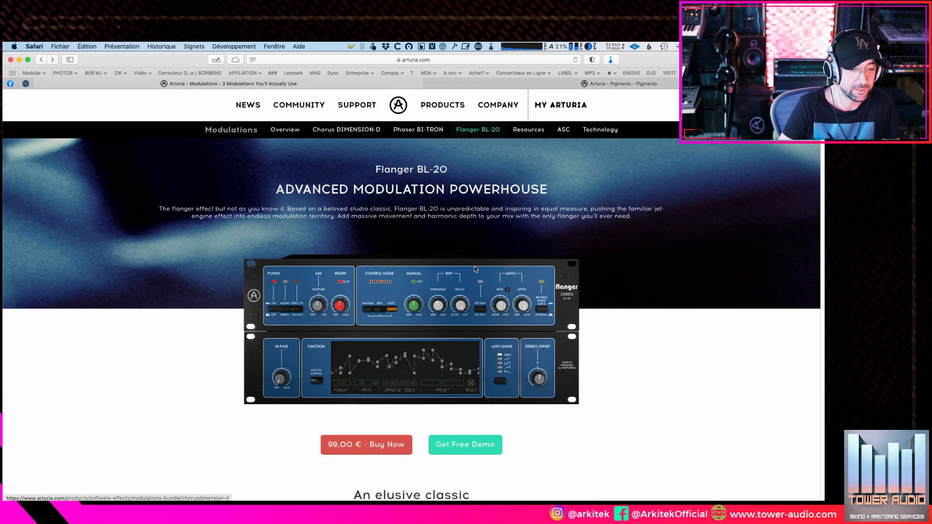
pyautogui.scroll(-2, 502, 254)
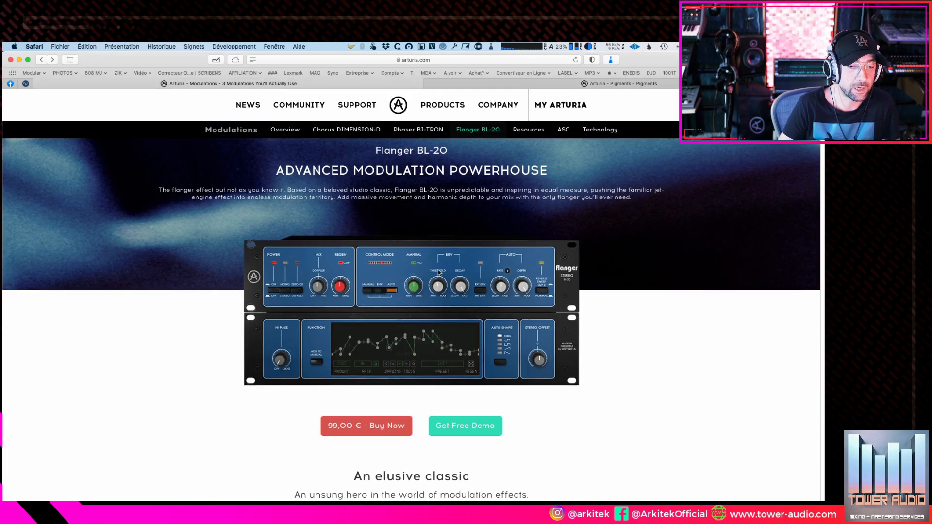
pyautogui.scroll(-2, 432, 301)
pyautogui.scroll(1, 451, 281)
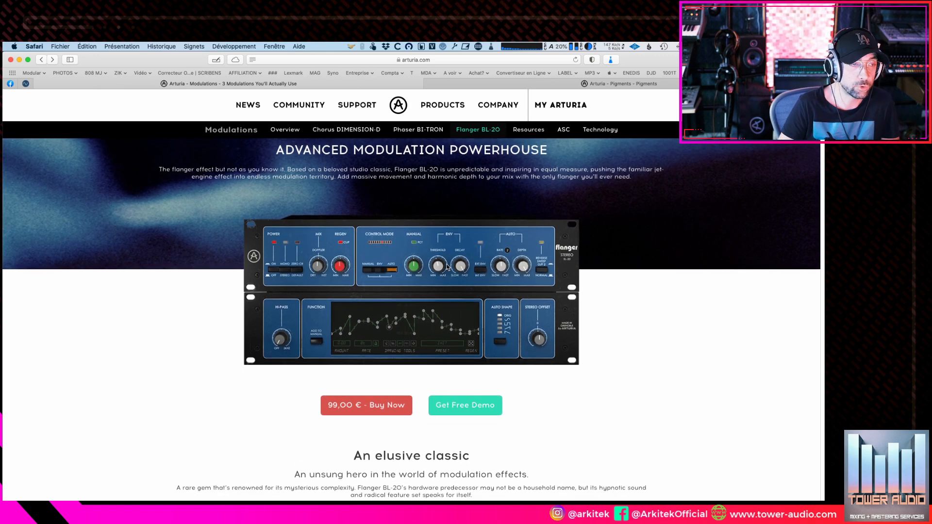
pyautogui.scroll(-2, 447, 267)
pyautogui.scroll(2, 298, 280)
pyautogui.scroll(-1, 334, 279)
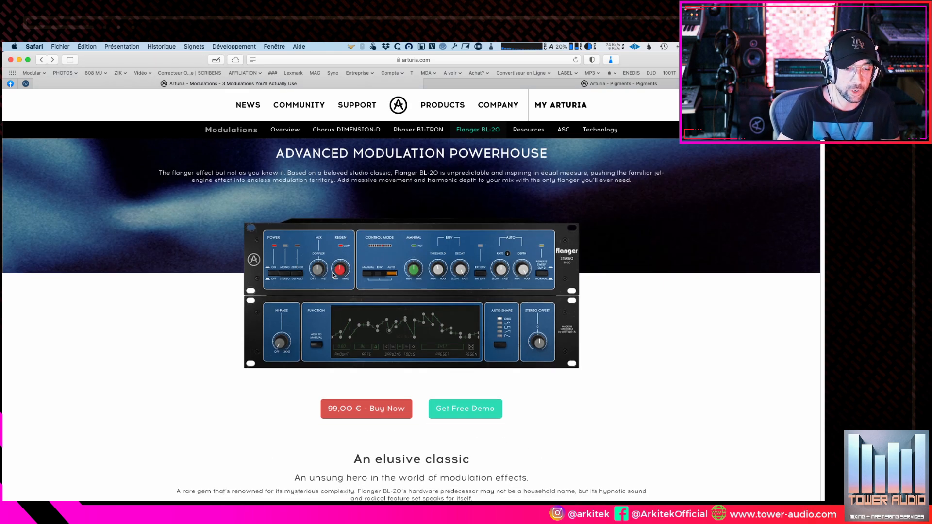
pyautogui.scroll(-2, 413, 284)
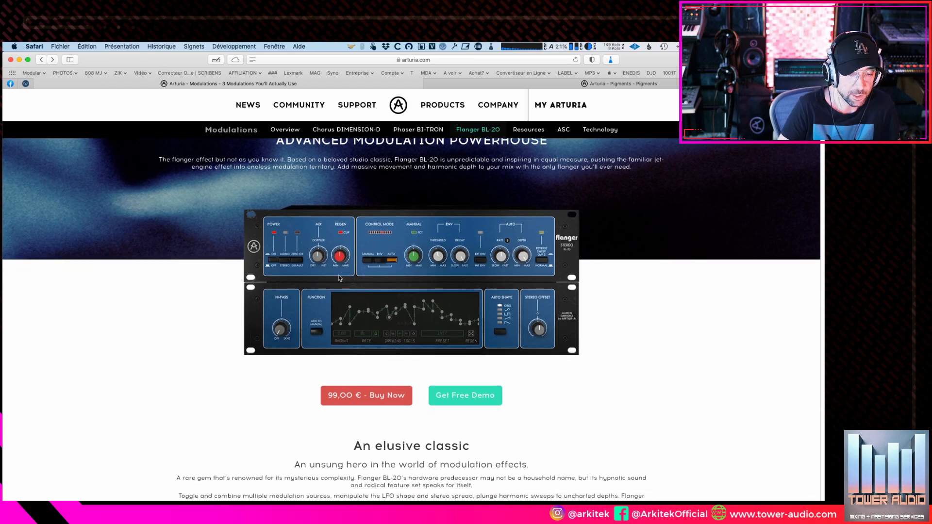
pyautogui.scroll(-8, 471, 273)
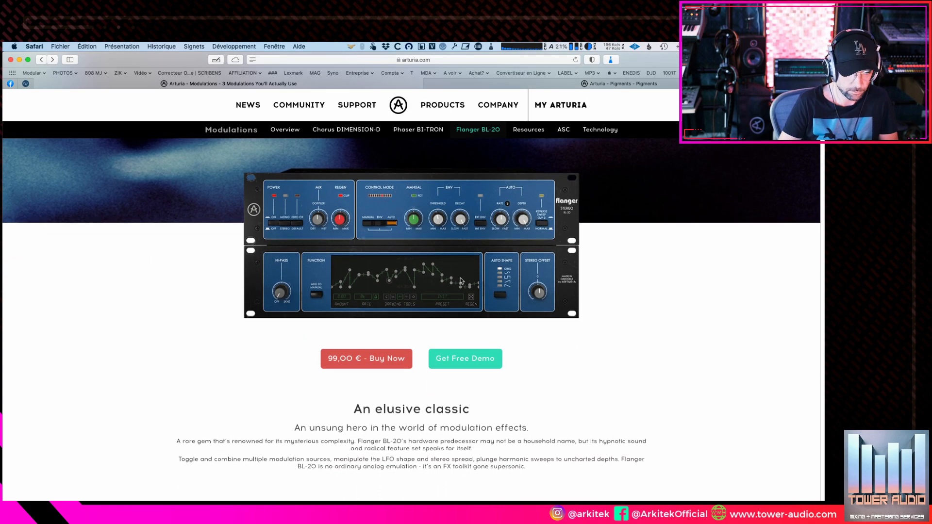
pyautogui.scroll(-7, 315, 269)
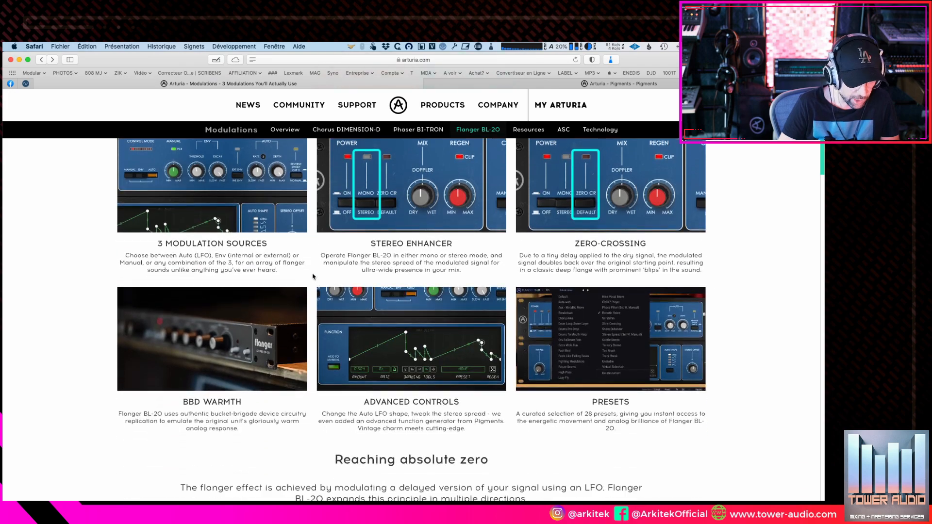
pyautogui.scroll(-2, 424, 308)
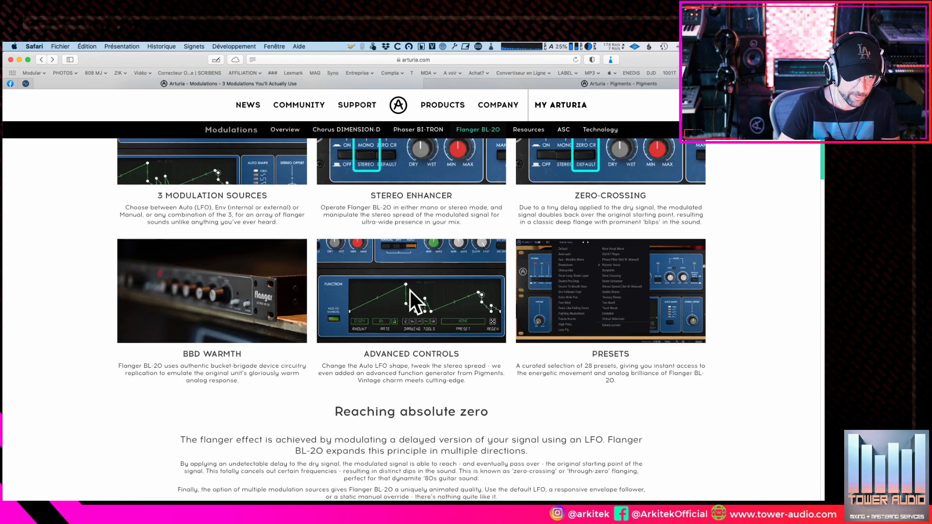
pyautogui.scroll(-20, 418, 280)
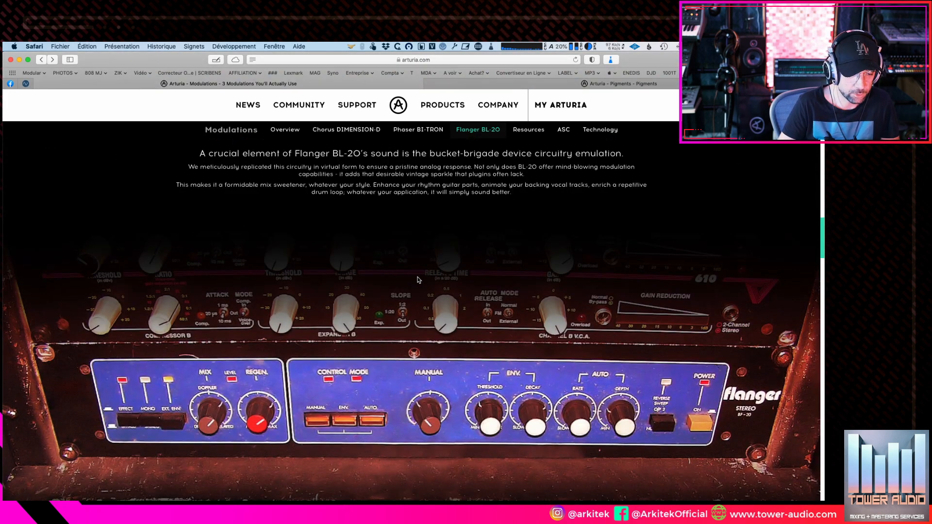
pyautogui.scroll(-7, 419, 280)
pyautogui.scroll(4, 418, 281)
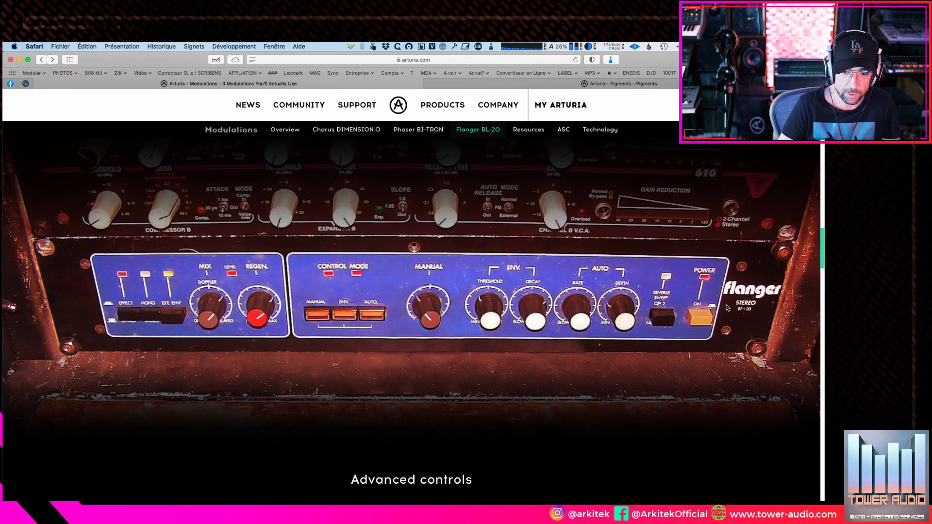
pyautogui.scroll(20, 258, 353)
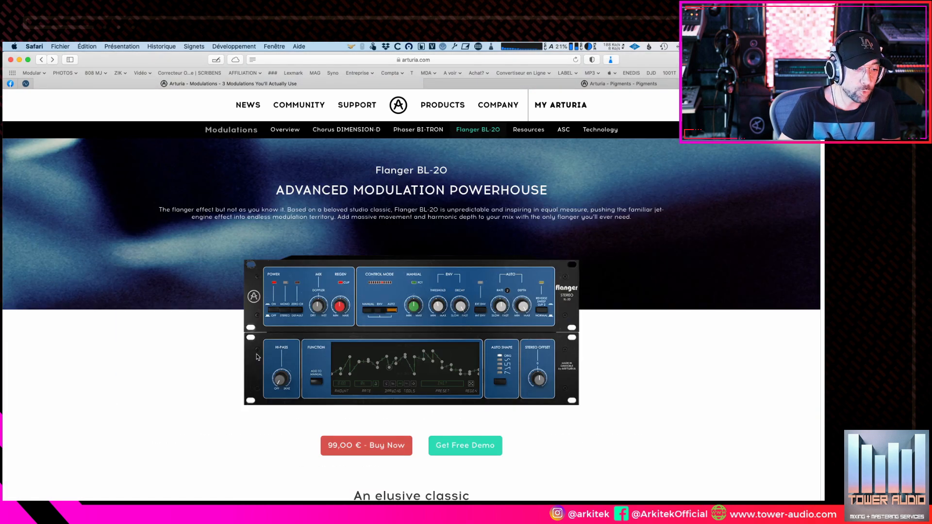
pyautogui.scroll(-1, 425, 251)
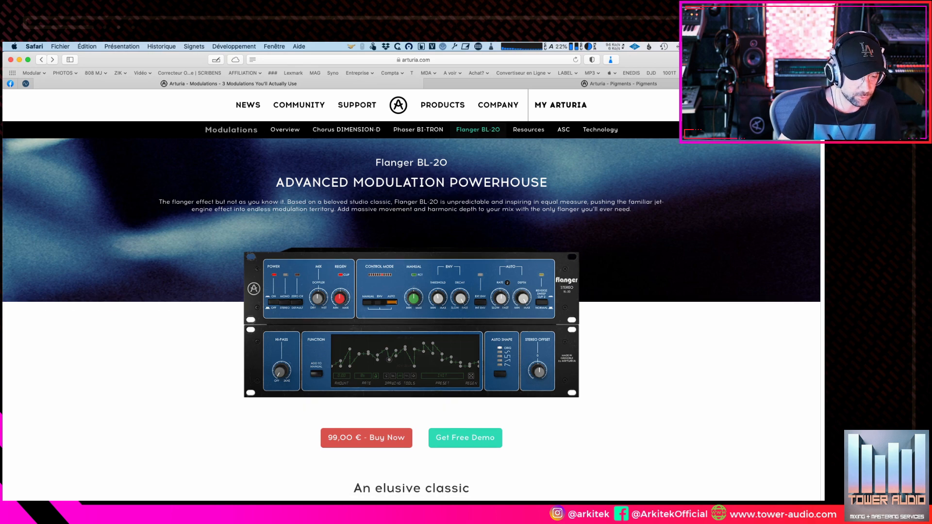
pyautogui.click(508, 84)
pyautogui.press('super+Tab')
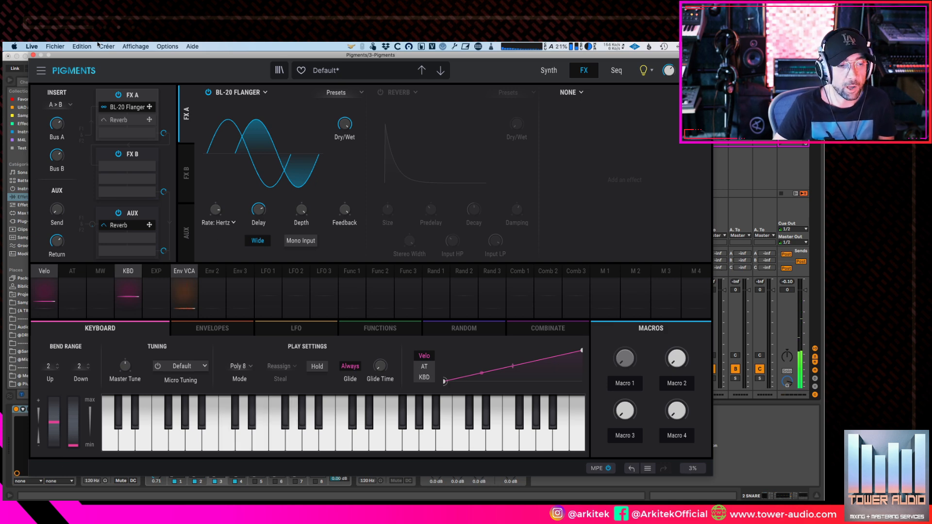
# - Audition the BL-20 Flanger's Fast Chorus and Slow Jet presets
pyautogui.click(335, 93)
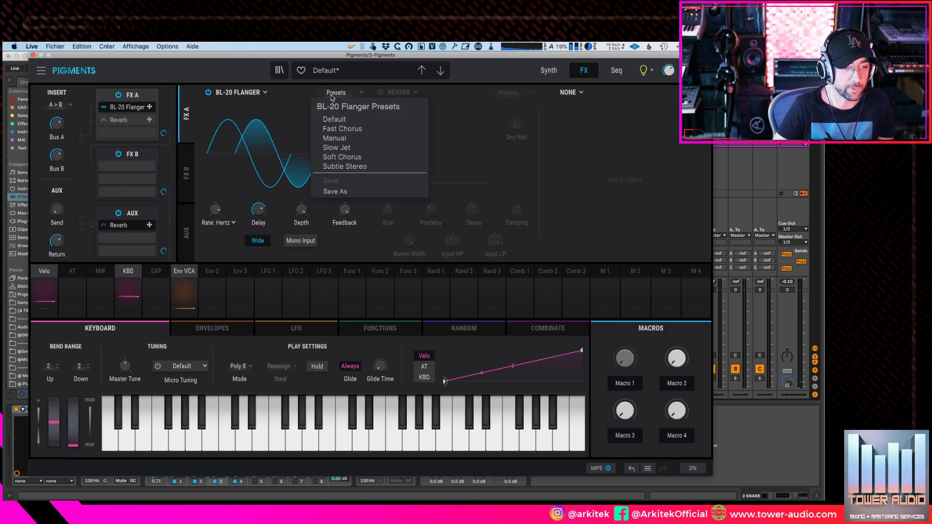
pyautogui.click(342, 129)
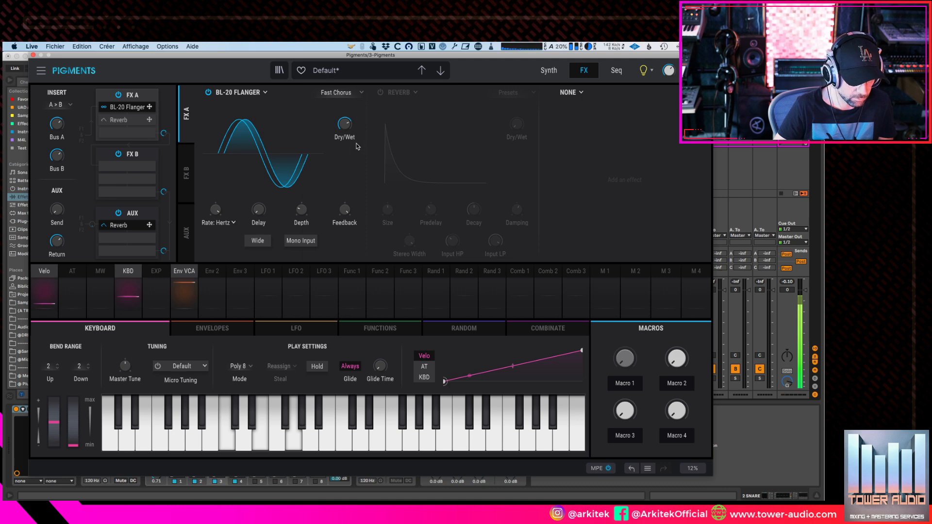
pyautogui.click(340, 92)
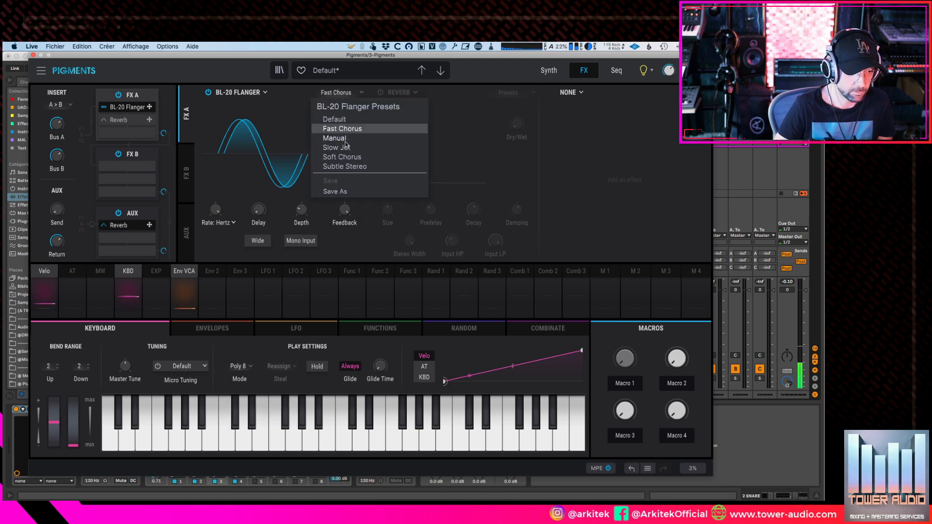
pyautogui.click(330, 101)
pyautogui.click(334, 92)
pyautogui.click(359, 152)
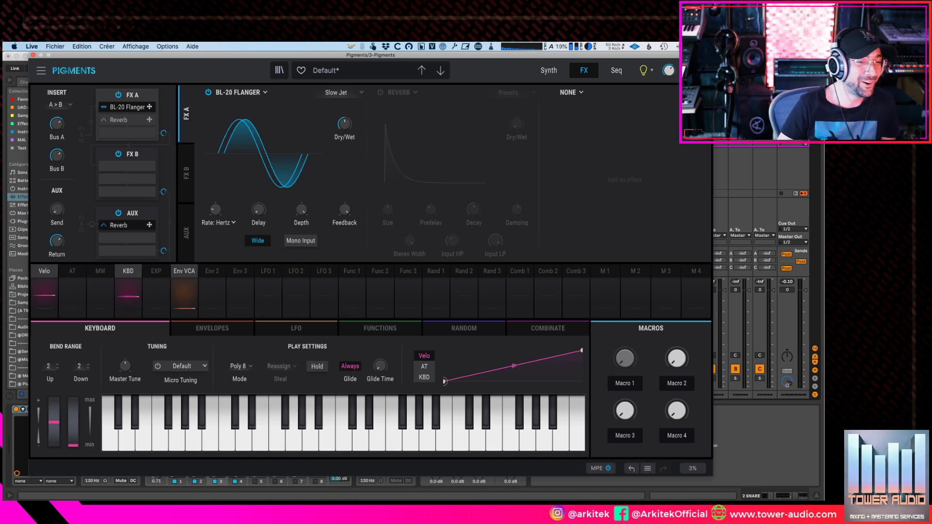
# - Replace the BL-20 Flanger in FX A with a Chorus JUN-6, trying its Mode I preset and settling on Mode II
pyautogui.click(257, 93)
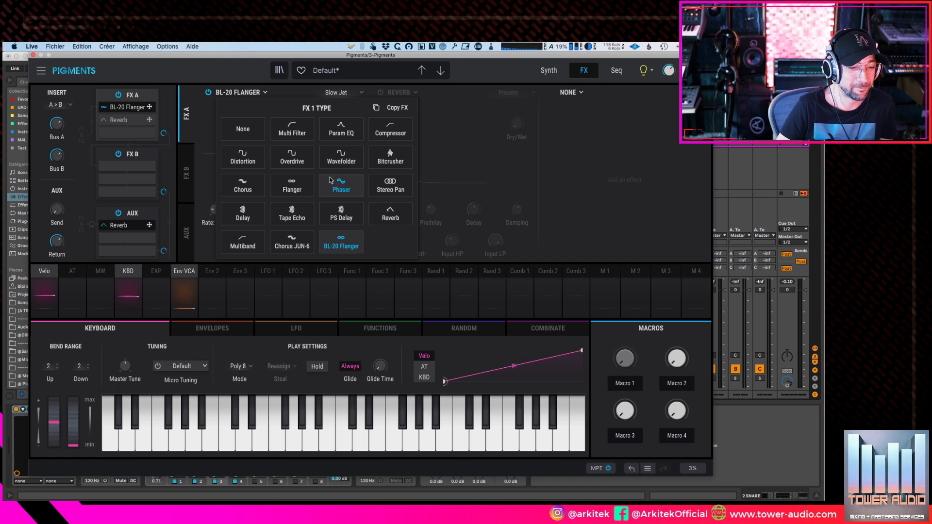
pyautogui.click(293, 246)
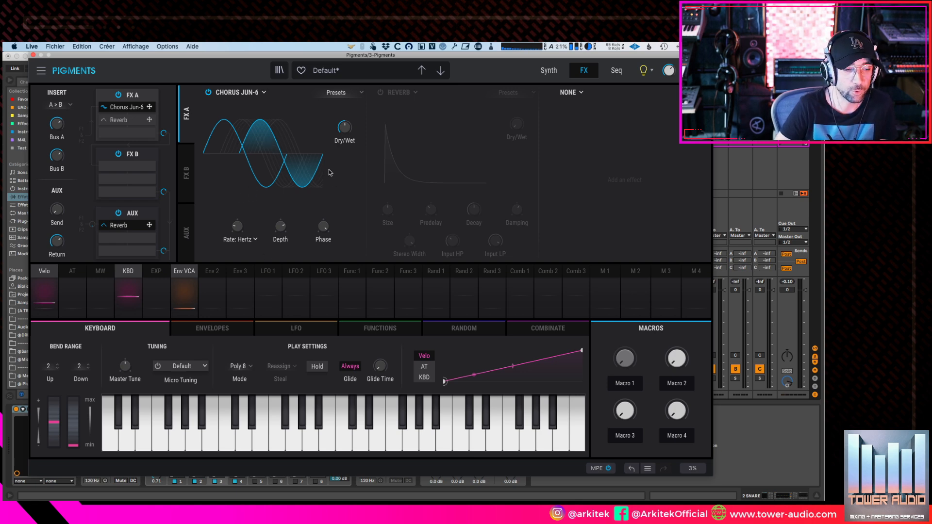
pyautogui.click(339, 93)
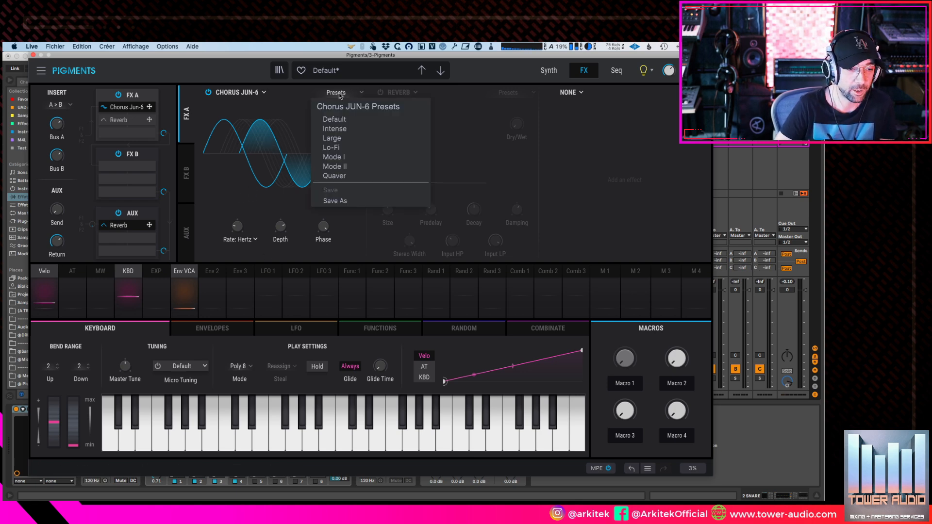
pyautogui.click(335, 166)
pyautogui.click(340, 93)
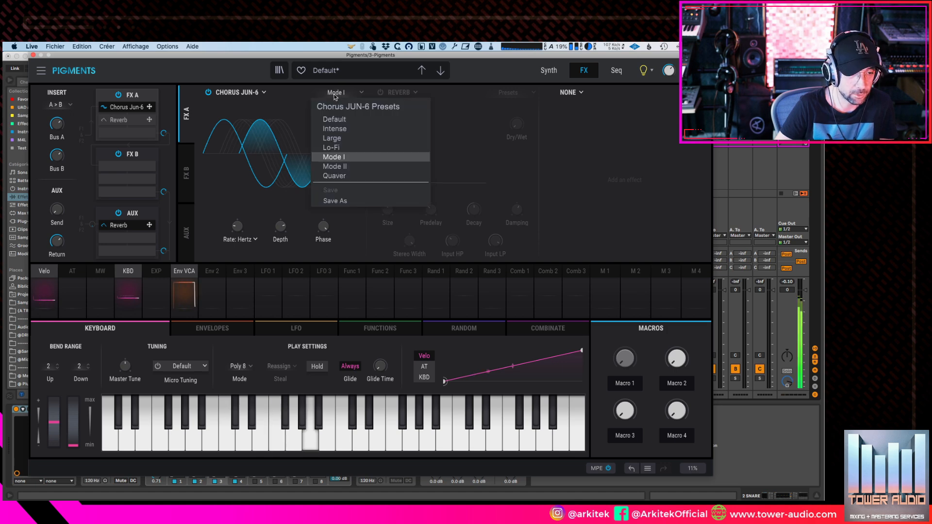
pyautogui.click(347, 167)
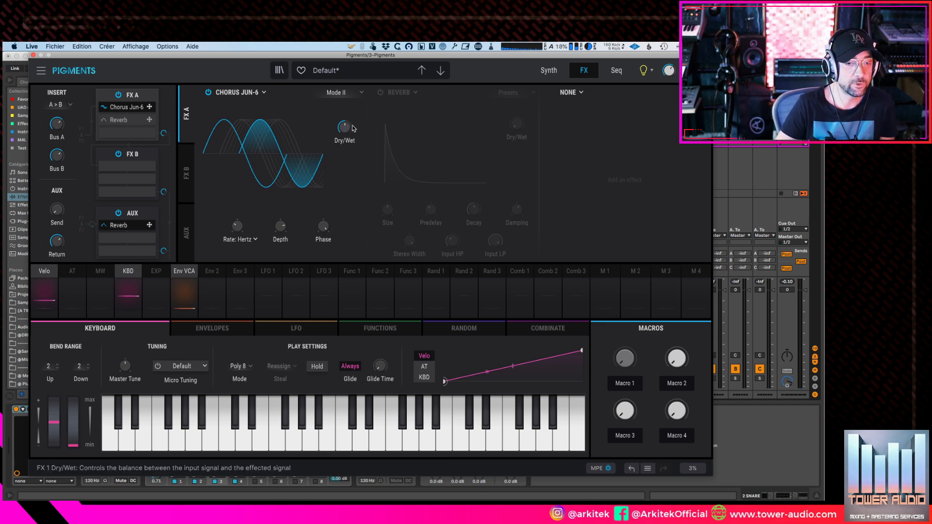
pyautogui.moveTo(354, 127)
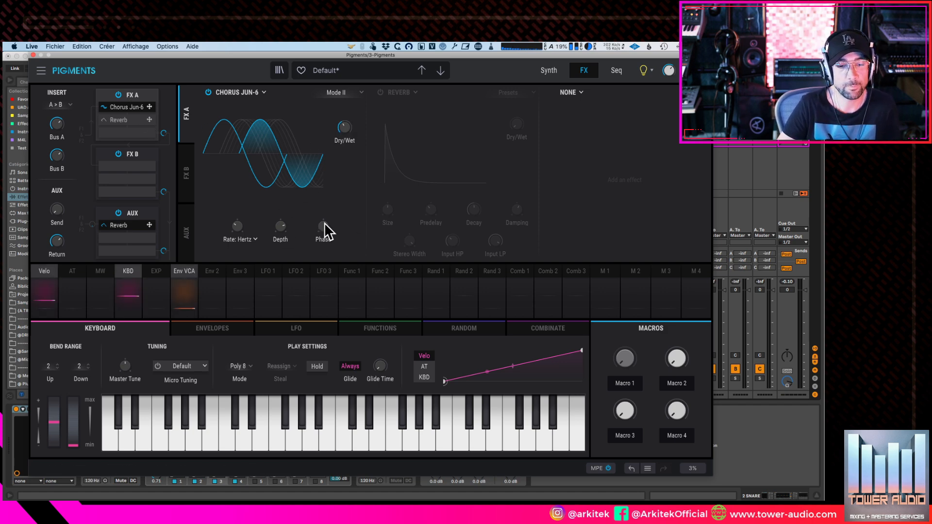
# - Move the Pigments window aside to view the Live session's tracks and devices, and bring it back over the session
pyautogui.doubleClick(300, 56)
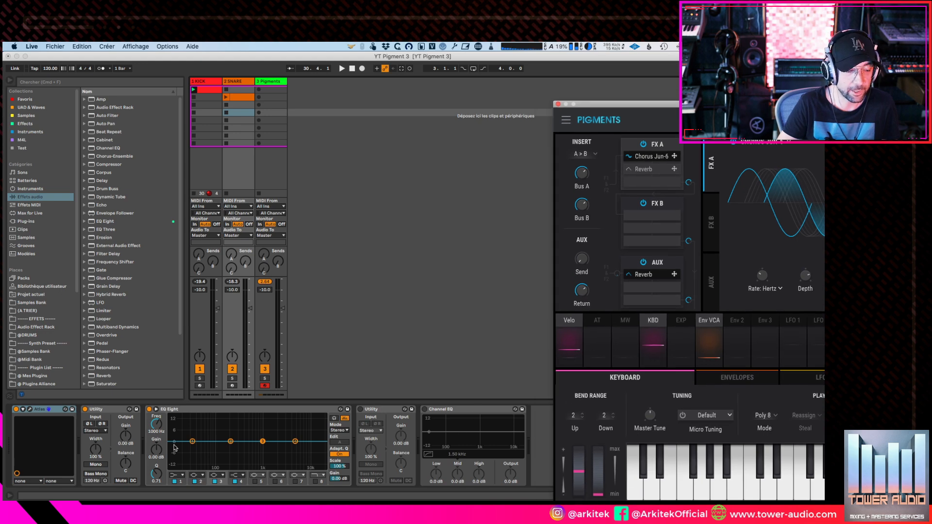
pyautogui.moveTo(598, 109); pyautogui.dragTo(89, 45)
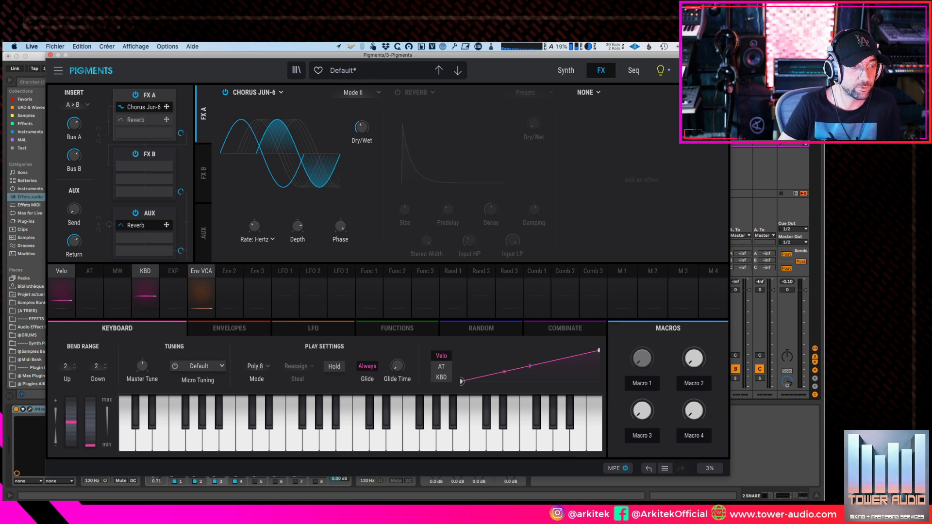
pyautogui.moveTo(385, 53); pyautogui.dragTo(382, 54)
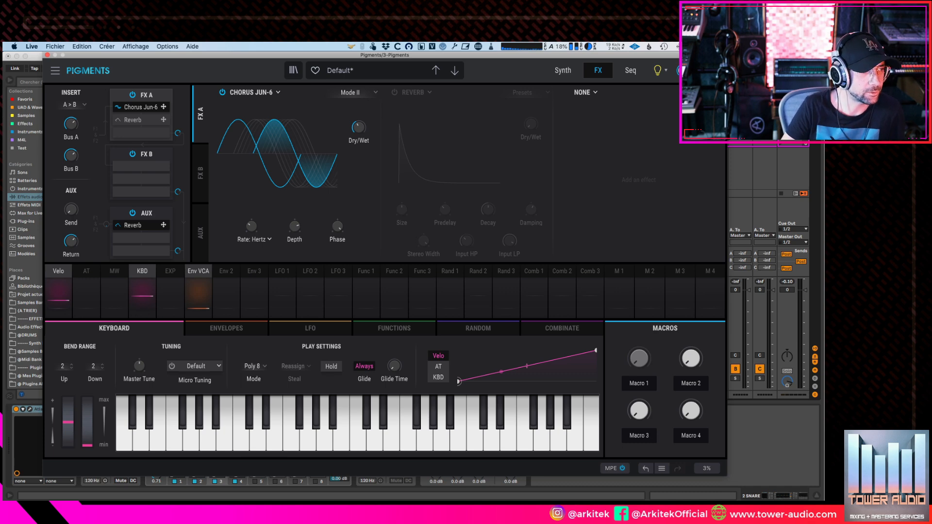
# - View the Sound Design Tips display and its options, and turn the tips off
pyautogui.click(657, 71)
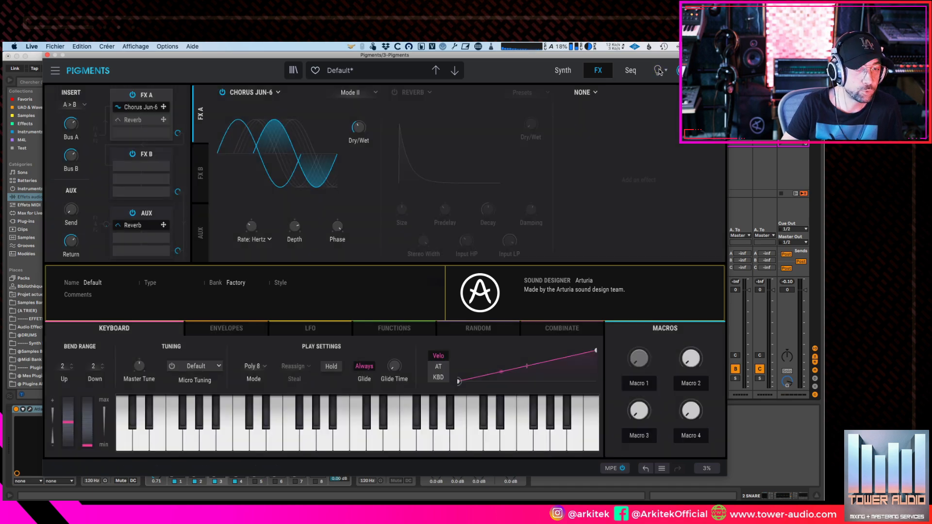
pyautogui.click(659, 72)
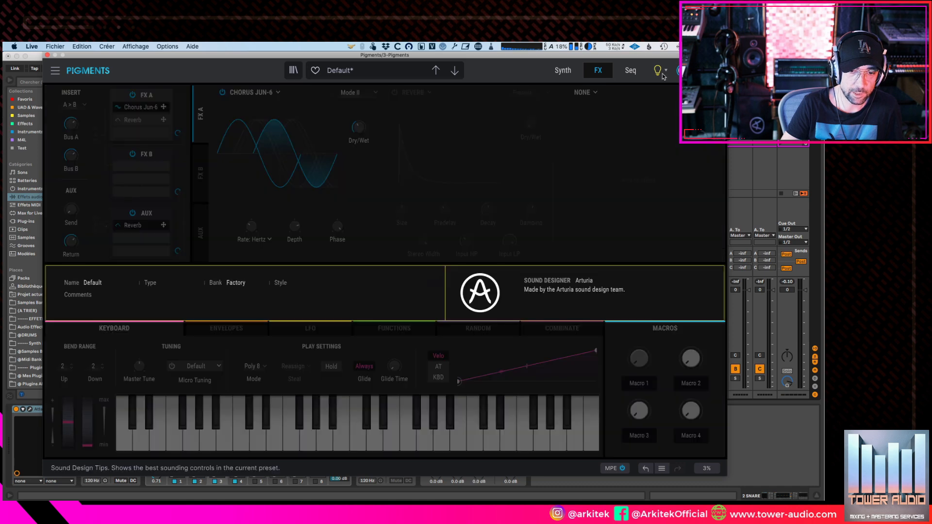
pyautogui.click(665, 71)
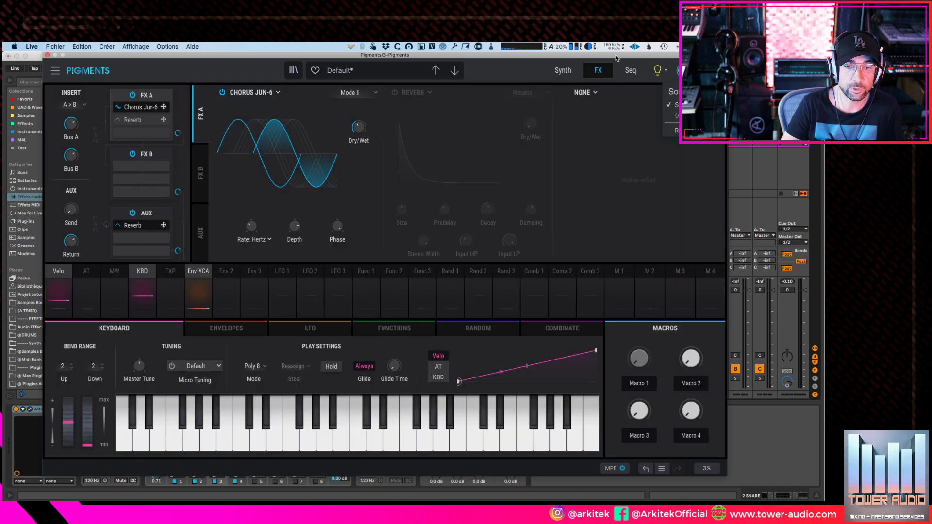
pyautogui.moveTo(615, 56); pyautogui.dragTo(576, 56)
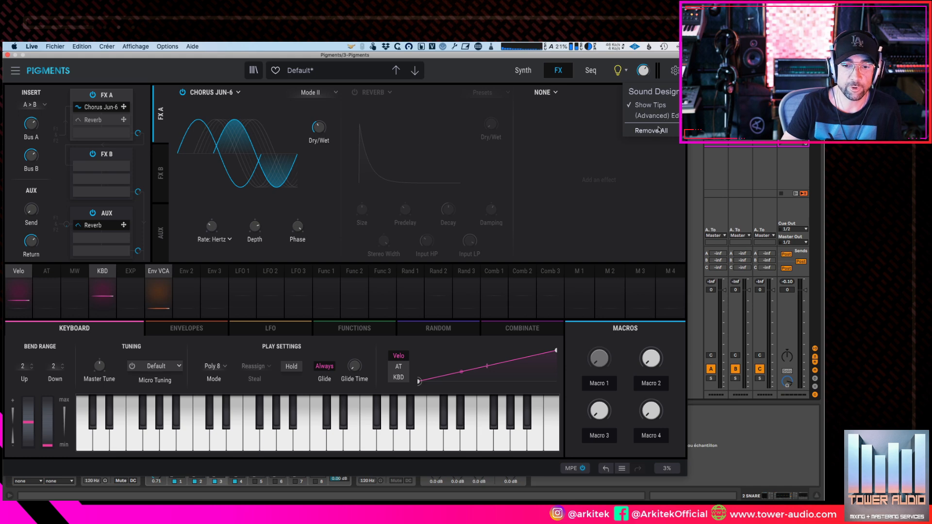
pyautogui.click(617, 71)
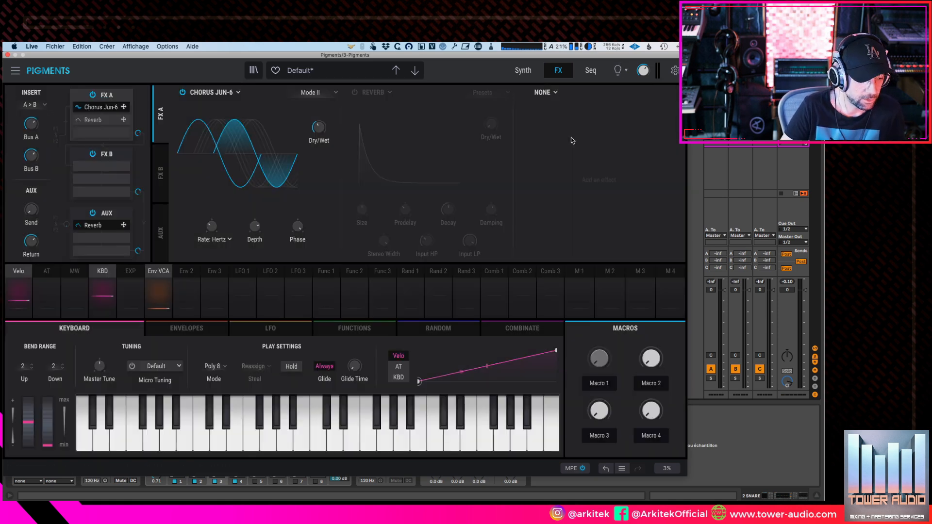
# - Shift the Pigments window slightly and reload the Default preset
pyautogui.moveTo(254, 225)
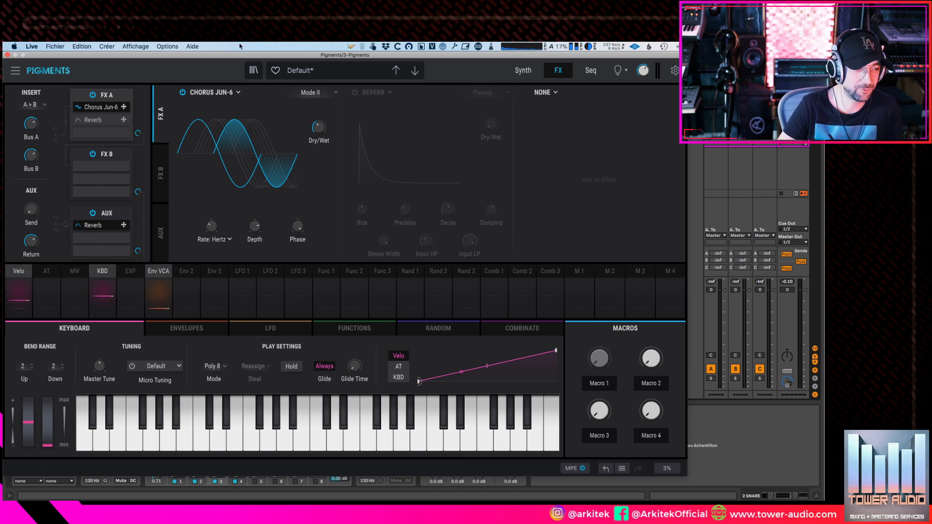
pyautogui.moveTo(237, 57); pyautogui.dragTo(254, 57)
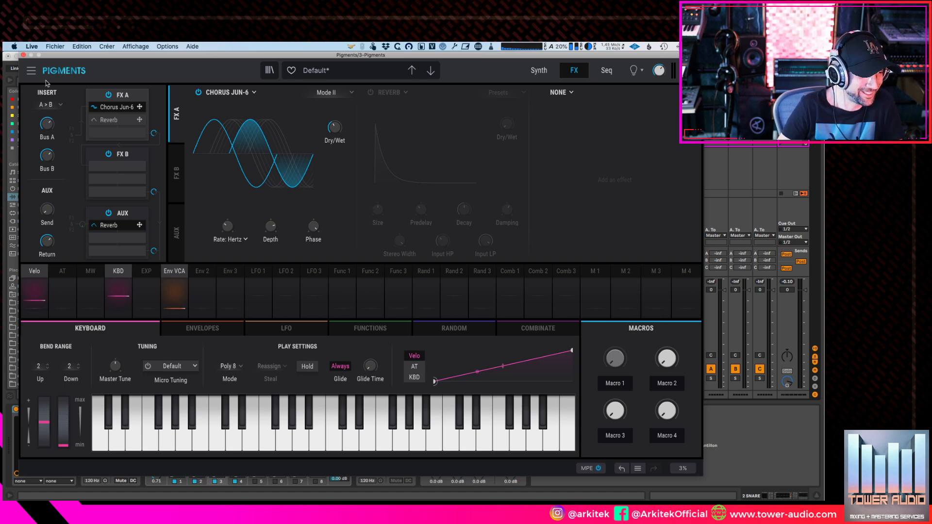
pyautogui.click(315, 71)
pyautogui.moveTo(335, 249)
pyautogui.click(423, 261)
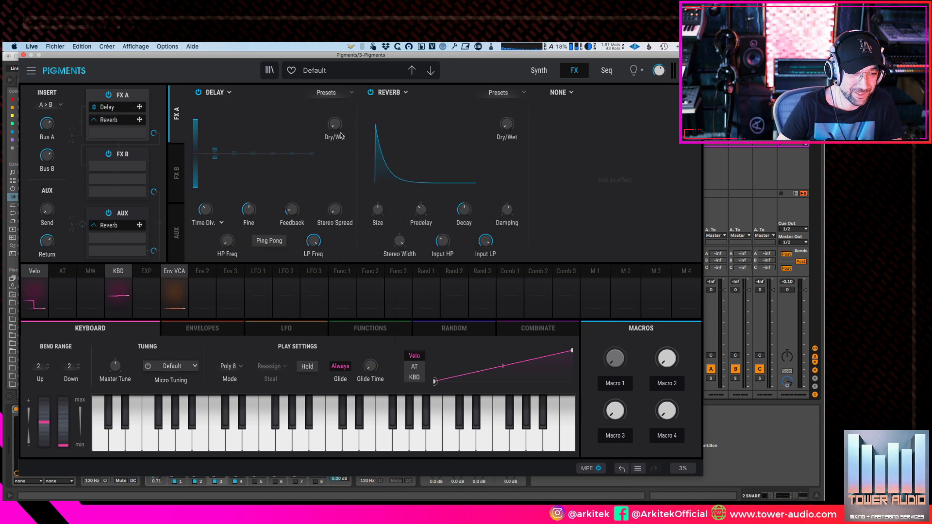
pyautogui.click(31, 72)
# - In the Synth view, switch off Engine 1 and the Utility Engine, and bypass Filter 1
pyautogui.click(537, 73)
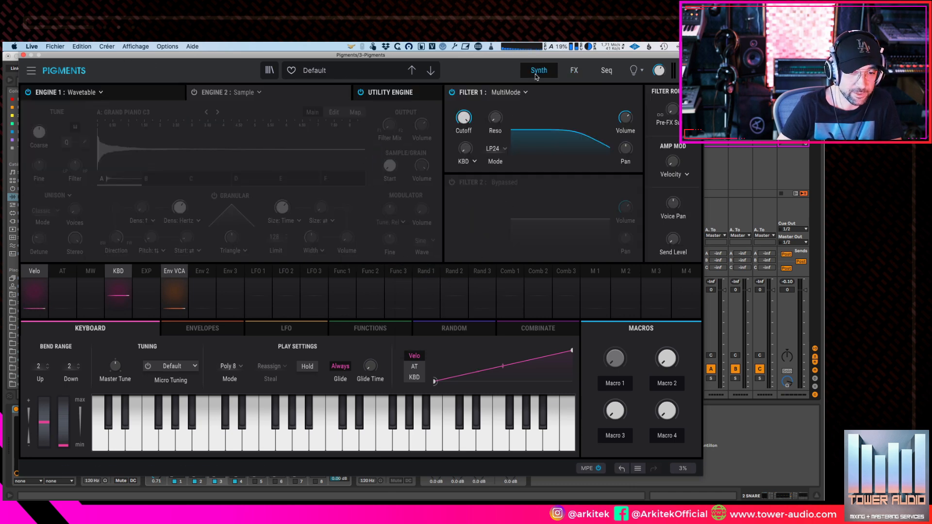
pyautogui.click(28, 92)
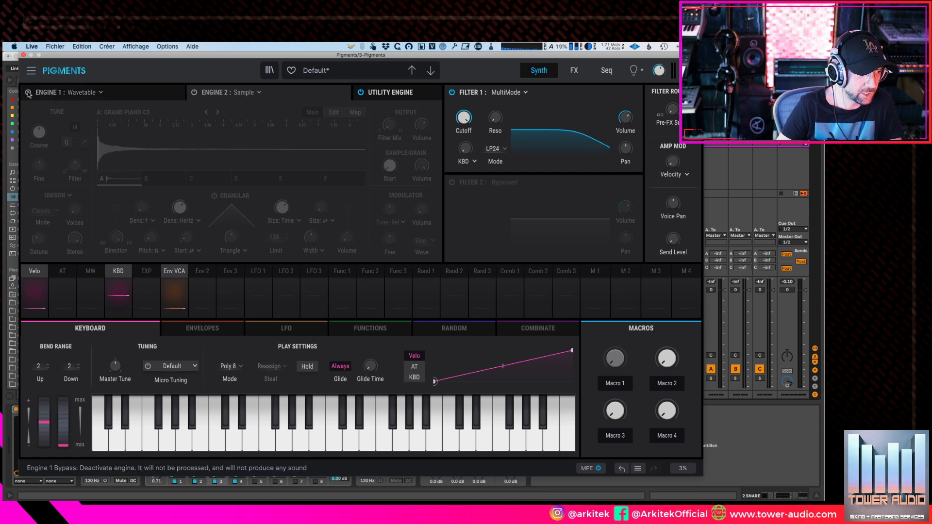
pyautogui.click(361, 92)
pyautogui.click(452, 92)
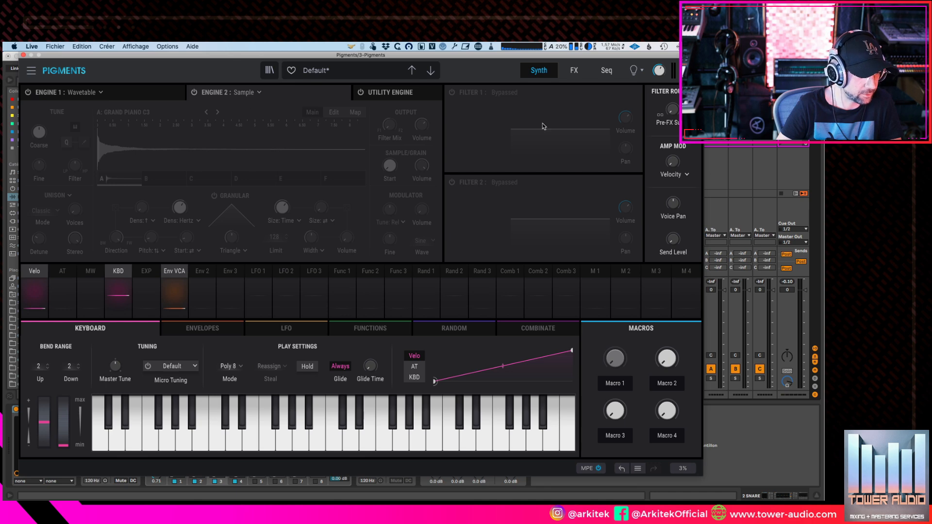
# - Change Engine 1's type from Wavetable to Harmonic and activate the engine
pyautogui.click(128, 92)
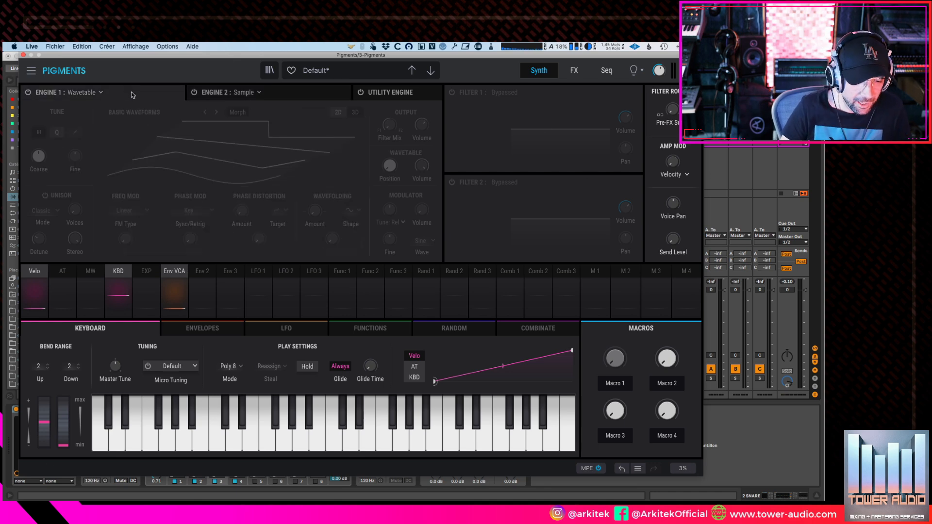
pyautogui.click(90, 92)
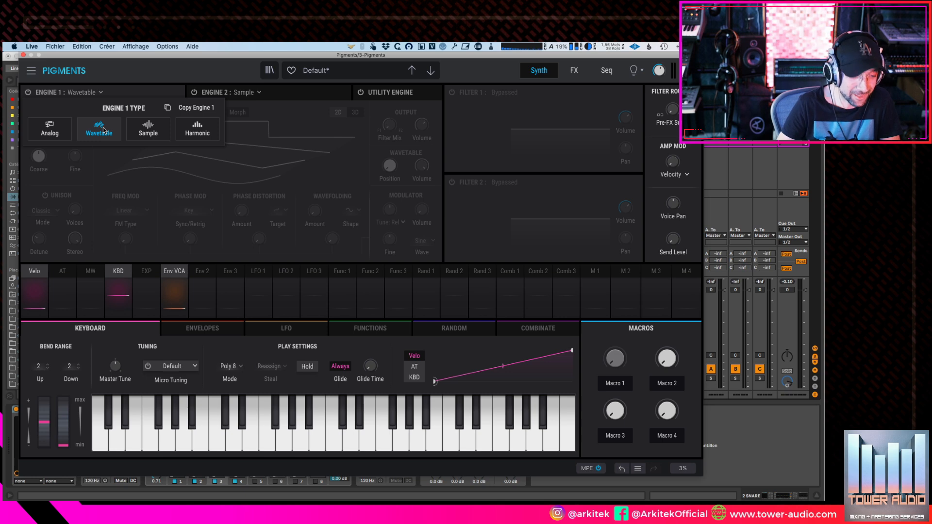
pyautogui.click(197, 128)
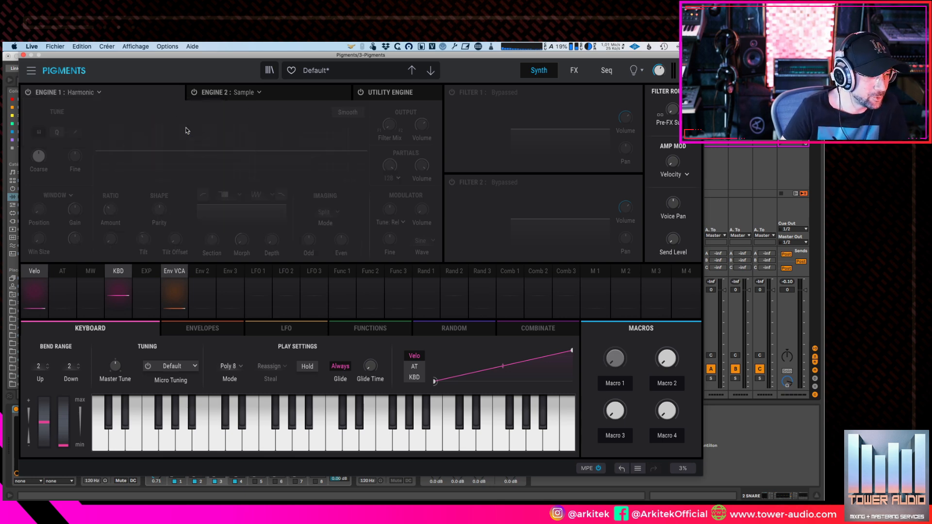
pyautogui.click(28, 93)
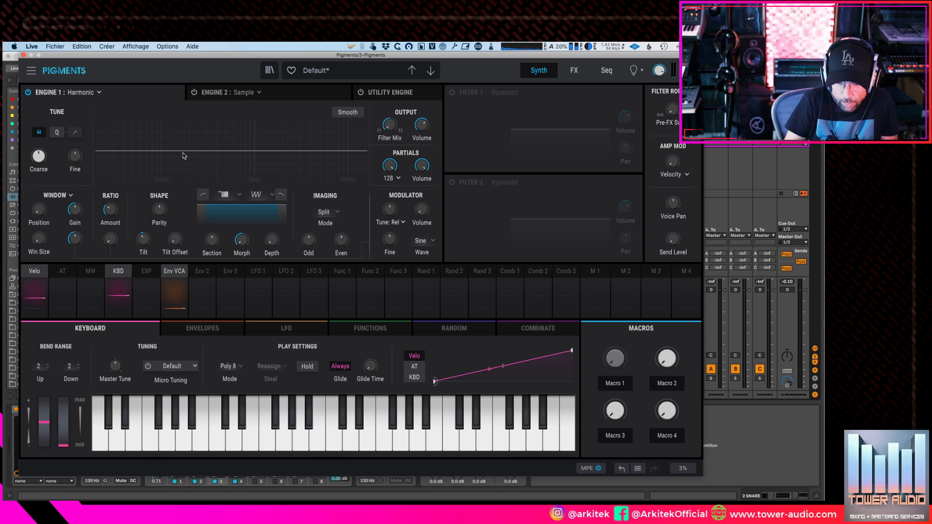
# - Activate Engine 2 instead of Engine 1, as an Analog engine with a sine wave on Oscillator 1
pyautogui.click(29, 91)
pyautogui.click(194, 93)
pyautogui.click(242, 92)
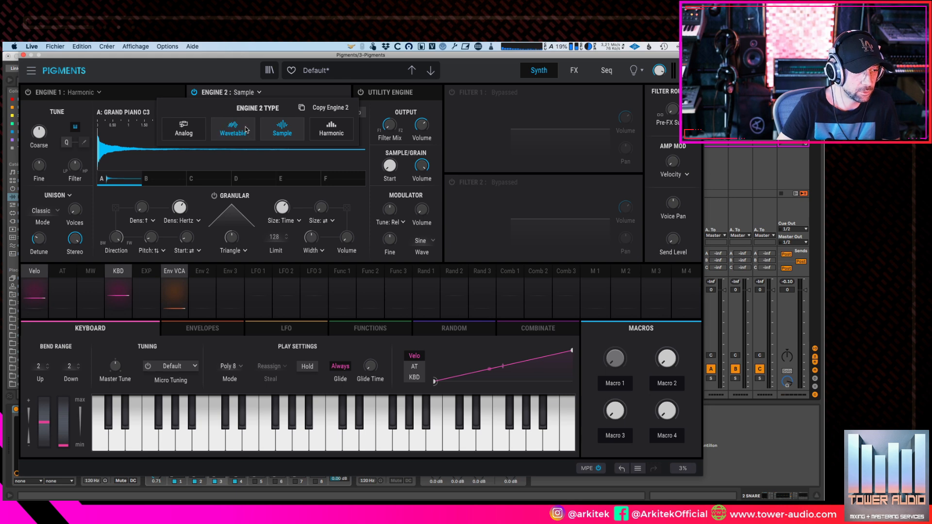
pyautogui.click(184, 127)
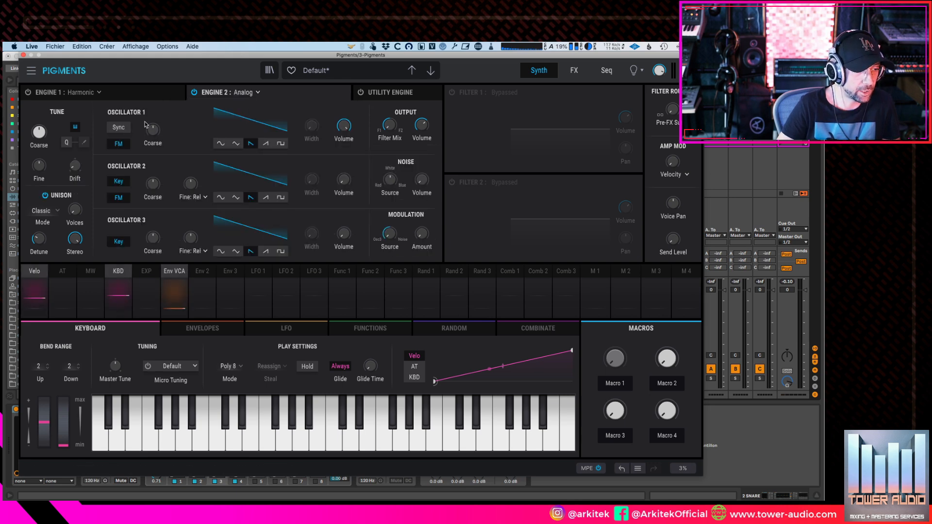
pyautogui.click(221, 143)
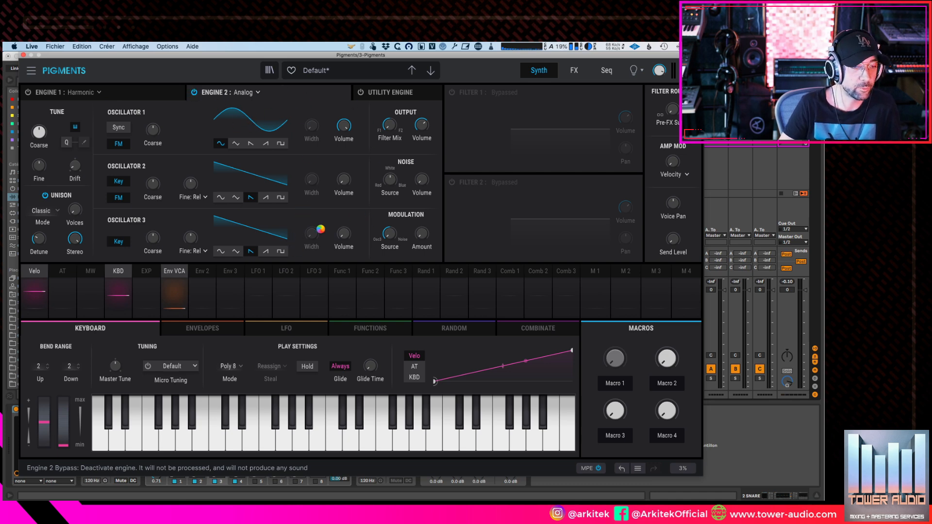
# - Deactivate Engine 2 and reactivate Engine 1, keeping its Harmonic type
pyautogui.click(194, 93)
pyautogui.click(27, 93)
pyautogui.click(111, 91)
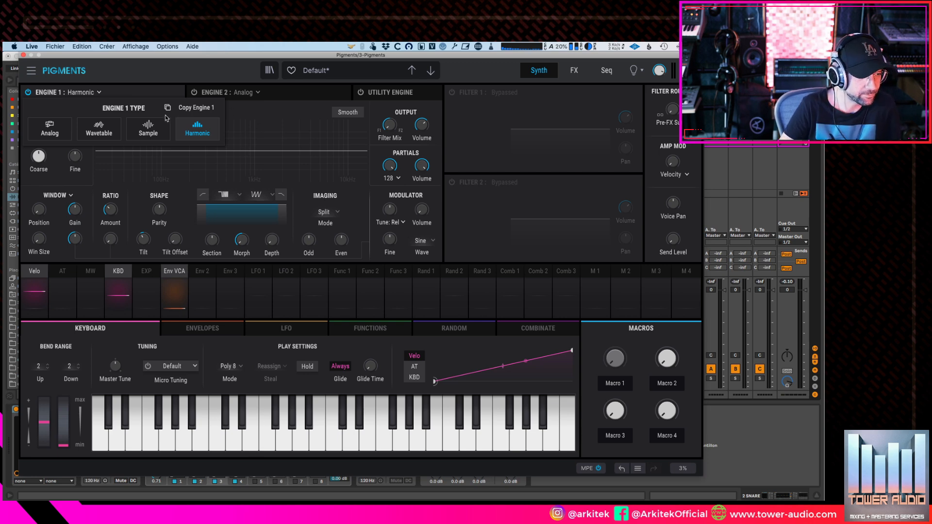
pyautogui.click(197, 129)
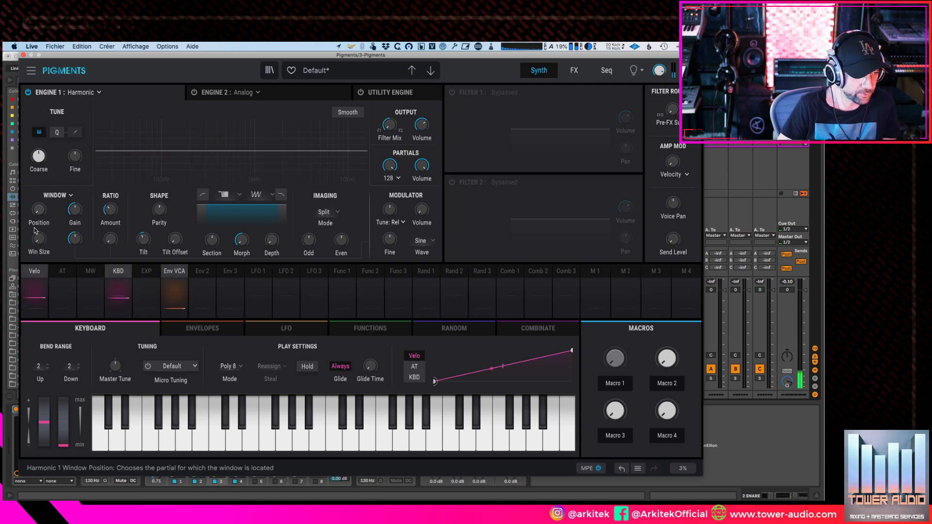
# - Keep the partial modulation in Window mode, adjust the window's Position and raise its Gain to 60 dB
pyautogui.click(53, 196)
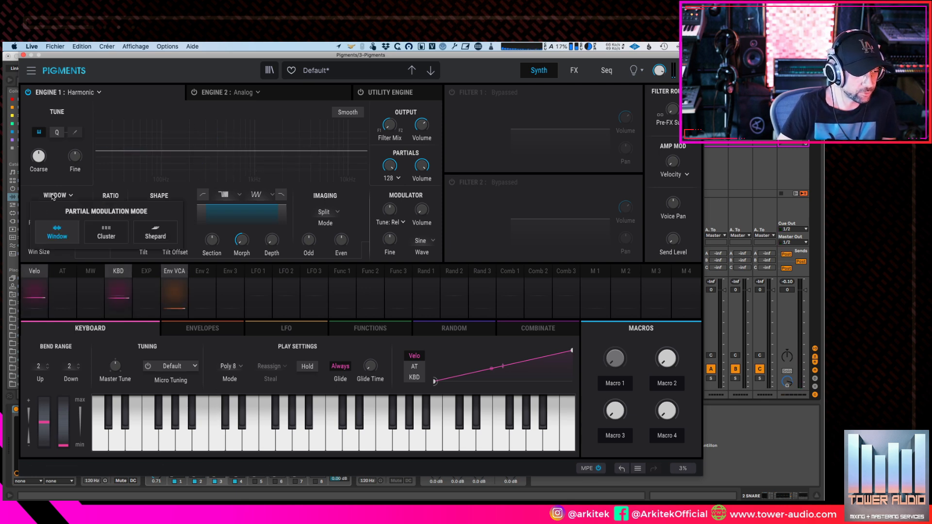
pyautogui.click(52, 197)
pyautogui.moveTo(39, 212)
pyautogui.mouseDown()
pyautogui.moveTo(39, 174)
pyautogui.moveTo(40, 204)
pyautogui.moveTo(40, 175)
pyautogui.moveTo(40, 192)
pyautogui.mouseUp()
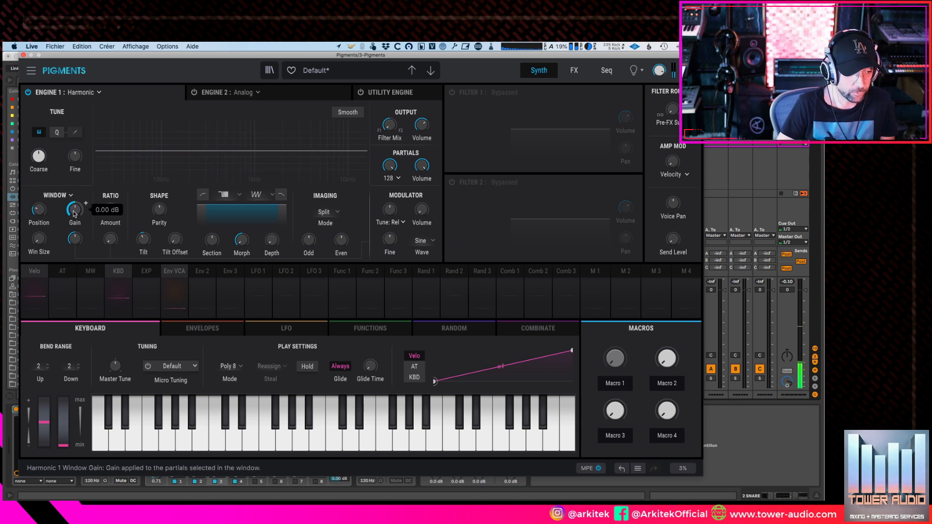
pyautogui.moveTo(74, 214)
pyautogui.mouseDown()
pyautogui.moveTo(74, 194)
pyautogui.moveTo(39, 205)
pyautogui.moveTo(39, 174)
pyautogui.moveTo(39, 182)
pyautogui.mouseUp()
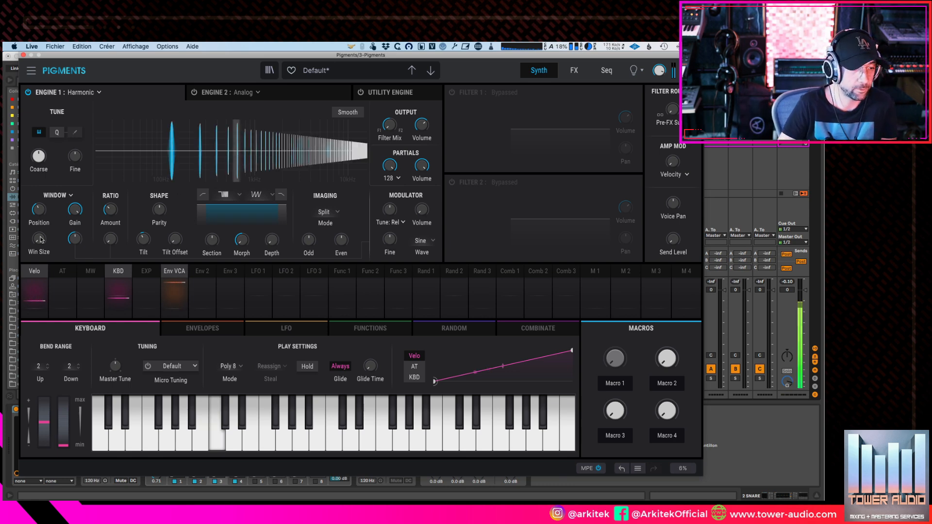
pyautogui.moveTo(77, 217); pyautogui.dragTo(86, 203)
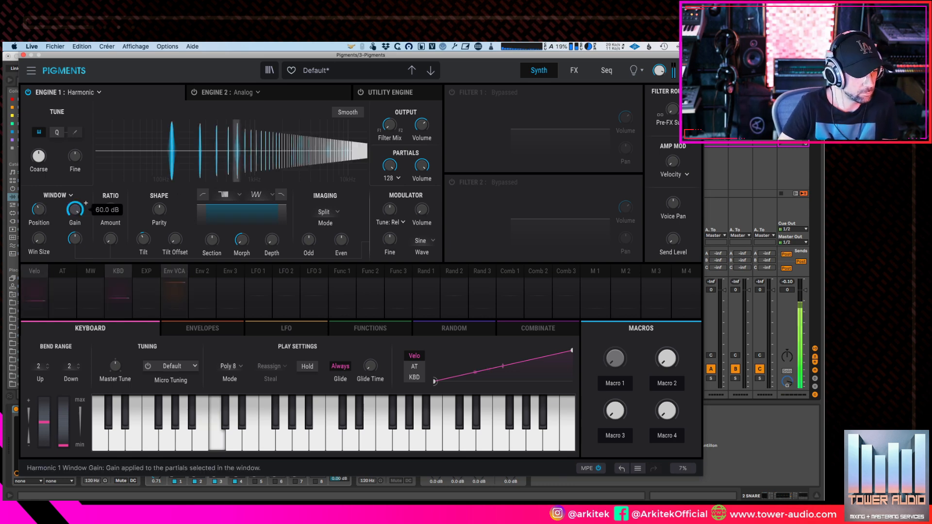
pyautogui.moveTo(47, 212)
pyautogui.mouseDown()
pyautogui.moveTo(50, 203)
pyautogui.moveTo(50, 212)
pyautogui.mouseUp()
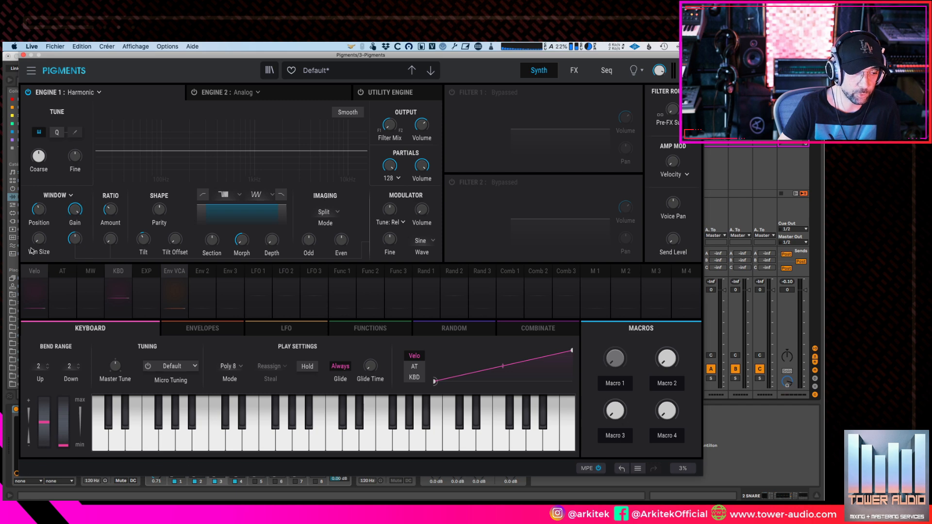
# - Widen the partial window, try its Gain at -60 dB, and readjust its Position and Win Size
pyautogui.moveTo(39, 239); pyautogui.dragTo(38, 208)
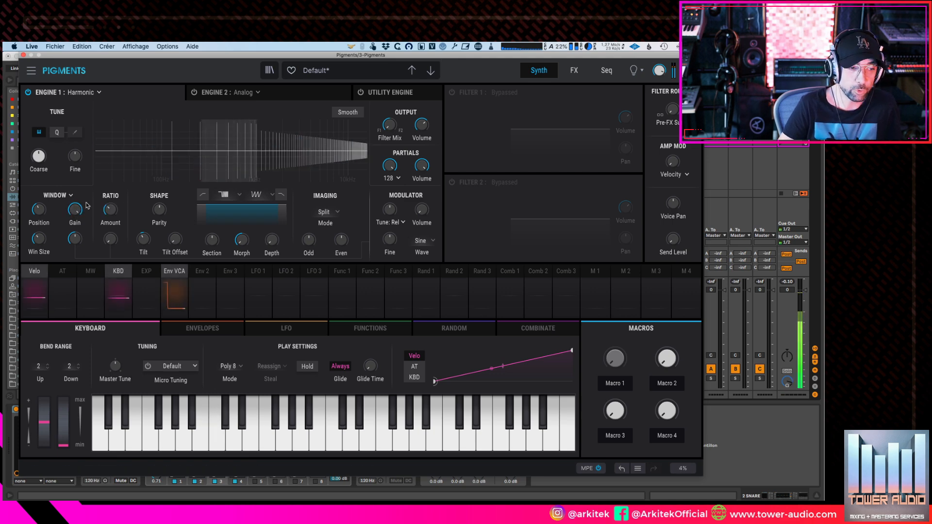
pyautogui.moveTo(76, 214)
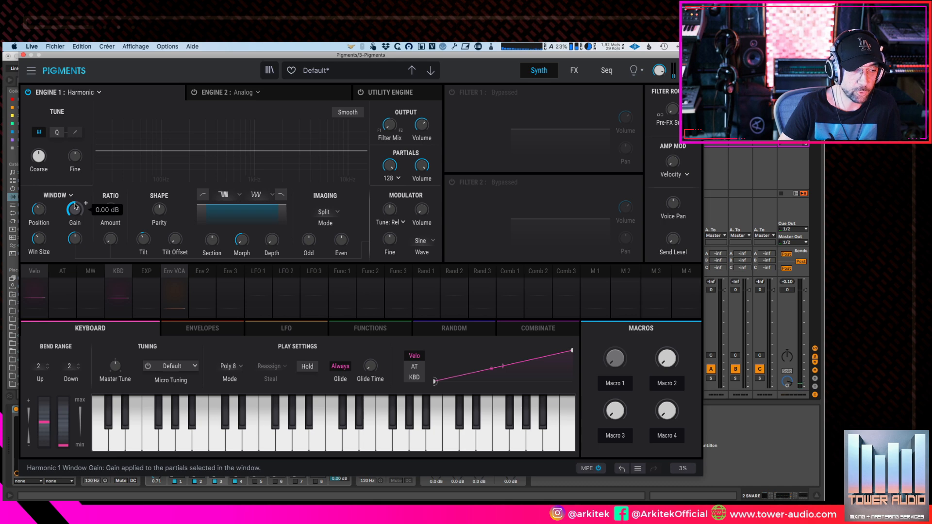
pyautogui.moveTo(74, 202); pyautogui.dragTo(74, 242)
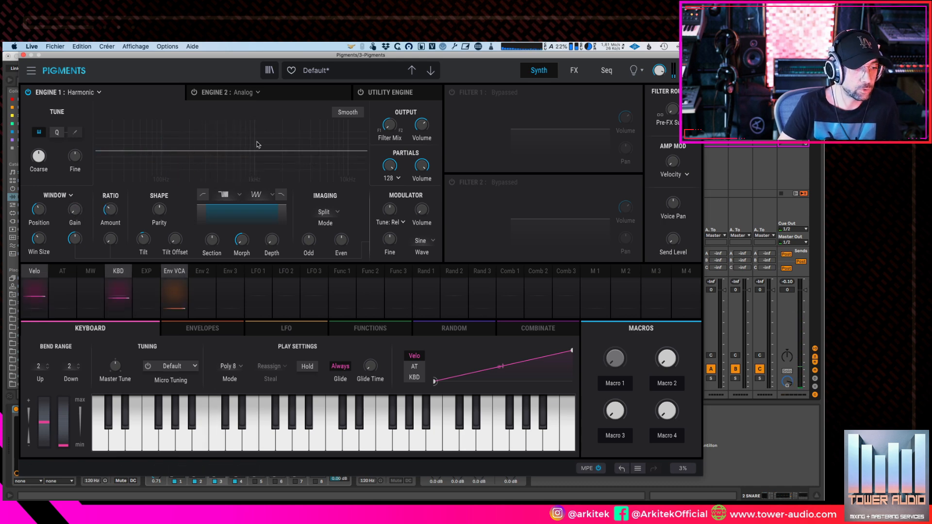
pyautogui.moveTo(39, 210)
pyautogui.mouseDown()
pyautogui.moveTo(39, 253)
pyautogui.moveTo(37, 213)
pyautogui.mouseUp()
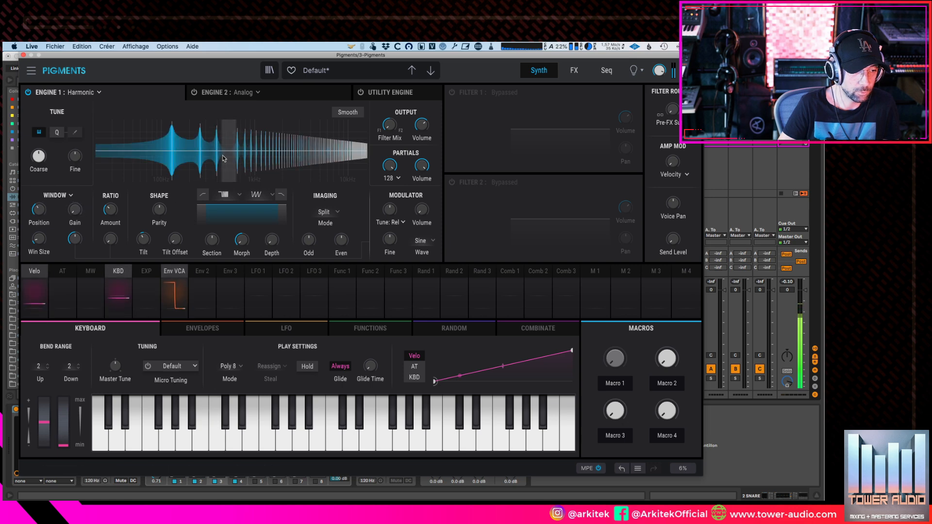
pyautogui.moveTo(76, 212)
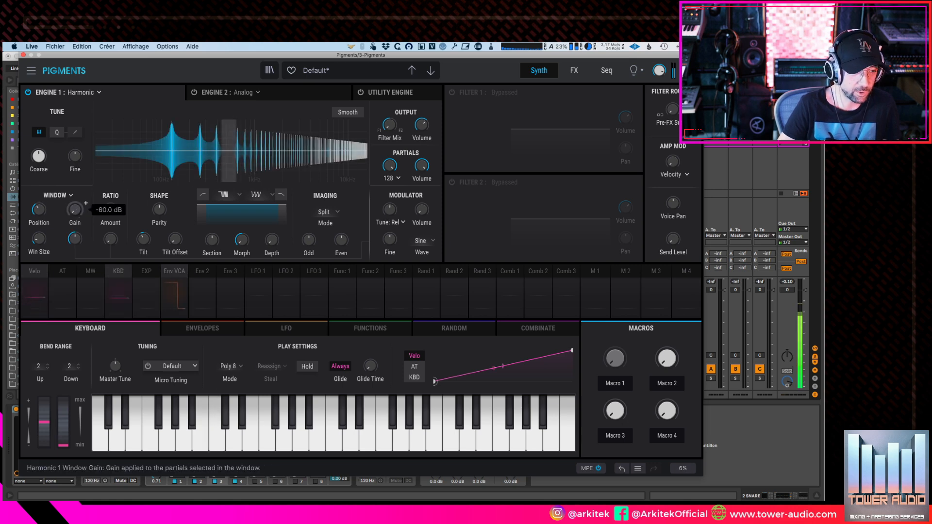
pyautogui.moveTo(40, 238); pyautogui.dragTo(40, 222)
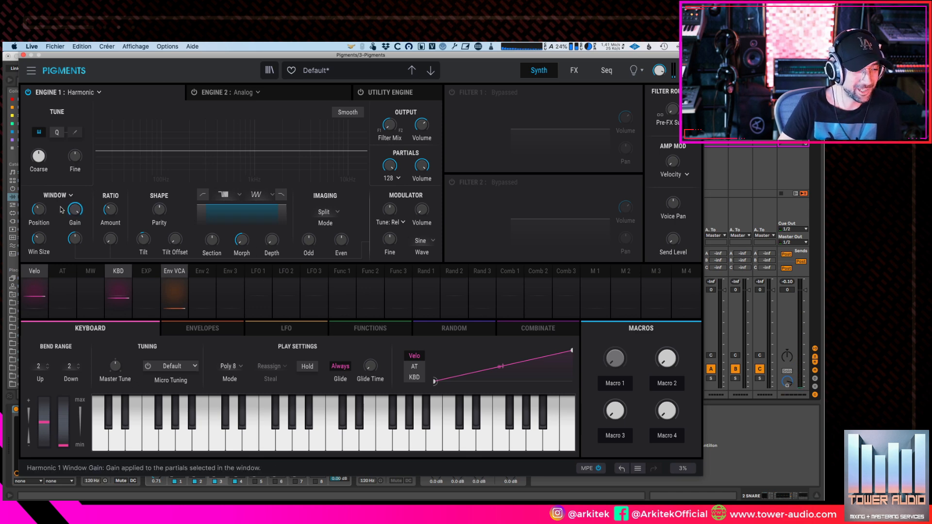
# - Route LFO 1 to the Harmonic engine's window Gain with a modulation amount of 0.72
pyautogui.click(240, 290)
pyautogui.click(279, 301)
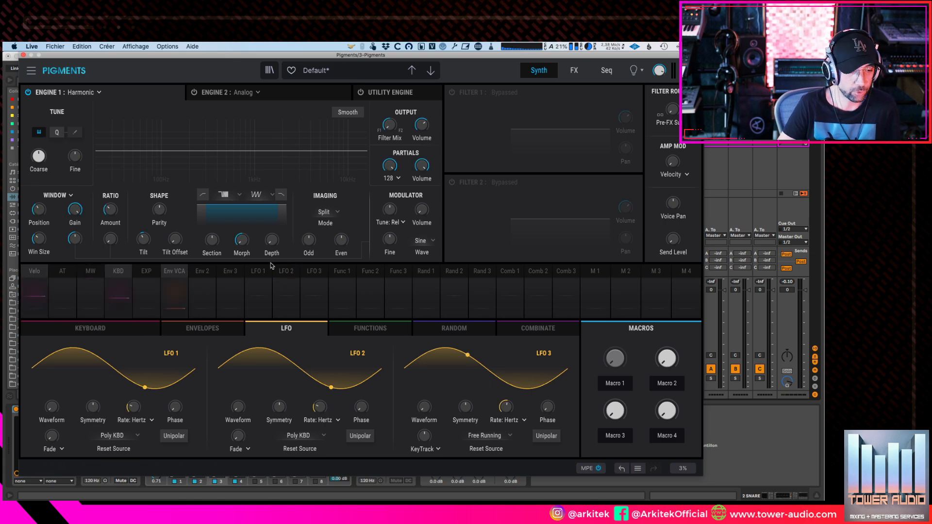
pyautogui.click(266, 276)
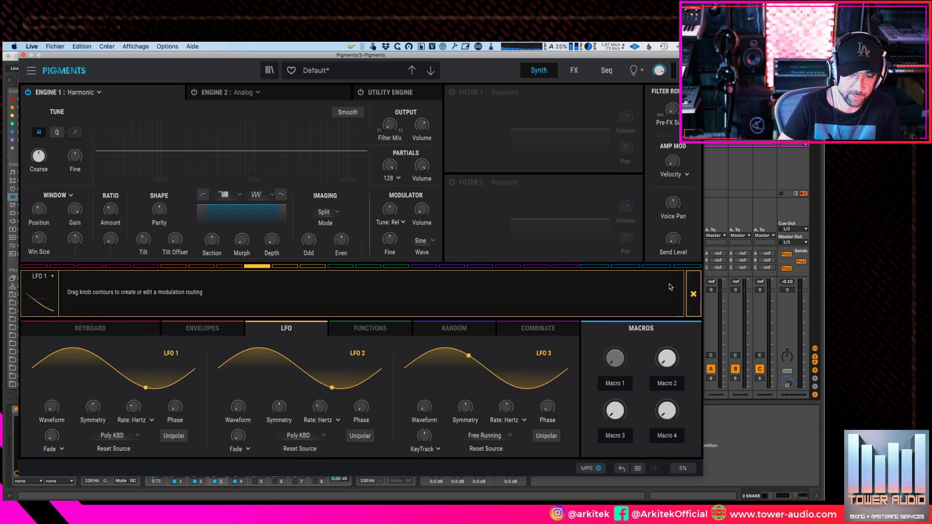
pyautogui.click(694, 293)
pyautogui.click(260, 273)
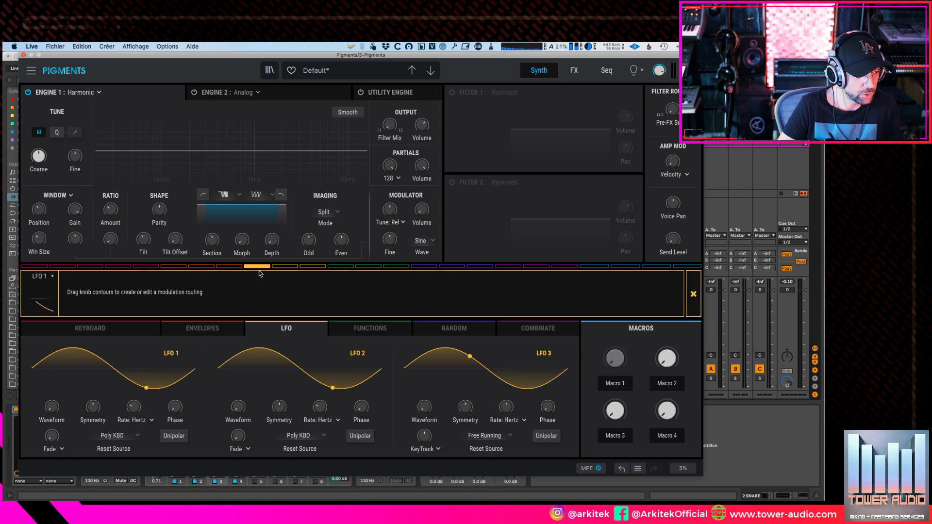
pyautogui.moveTo(79, 201); pyautogui.dragTo(79, 167)
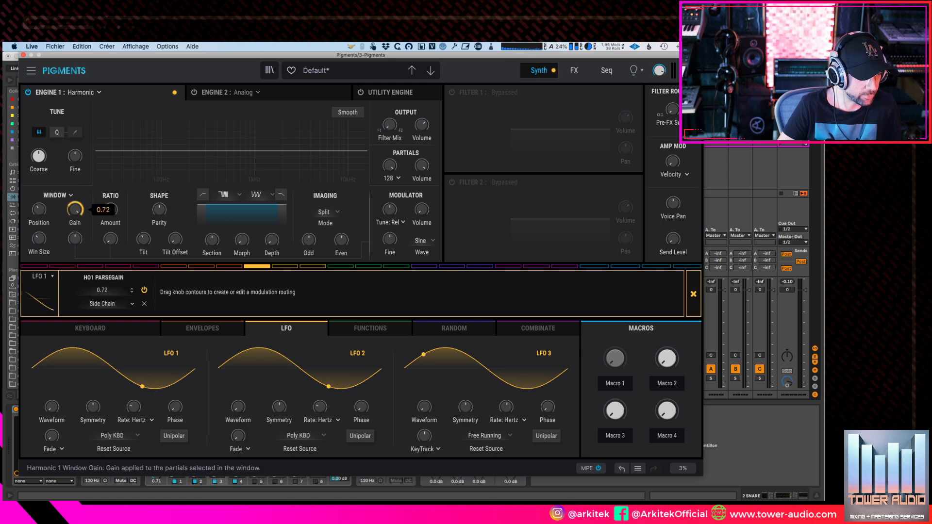
# - Route LFO 1 to the Harmonic engine's window size with a modulation amount of 0.29 and readjust Win Size and Gain
pyautogui.moveTo(39, 238); pyautogui.dragTo(39, 237)
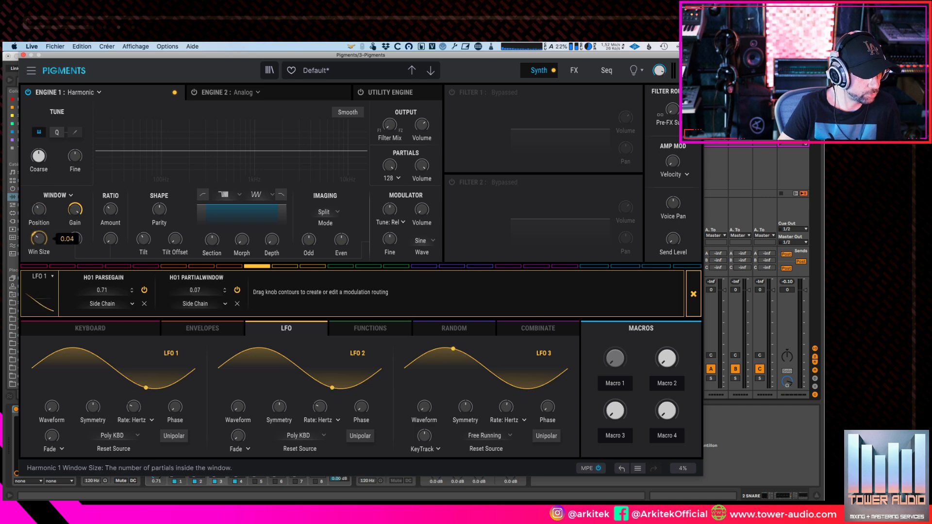
pyautogui.click(691, 301)
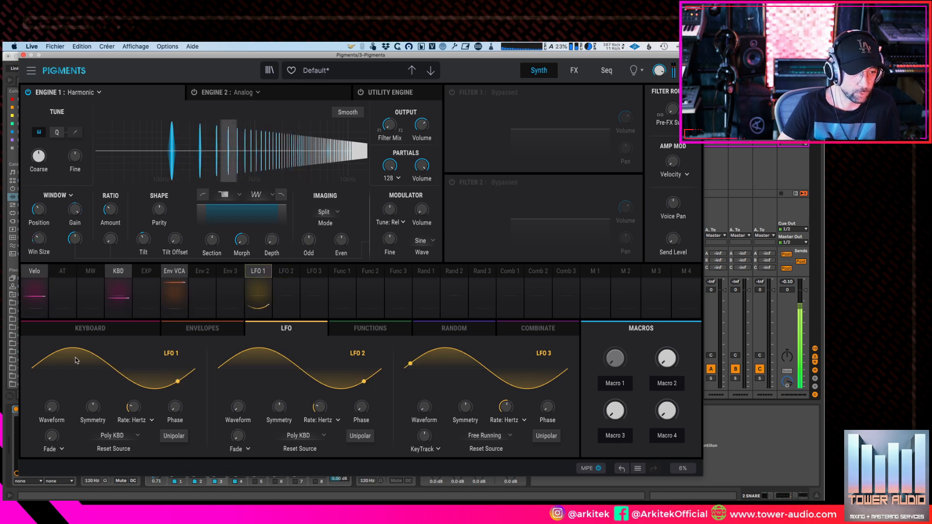
pyautogui.moveTo(39, 238)
pyautogui.mouseDown()
pyautogui.moveTo(39, 215)
pyautogui.moveTo(39, 243)
pyautogui.mouseUp()
pyautogui.moveTo(76, 211); pyautogui.dragTo(76, 218)
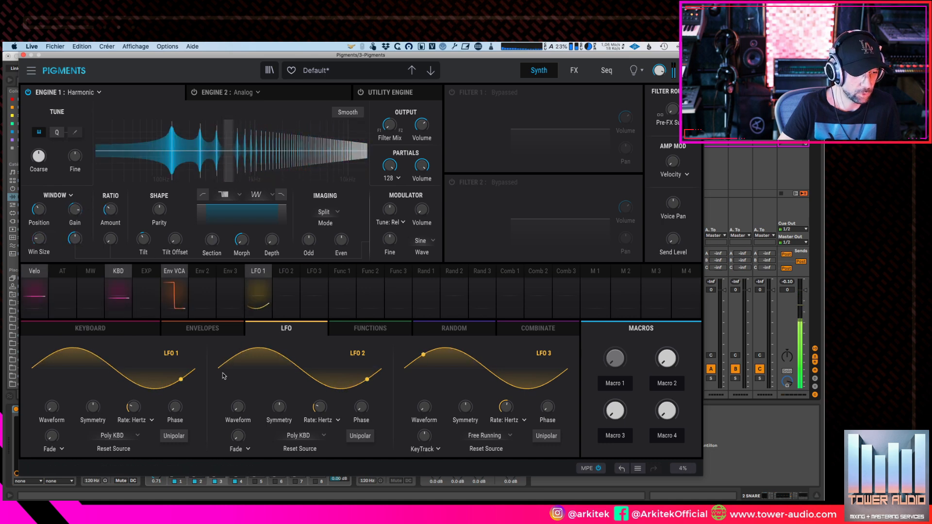
# - Remove both LFO 1 modulation routings, window Gain and window size, and close the LFO 1 routing view
pyautogui.click(257, 271)
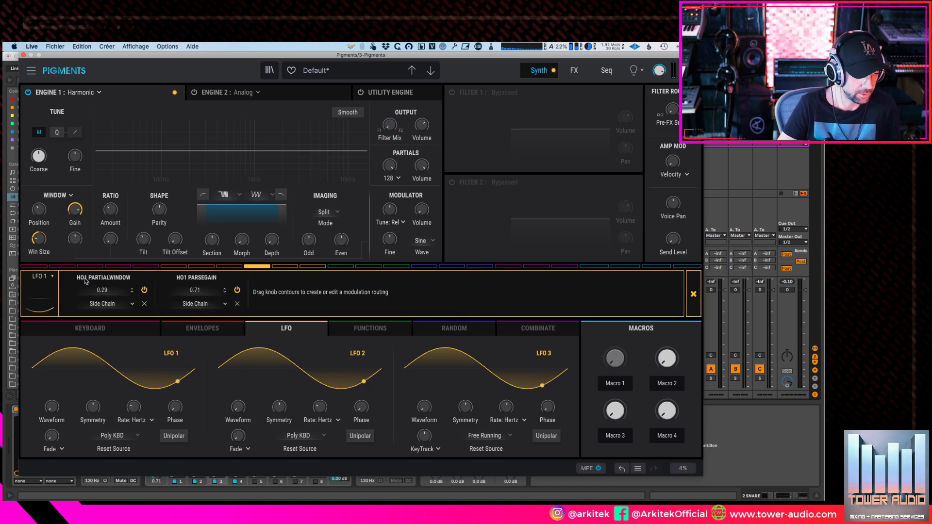
pyautogui.click(237, 303)
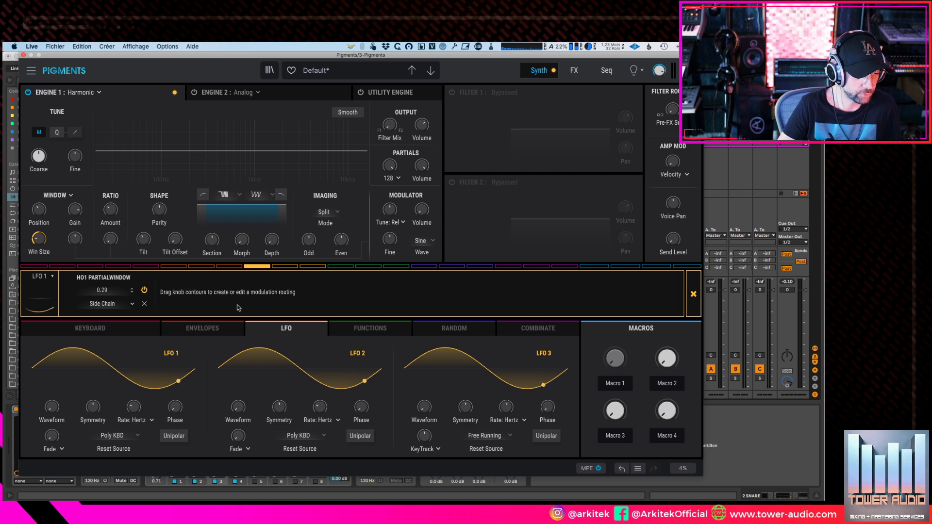
pyautogui.click(145, 304)
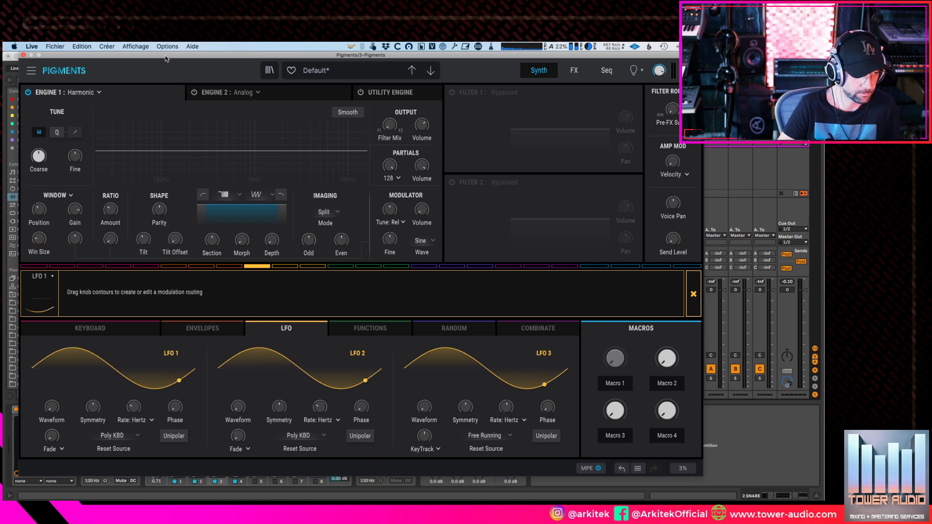
pyautogui.click(693, 294)
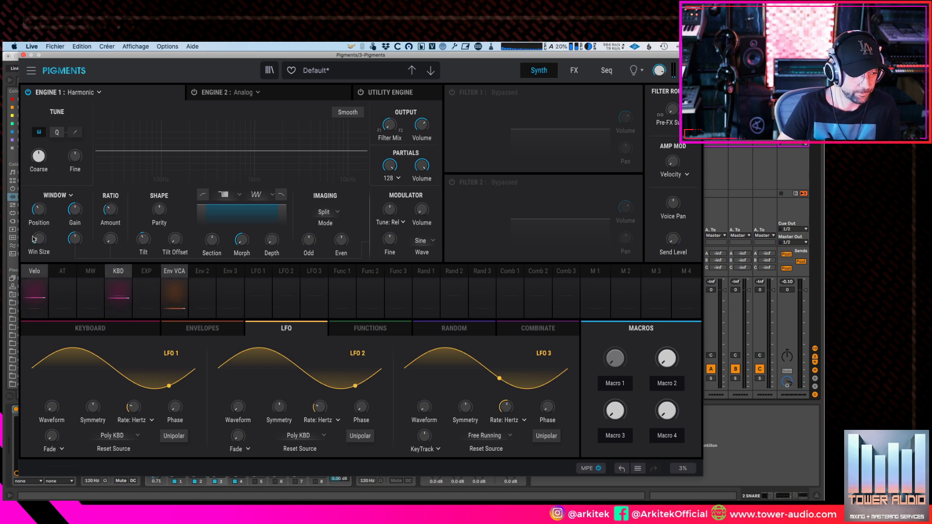
# - Switch the Harmonic engine's partial modulation mode to Cluster and adjust the cluster Position and number of Partials
pyautogui.click(62, 199)
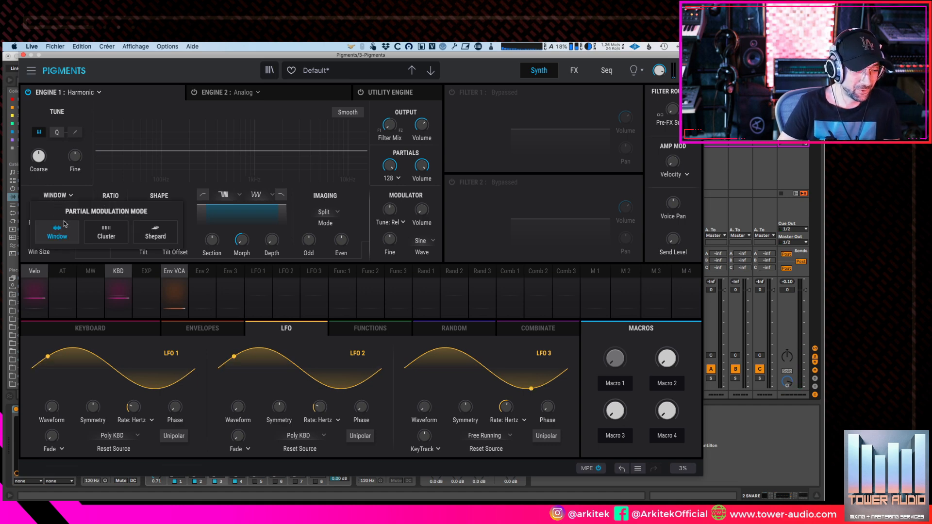
pyautogui.click(106, 231)
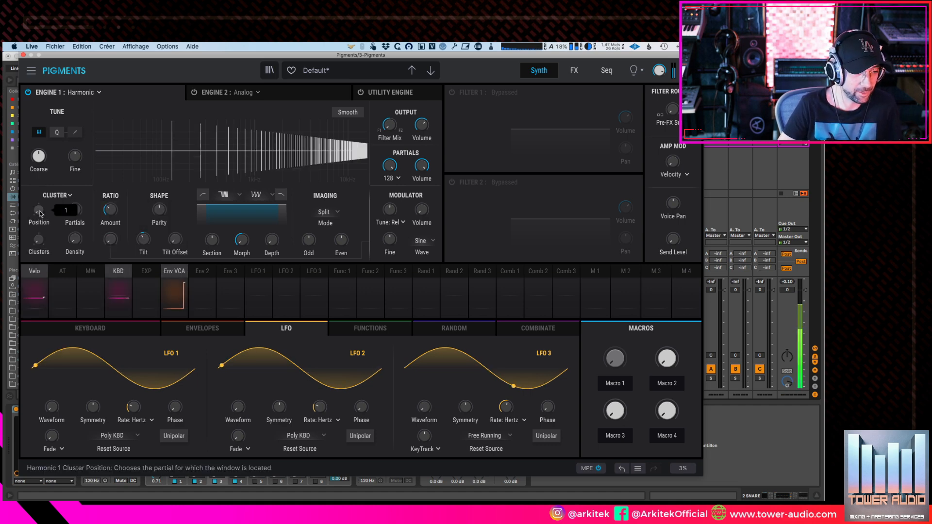
pyautogui.moveTo(40, 213); pyautogui.dragTo(41, 121)
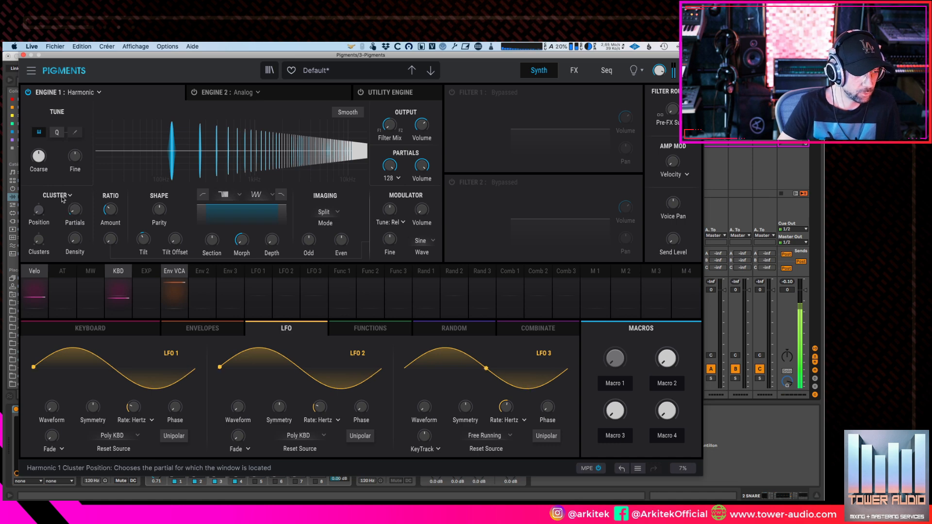
pyautogui.moveTo(79, 212); pyautogui.dragTo(78, 151)
pyautogui.moveTo(39, 214); pyautogui.dragTo(39, 203)
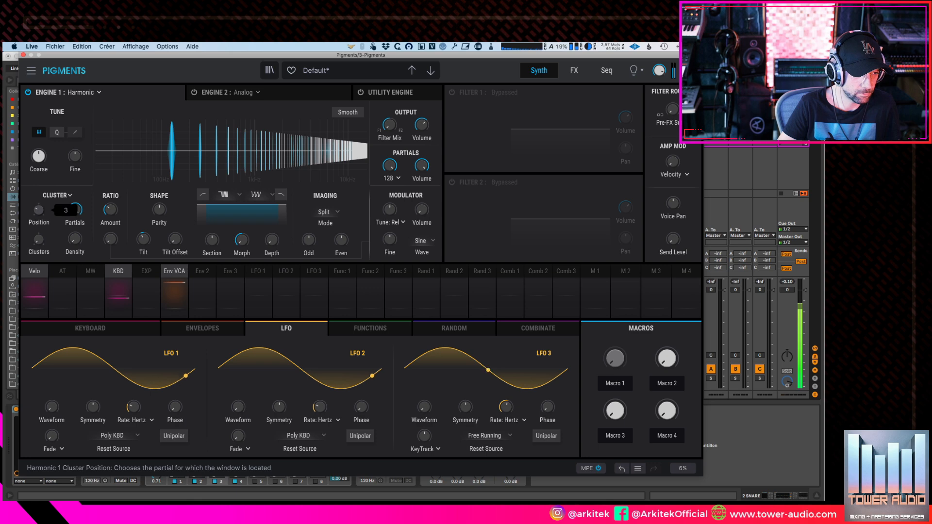
# - Raise the cluster Density to 100%, then try Partials at 2.00 with different Clusters and Position settings
pyautogui.moveTo(74, 238); pyautogui.dragTo(74, 194)
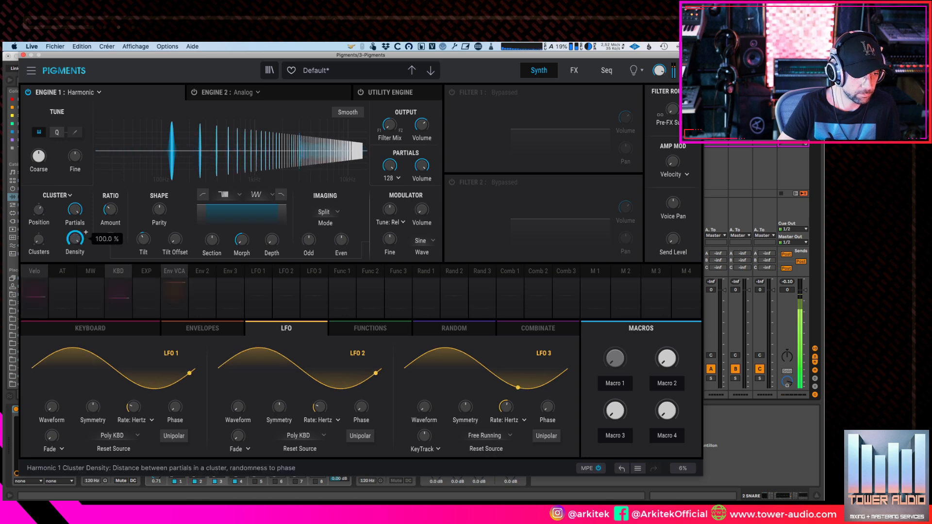
pyautogui.moveTo(42, 240); pyautogui.dragTo(75, 186)
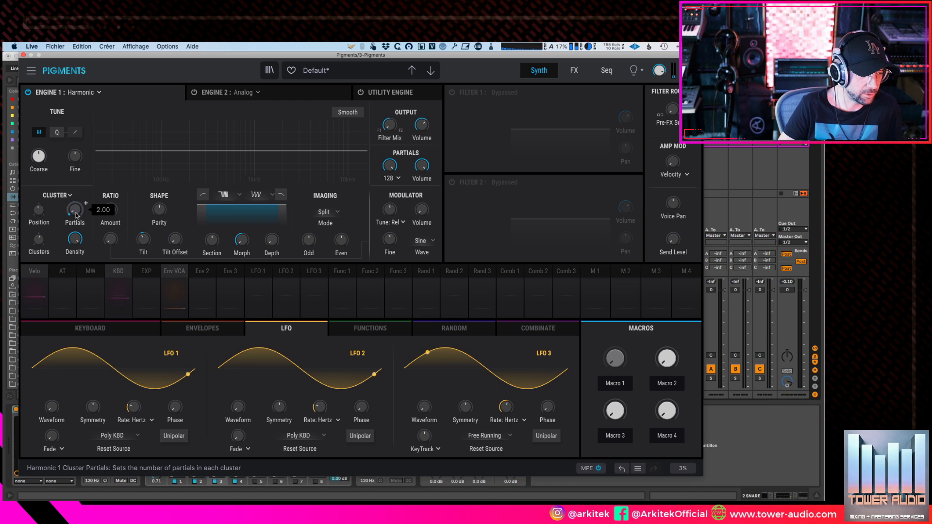
pyautogui.moveTo(39, 213); pyautogui.dragTo(39, 175)
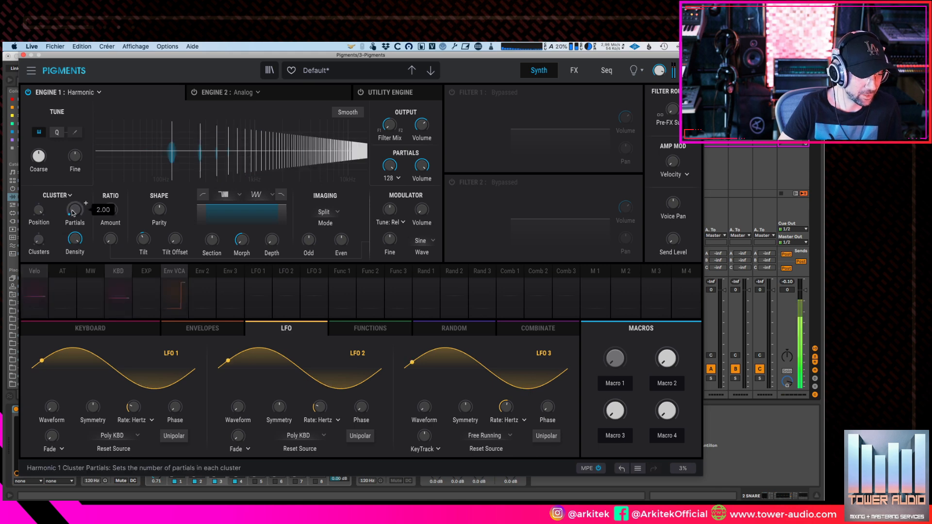
pyautogui.moveTo(39, 210); pyautogui.dragTo(74, 238)
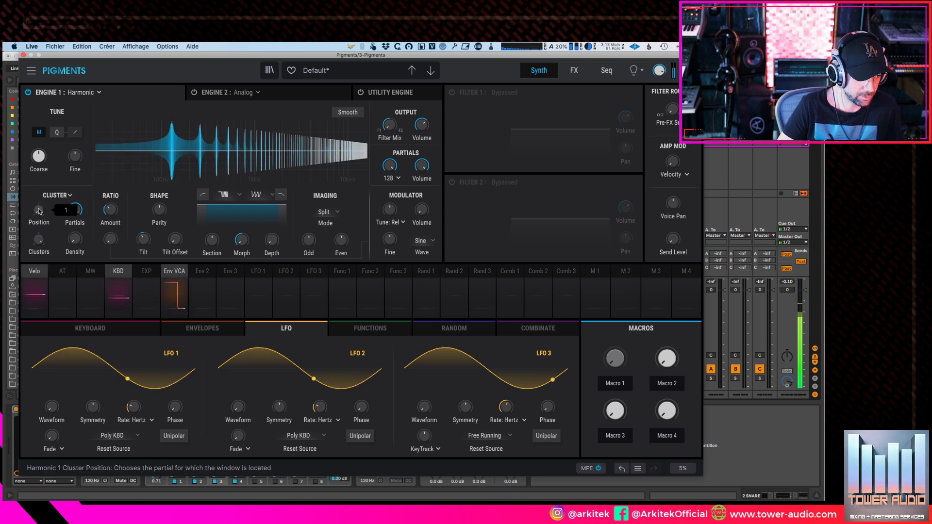
# - Raise the Density again and try the cluster Partials at 12.1 before lowering them to 5.64
pyautogui.moveTo(74, 239); pyautogui.dragTo(74, 218)
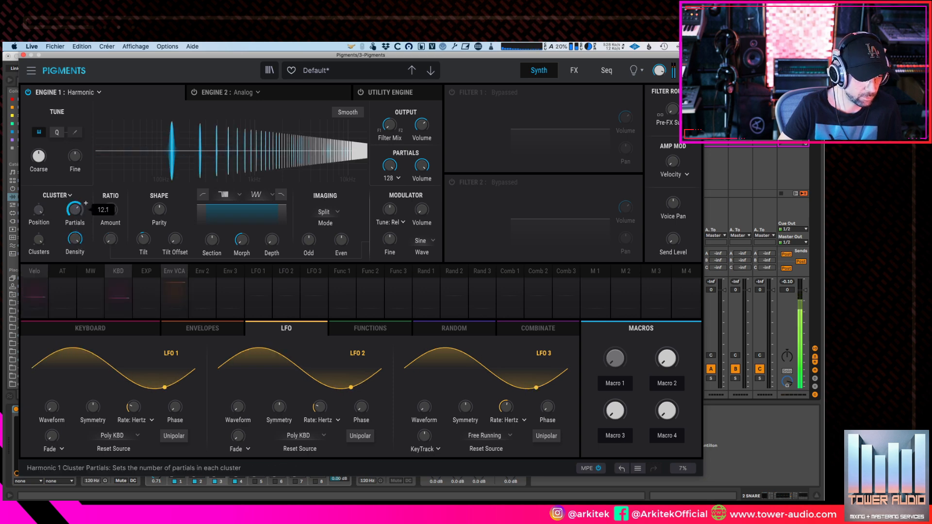
pyautogui.moveTo(36, 211); pyautogui.dragTo(34, 214)
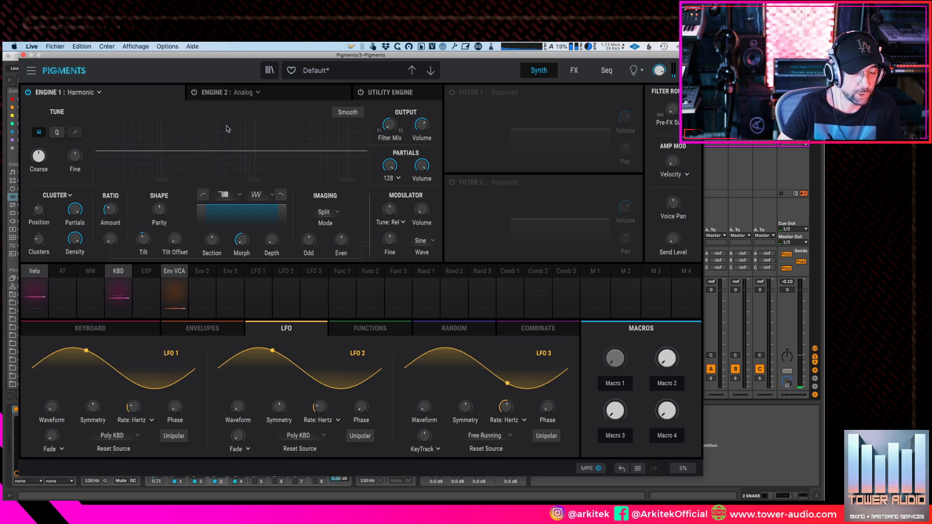
pyautogui.moveTo(75, 210); pyautogui.dragTo(76, 275)
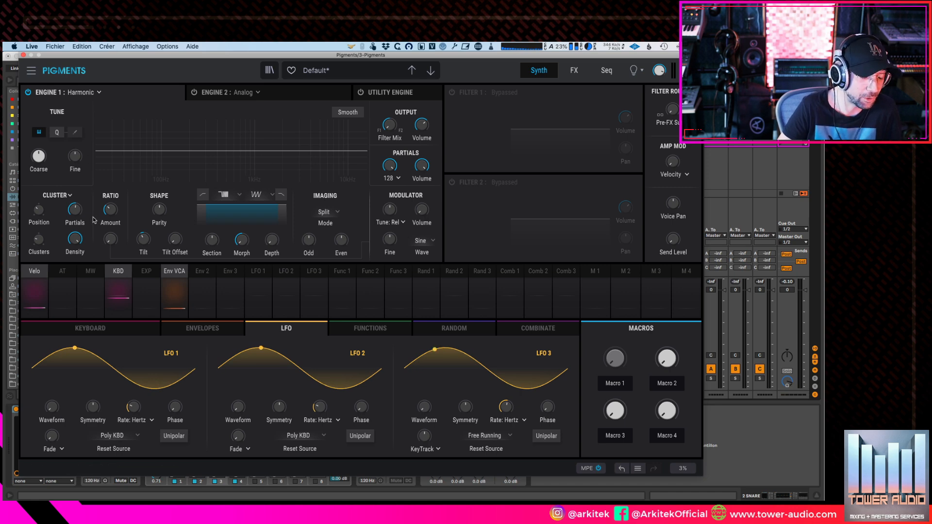
pyautogui.moveTo(75, 208)
pyautogui.moveTo(77, 211)
pyautogui.mouseDown()
pyautogui.moveTo(78, 199)
pyautogui.moveTo(75, 221)
pyautogui.mouseUp()
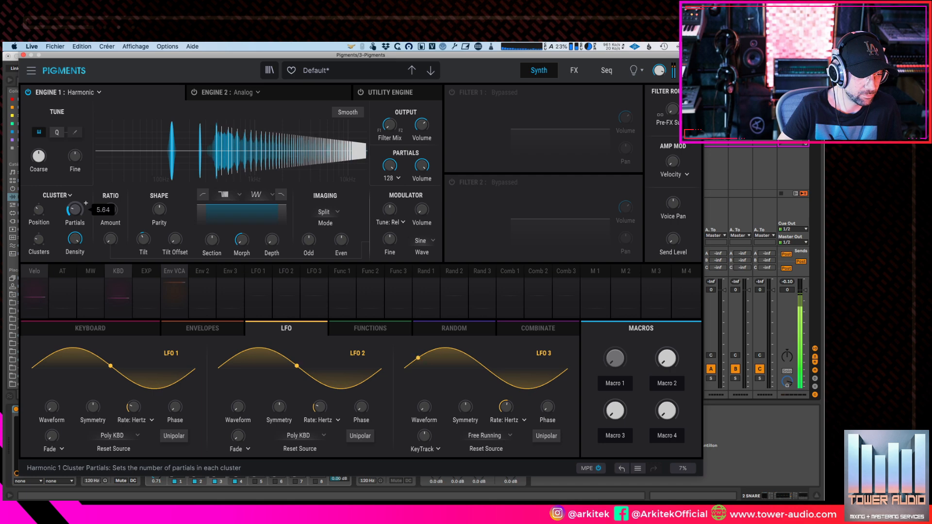
# - Sweep the cluster Density repeatedly between 0.00% and high values to demonstrate how closely the partials are grouped
pyautogui.moveTo(74, 238); pyautogui.dragTo(74, 286)
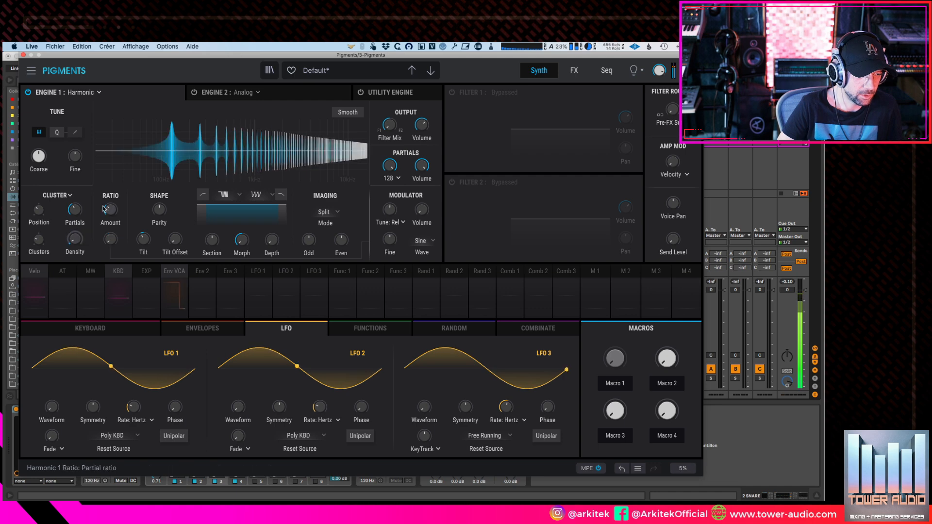
pyautogui.moveTo(79, 236); pyautogui.dragTo(79, 150)
pyautogui.moveTo(38, 214)
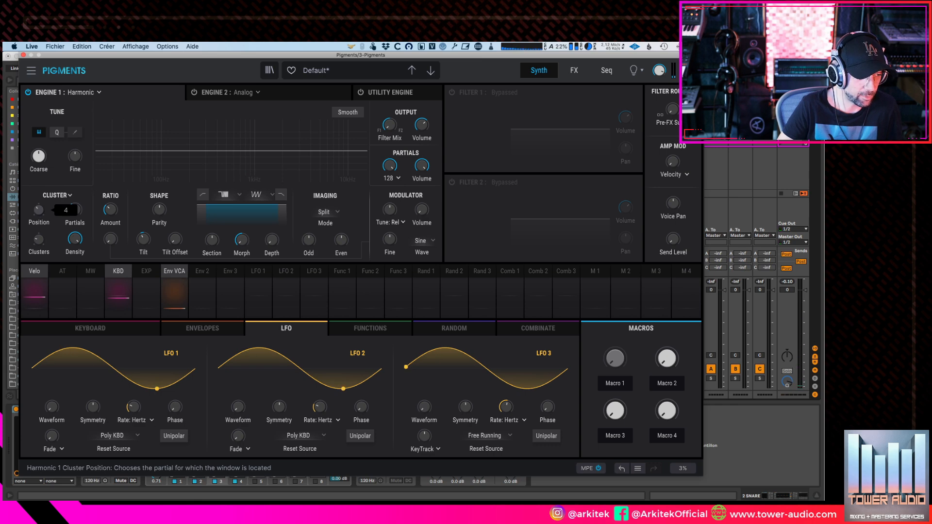
pyautogui.moveTo(77, 238); pyautogui.dragTo(77, 338)
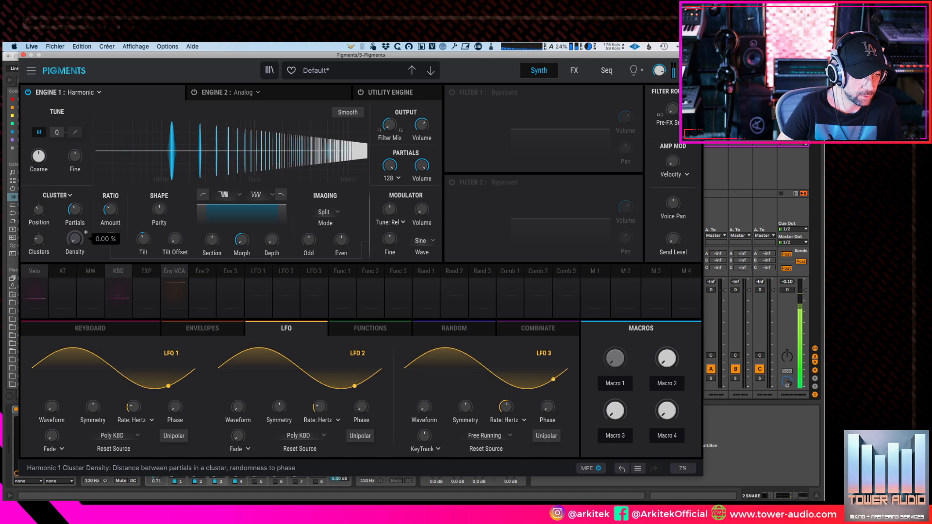
pyautogui.moveTo(74, 238); pyautogui.dragTo(73, 144)
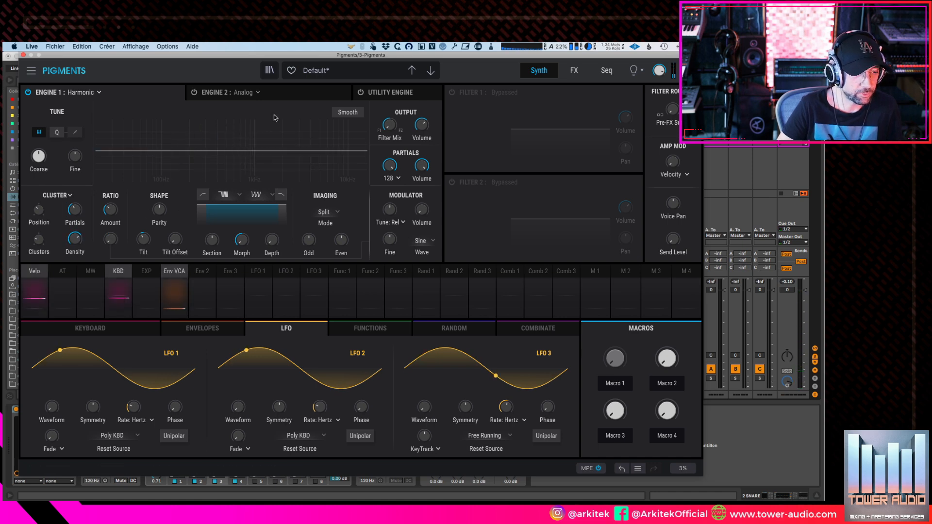
pyautogui.moveTo(78, 238); pyautogui.dragTo(78, 291)
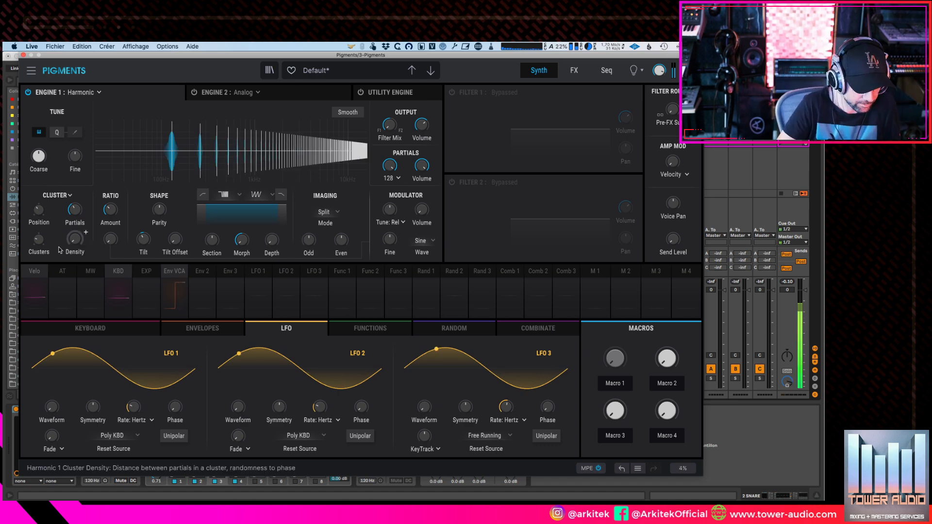
# - Set an intermediate cluster Density and increase the number of Clusters from 2 to a higher count
pyautogui.moveTo(88, 237); pyautogui.dragTo(39, 236)
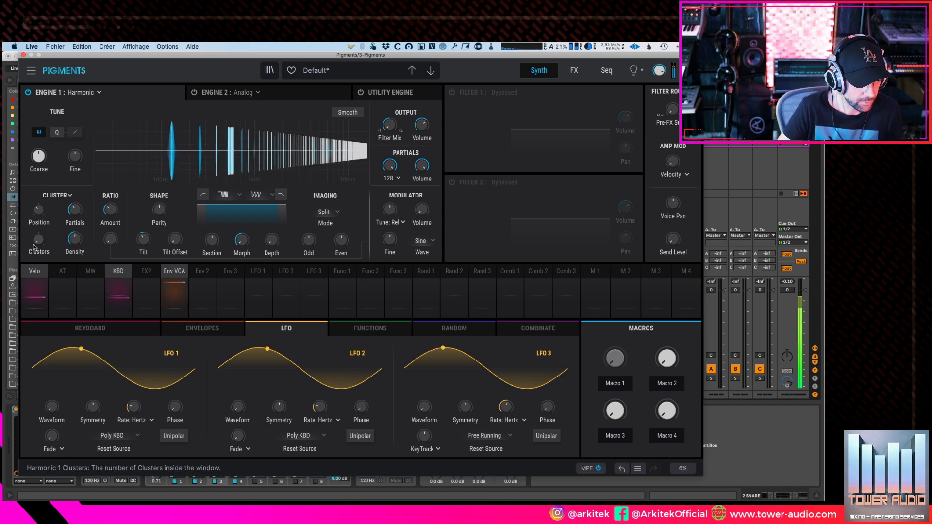
pyautogui.moveTo(38, 239); pyautogui.dragTo(74, 250)
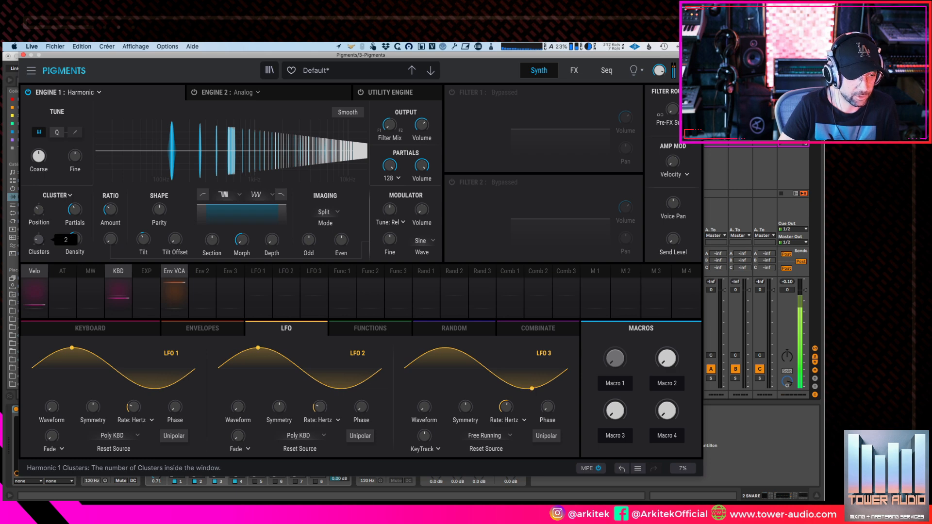
pyautogui.moveTo(38, 239); pyautogui.dragTo(39, 233)
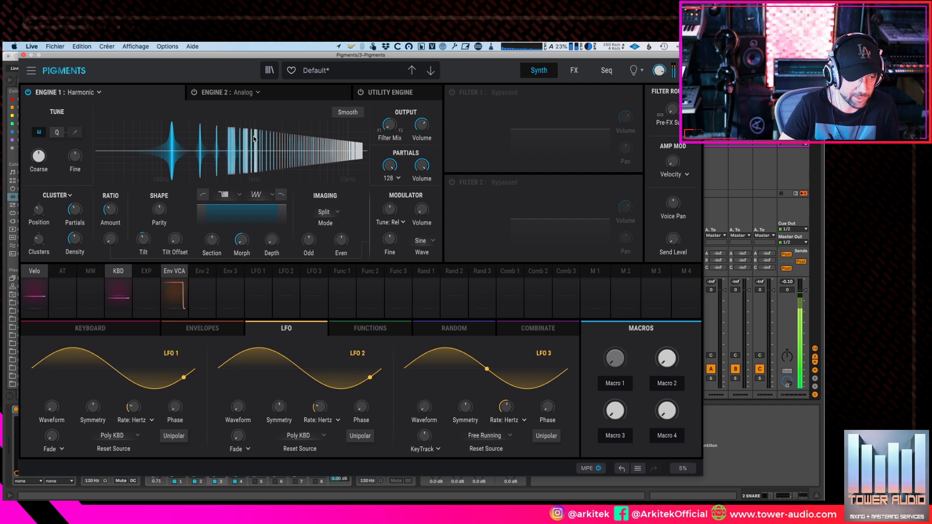
pyautogui.moveTo(41, 247); pyautogui.dragTo(40, 208)
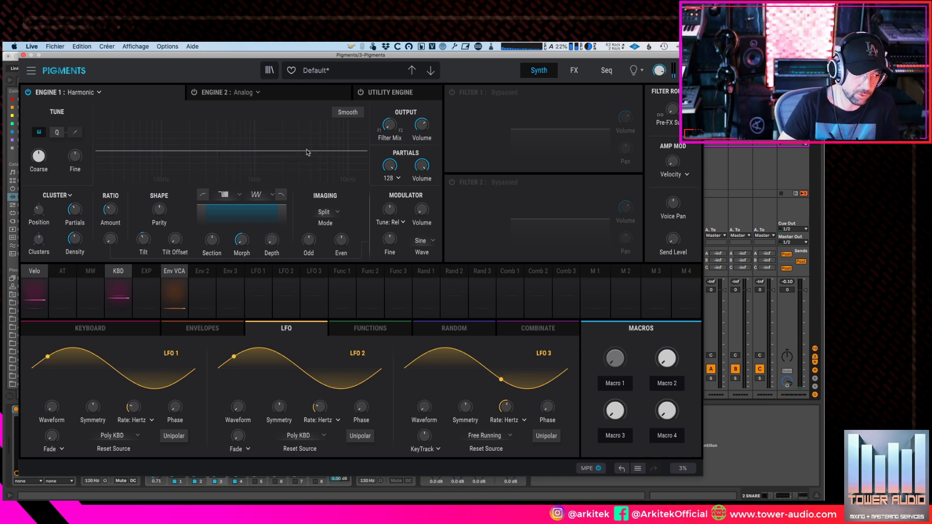
pyautogui.moveTo(39, 243); pyautogui.dragTo(75, 246)
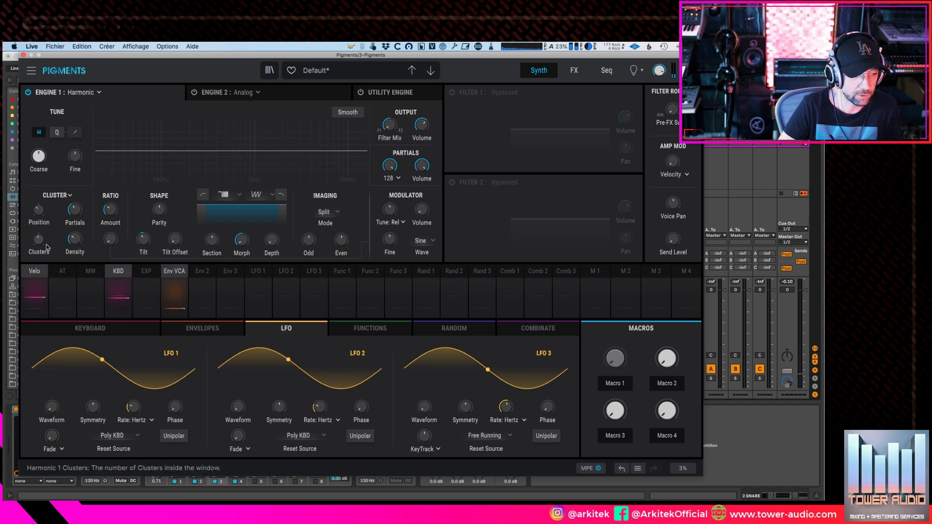
pyautogui.moveTo(75, 238); pyautogui.dragTo(75, 237)
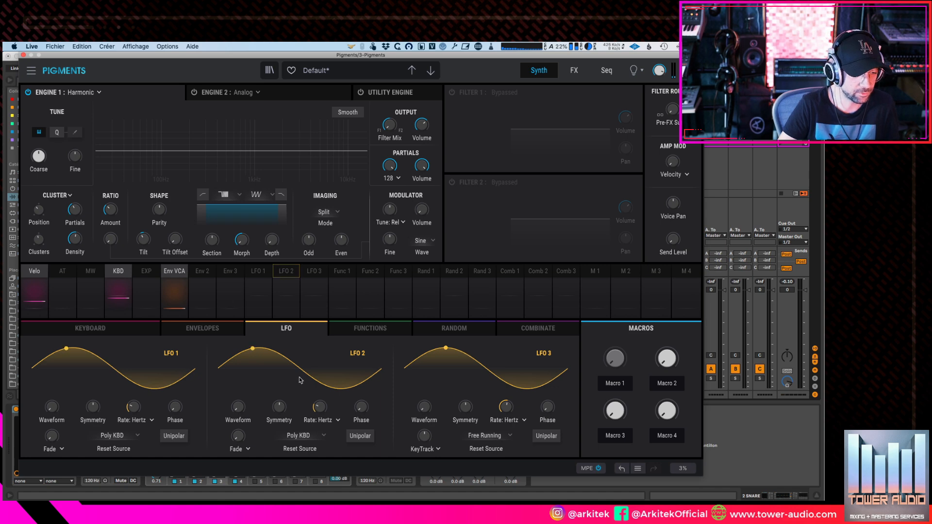
pyautogui.click(285, 294)
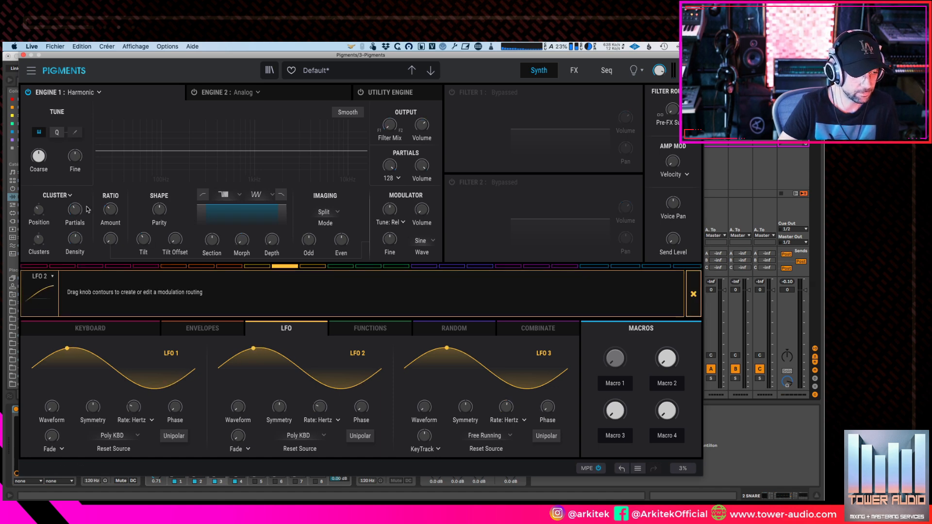
pyautogui.click(71, 196)
pyautogui.click(81, 179)
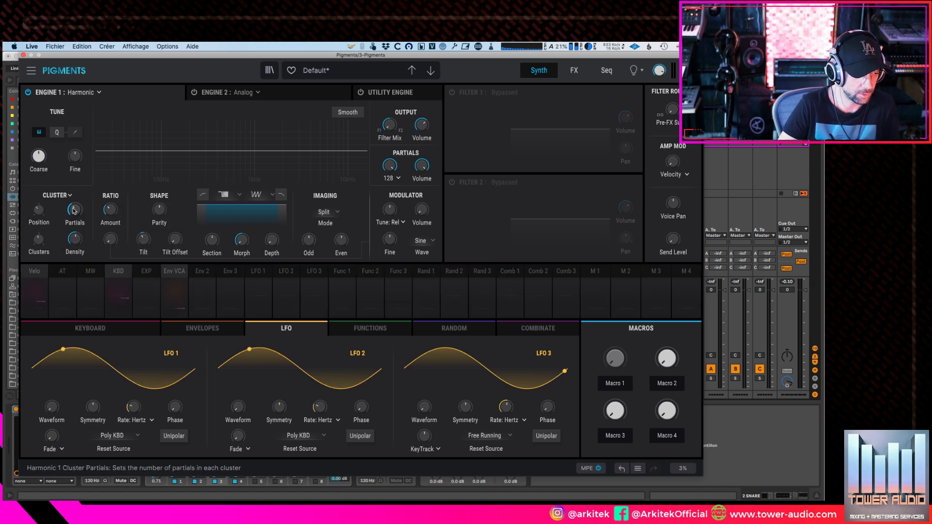
pyautogui.click(85, 203)
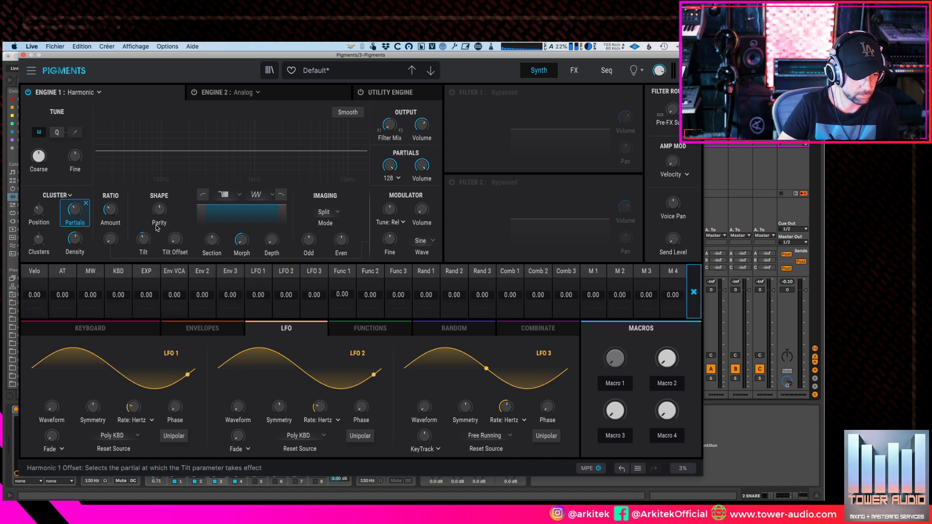
pyautogui.click(85, 203)
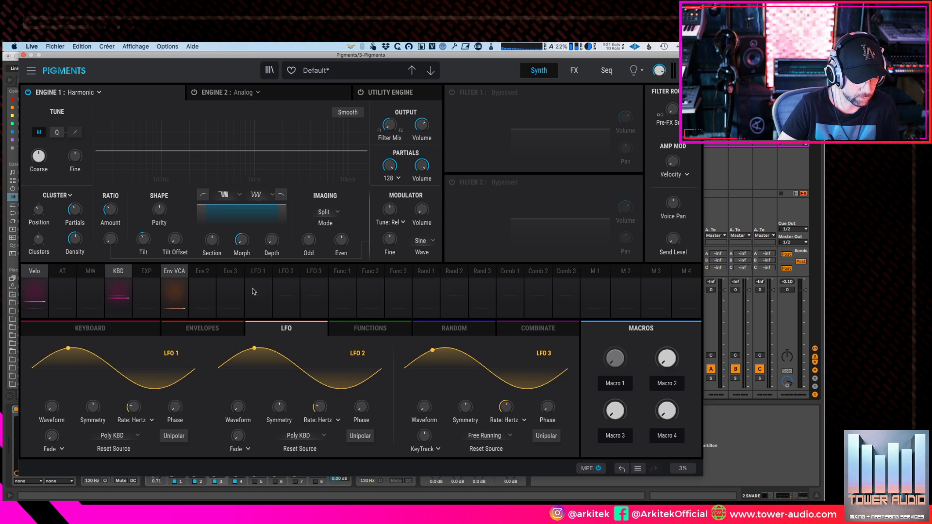
# - Route LFO 1 to the number of Partials per cluster with a modulation amount of 0.31
pyautogui.click(258, 270)
pyautogui.moveTo(76, 207); pyautogui.dragTo(76, 201)
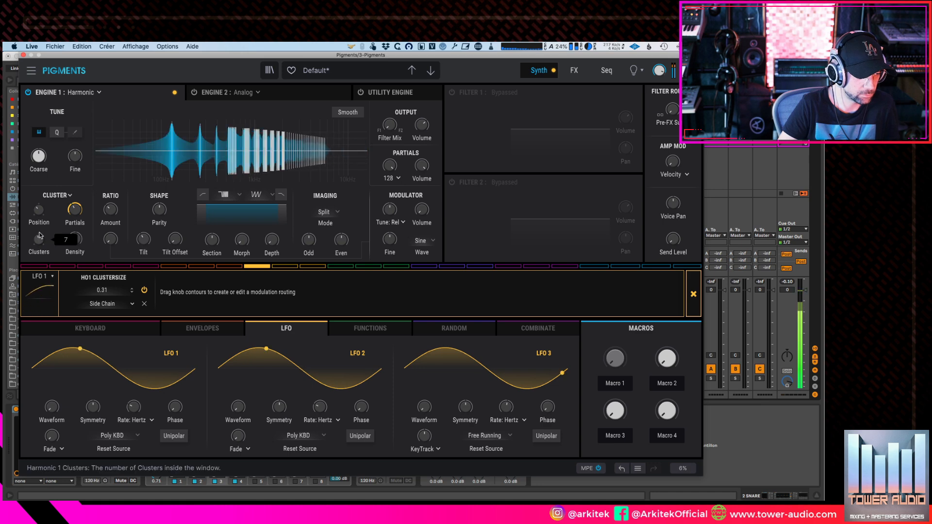
# - Route LFO 1 to the cluster Density with a modulation amount of 0.39
pyautogui.click(251, 267)
pyautogui.click(256, 273)
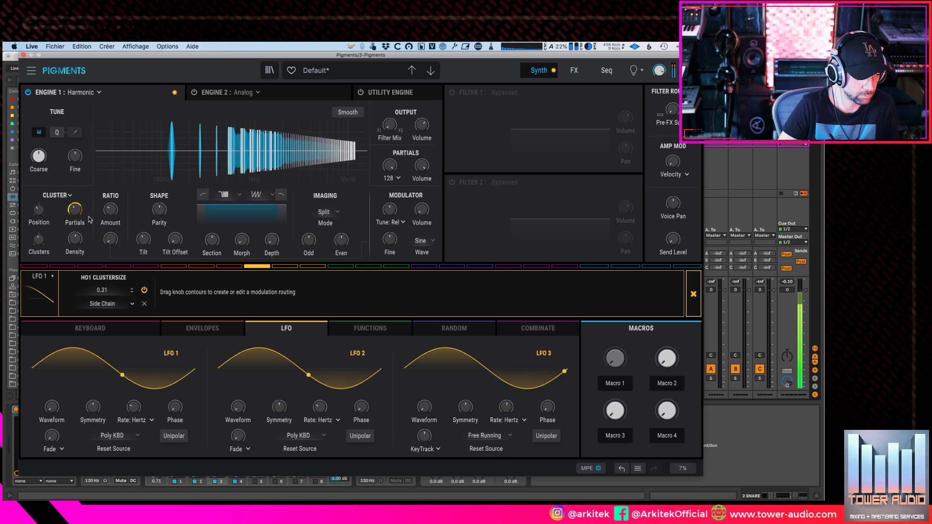
pyautogui.moveTo(75, 237); pyautogui.dragTo(75, 235)
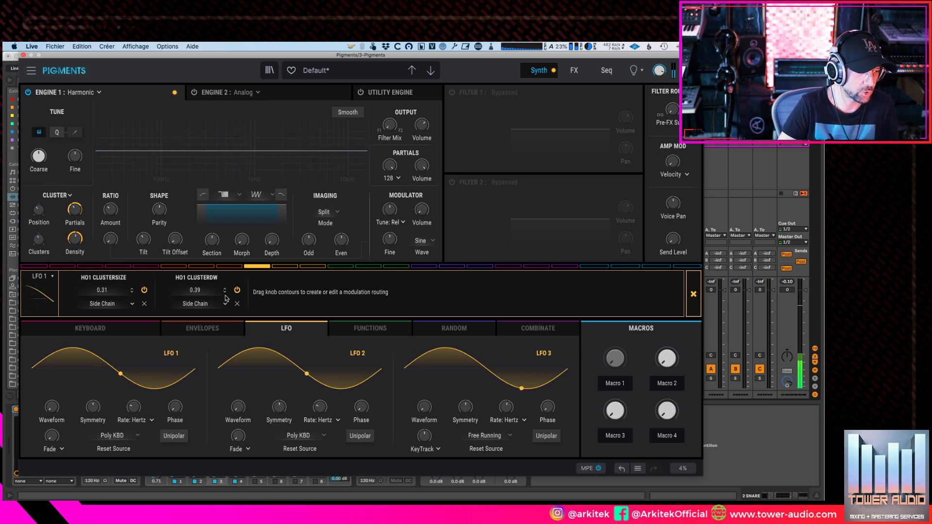
# - Remove LFO 1's modulation routings from cluster Density and cluster Partials and close its routing view
pyautogui.click(237, 304)
pyautogui.click(144, 304)
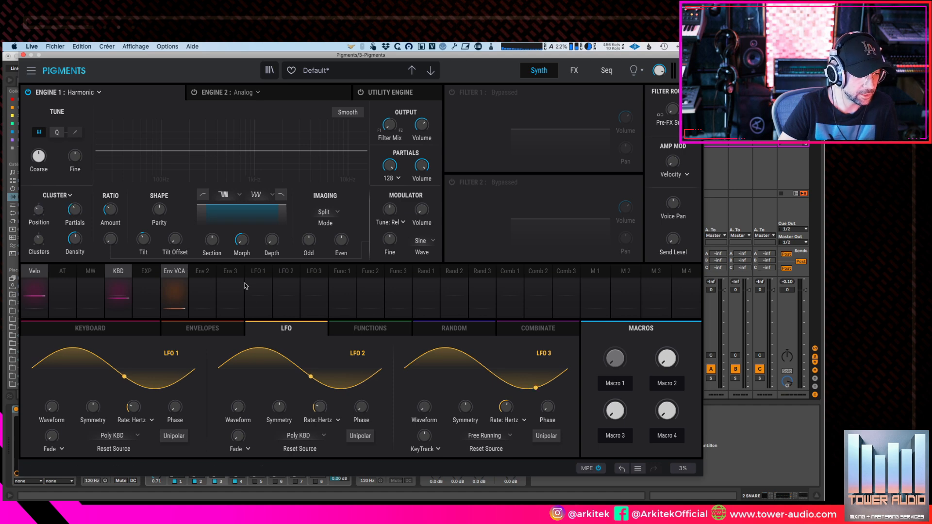
pyautogui.click(265, 274)
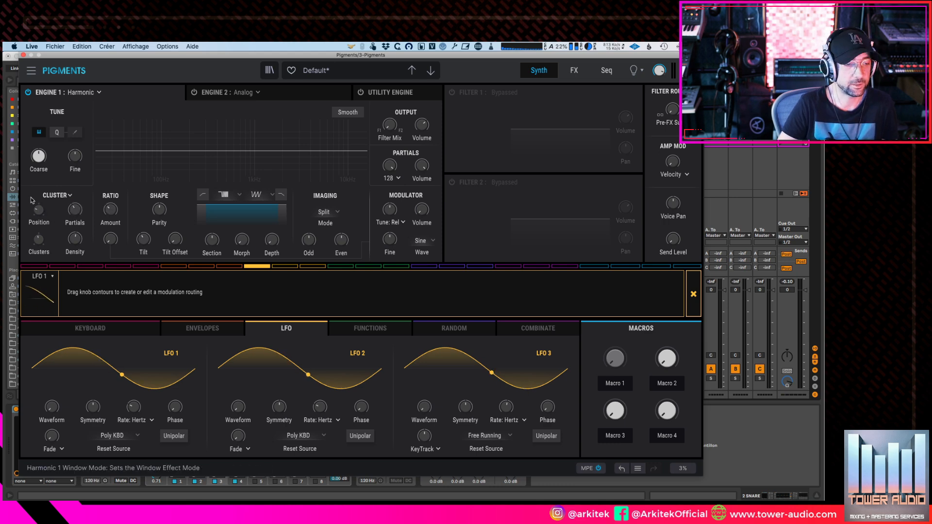
pyautogui.click(694, 294)
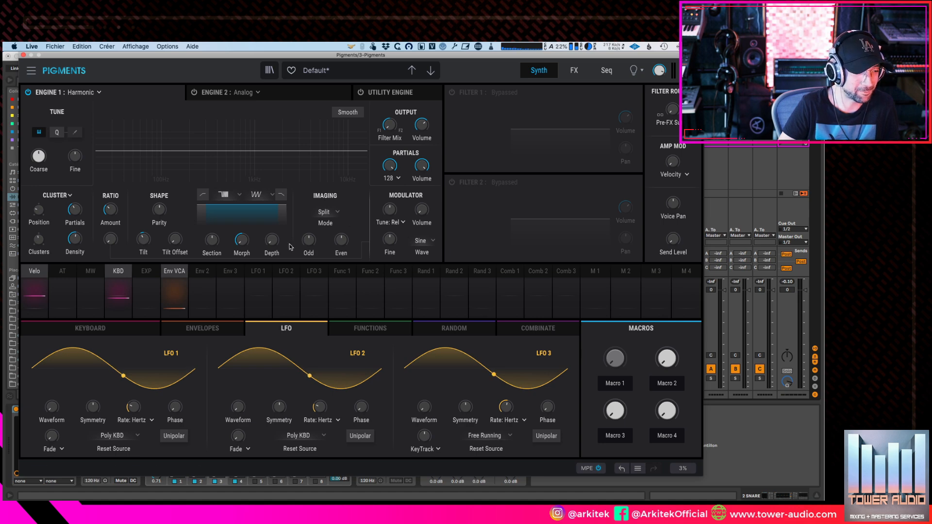
# - Switch the partial modulation mode to Shepard and adjust the window's Position and Gain
pyautogui.click(66, 194)
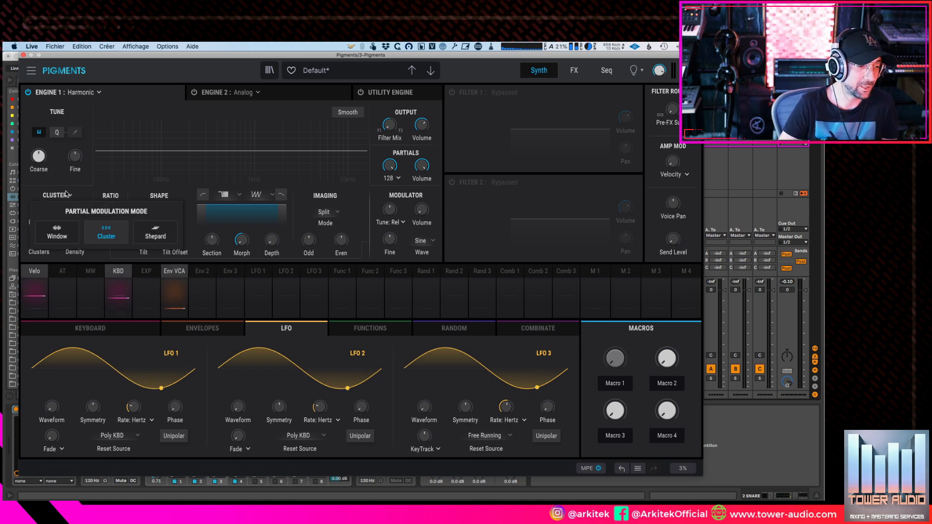
pyautogui.click(160, 232)
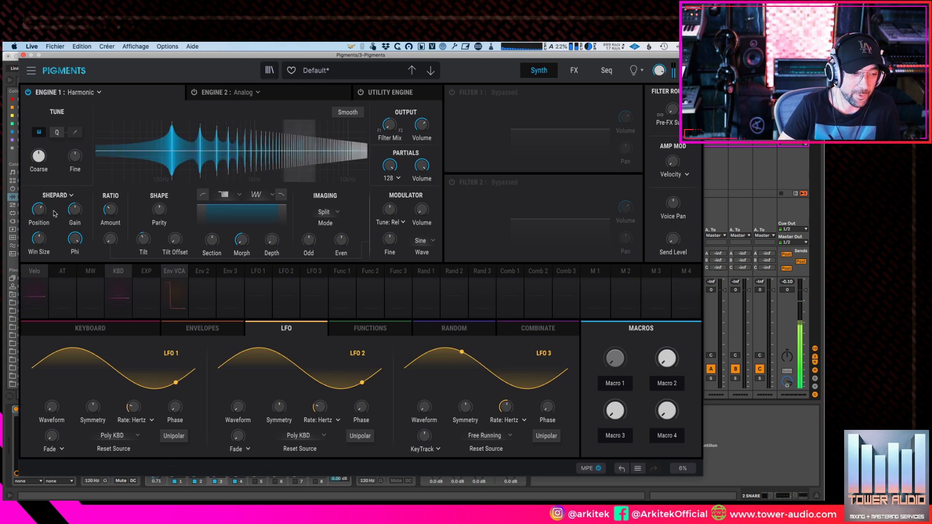
pyautogui.moveTo(39, 209); pyautogui.dragTo(75, 170)
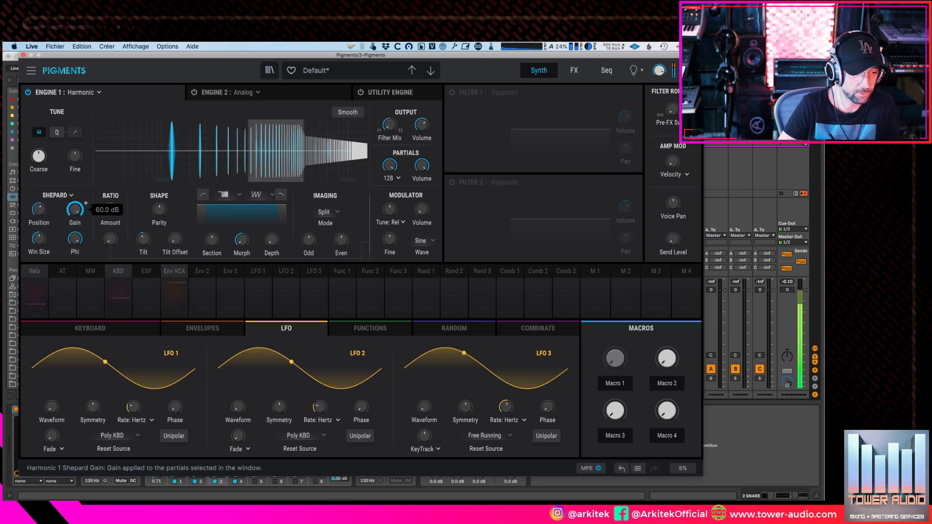
pyautogui.moveTo(75, 210); pyautogui.dragTo(74, 239)
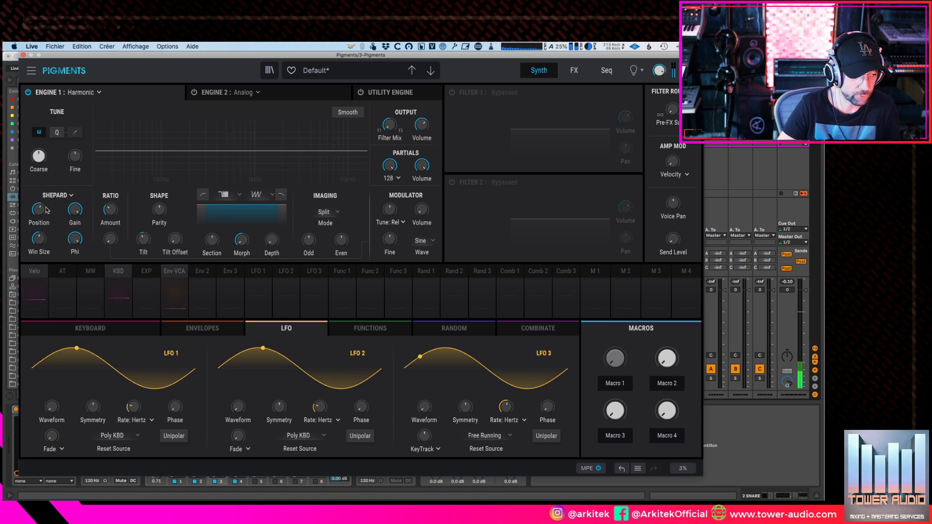
# - Adjust the Shepard Win Size and sweep Phi between 0.00 and 1.00
pyautogui.moveTo(46, 238); pyautogui.dragTo(39, 278)
pyautogui.moveTo(74, 238); pyautogui.dragTo(75, 309)
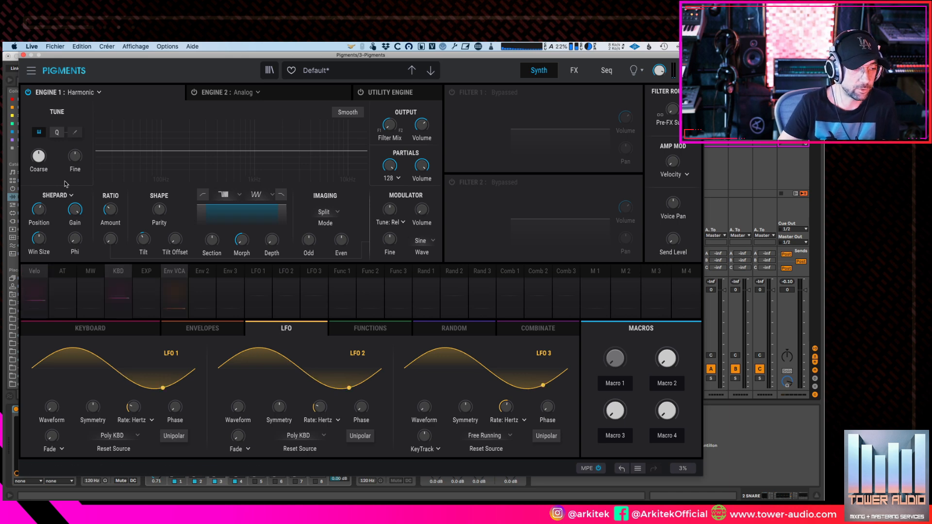
pyautogui.click(60, 196)
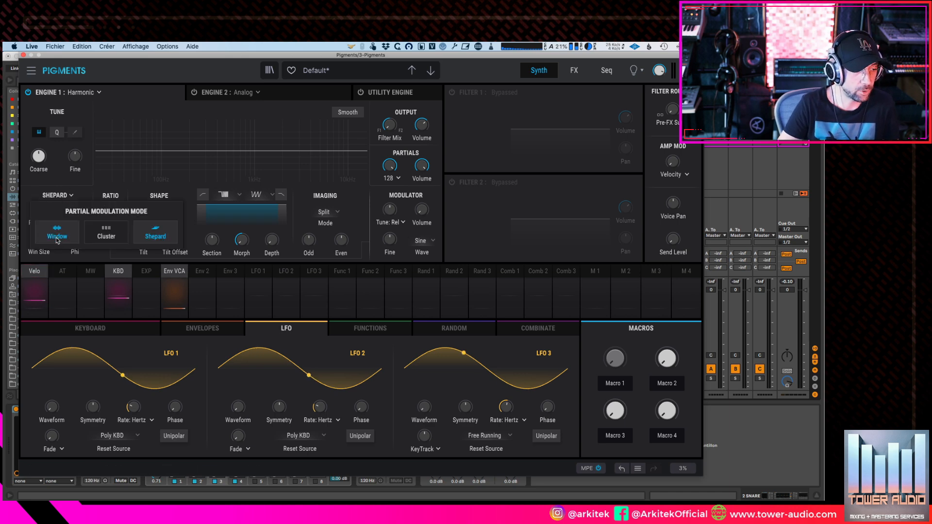
pyautogui.click(57, 196)
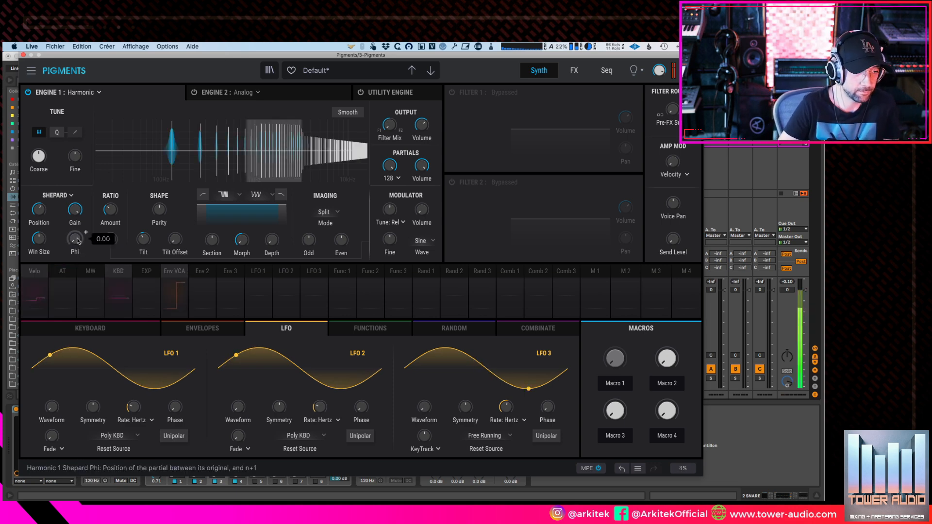
pyautogui.moveTo(74, 238); pyautogui.dragTo(75, 237)
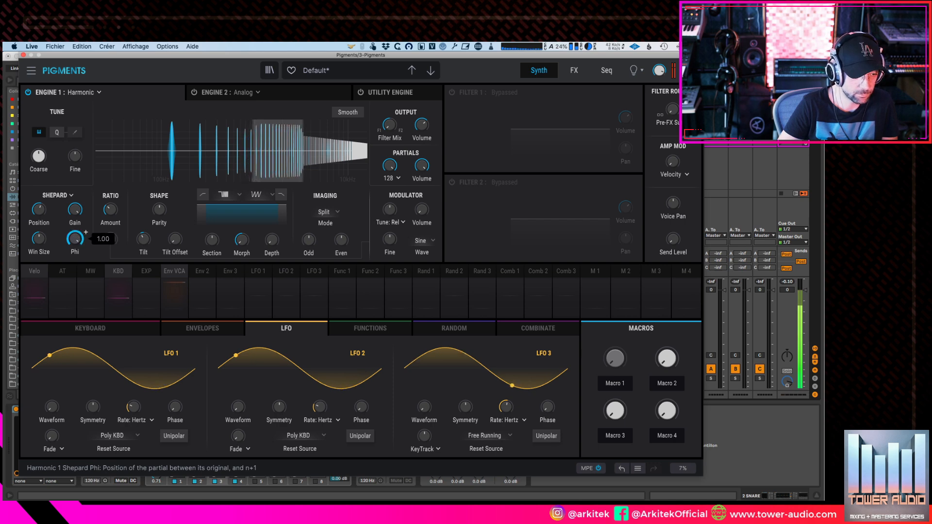
# - Narrow the Shepard Win Size to about 5.24 and move its Position through 6.70 to the lower partials
pyautogui.moveTo(71, 232); pyautogui.dragTo(49, 232)
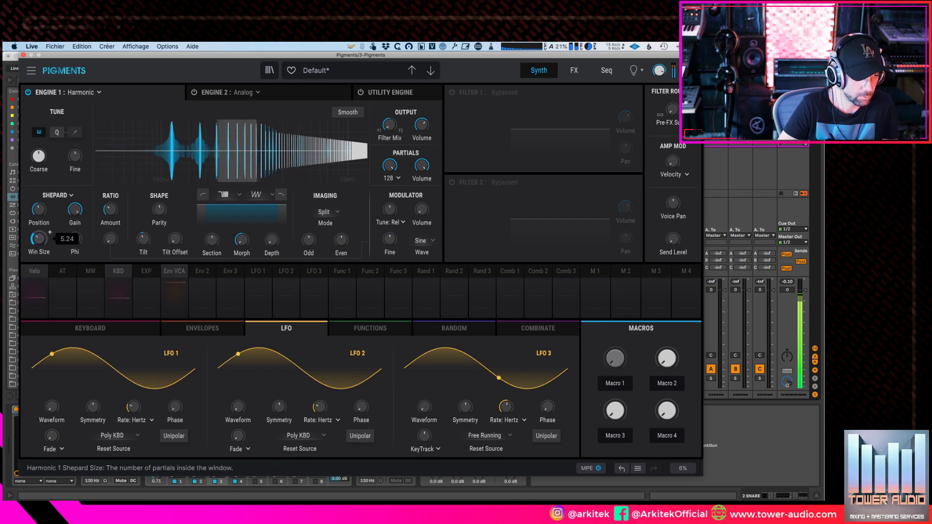
pyautogui.click(34, 210)
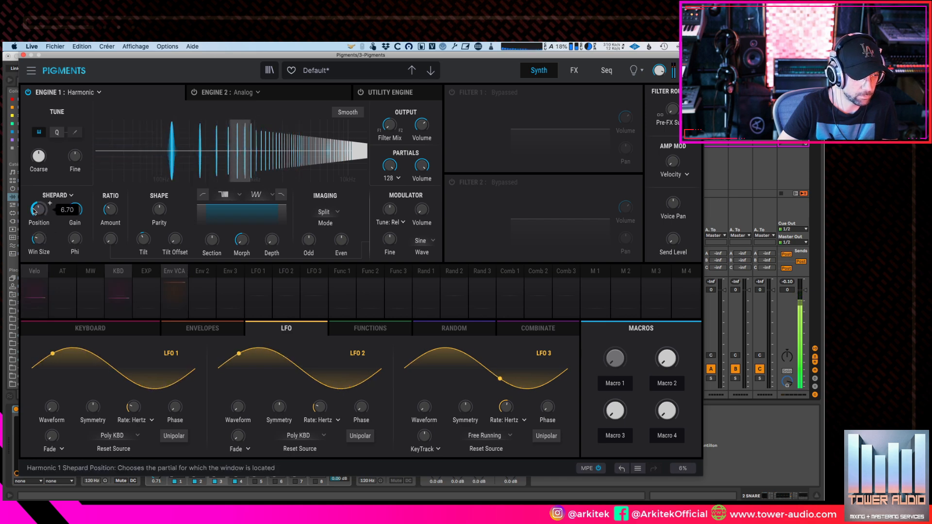
pyautogui.moveTo(38, 209); pyautogui.dragTo(39, 212)
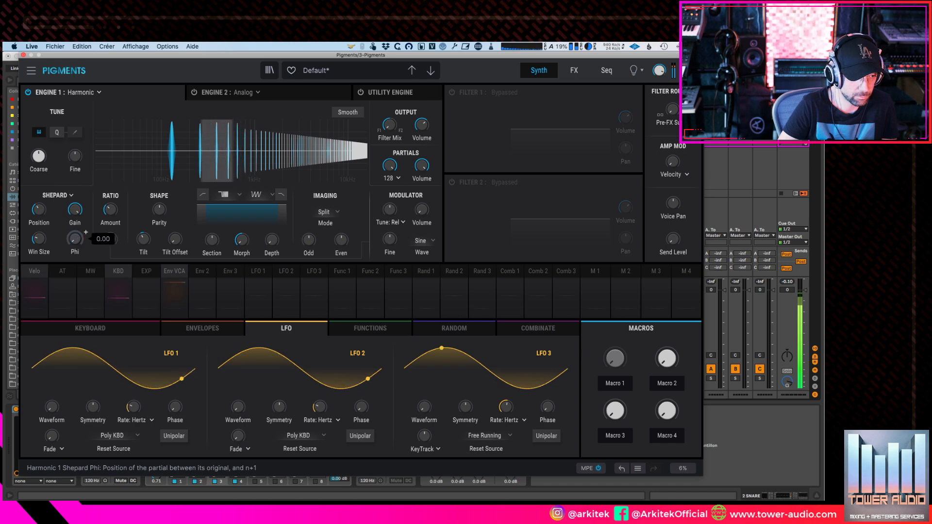
# - Sweep Phi up from 0.00 and back down to demonstrate the Shepard shift on the narrow window
pyautogui.moveTo(75, 239); pyautogui.dragTo(74, 179)
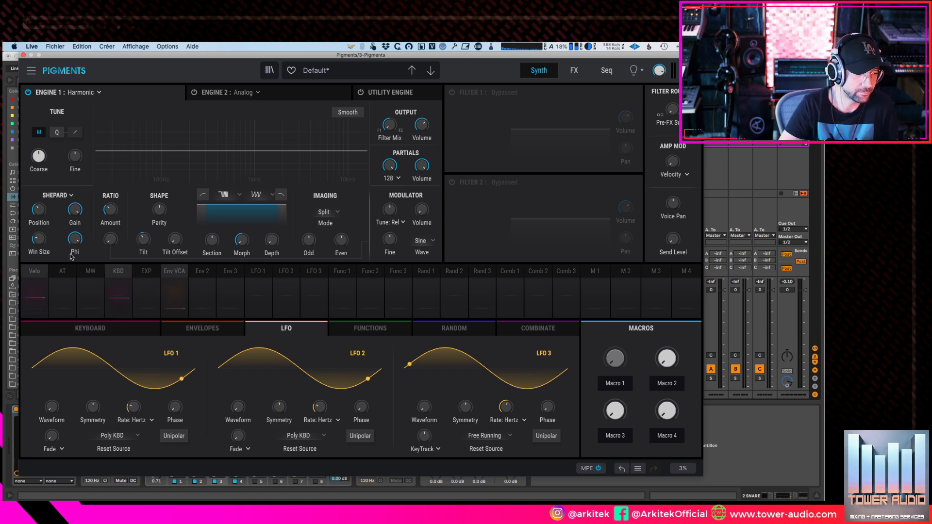
pyautogui.moveTo(74, 238); pyautogui.dragTo(75, 292)
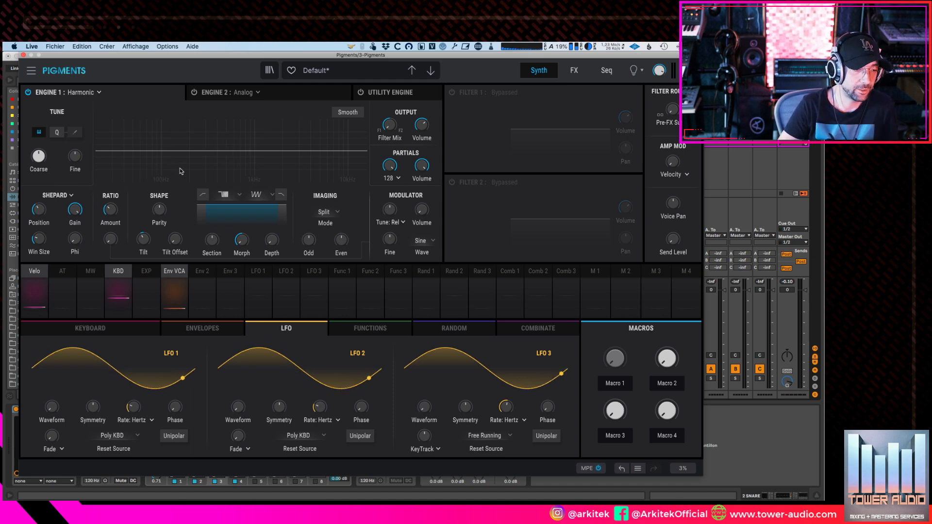
pyautogui.moveTo(76, 239); pyautogui.dragTo(75, 263)
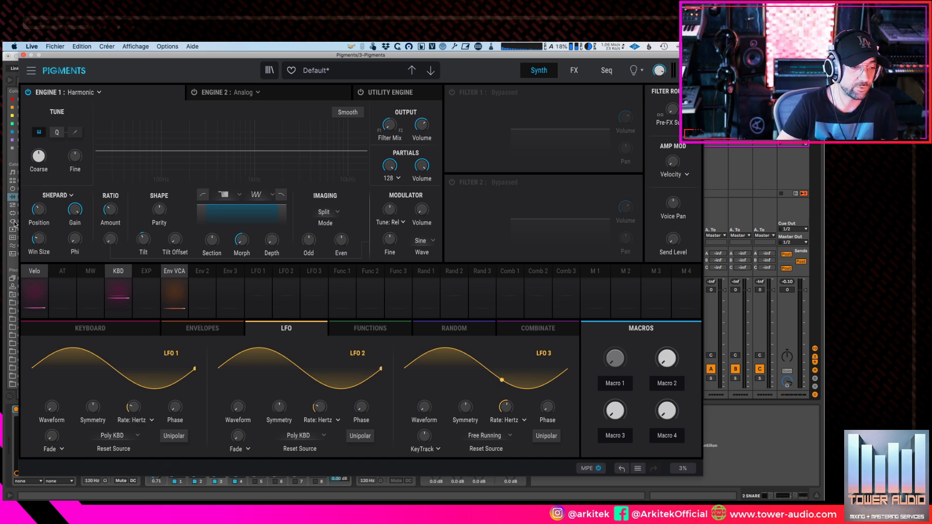
# - Switch the partial modulation mode back to Window and move the window's Position to higher partials
pyautogui.click(58, 196)
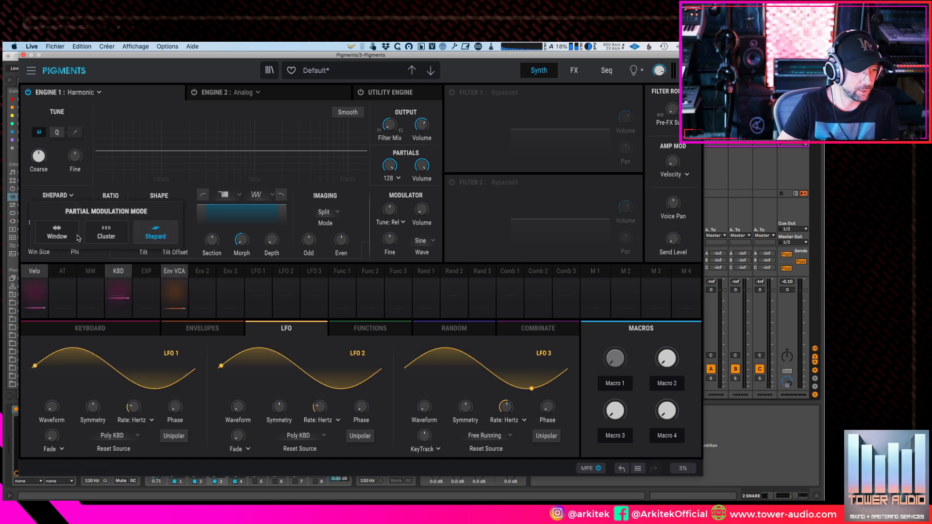
pyautogui.click(83, 188)
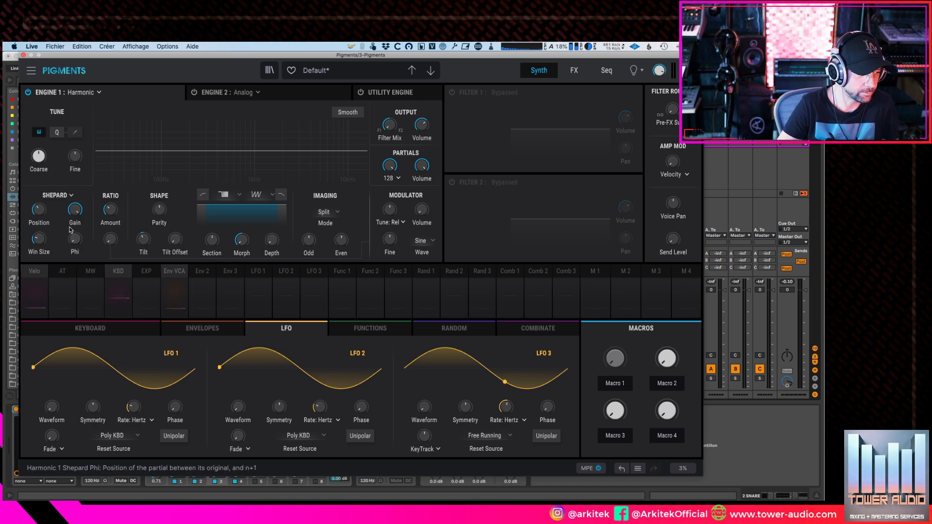
pyautogui.click(57, 195)
pyautogui.click(68, 230)
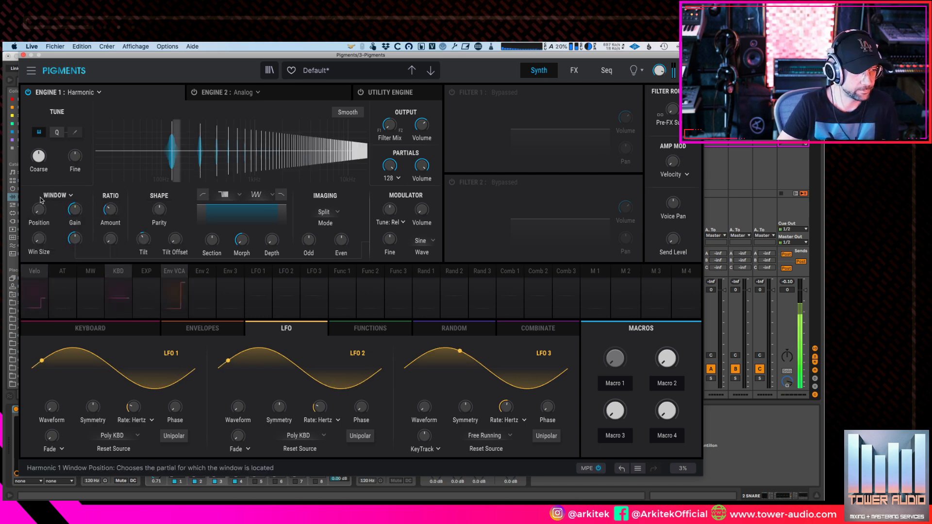
pyautogui.moveTo(48, 209); pyautogui.dragTo(49, 205)
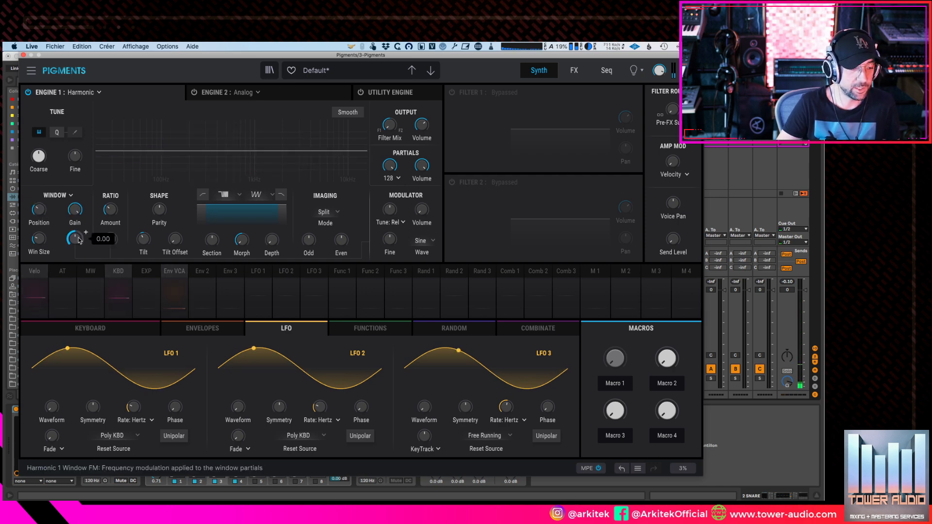
# - Adjust the frequency modulation on the window partials, reposition the window, and widen Win Size to about 63.9
pyautogui.moveTo(76, 240)
pyautogui.mouseDown()
pyautogui.moveTo(76, 225)
pyautogui.moveTo(77, 255)
pyautogui.moveTo(76, 233)
pyautogui.mouseUp()
pyautogui.moveTo(39, 209); pyautogui.dragTo(39, 232)
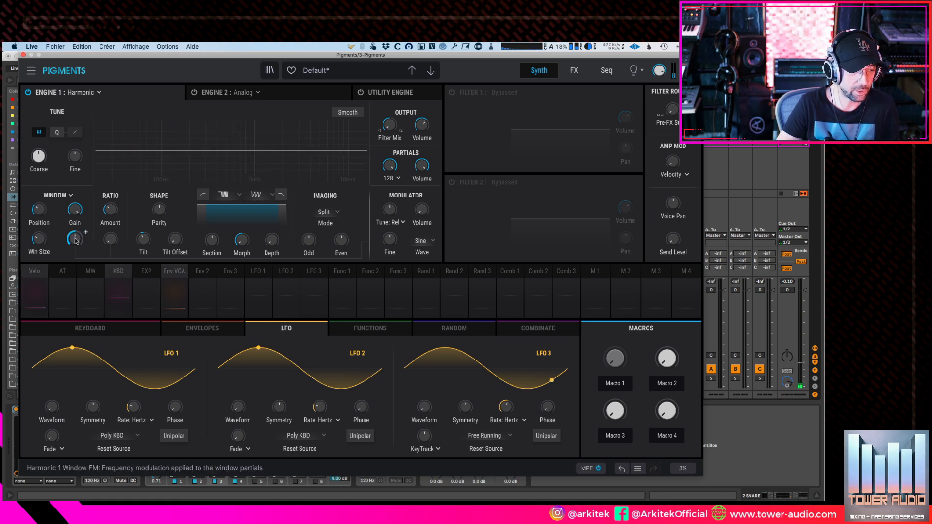
pyautogui.moveTo(41, 243); pyautogui.dragTo(75, 253)
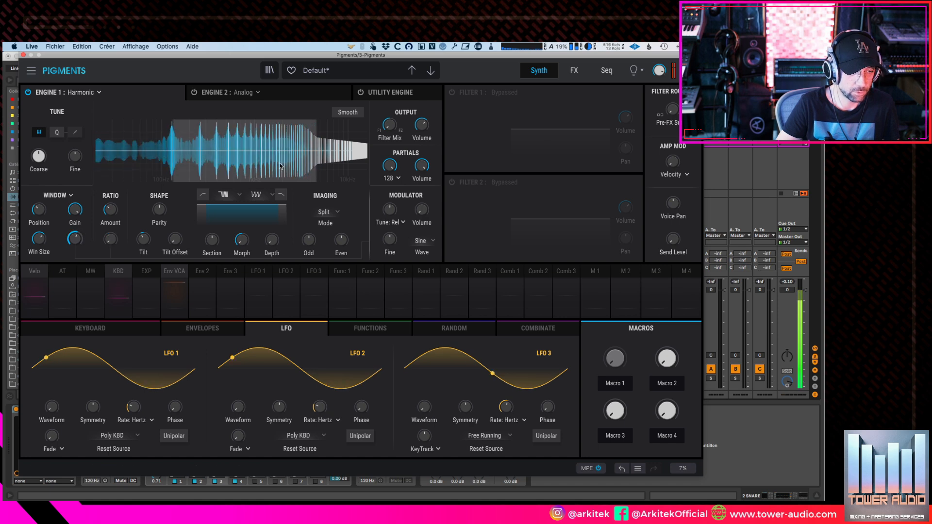
pyautogui.moveTo(40, 243)
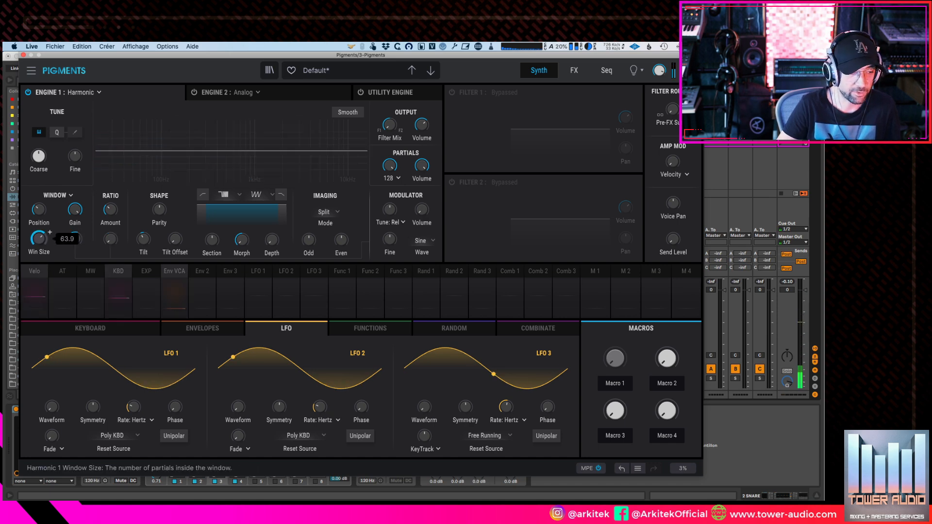
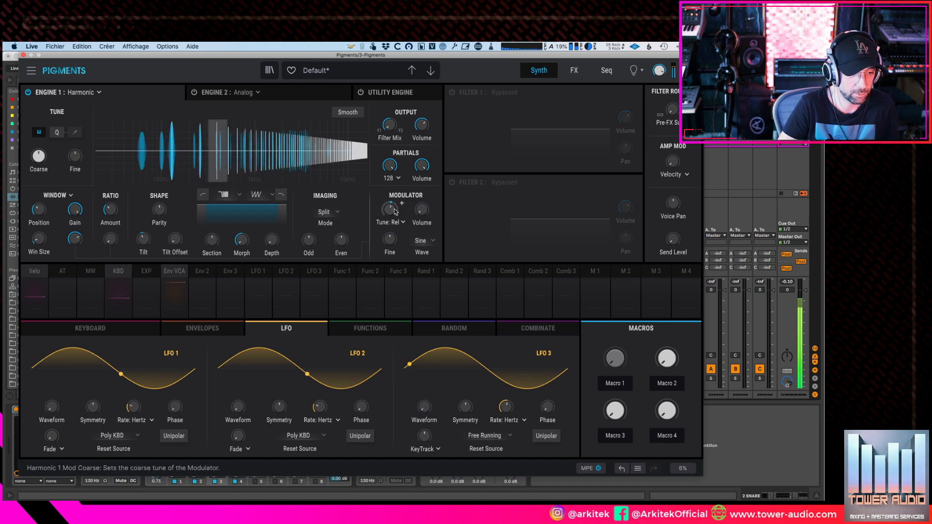
# - Raise the Modulator's coarse tune, then set the window's Win Size to about 18.2 and Position to about 12.2
pyautogui.scroll(5, 401, 203)
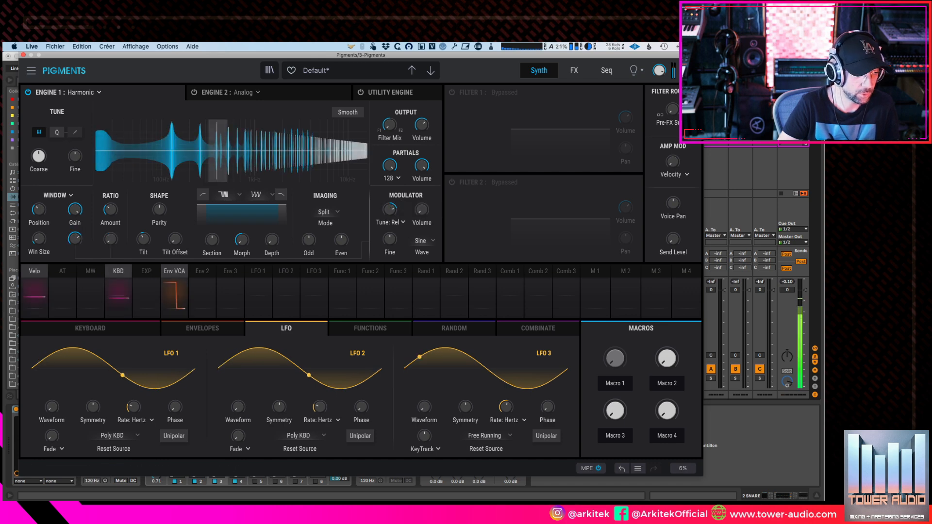
pyautogui.scroll(3, 49, 233)
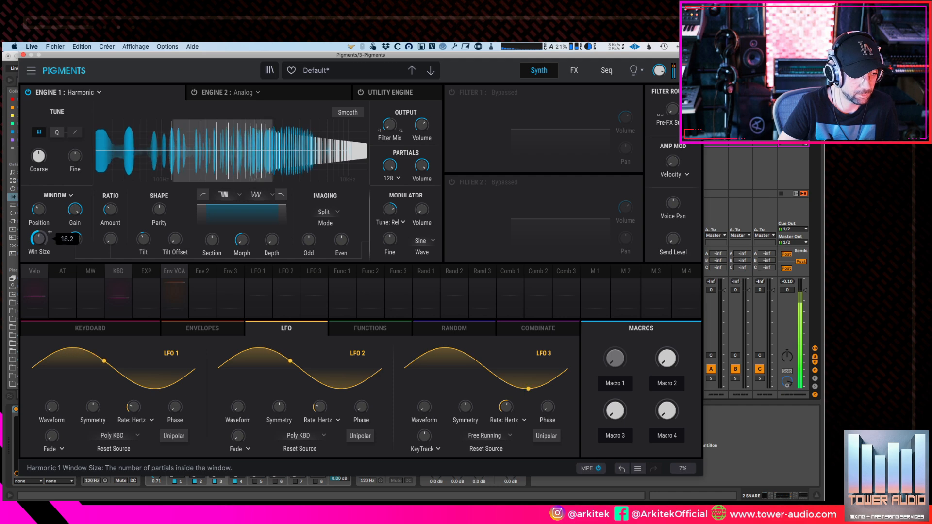
pyautogui.moveTo(39, 210); pyautogui.dragTo(38, 214)
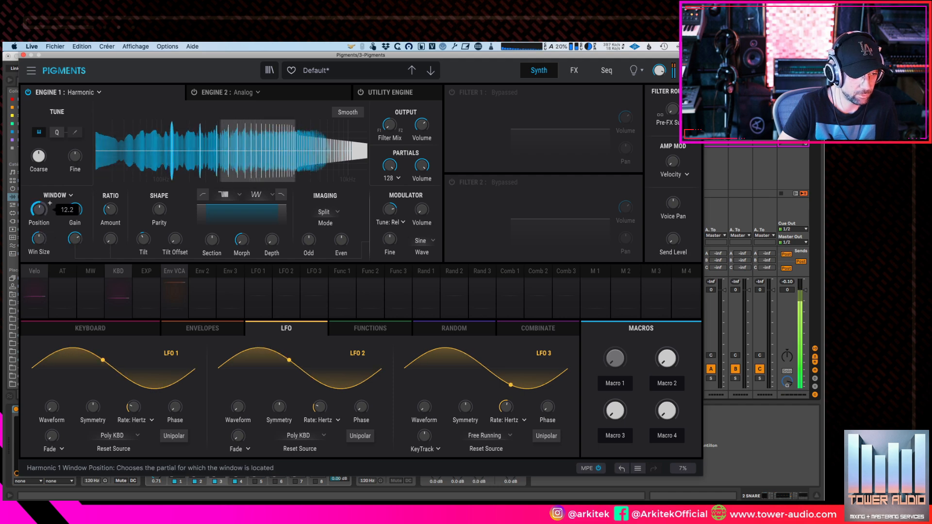
# - Raise the Modulator's Volume and try coarse tunings including 9 semitones
pyautogui.moveTo(390, 209)
pyautogui.mouseDown()
pyautogui.moveTo(390, 194)
pyautogui.moveTo(390, 219)
pyautogui.moveTo(390, 209)
pyautogui.mouseUp()
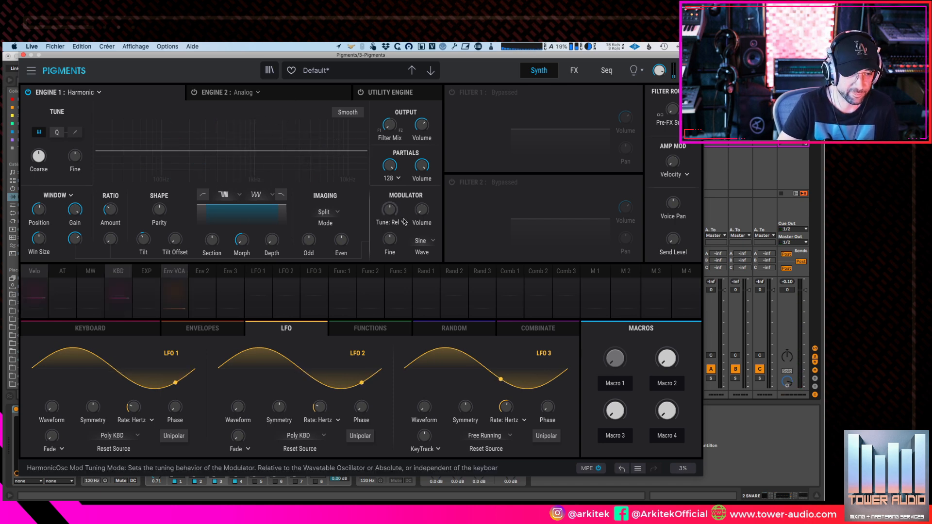
pyautogui.moveTo(424, 210); pyautogui.dragTo(424, 167)
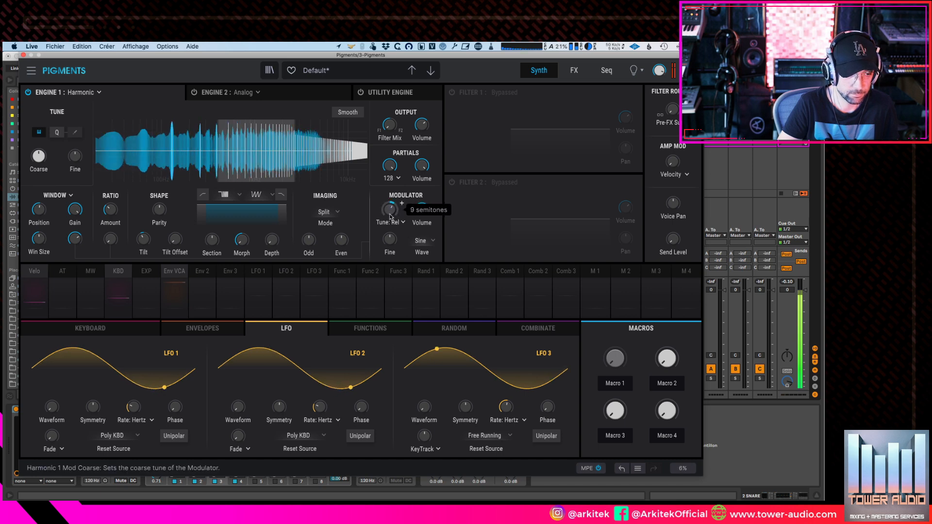
pyautogui.moveTo(390, 212); pyautogui.dragTo(390, 198)
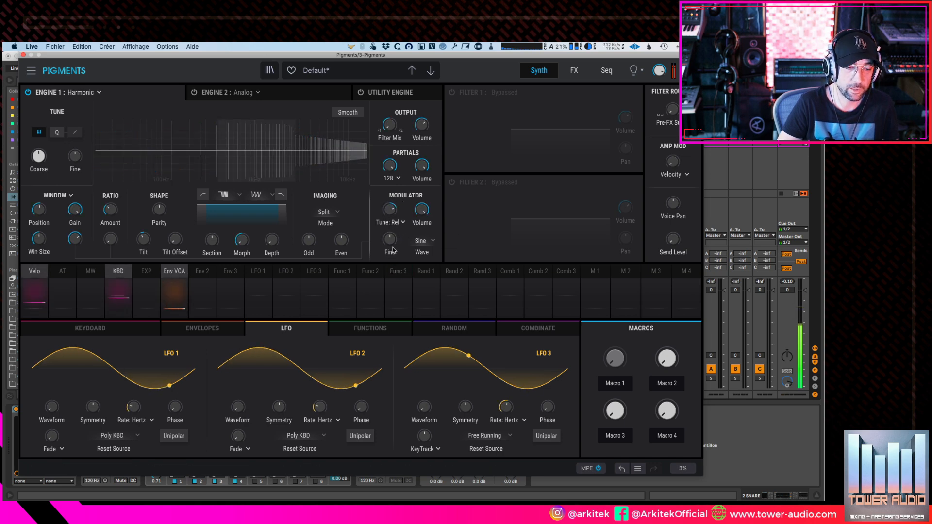
# - Try raising the Modulator's Fine tune and reset it to its default value
pyautogui.moveTo(392, 244)
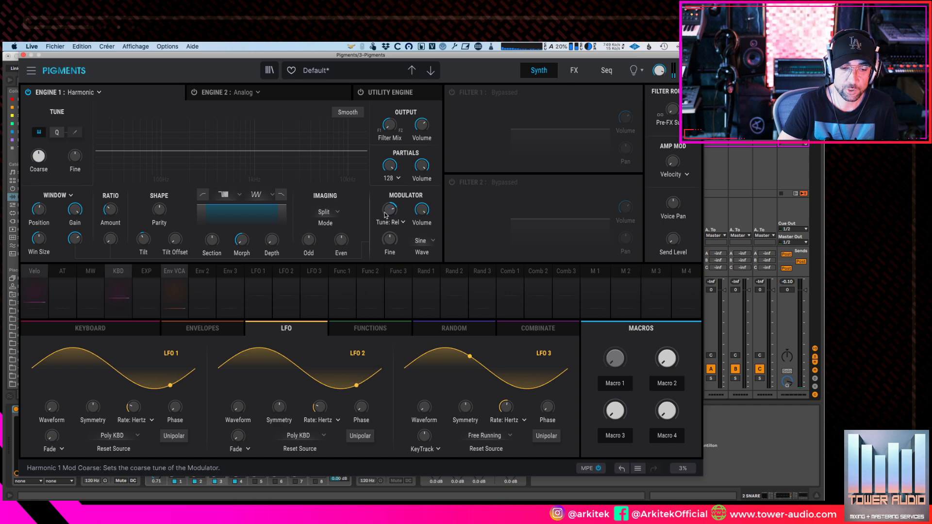
pyautogui.moveTo(389, 240); pyautogui.dragTo(389, 200)
pyautogui.doubleClick(389, 240)
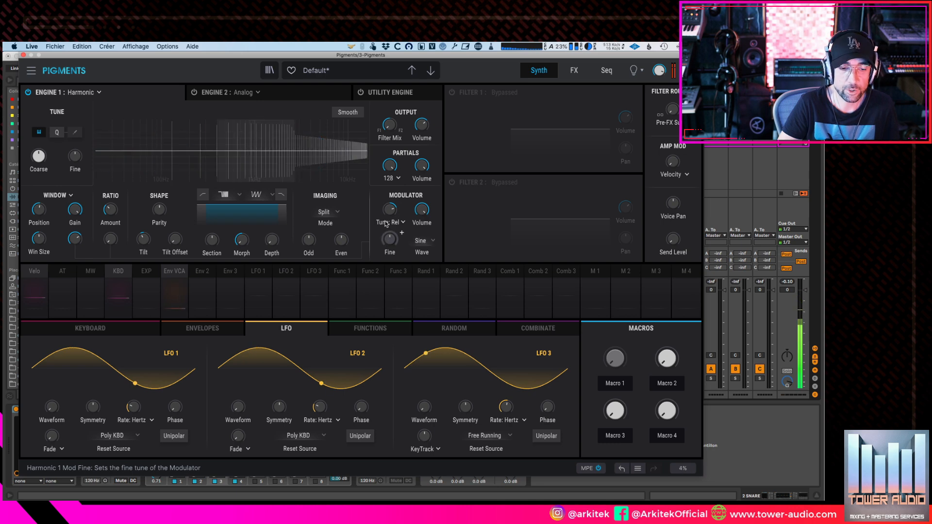
# - Try the Triangle and Sawtooth waves for the Modulator, and adjust its coarse tune around 19 semitones along with its fine tune
pyautogui.click(421, 241)
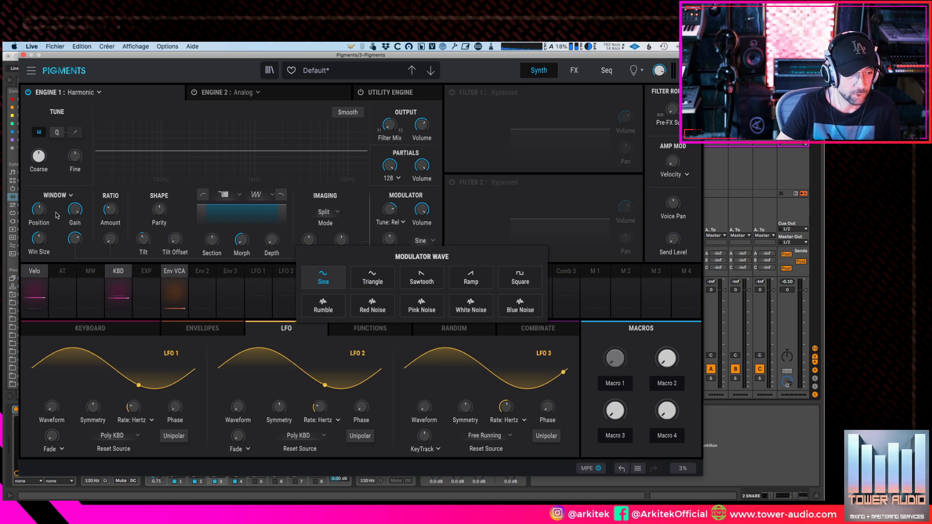
pyautogui.click(367, 280)
pyautogui.click(421, 248)
pyautogui.click(421, 280)
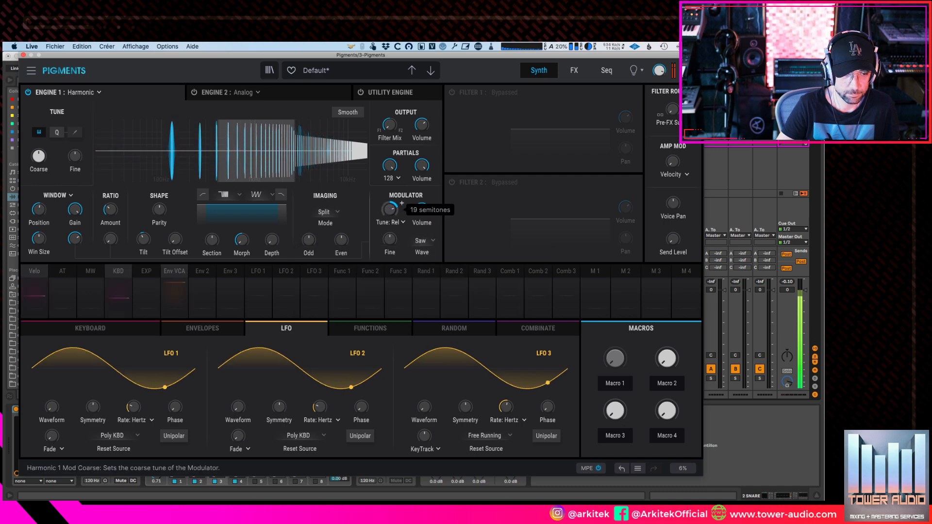
pyautogui.moveTo(389, 210); pyautogui.dragTo(390, 205)
pyautogui.moveTo(390, 239); pyautogui.dragTo(390, 229)
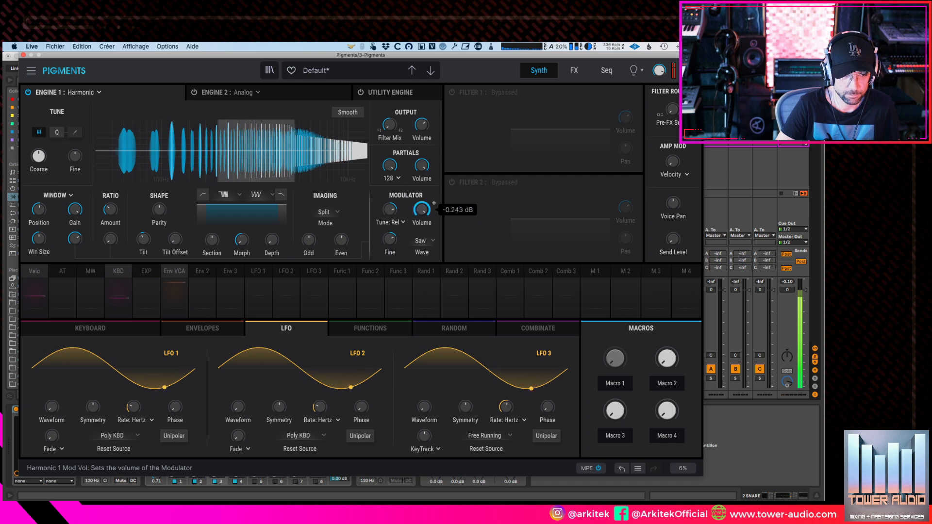
# - Set the Modulator's wave to Ramp and reset its Fine tune to the default value
pyautogui.click(429, 241)
pyautogui.click(474, 276)
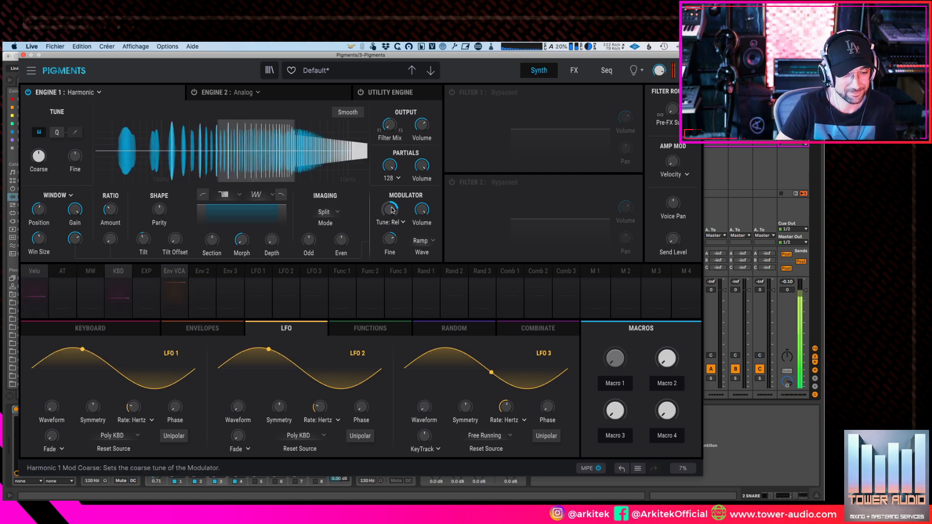
pyautogui.doubleClick(393, 239)
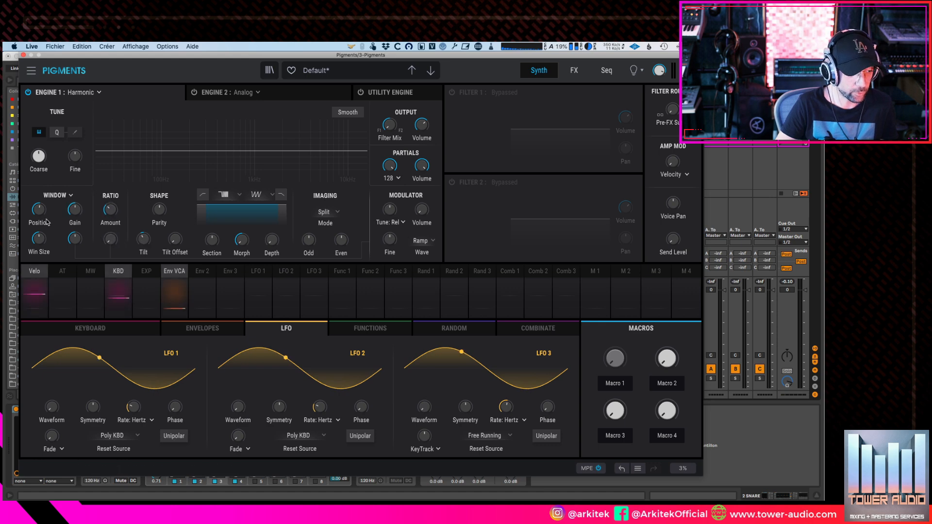
# - Raise the Harmonic engine's Ratio Amount and increase the Modulator's modulation of the ratio to 1.00
pyautogui.moveTo(112, 215)
pyautogui.mouseDown()
pyautogui.moveTo(112, 197)
pyautogui.moveTo(110, 210)
pyautogui.mouseUp()
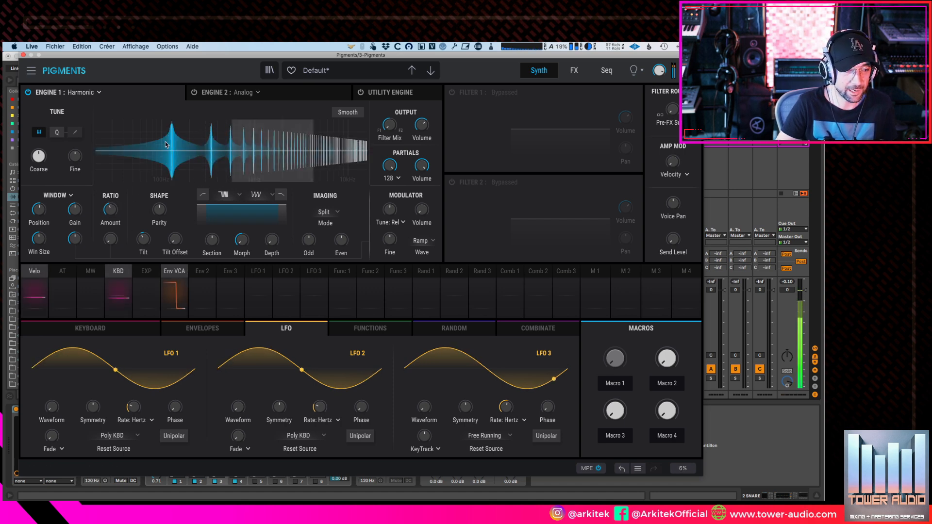
pyautogui.moveTo(110, 210); pyautogui.dragTo(111, 206)
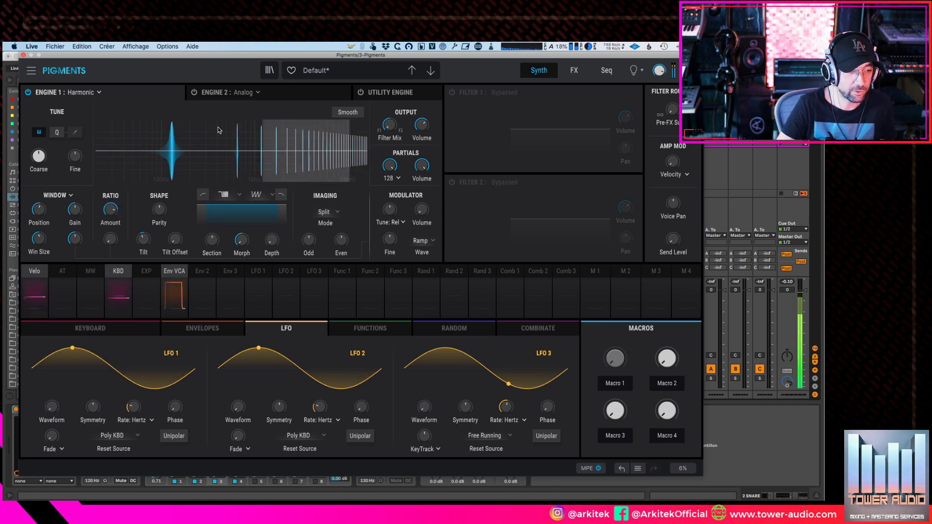
pyautogui.moveTo(114, 215); pyautogui.dragTo(110, 192)
pyautogui.moveTo(110, 239)
pyautogui.mouseDown()
pyautogui.moveTo(110, 211)
pyautogui.moveTo(110, 276)
pyautogui.moveTo(110, 245)
pyautogui.mouseUp()
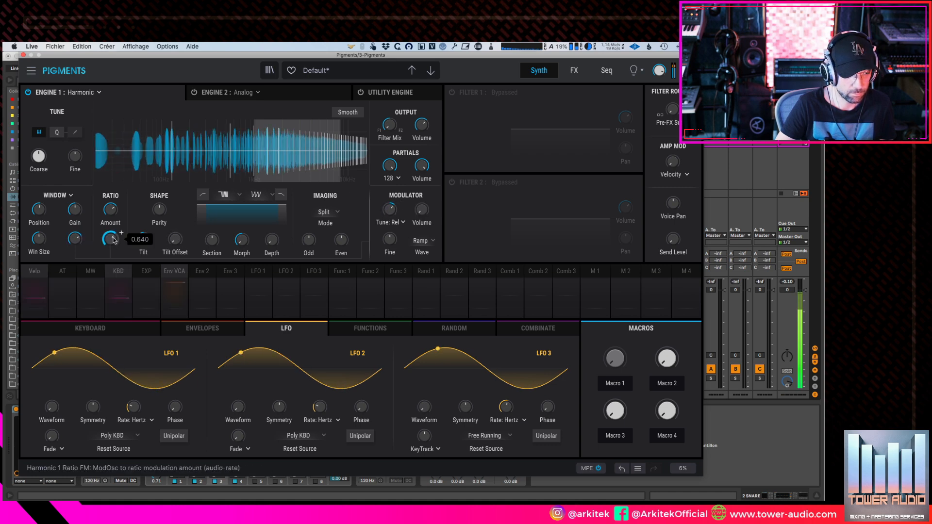
pyautogui.moveTo(110, 238); pyautogui.dragTo(110, 204)
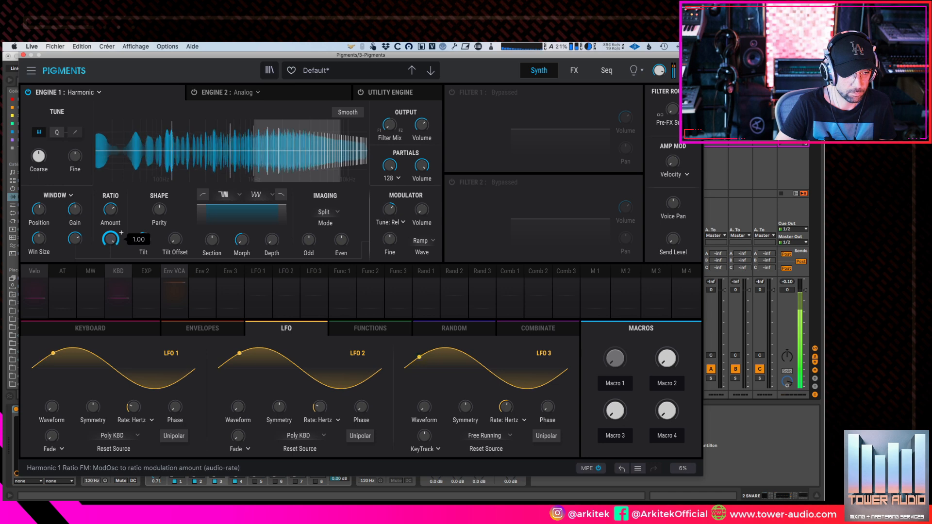
# - Vary the audio-rate FM amount on the Harmonic engine's Ratio and return it to zero
pyautogui.moveTo(111, 238)
pyautogui.mouseDown()
pyautogui.moveTo(110, 204)
pyautogui.moveTo(110, 231)
pyautogui.mouseUp()
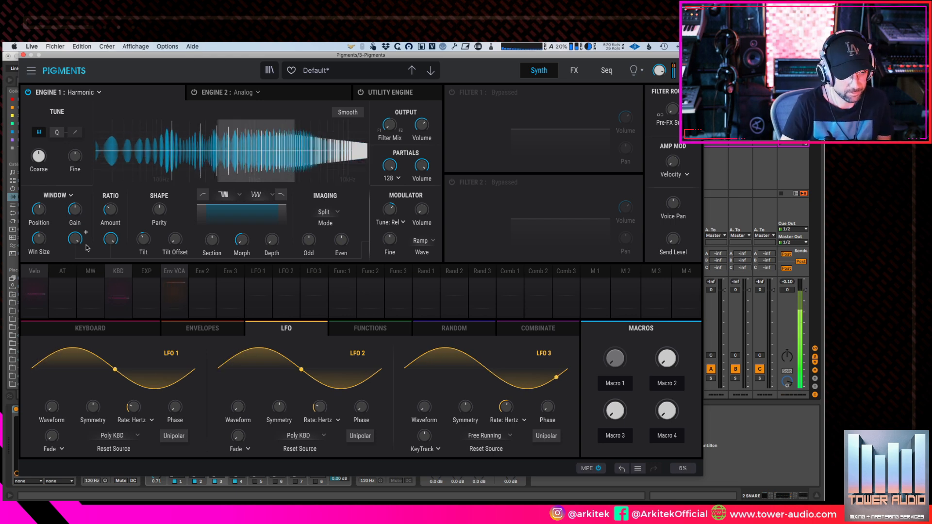
pyautogui.moveTo(115, 244)
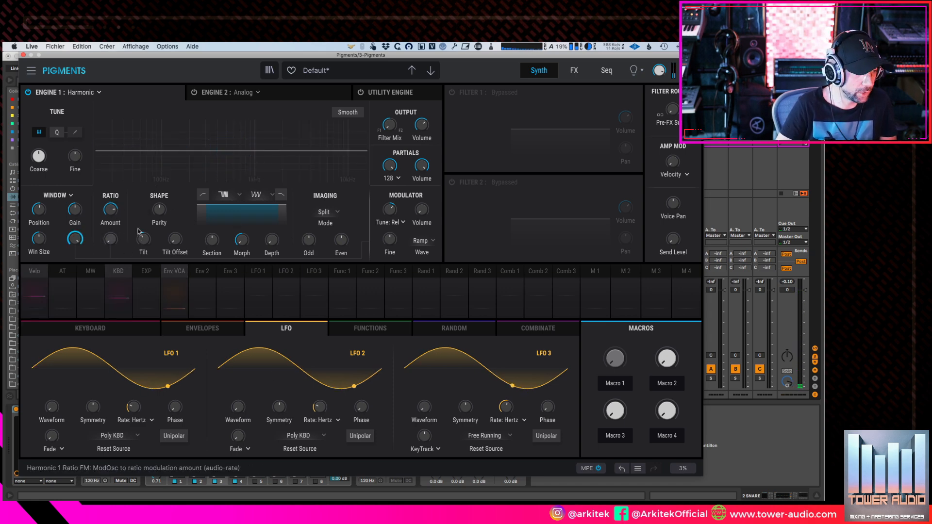
# - Route LFO 1 to Engine 1's Ratio at 0.16, Ratio FM at 0.37, and the Window FM, Gain and Position at 0.34, 0.26 and 0.22
pyautogui.click(263, 276)
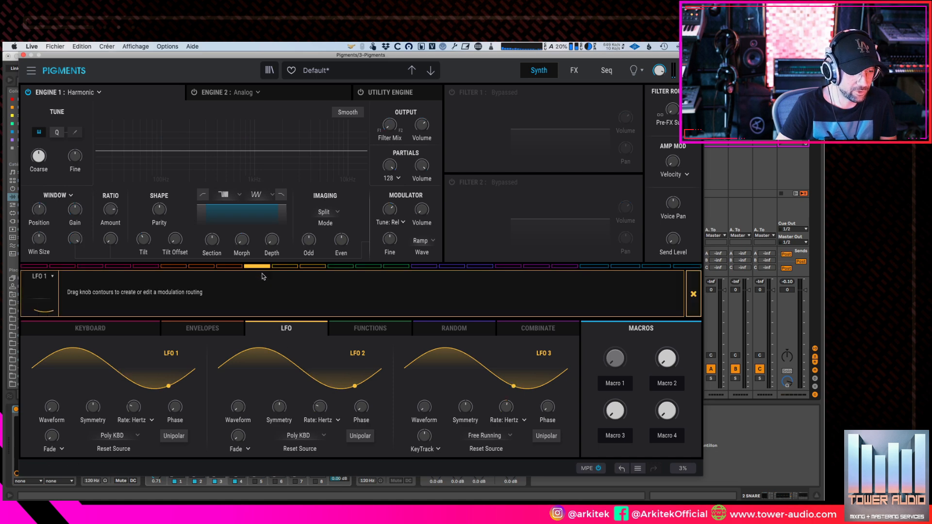
pyautogui.moveTo(114, 204); pyautogui.dragTo(113, 199)
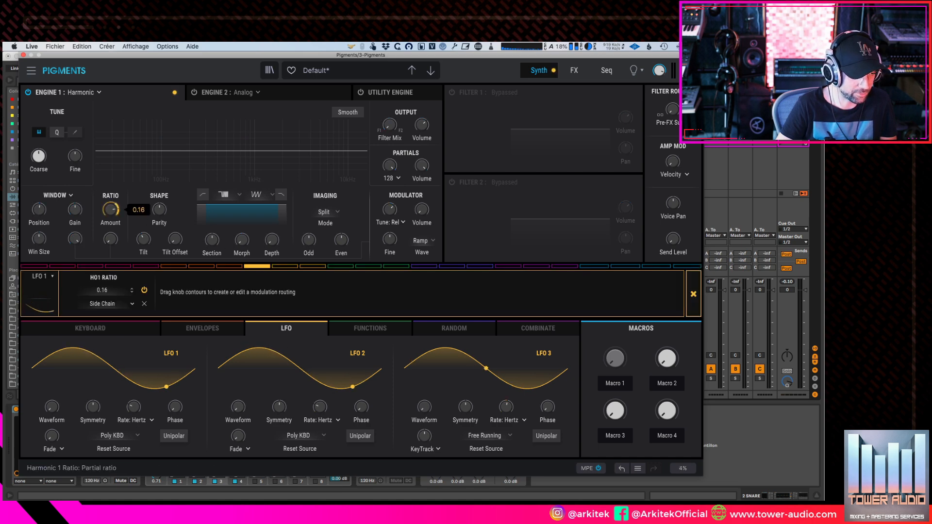
pyautogui.moveTo(110, 238); pyautogui.dragTo(36, 197)
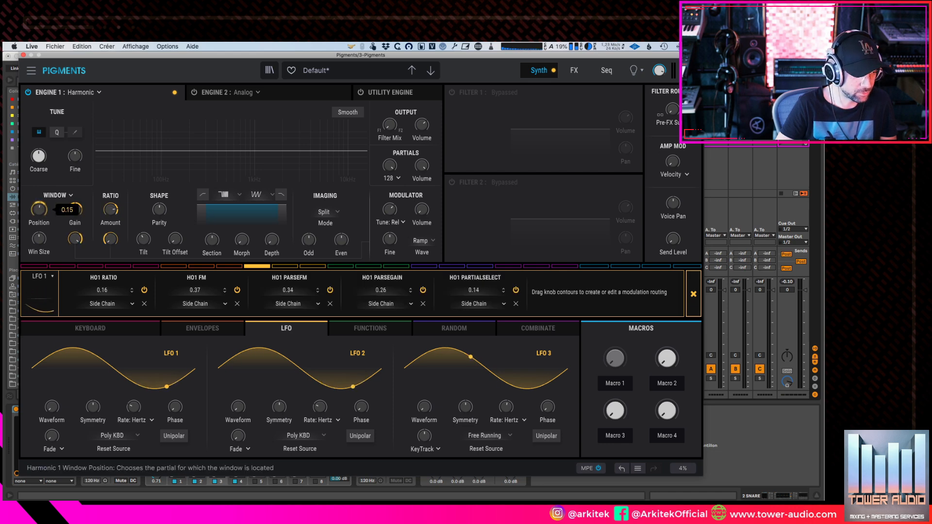
pyautogui.moveTo(38, 240); pyautogui.dragTo(39, 235)
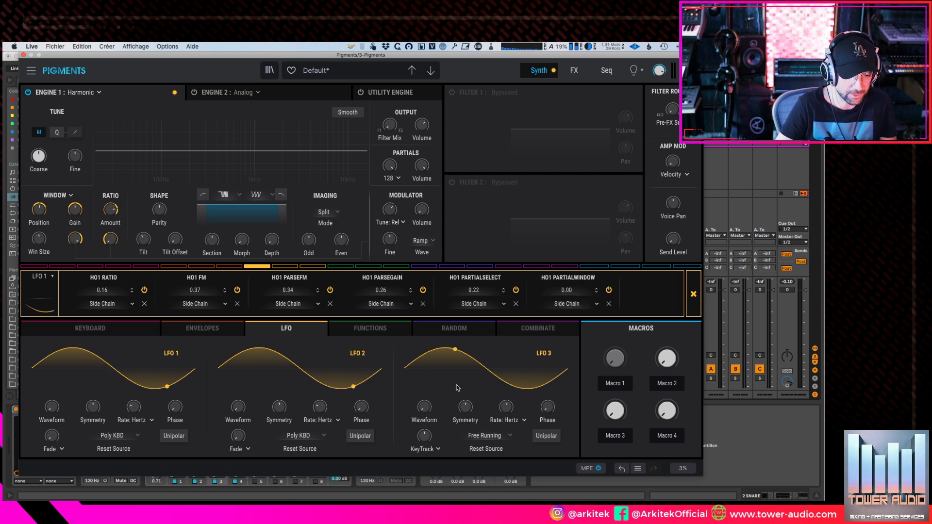
pyautogui.click(693, 295)
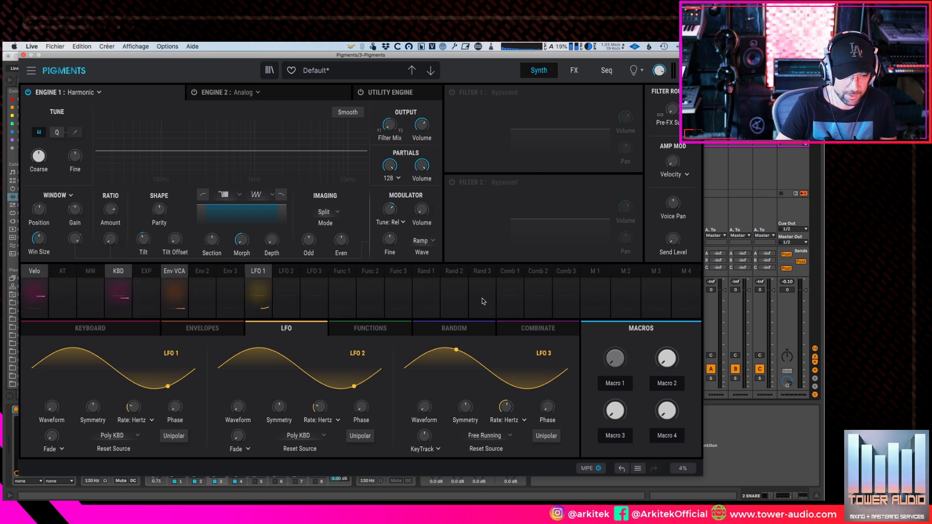
# - Route LFO 3 to Win Size at 0.16, modulator Coarse 0.22, Fine 0.17 and Volume 0.11, and Ratio 0.13
pyautogui.click(308, 285)
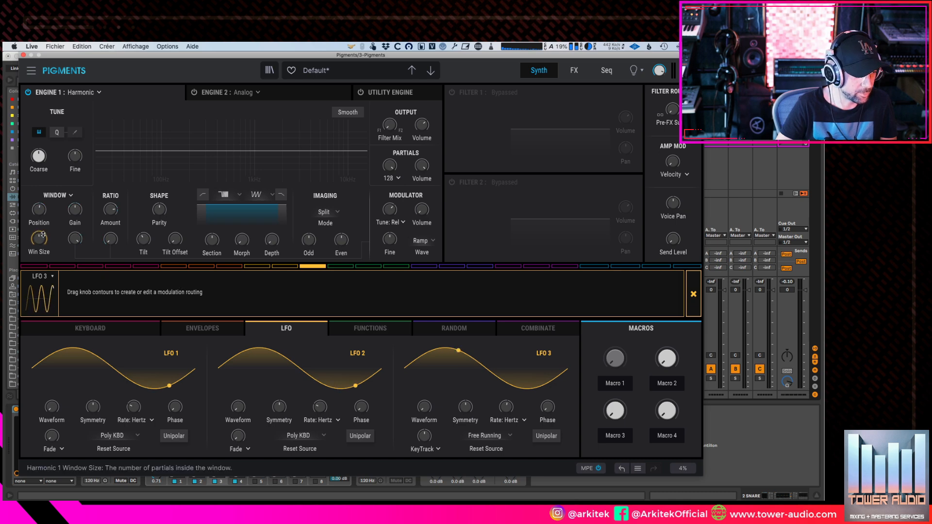
pyautogui.moveTo(39, 238); pyautogui.dragTo(39, 228)
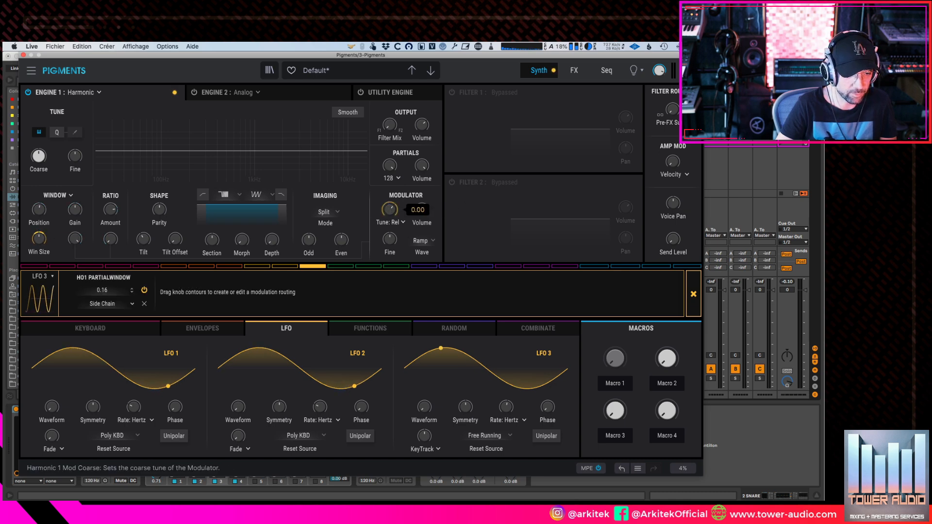
pyautogui.moveTo(389, 202); pyautogui.dragTo(389, 193)
pyautogui.moveTo(390, 238); pyautogui.dragTo(422, 205)
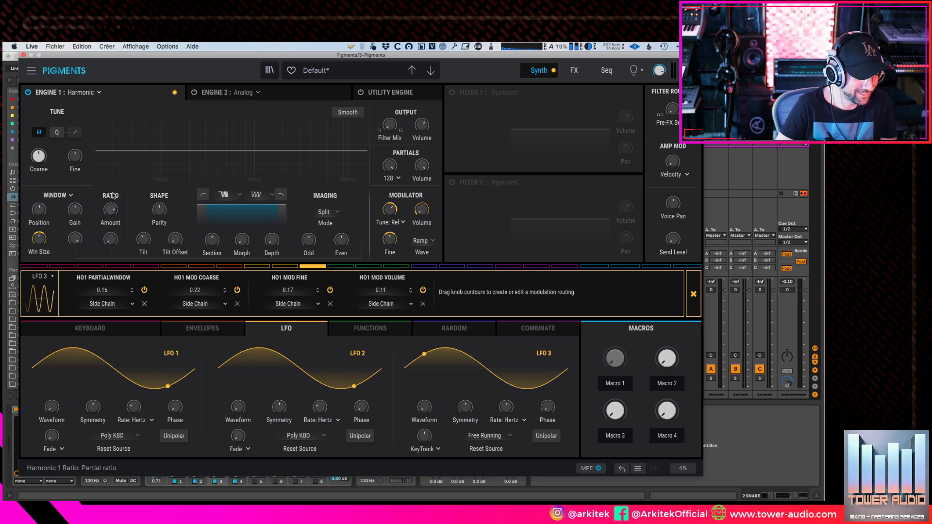
pyautogui.moveTo(111, 206); pyautogui.dragTo(112, 198)
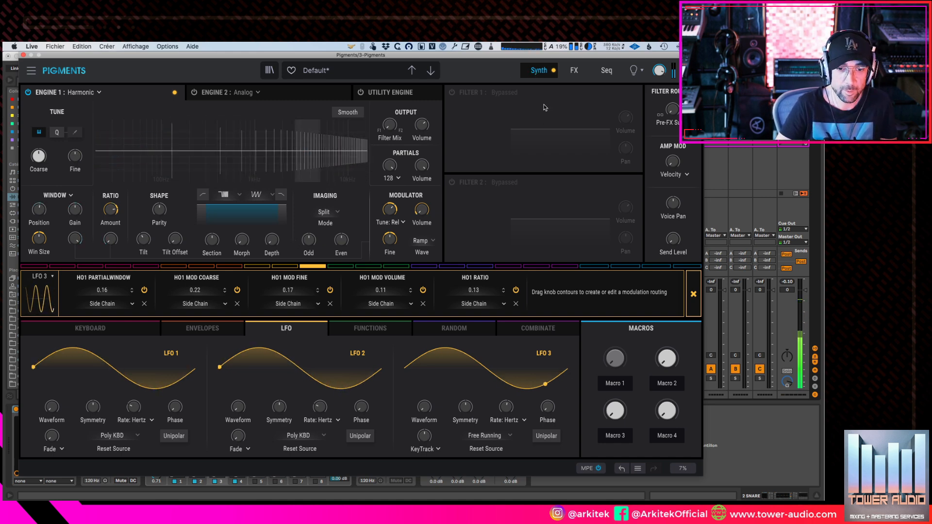
pyautogui.click(696, 305)
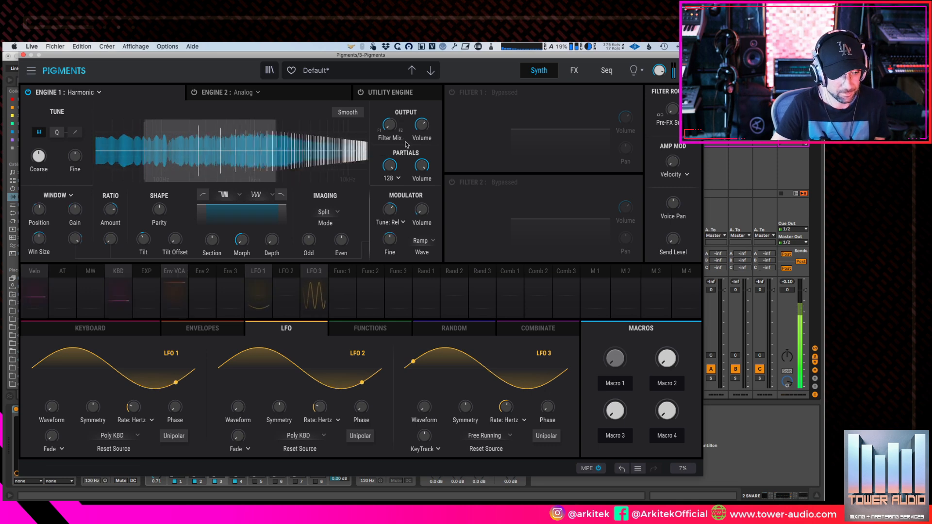
# - Enable Filter 1 in MultiMode and adjust its Cutoff and KBD tracking
pyautogui.click(452, 93)
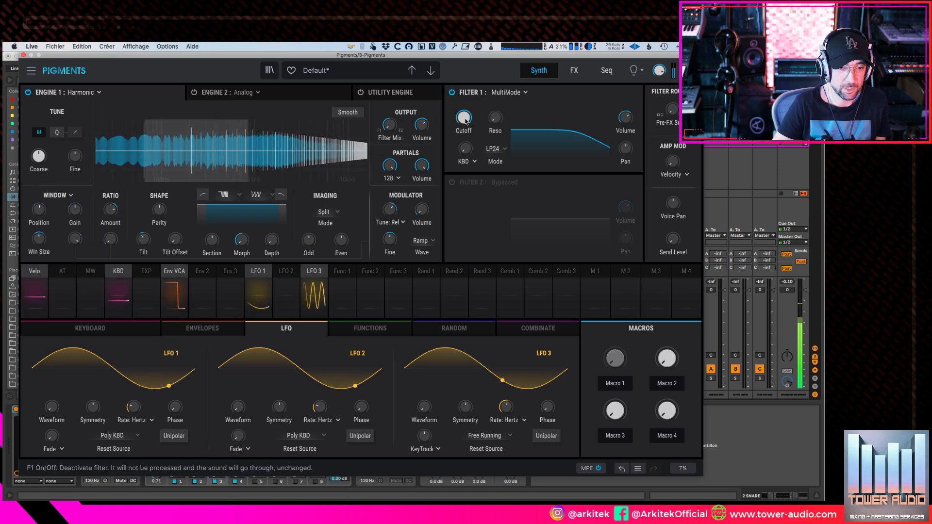
pyautogui.moveTo(463, 119)
pyautogui.mouseDown()
pyautogui.moveTo(463, 139)
pyautogui.moveTo(463, 117)
pyautogui.mouseUp()
pyautogui.moveTo(465, 149); pyautogui.dragTo(495, 137)
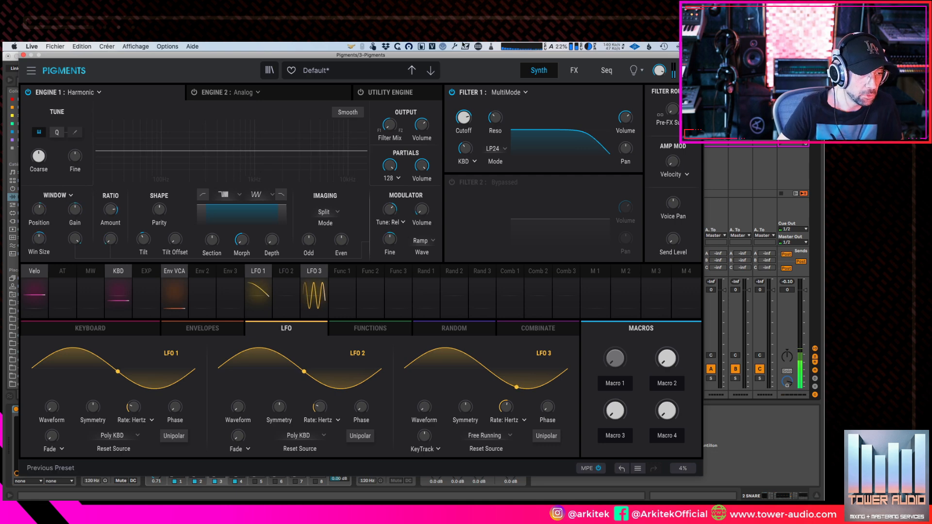
# - Load the Default preset and switch Engine 1 to the Harmonic type
pyautogui.click(372, 75)
pyautogui.moveTo(330, 248)
pyautogui.click(423, 261)
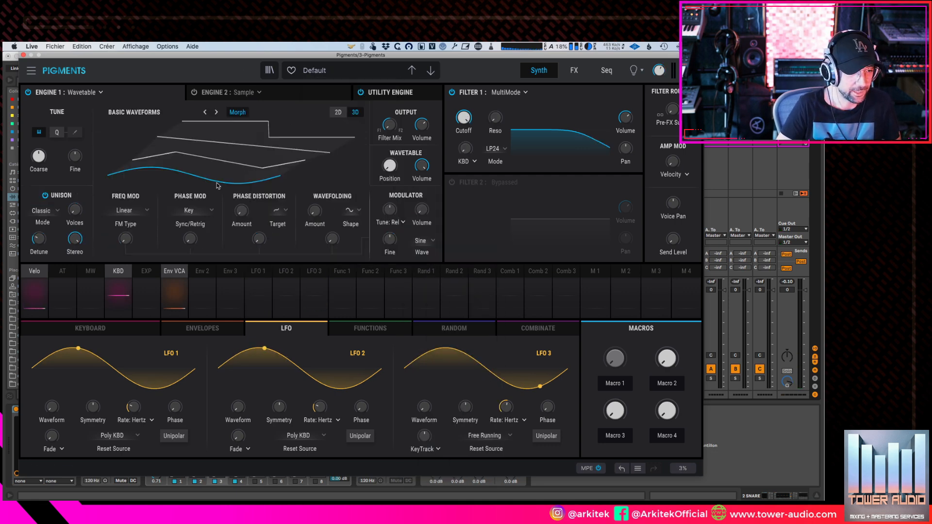
pyautogui.click(85, 91)
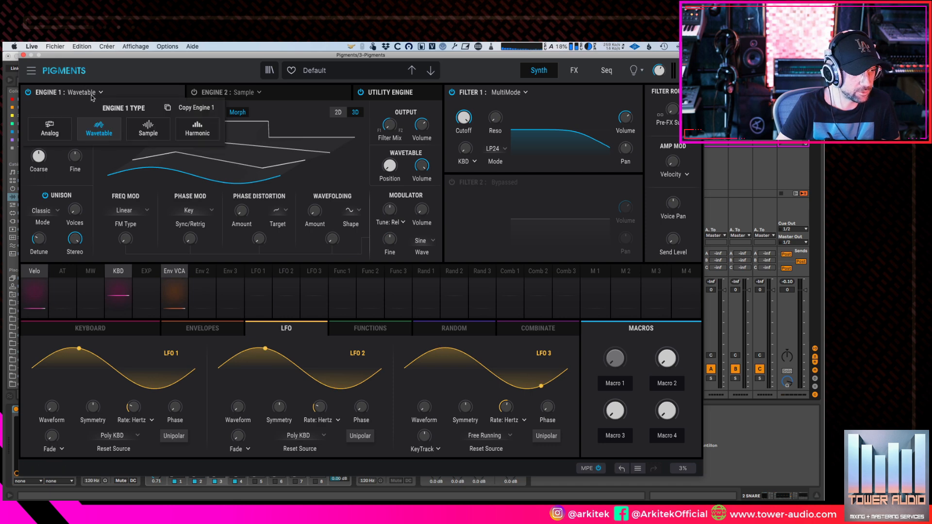
pyautogui.click(195, 131)
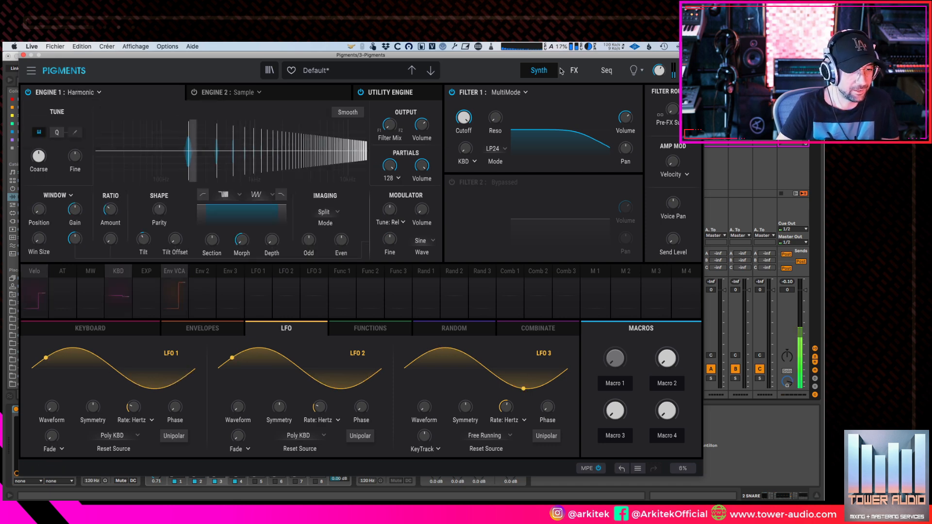
# - Bypass Filter 1 and try Ratio Amount values around 0.250 on the Harmonic engine
pyautogui.click(452, 93)
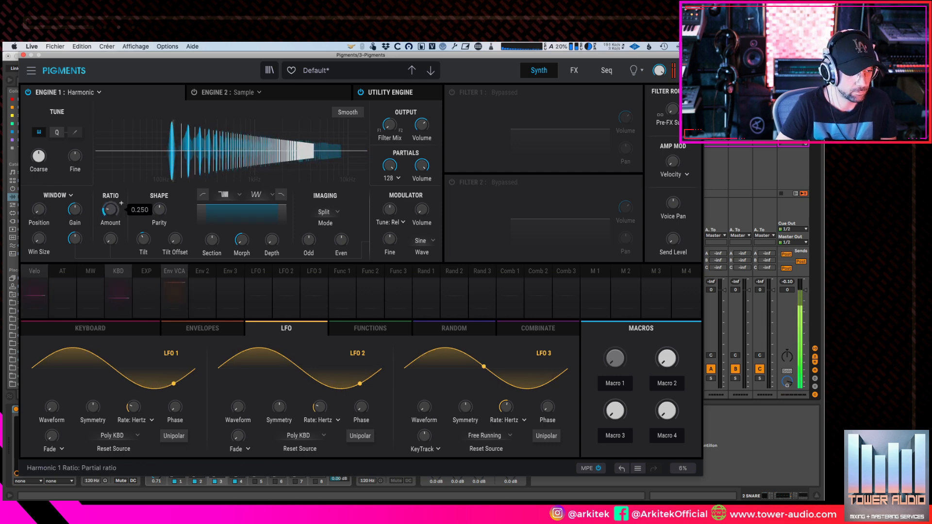
pyautogui.moveTo(110, 209)
pyautogui.mouseDown()
pyautogui.moveTo(110, 219)
pyautogui.moveTo(110, 209)
pyautogui.mouseUp()
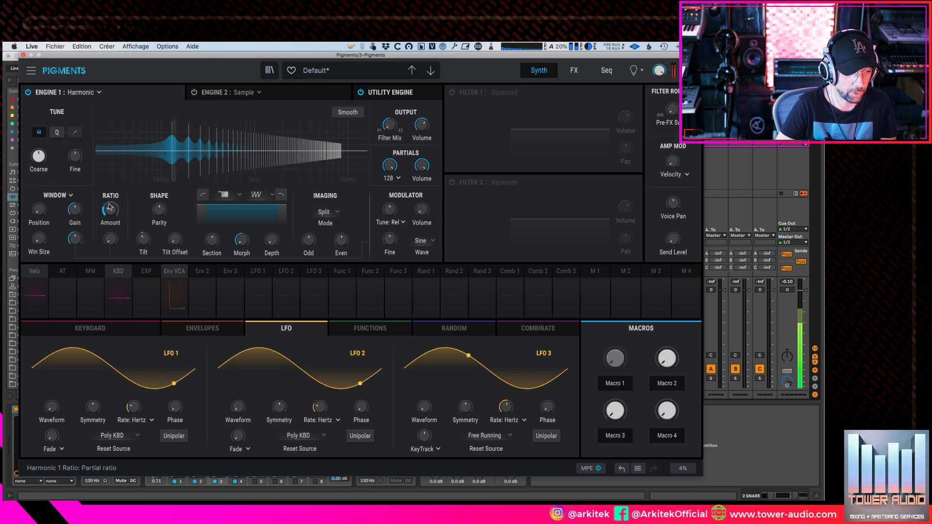
# - Route LFO 1 to the Harmonic engine's Ratio Amount at 0.16 and its Ratio FM at 0.12
pyautogui.click(258, 274)
pyautogui.moveTo(107, 201); pyautogui.dragTo(108, 193)
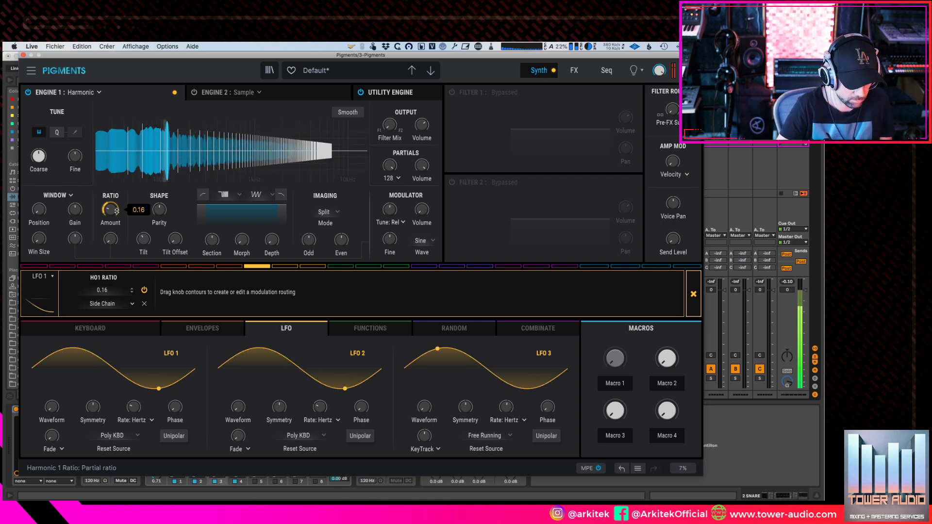
pyautogui.moveTo(107, 231); pyautogui.dragTo(108, 226)
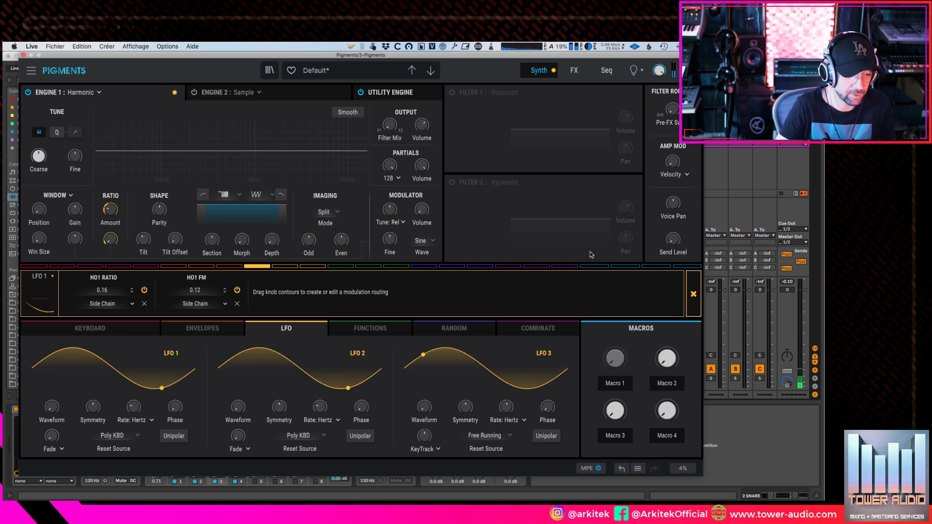
pyautogui.click(693, 295)
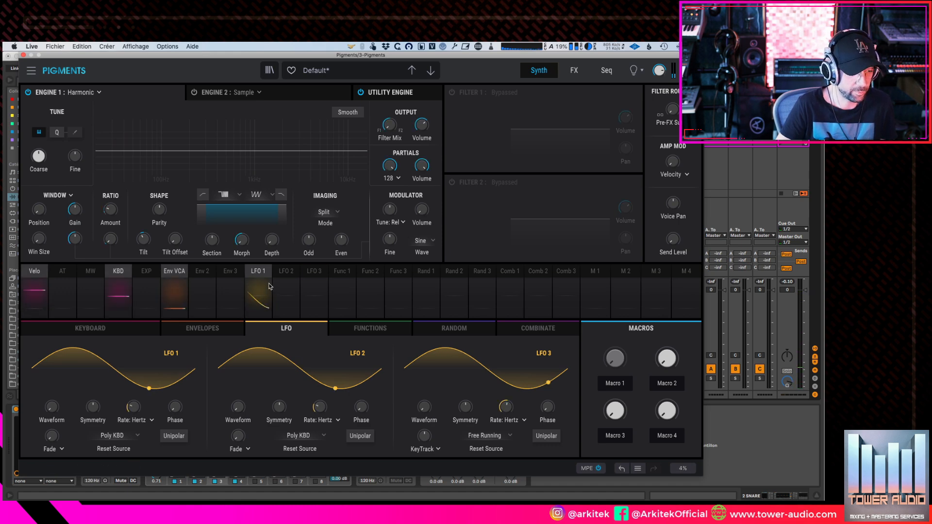
# - Remove LFO 1's modulation routings from the Ratio FM and the Ratio Amount
pyautogui.click(257, 271)
pyautogui.click(237, 304)
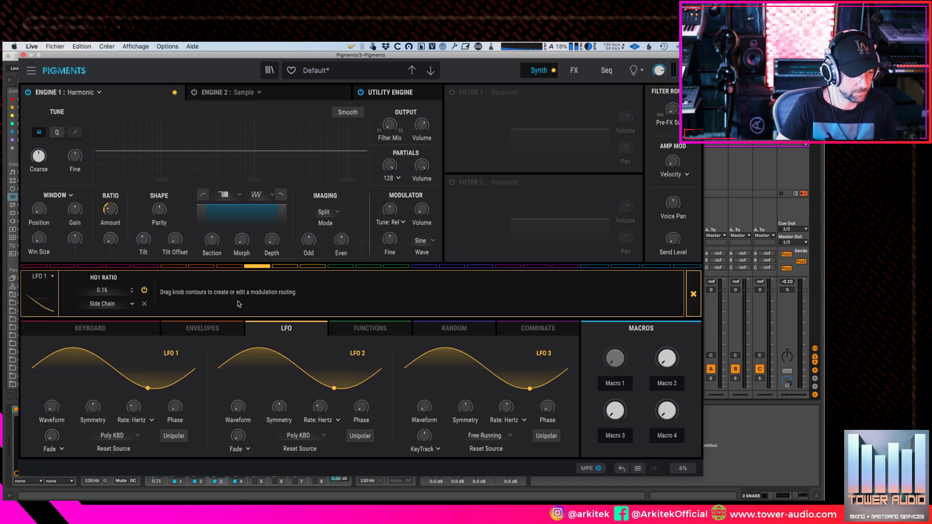
pyautogui.click(144, 304)
pyautogui.click(132, 228)
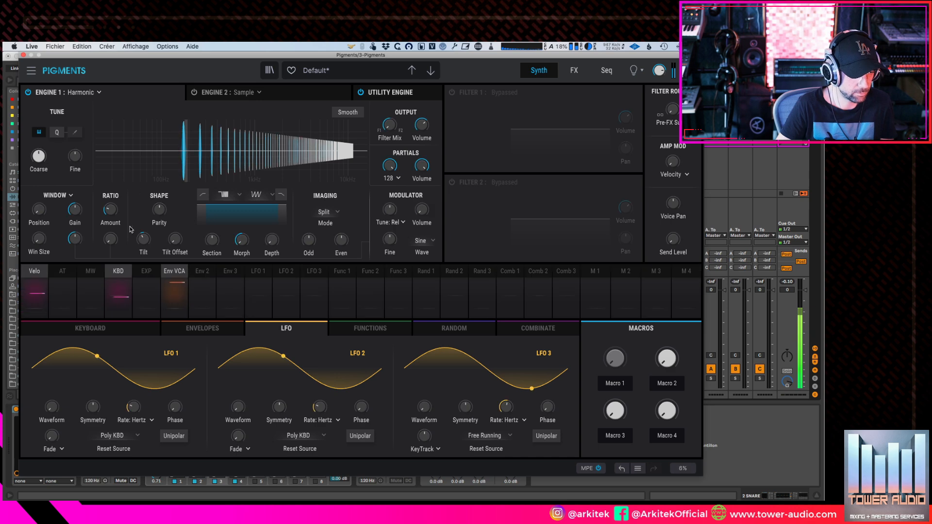
# - Sweep the Harmonic engine's Ratio Amount up and down, including negative values such as -0.250
pyautogui.moveTo(111, 210); pyautogui.dragTo(110, 248)
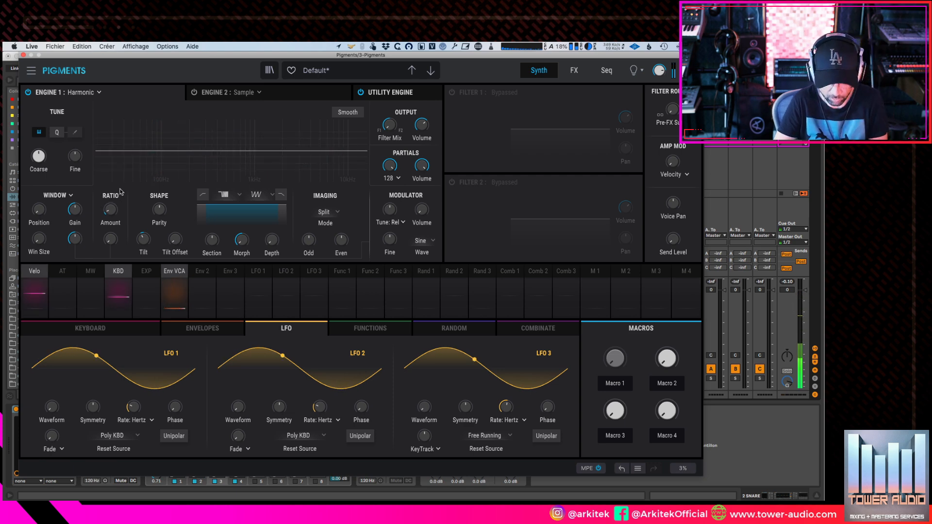
pyautogui.moveTo(109, 211); pyautogui.dragTo(109, 182)
pyautogui.moveTo(109, 217)
pyautogui.mouseDown()
pyautogui.moveTo(105, 224)
pyautogui.moveTo(112, 203)
pyautogui.moveTo(111, 224)
pyautogui.mouseUp()
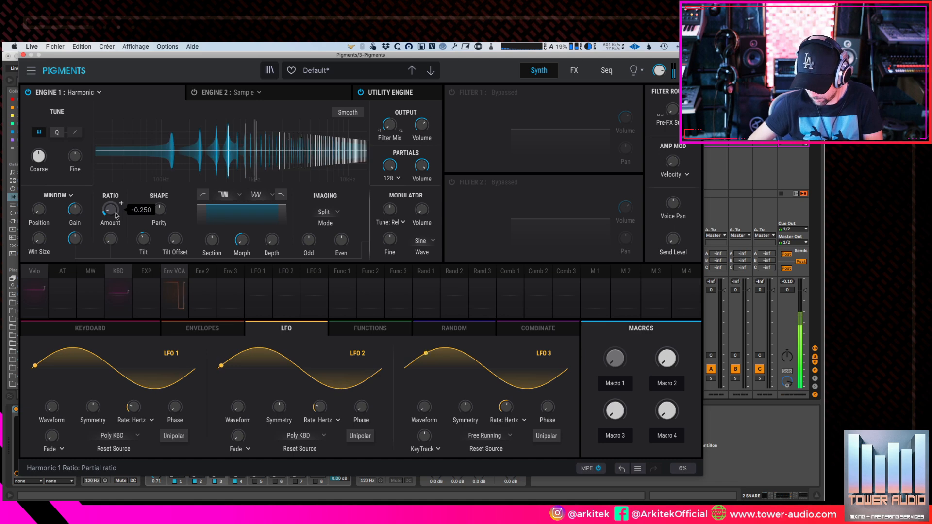
pyautogui.moveTo(112, 214)
pyautogui.mouseDown()
pyautogui.moveTo(111, 235)
pyautogui.moveTo(112, 207)
pyautogui.moveTo(117, 219)
pyautogui.mouseUp()
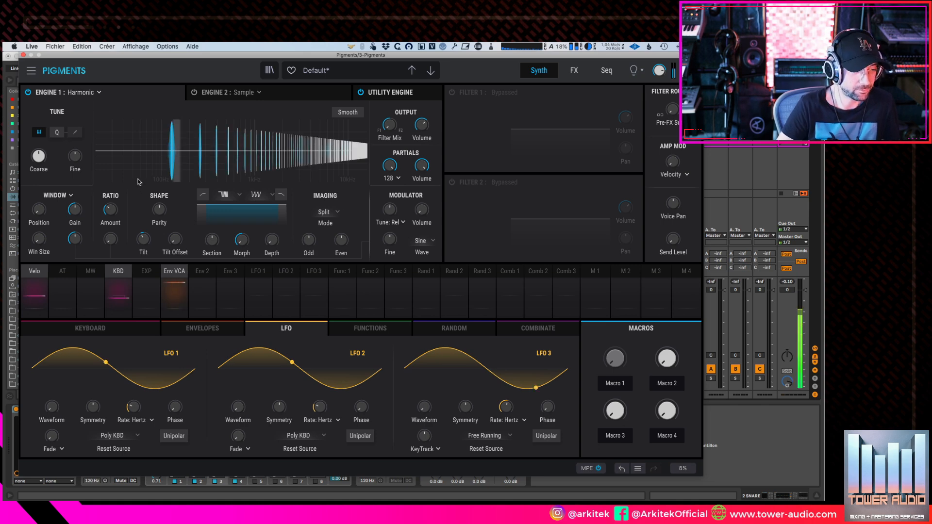
# - Shift the partial window's Position higher, enlarge its Win Size, and set its Gain to 60 dB
pyautogui.moveTo(40, 209); pyautogui.dragTo(50, 192)
pyautogui.moveTo(50, 232); pyautogui.dragTo(50, 224)
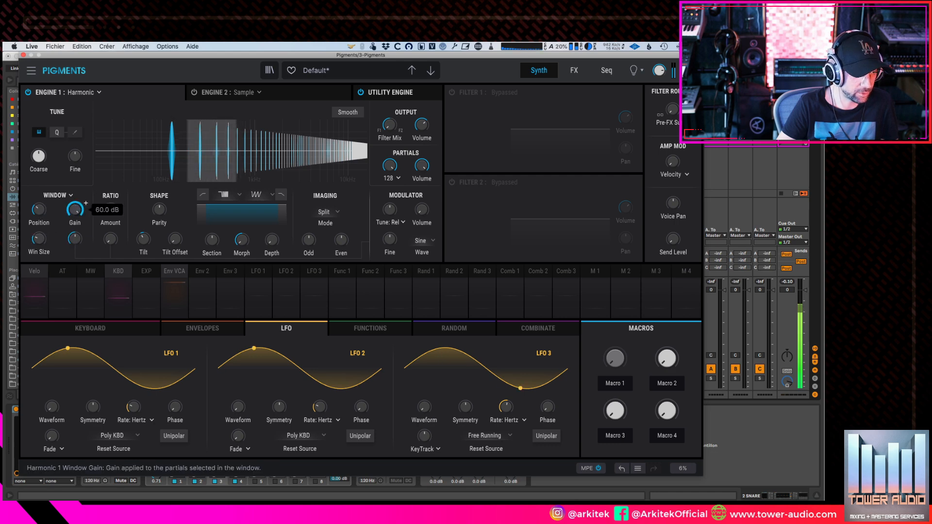
pyautogui.moveTo(45, 209); pyautogui.dragTo(46, 199)
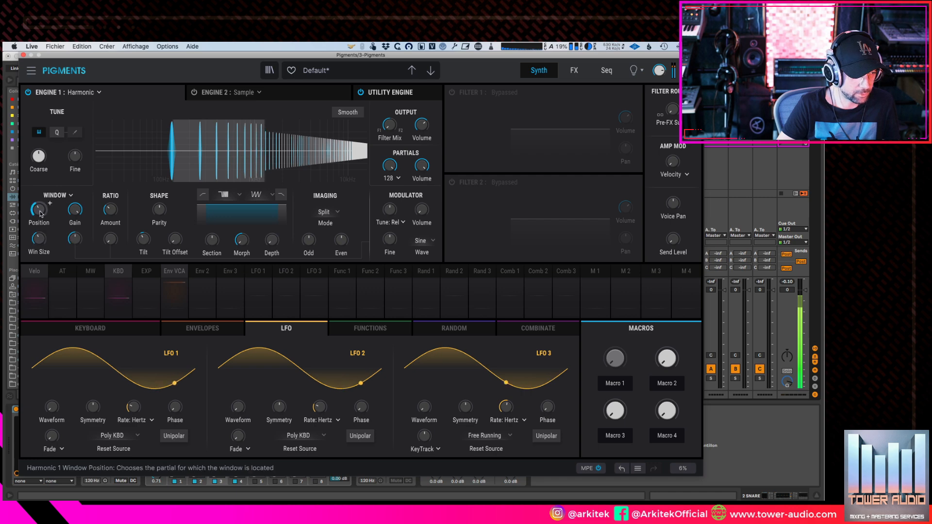
pyautogui.moveTo(39, 238); pyautogui.dragTo(41, 212)
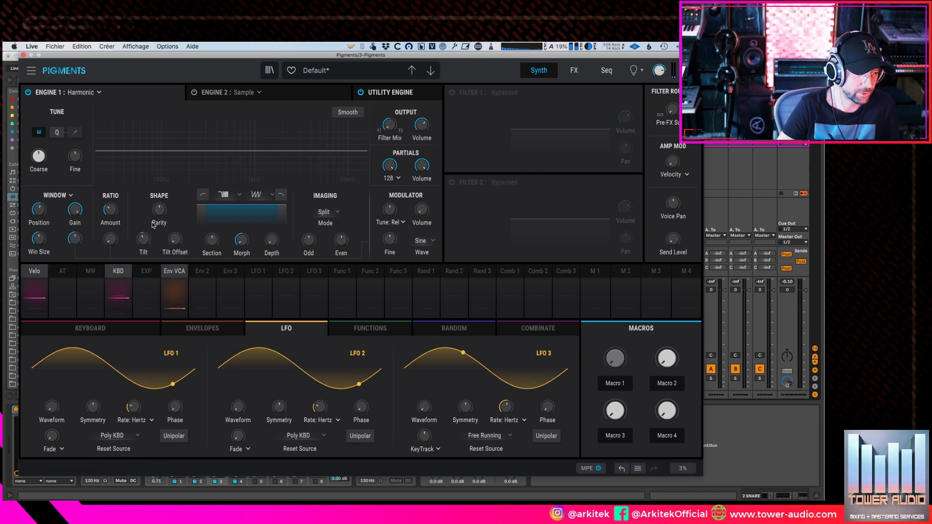
# - Sweep the Shape Parity from 100% Even towards fully Odd, and reset it to 50% Odd 50% Even
pyautogui.moveTo(160, 211); pyautogui.dragTo(161, 177)
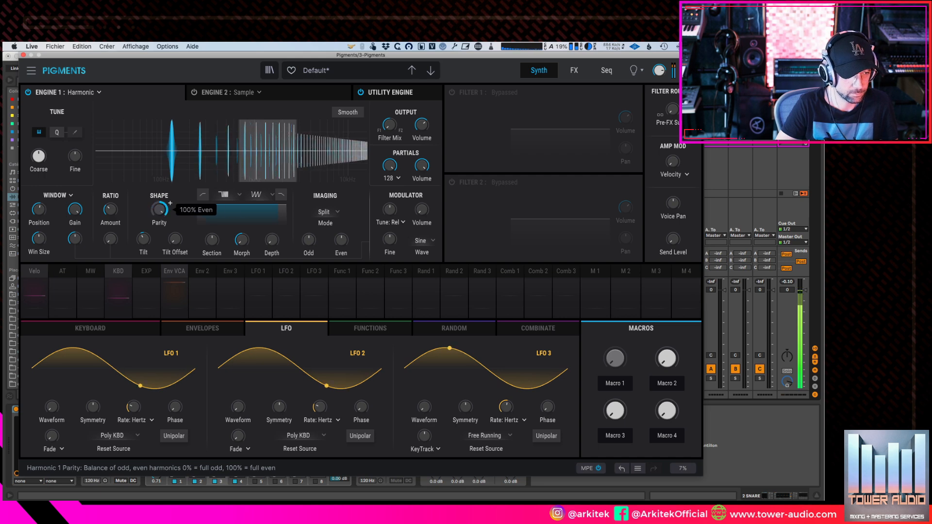
pyautogui.moveTo(161, 212); pyautogui.dragTo(160, 238)
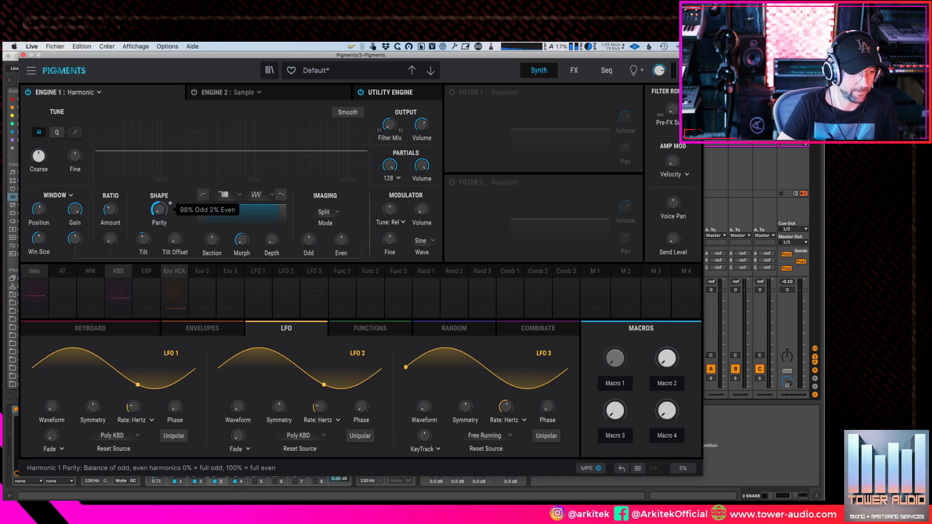
pyautogui.moveTo(159, 209)
pyautogui.mouseDown()
pyautogui.moveTo(159, 195)
pyautogui.moveTo(159, 216)
pyautogui.mouseUp()
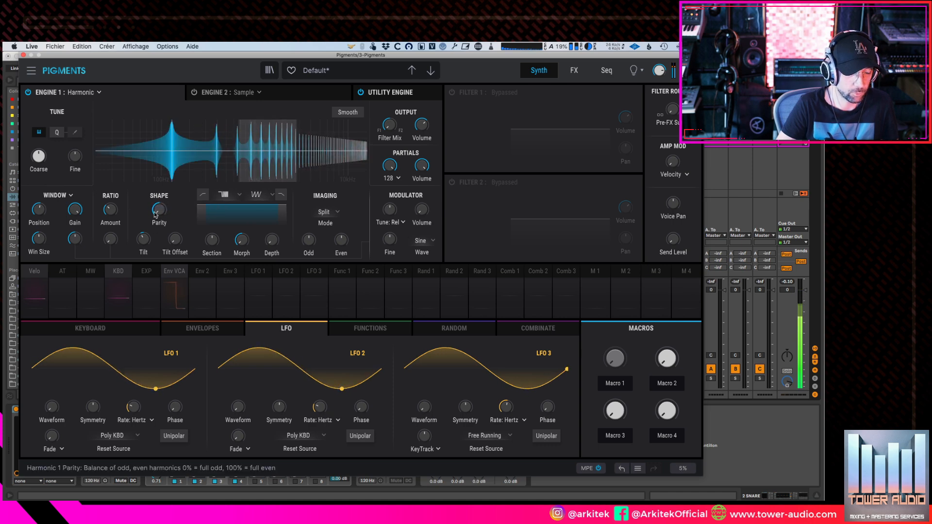
pyautogui.doubleClick(160, 211)
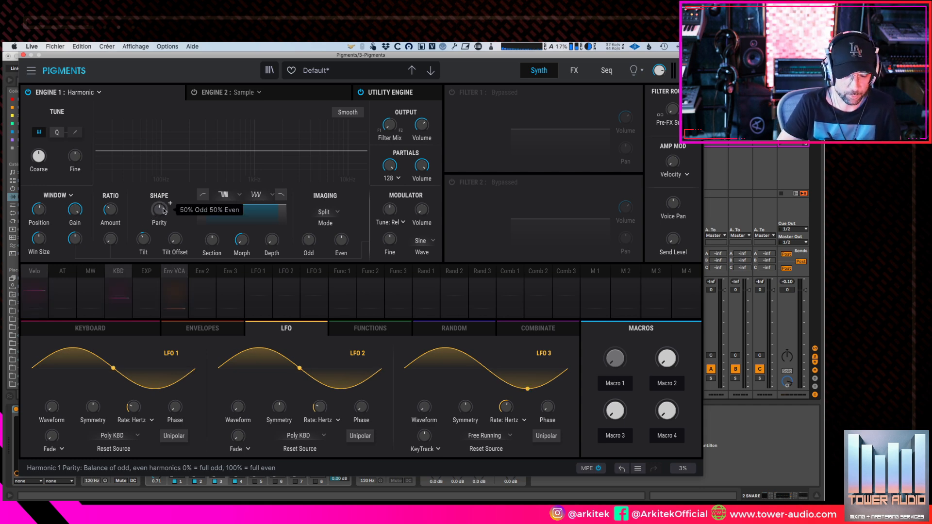
# - Adjust the Harmonic engine's Shape Tilt to alter the slope at which the partials decay
pyautogui.moveTo(164, 210); pyautogui.dragTo(143, 251)
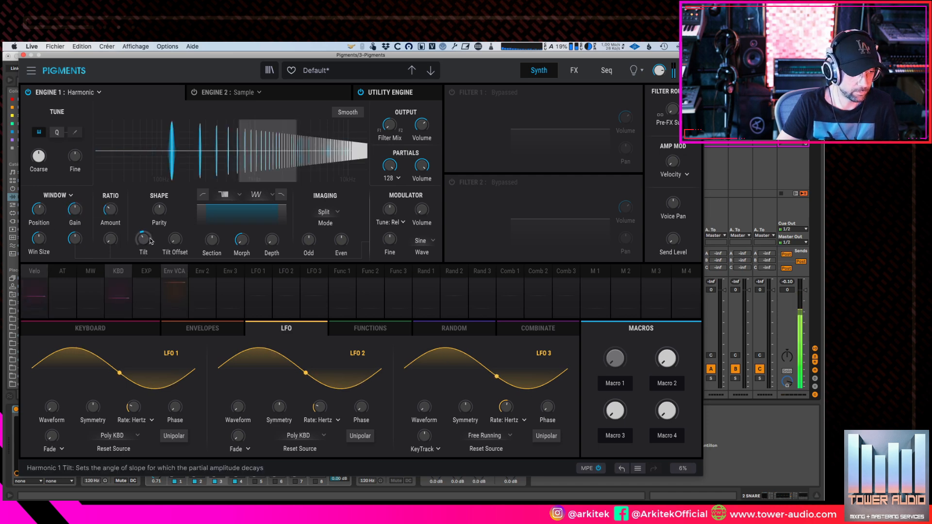
pyautogui.scroll(-2, 154, 233)
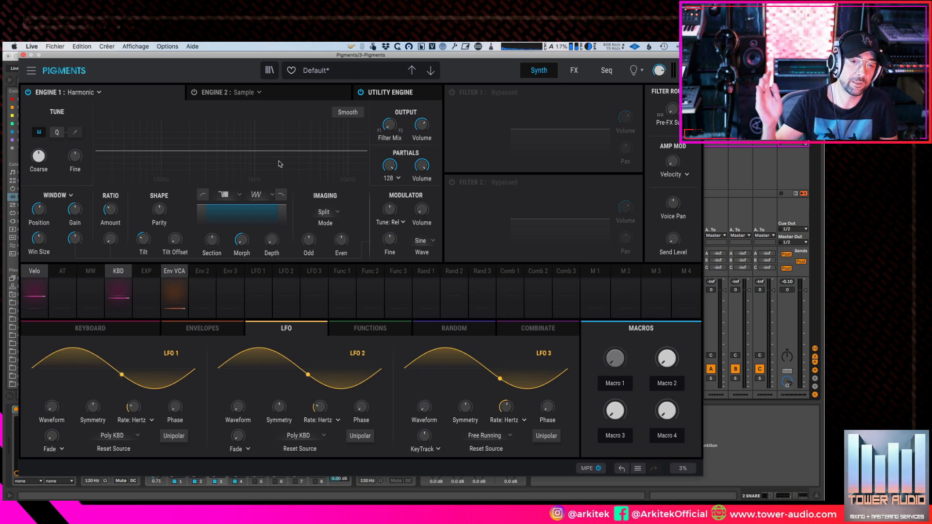
# - Try Filter 1 with the LowPass Gate and MultiMode types, and bypass the filter again
pyautogui.click(462, 94)
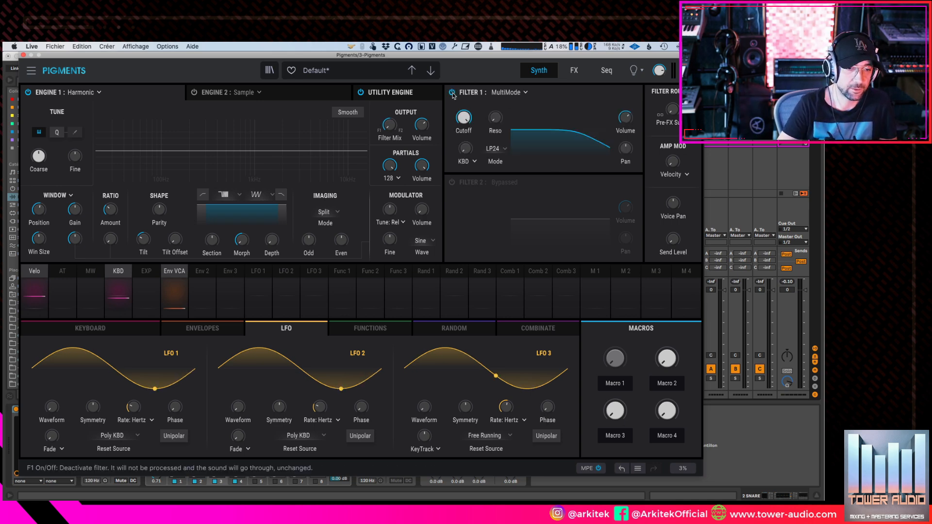
pyautogui.click(498, 93)
pyautogui.click(488, 131)
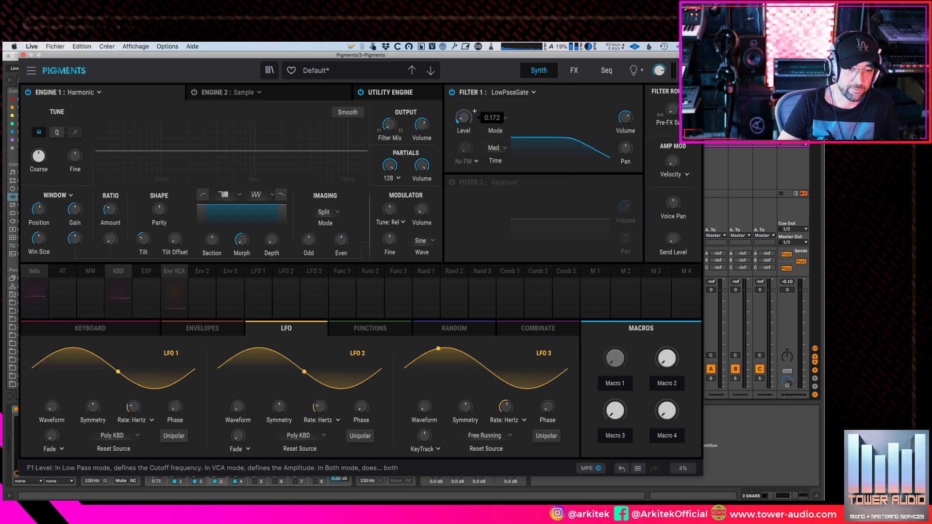
pyautogui.click(498, 97)
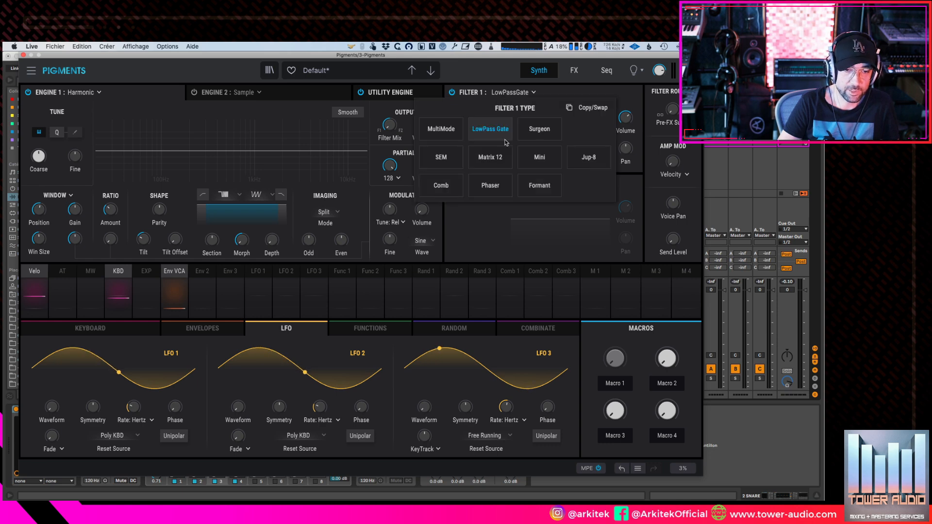
pyautogui.click(441, 132)
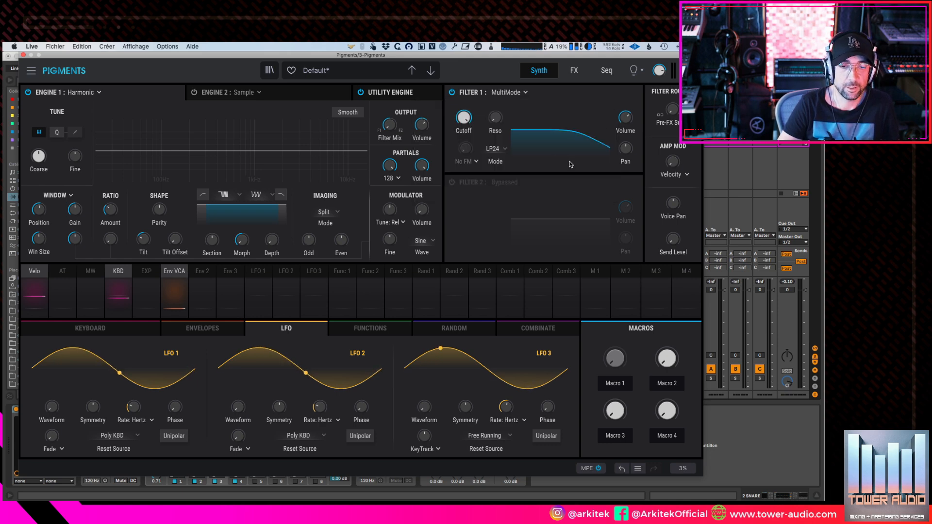
pyautogui.click(496, 150)
pyautogui.click(496, 150)
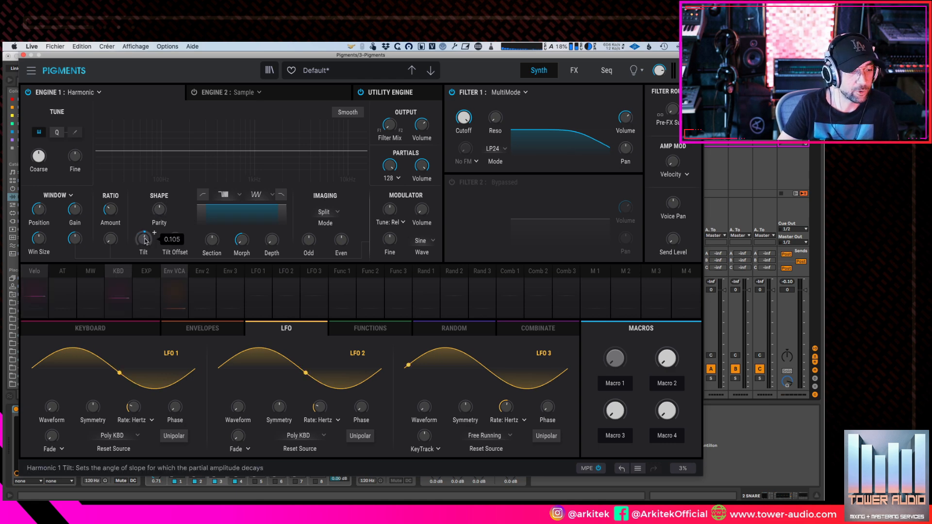
pyautogui.click(452, 92)
# - Sweep the Shape Tilt up and down through values such as 1.00, 0.168 and 0.680
pyautogui.moveTo(144, 238); pyautogui.dragTo(155, 232)
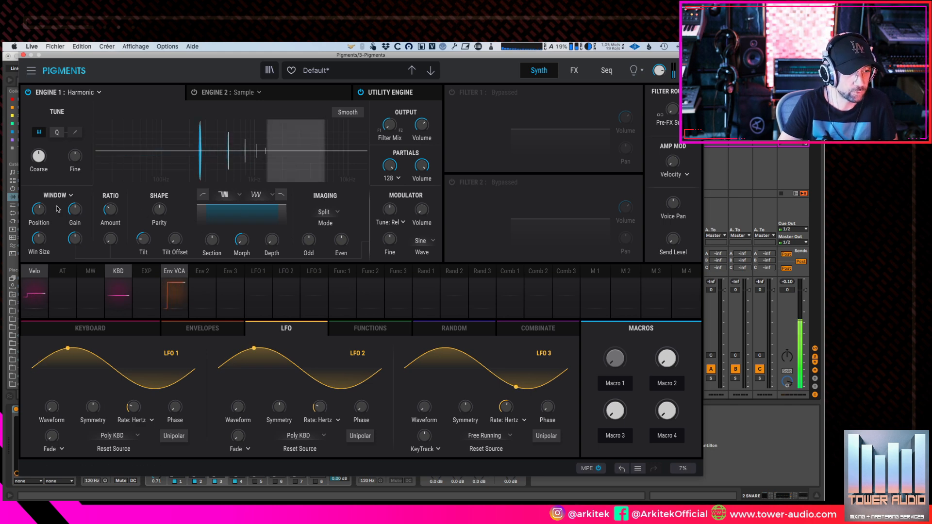
pyautogui.moveTo(143, 239); pyautogui.dragTo(143, 234)
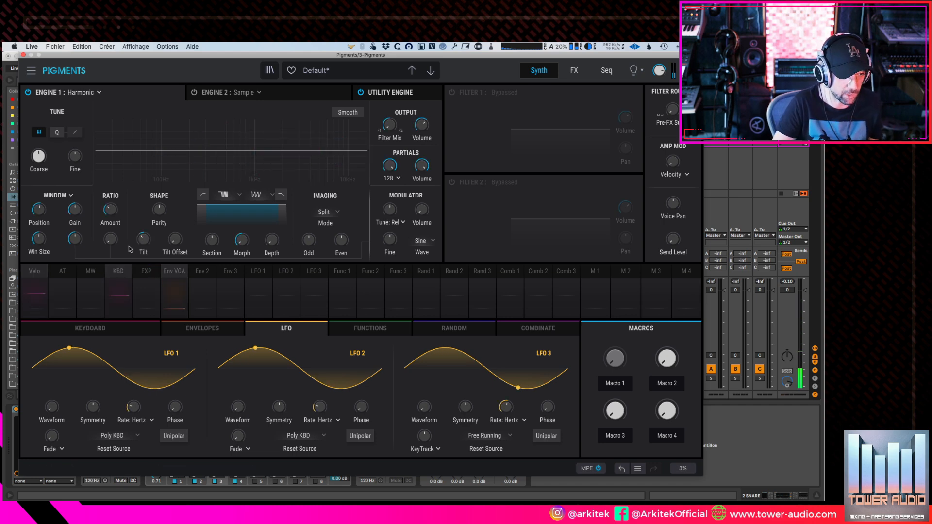
pyautogui.moveTo(145, 244)
pyautogui.moveTo(144, 244); pyautogui.dragTo(144, 214)
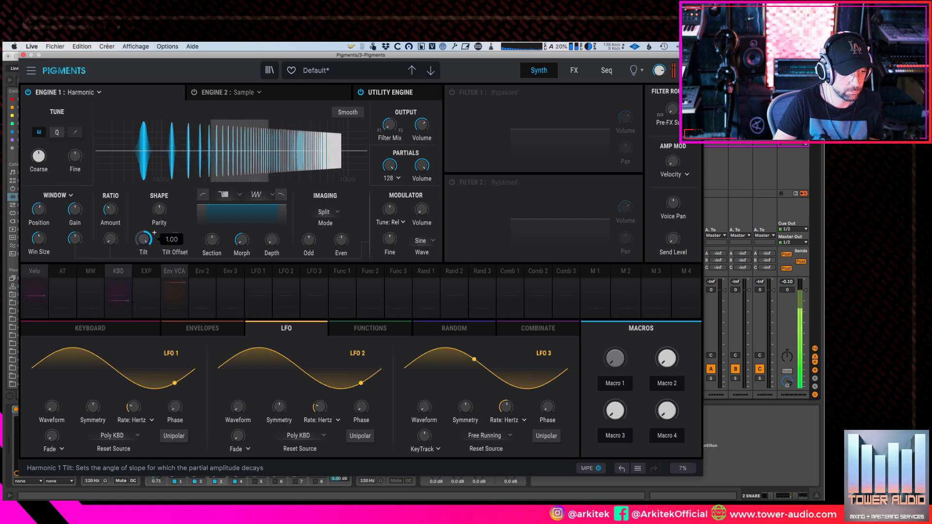
pyautogui.moveTo(145, 245); pyautogui.dragTo(145, 248)
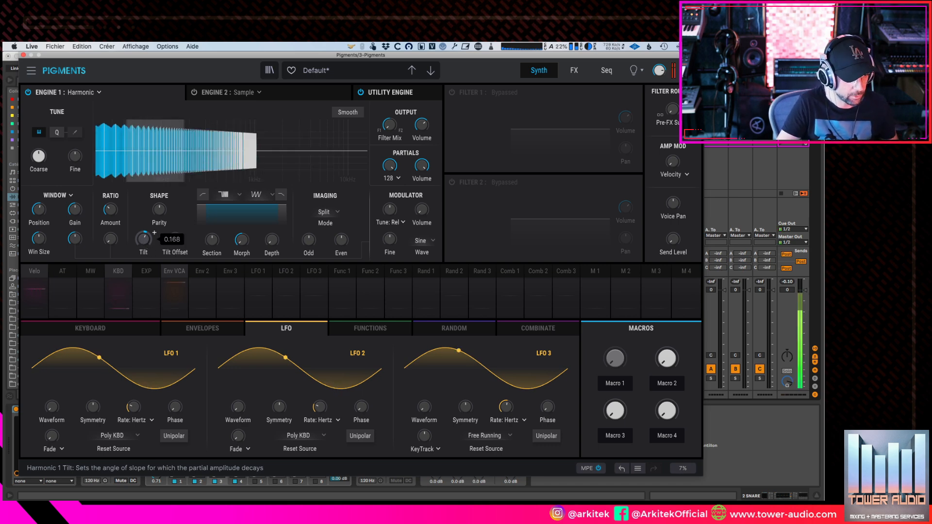
pyautogui.moveTo(143, 238); pyautogui.dragTo(144, 253)
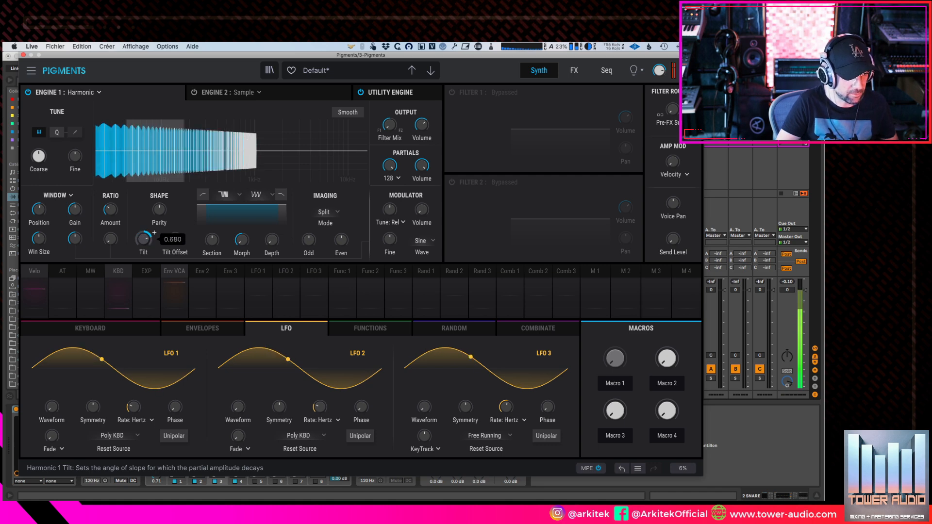
pyautogui.moveTo(148, 243); pyautogui.dragTo(146, 231)
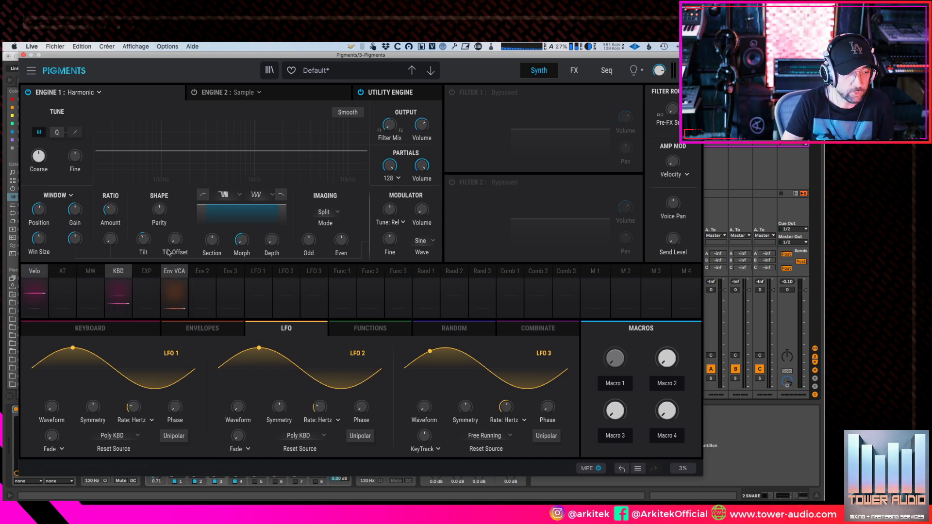
# - Try Harmonic partial limits of 8, 16, 32 and 64, and set the limit to 512
pyautogui.click(397, 179)
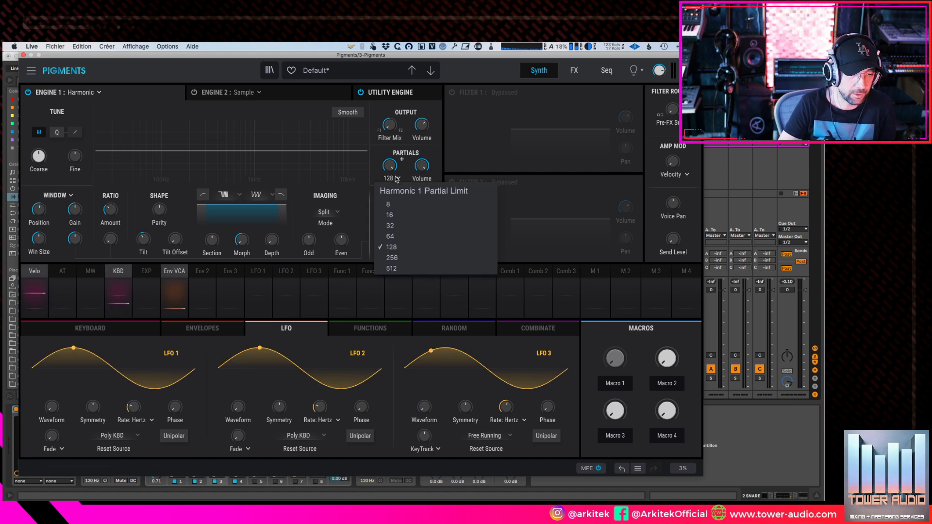
pyautogui.click(388, 206)
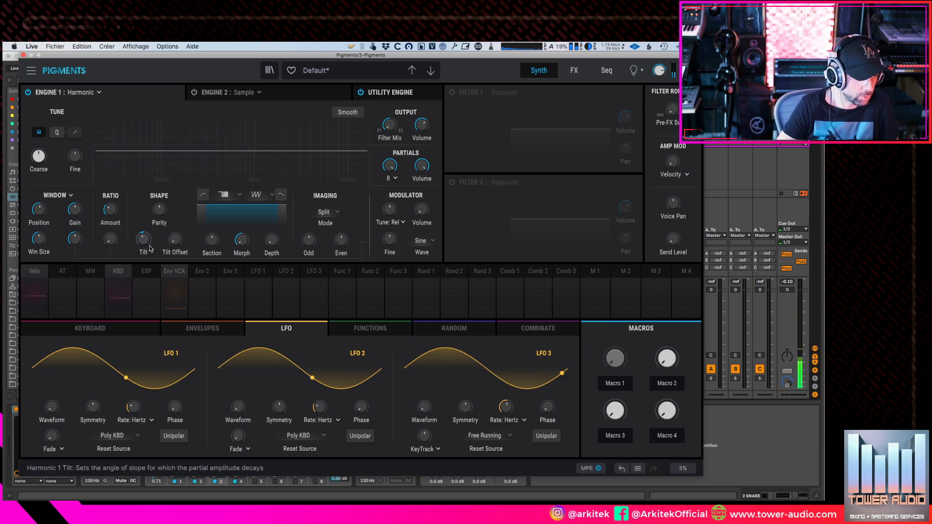
pyautogui.click(391, 178)
pyautogui.click(393, 214)
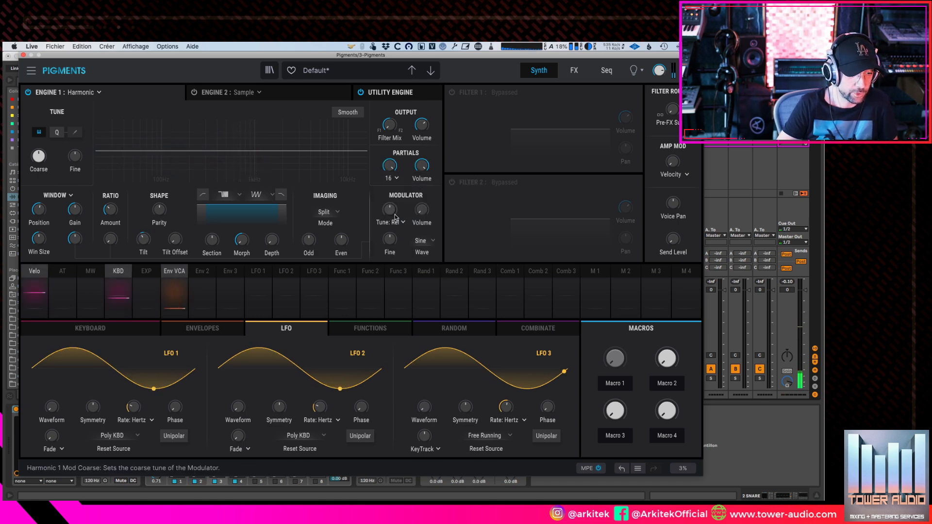
pyautogui.click(392, 179)
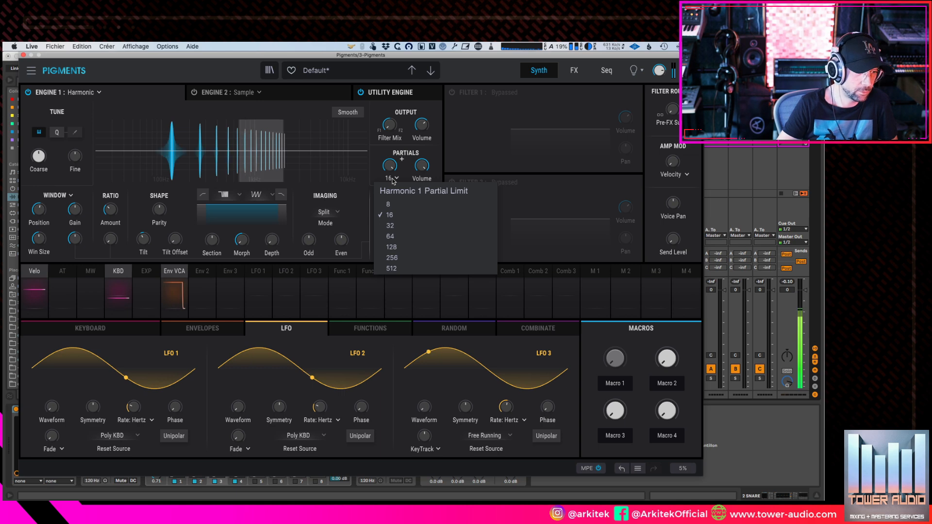
pyautogui.click(389, 226)
pyautogui.click(388, 178)
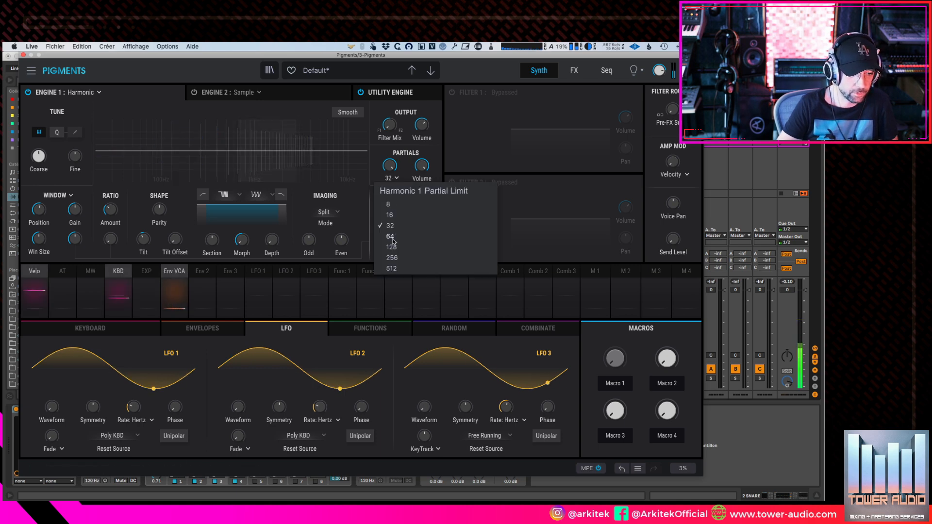
pyautogui.click(390, 236)
pyautogui.click(392, 179)
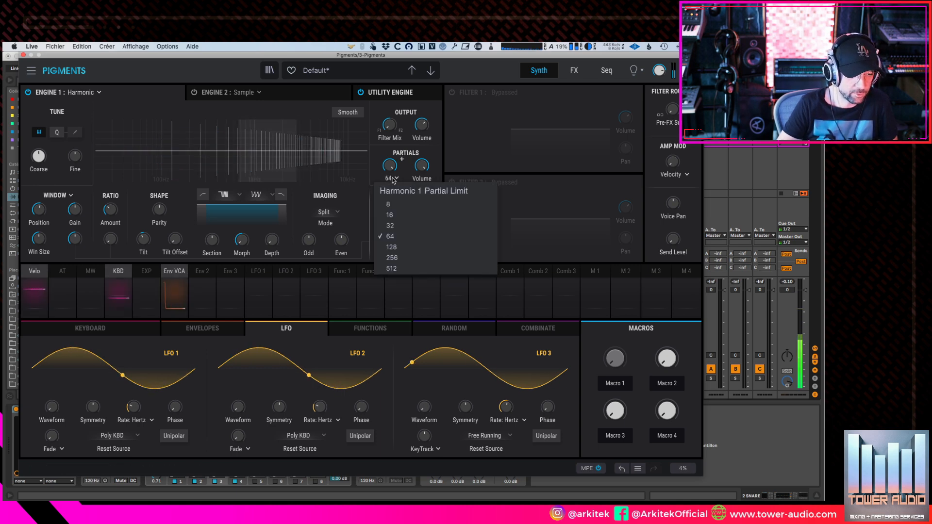
pyautogui.click(391, 268)
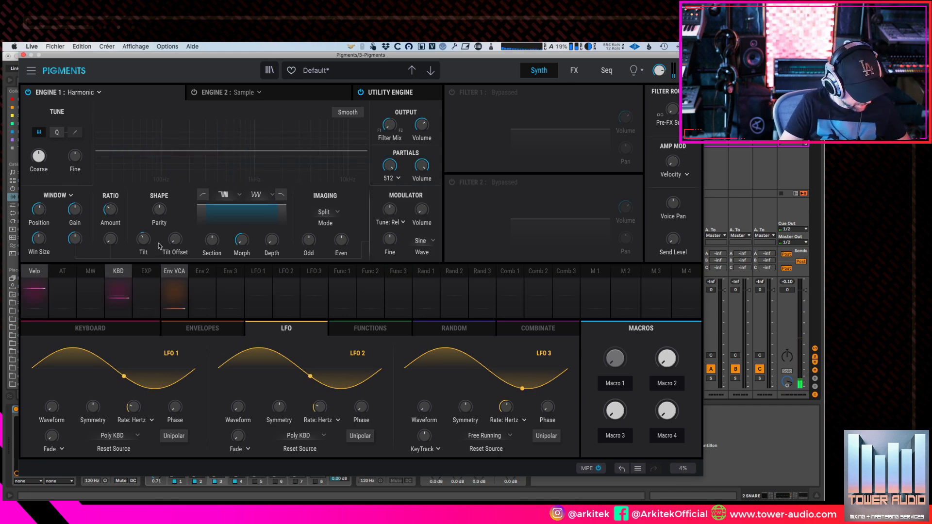
# - Sweep the Shape Tilt with the 512-partial limit, and raise the Tilt Offset to 6.44
pyautogui.moveTo(154, 250); pyautogui.dragTo(144, 228)
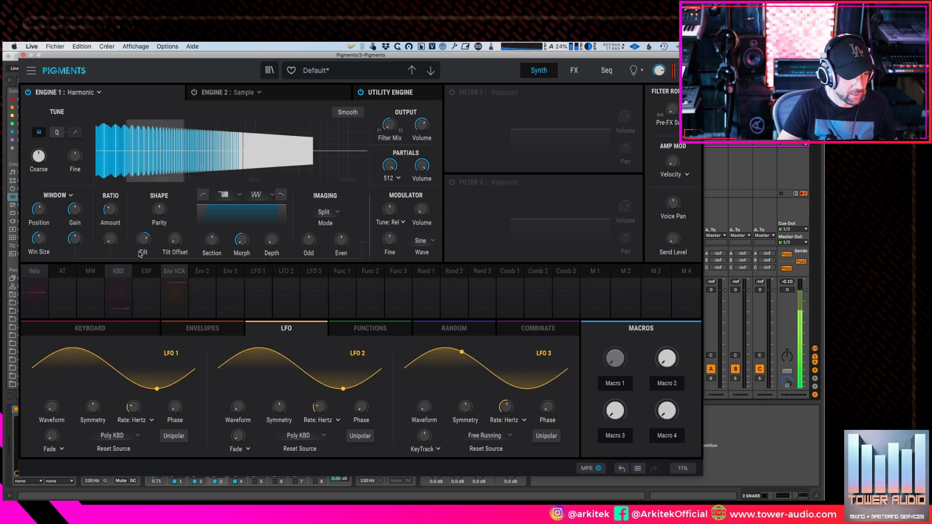
pyautogui.moveTo(174, 240); pyautogui.dragTo(171, 251)
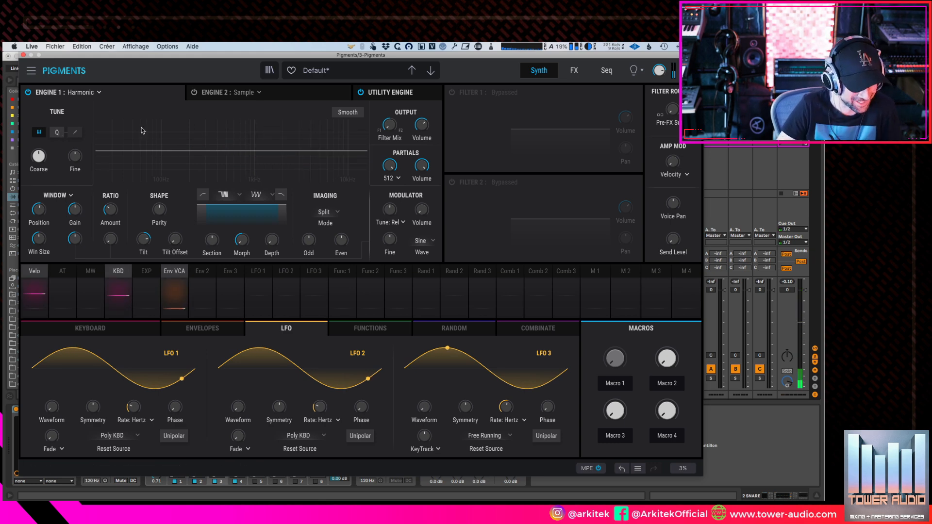
pyautogui.moveTo(157, 58); pyautogui.dragTo(160, 58)
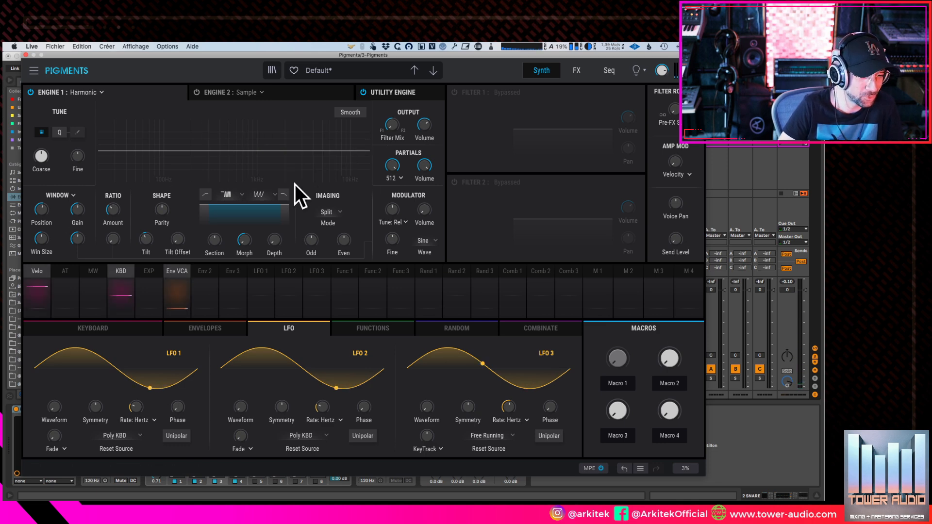
pyautogui.moveTo(180, 242)
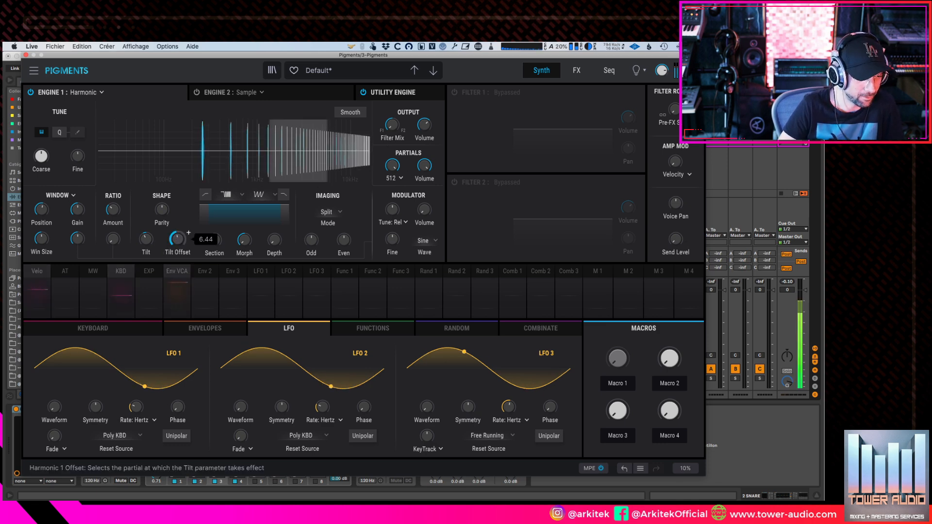
# - Sweep the Shape Tilt from negative values such as -0.272 upward, and raise the Tilt Offset
pyautogui.moveTo(149, 241); pyautogui.dragTo(149, 242)
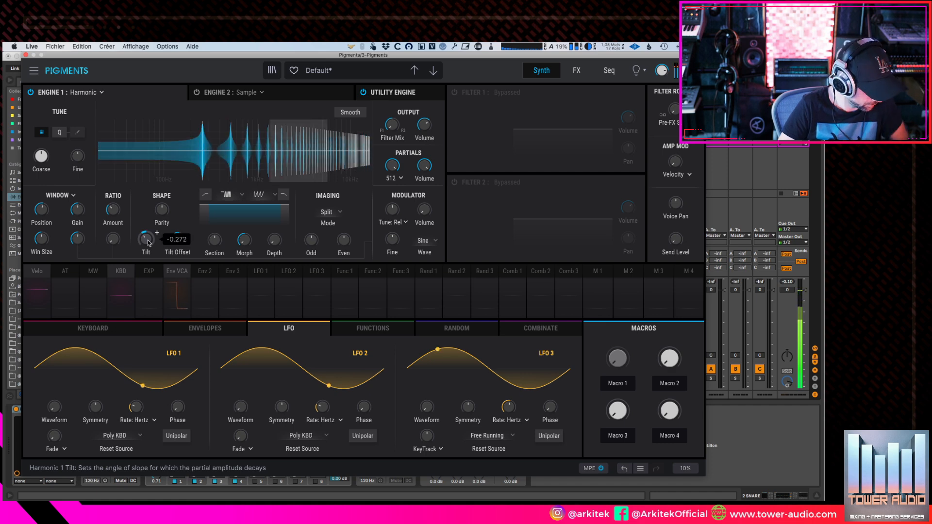
pyautogui.moveTo(149, 242); pyautogui.dragTo(149, 179)
pyautogui.moveTo(178, 239); pyautogui.dragTo(178, 209)
pyautogui.moveTo(147, 240); pyautogui.dragTo(177, 238)
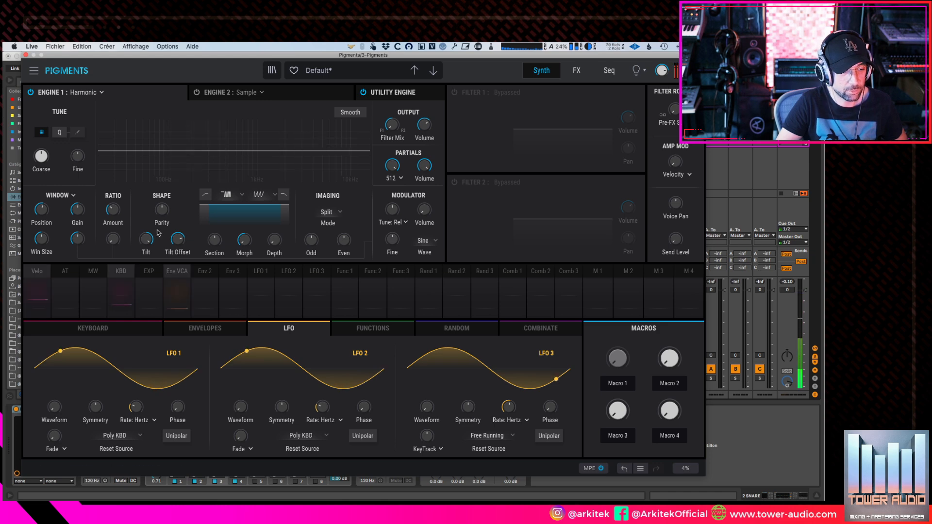
# - Sweep the Tilt Offset down to its minimum and up to 512, and readjust both the Tilt Offset and the Tilt
pyautogui.moveTo(178, 238); pyautogui.dragTo(178, 271)
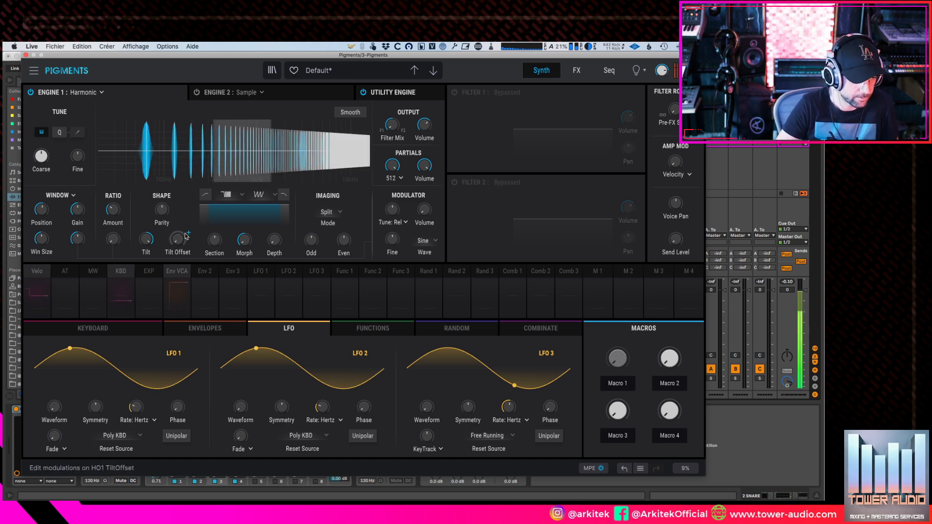
pyautogui.moveTo(177, 239)
pyautogui.mouseDown()
pyautogui.moveTo(178, 225)
pyautogui.moveTo(182, 241)
pyautogui.mouseUp()
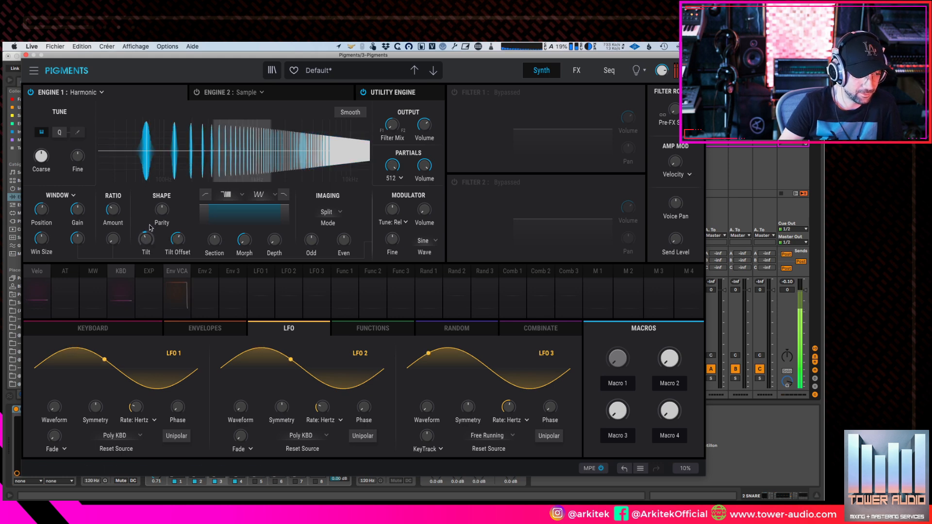
pyautogui.doubleClick(186, 235)
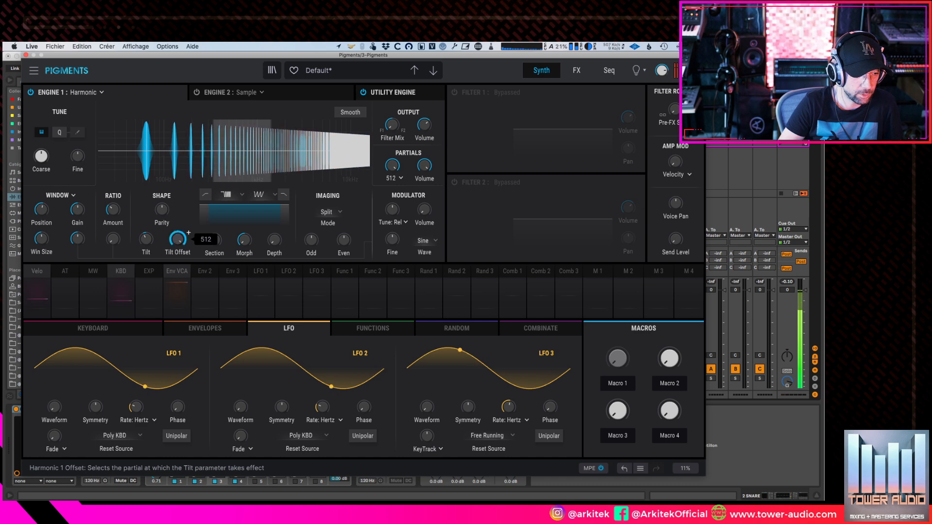
pyautogui.moveTo(180, 234); pyautogui.dragTo(146, 247)
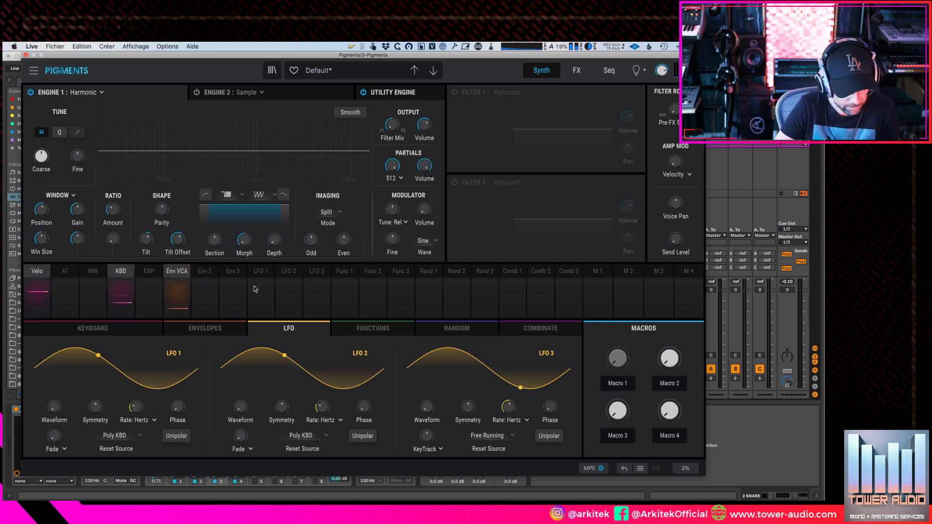
# - Modulate the Tilt Offset with LFO 1 by 0.14 and the Tilt with LFO 2 by 0.25
pyautogui.click(261, 271)
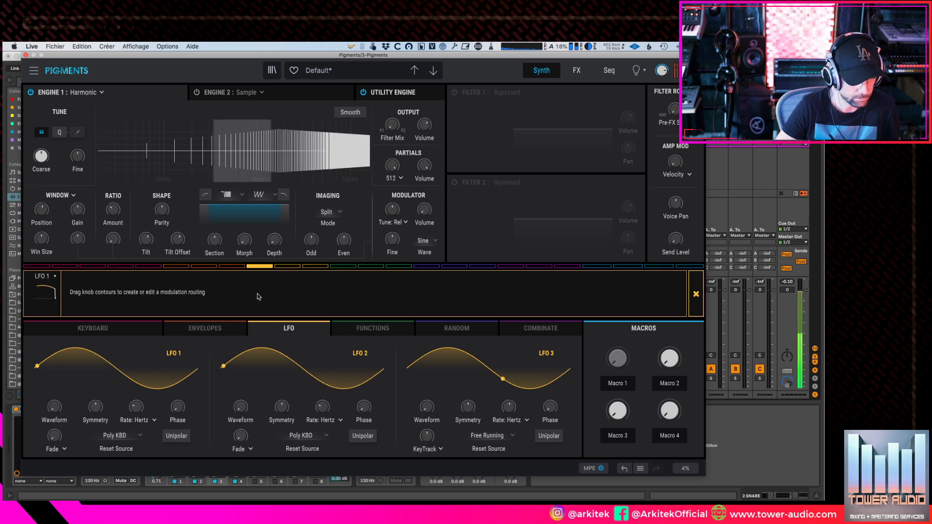
pyautogui.moveTo(182, 233); pyautogui.dragTo(182, 226)
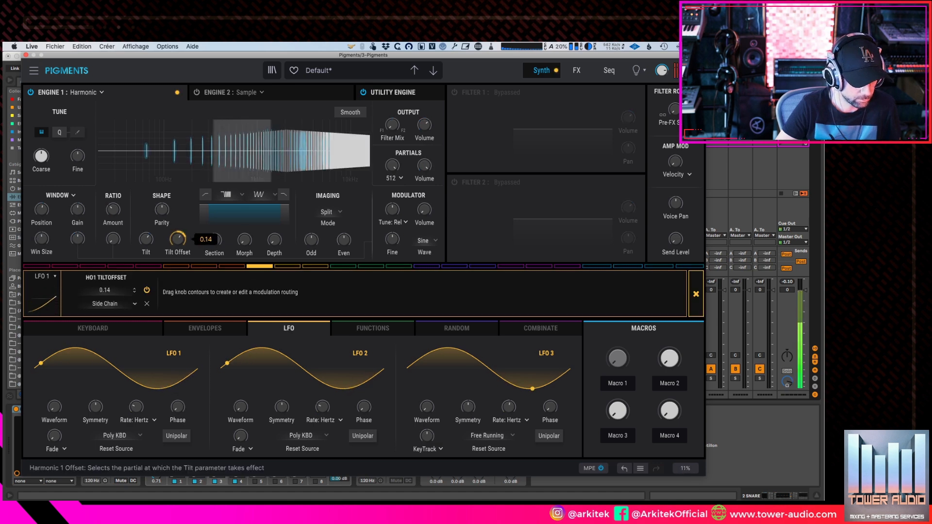
pyautogui.click(291, 269)
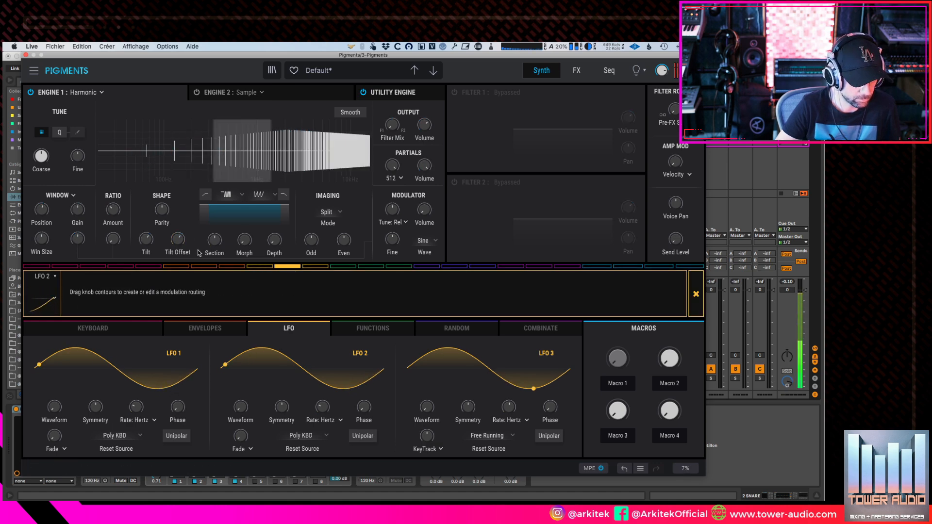
pyautogui.moveTo(146, 239); pyautogui.dragTo(146, 228)
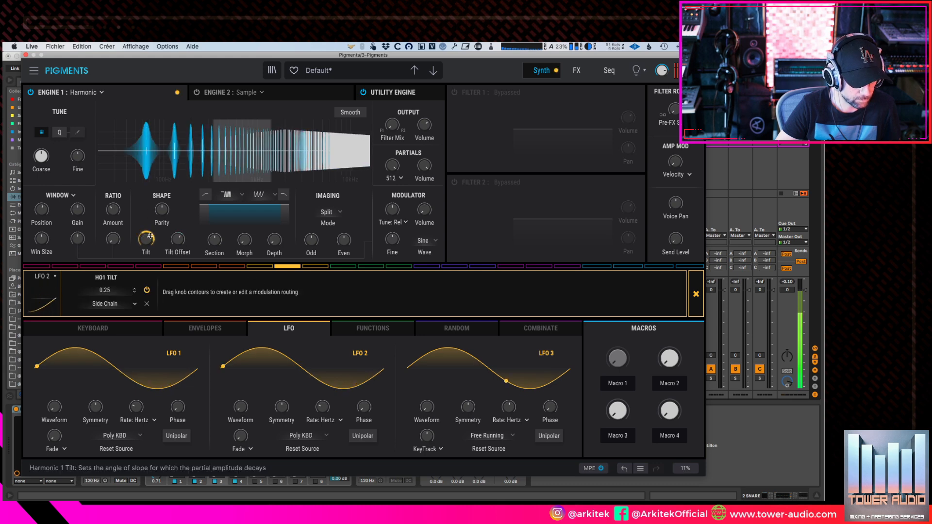
# - Morph LFO 2's waveform to a blend of 46.4% Triangle and 53.6% Square
pyautogui.moveTo(240, 407); pyautogui.dragTo(241, 401)
pyautogui.moveTo(241, 406); pyautogui.dragTo(240, 404)
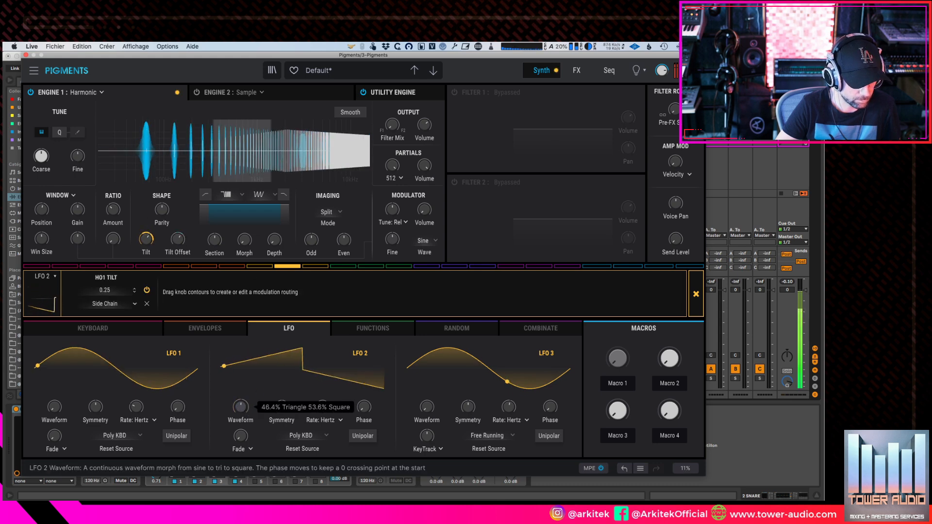
# - Leave the LFO 2 modulation view, set the Tilt Offset to about 1.45 and readjust the Shape Tilt
pyautogui.click(697, 312)
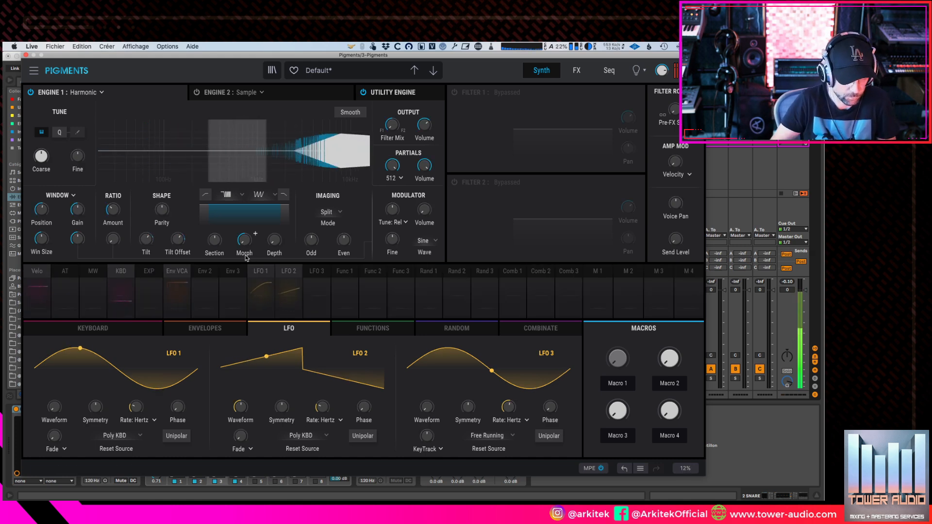
pyautogui.moveTo(178, 239); pyautogui.dragTo(178, 270)
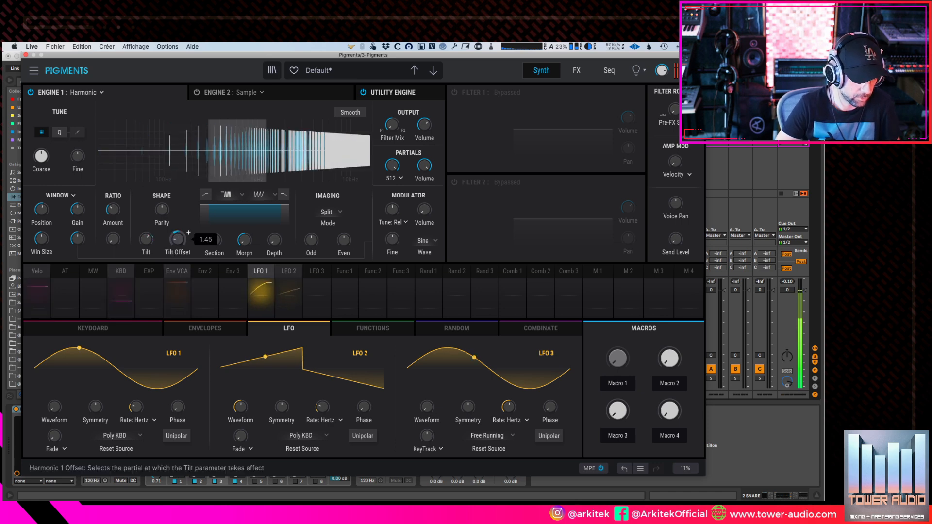
pyautogui.moveTo(145, 239); pyautogui.dragTo(145, 246)
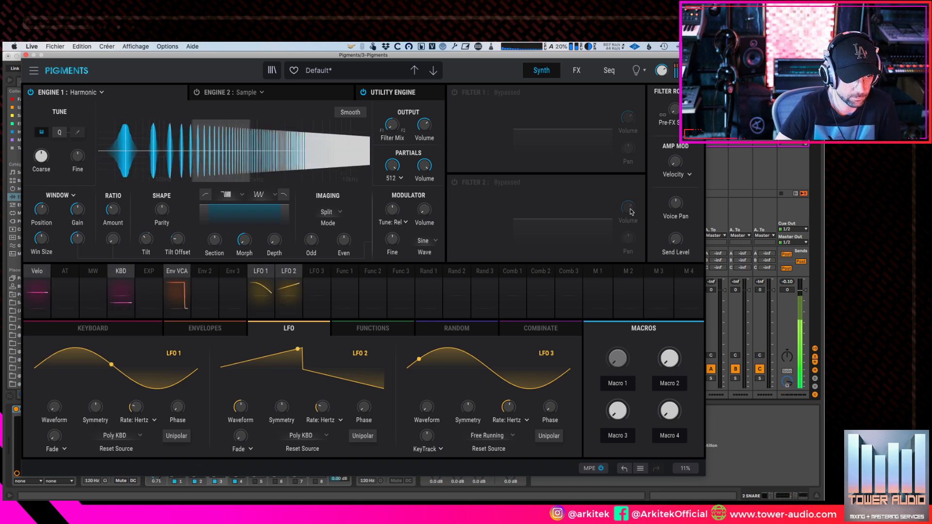
# - Change Engine 2 from Sample to Analog and compare its controls with those of Engine 1
pyautogui.click(289, 92)
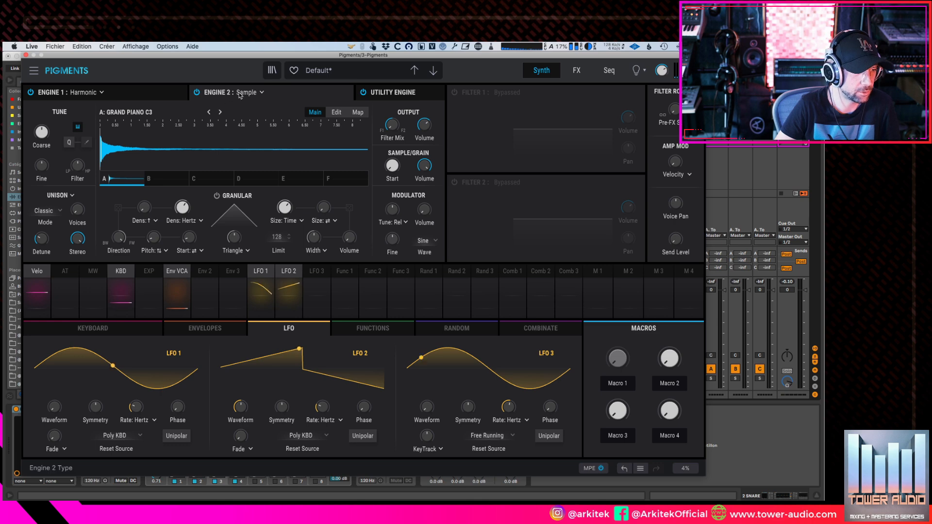
pyautogui.click(239, 94)
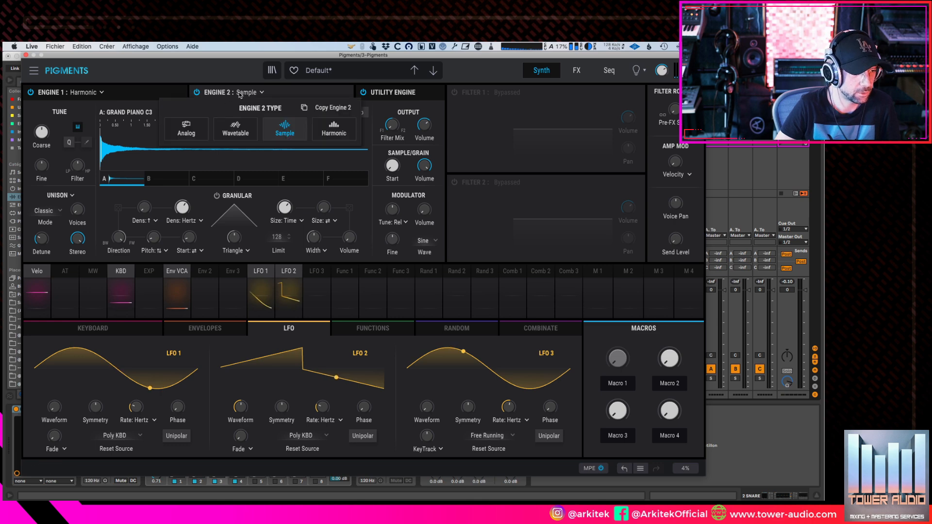
pyautogui.click(178, 134)
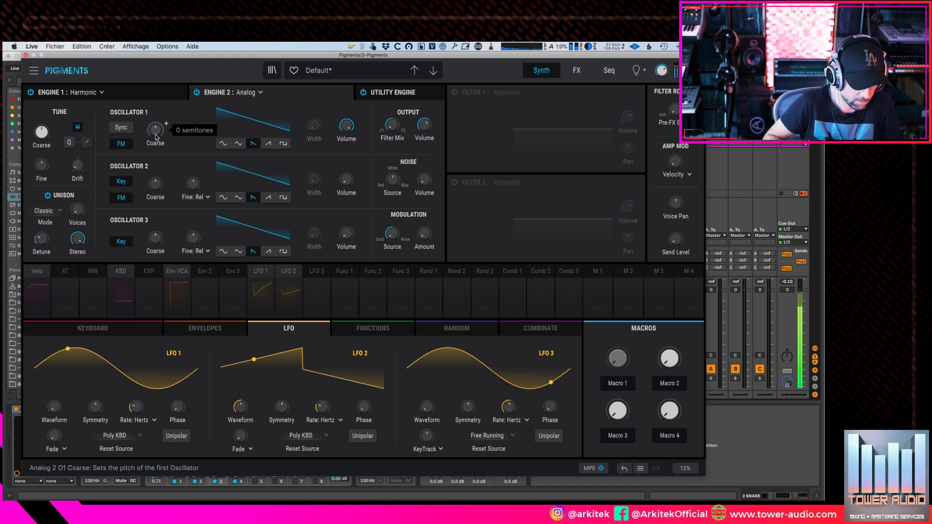
pyautogui.click(142, 99)
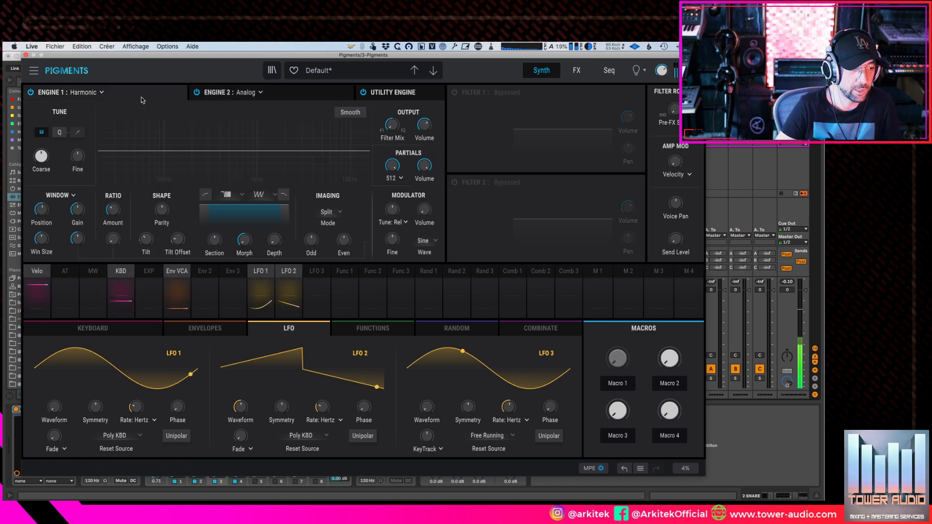
pyautogui.click(226, 93)
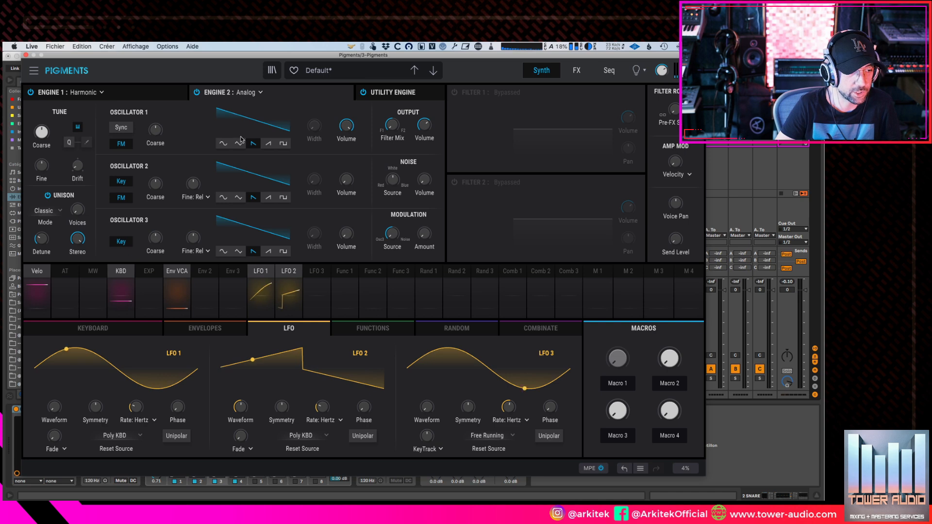
# - Switch Engine 2 to the Wavetable type and raise its wavetable Position
pyautogui.click(261, 93)
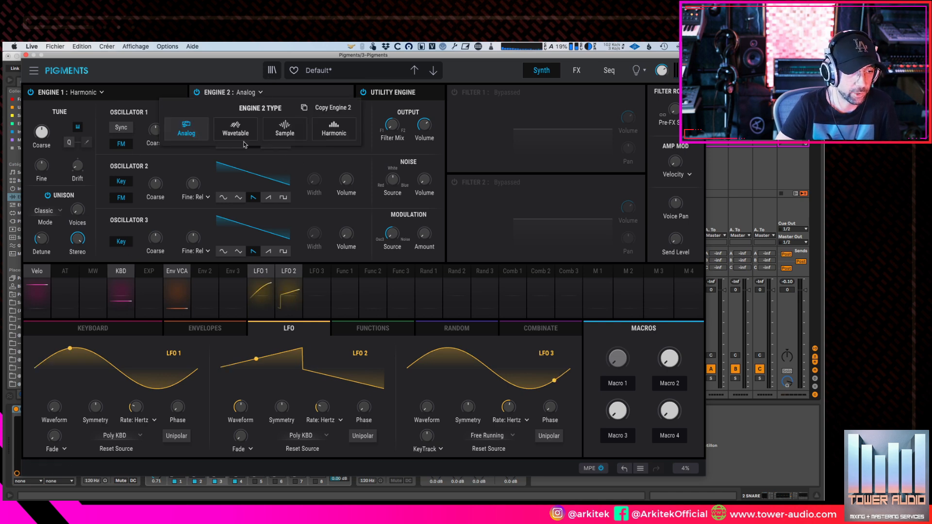
pyautogui.click(240, 131)
pyautogui.moveTo(385, 166); pyautogui.dragTo(387, 141)
pyautogui.moveTo(420, 176)
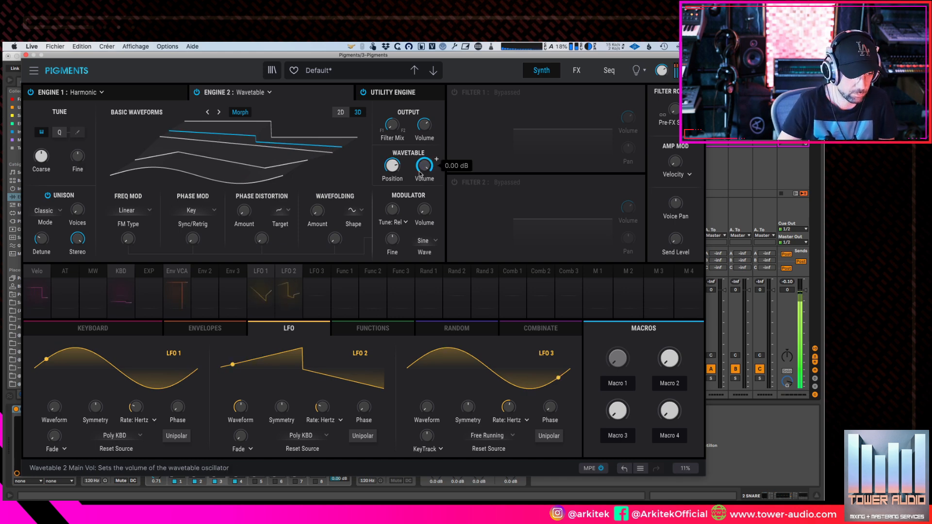
# - In Engine 1, set the Window Gain to about 15.1 dB, widen the window and try a Window FM of 0.464
pyautogui.click(158, 93)
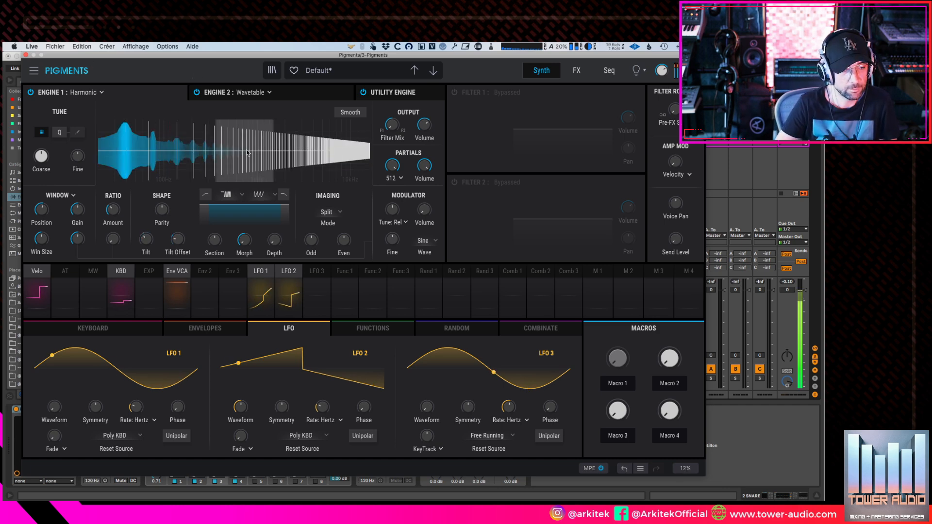
pyautogui.moveTo(81, 208)
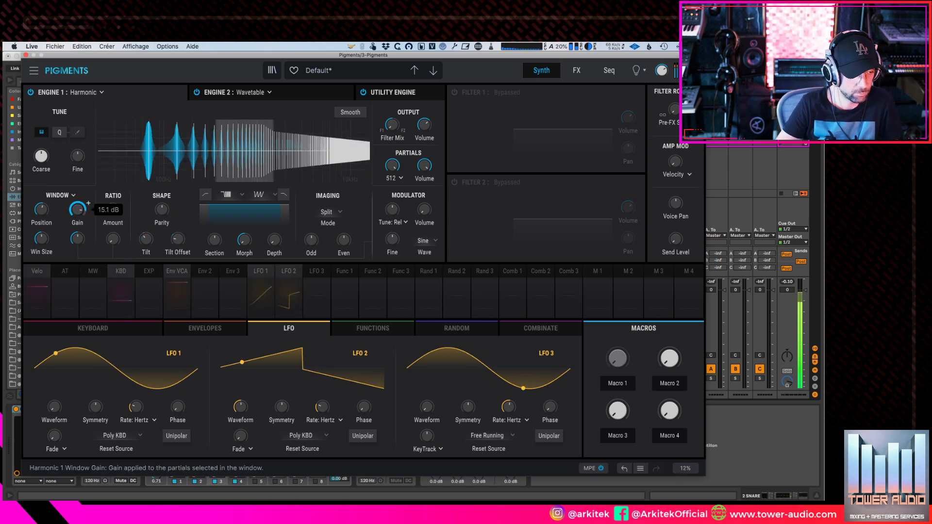
pyautogui.moveTo(42, 243)
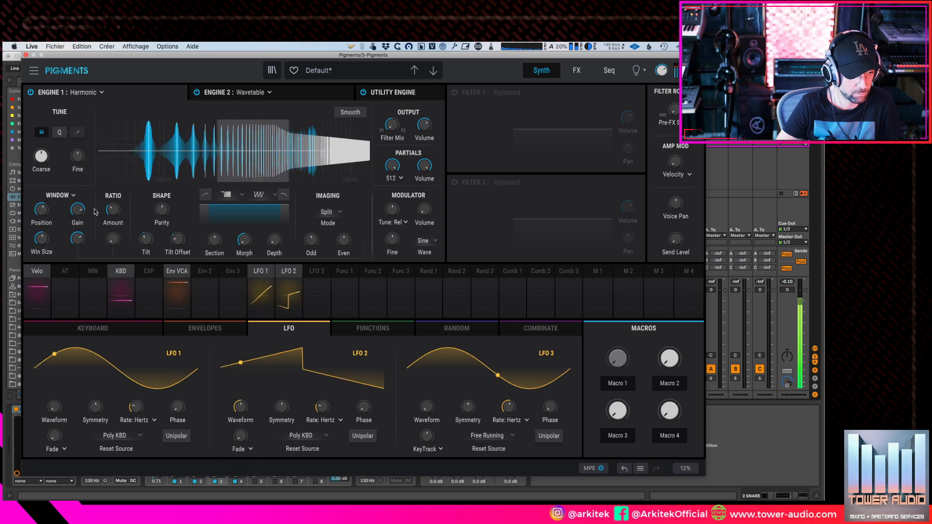
pyautogui.moveTo(113, 241)
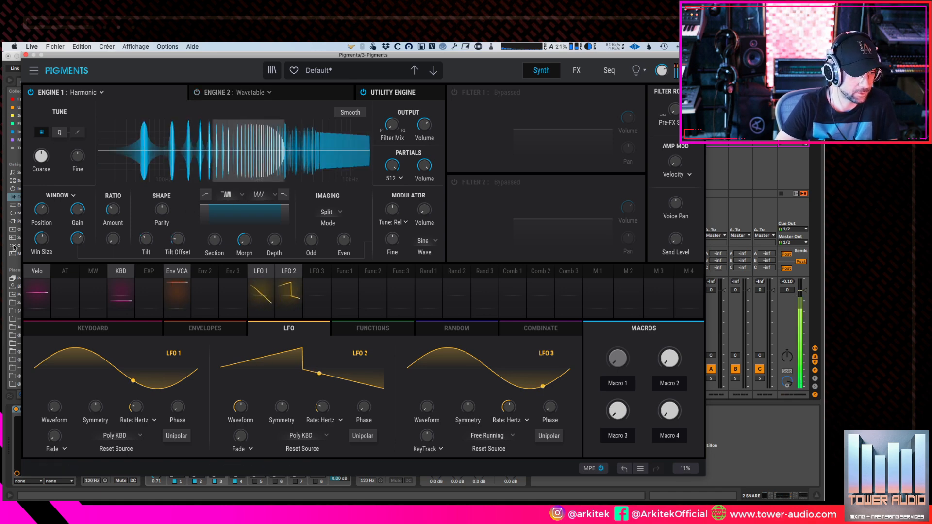
pyautogui.moveTo(78, 238)
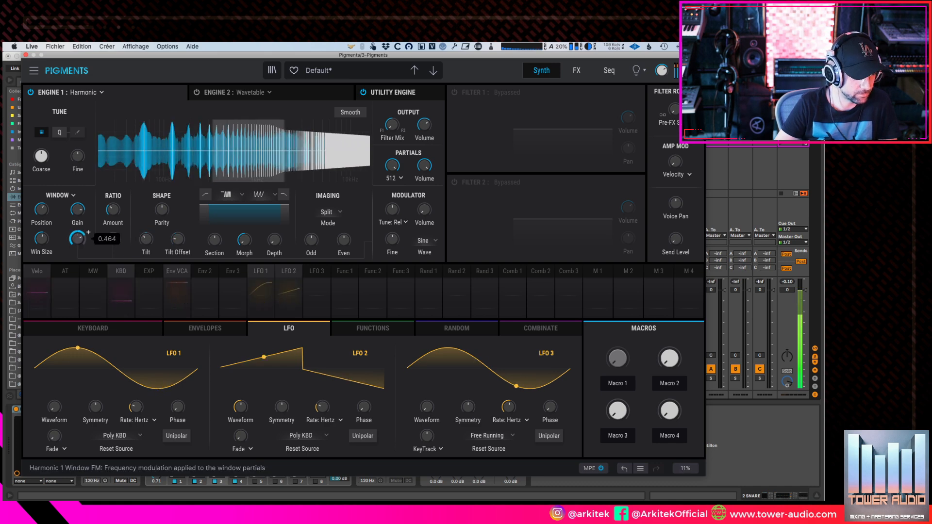
# - Raise the Shape Depth of Engine 1 and try Resona and Signal as Spectrum A
pyautogui.moveTo(168, 210)
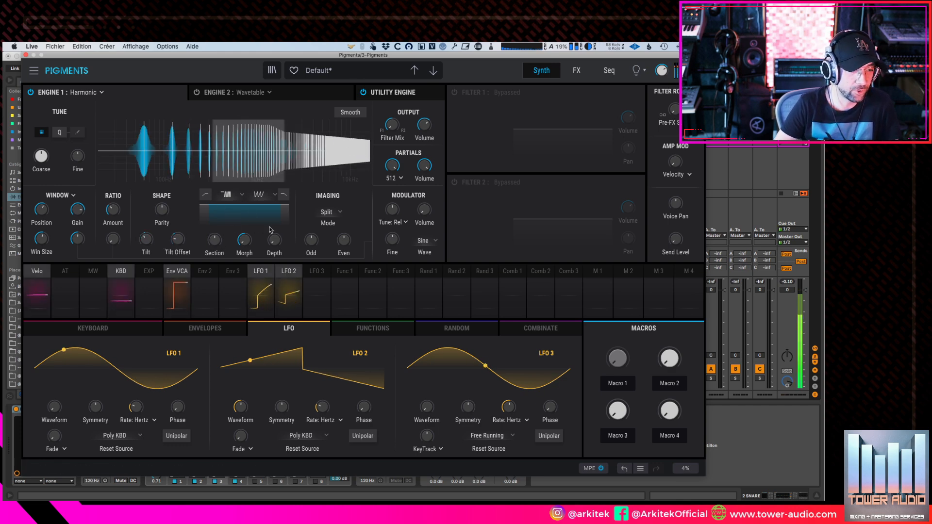
pyautogui.moveTo(216, 247)
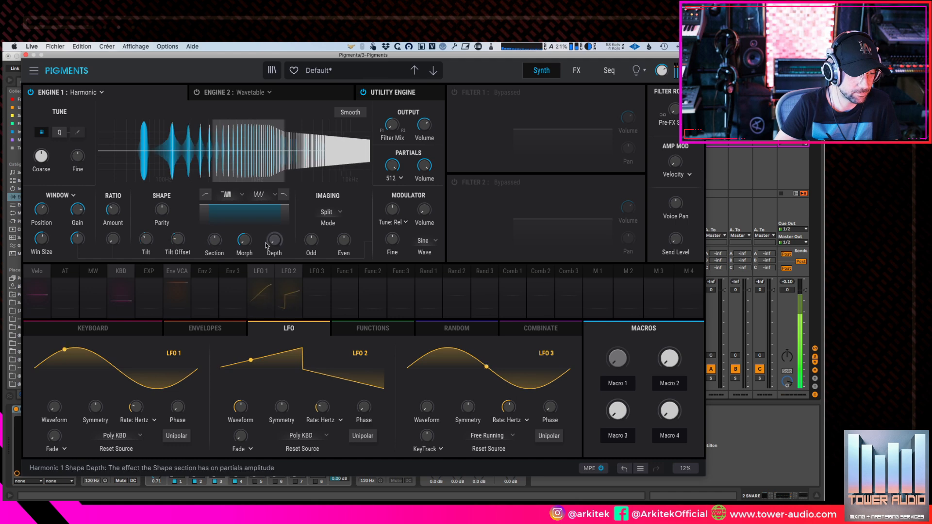
pyautogui.moveTo(274, 240)
pyautogui.mouseDown()
pyautogui.moveTo(274, 209)
pyautogui.moveTo(275, 226)
pyautogui.mouseUp()
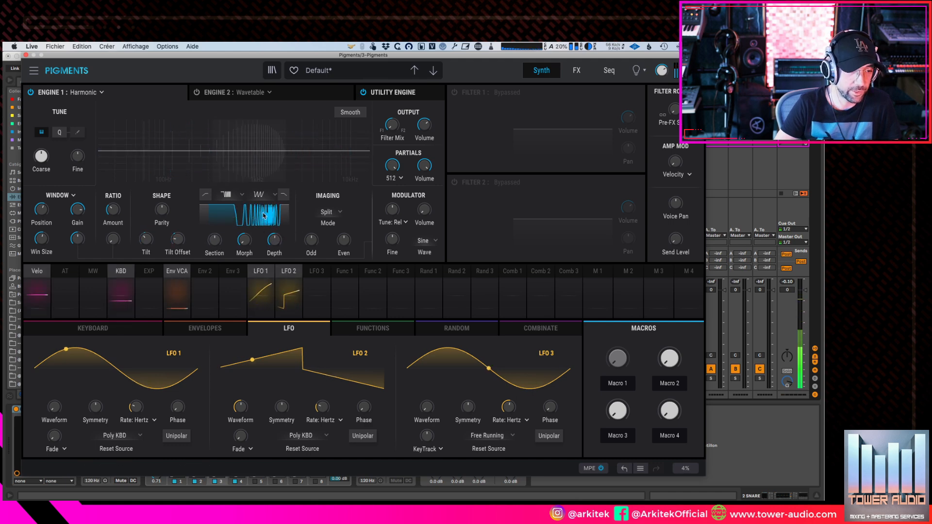
pyautogui.click(246, 216)
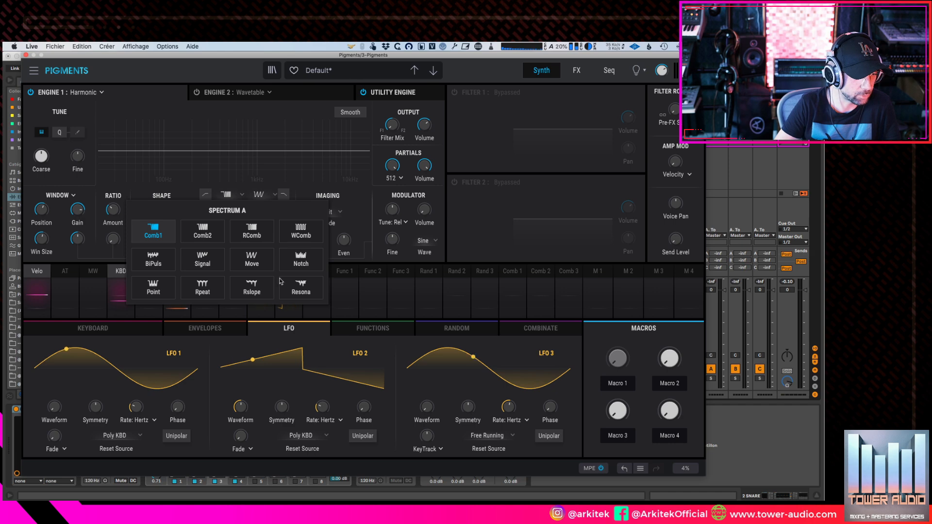
pyautogui.click(296, 282)
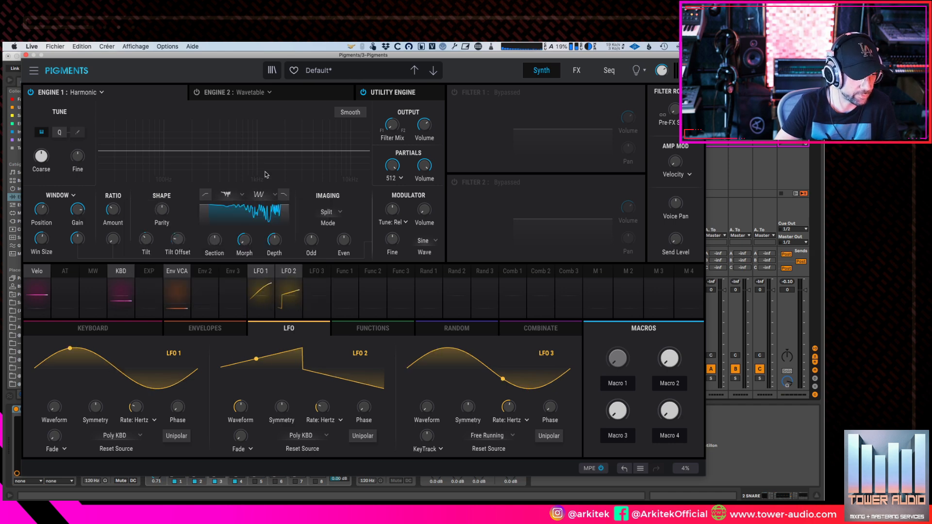
pyautogui.click(236, 196)
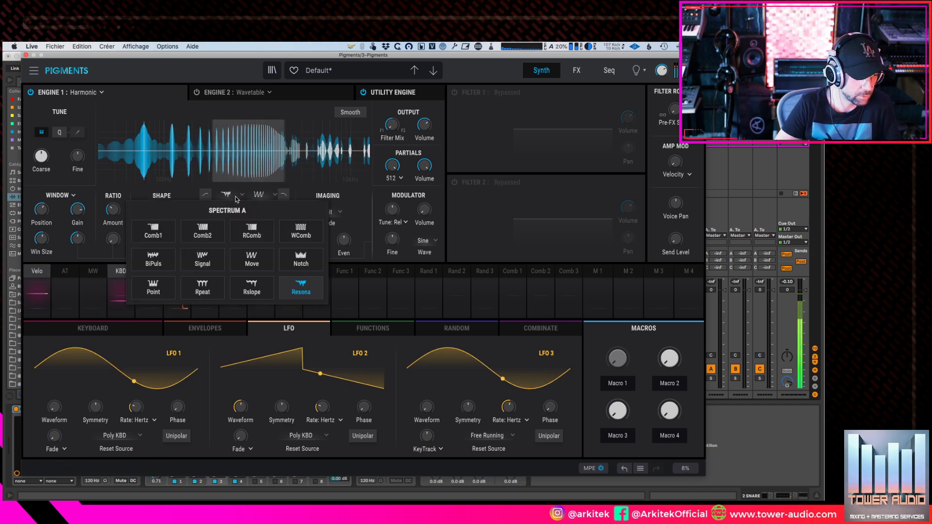
pyautogui.click(204, 259)
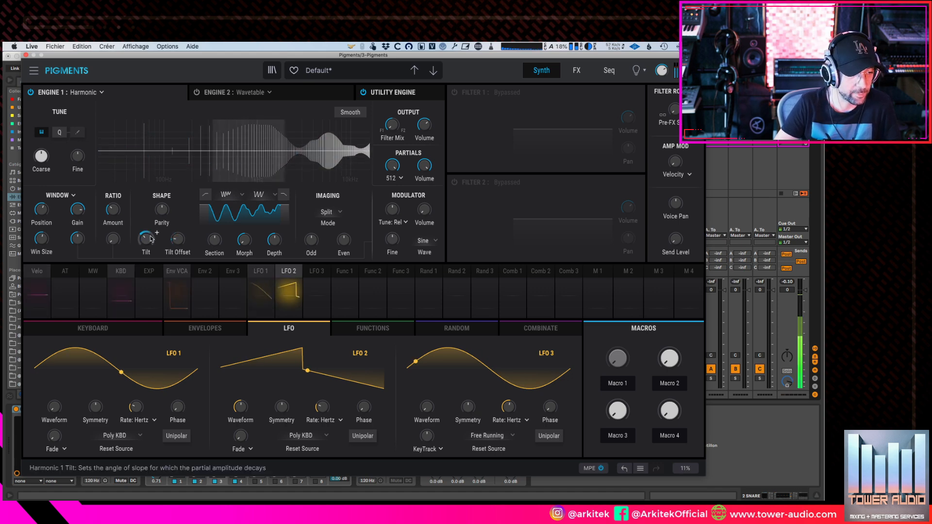
# - Reload the Default preset to reset all parameters
pyautogui.click(347, 68)
pyautogui.moveTo(360, 251)
pyautogui.click(434, 259)
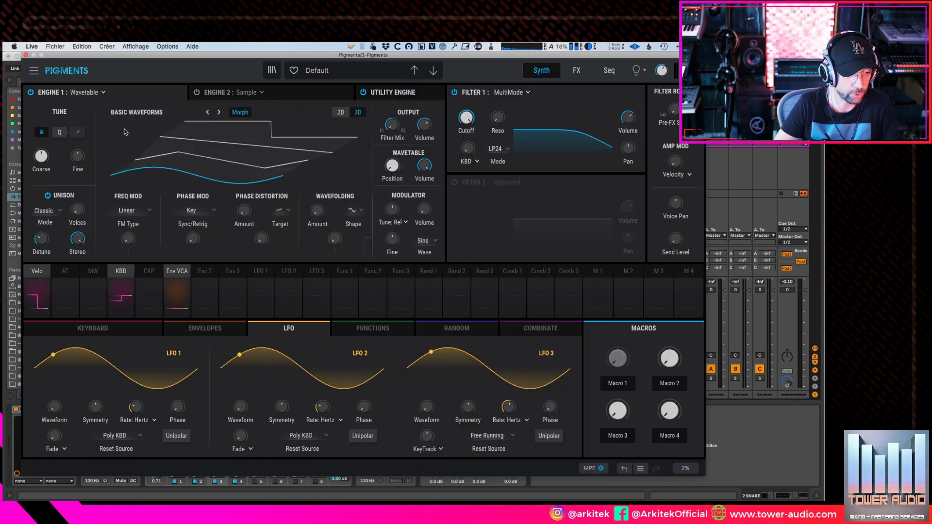
# - Set Engine 1 to the Harmonic type and bypass Filter 1
pyautogui.click(104, 92)
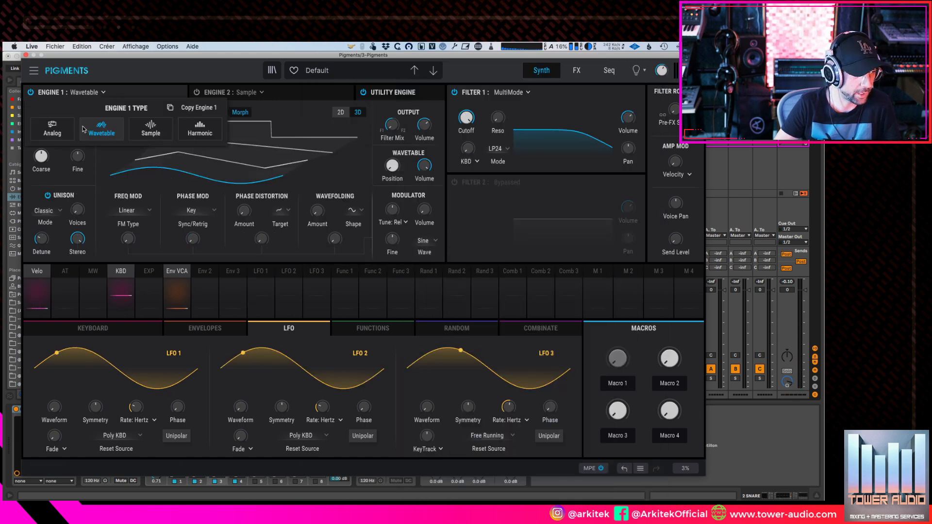
pyautogui.click(200, 129)
pyautogui.click(454, 92)
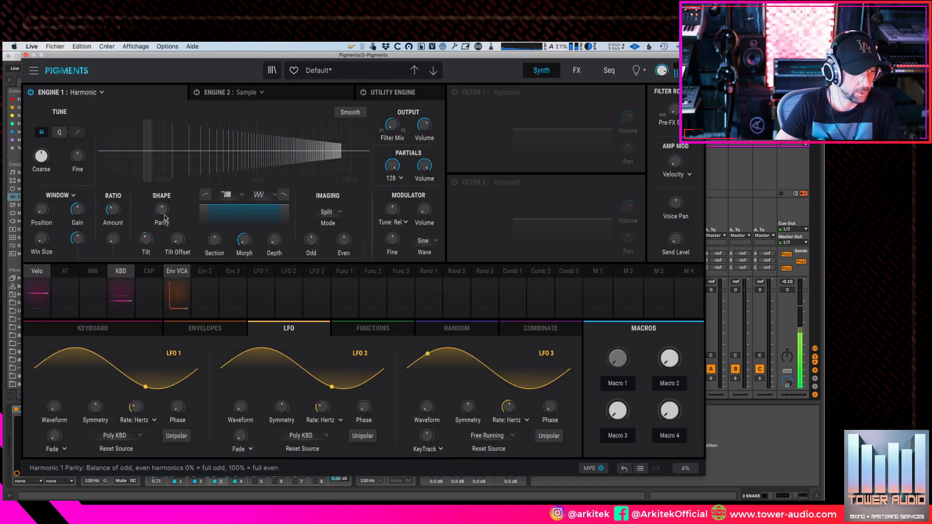
# - Raise the Shape Depth of the Harmonic engine and set the number of partials to 256
pyautogui.moveTo(274, 240); pyautogui.dragTo(275, 213)
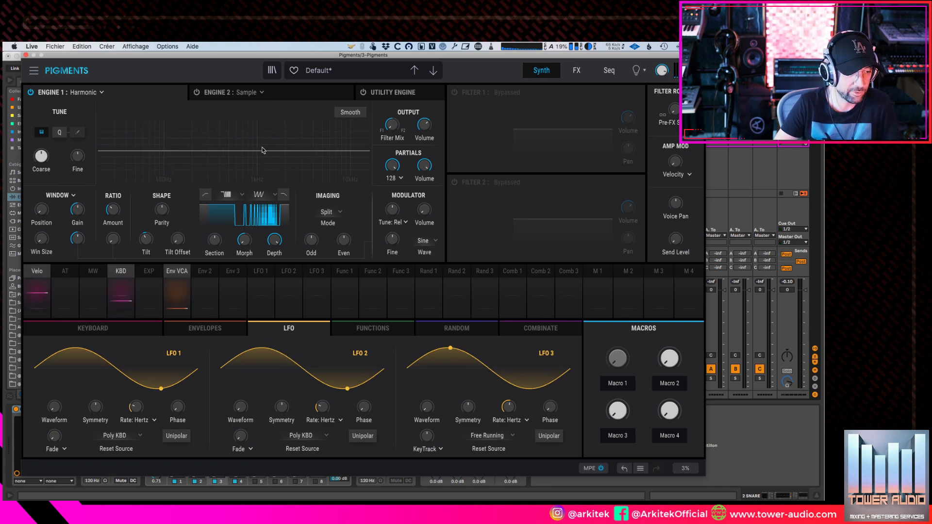
pyautogui.click(394, 179)
pyautogui.click(406, 257)
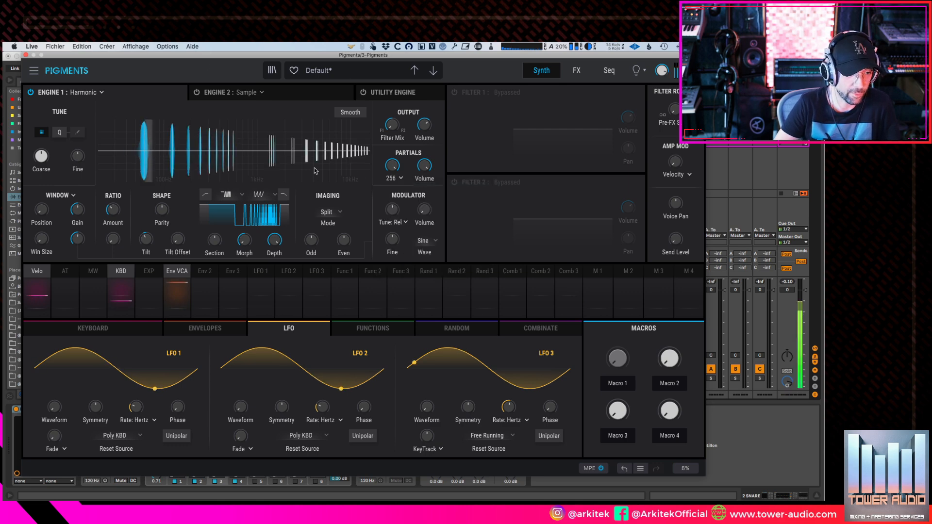
pyautogui.moveTo(275, 239); pyautogui.dragTo(274, 203)
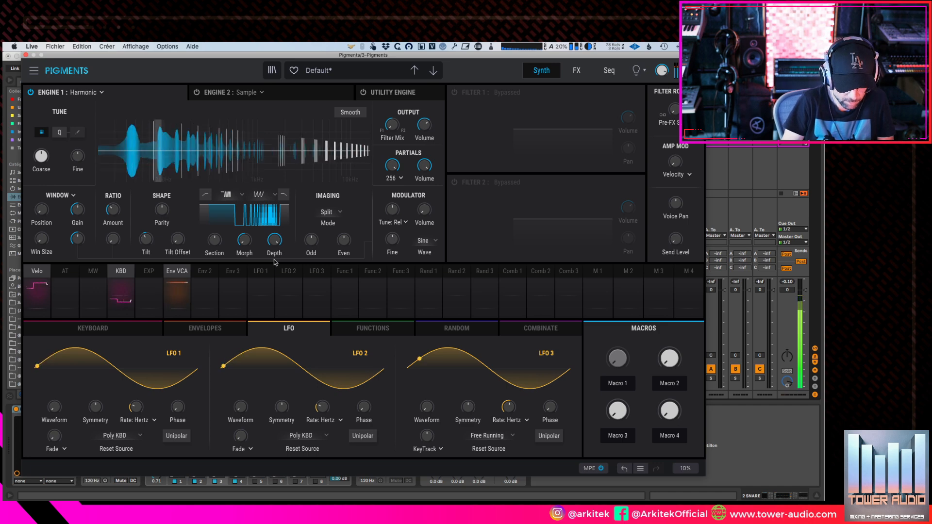
# - Sweep the Shape's Section and enable the edge curves at both ends of the spectrum
pyautogui.moveTo(244, 240); pyautogui.dragTo(214, 235)
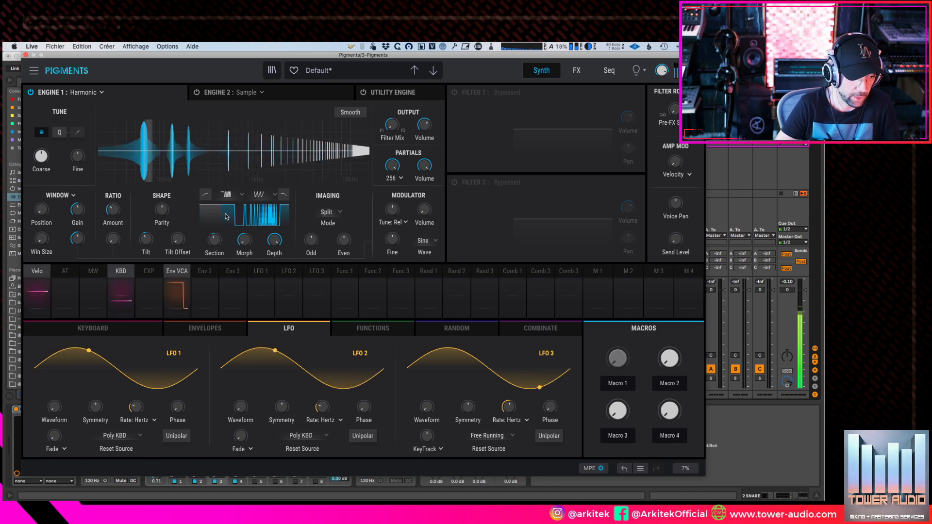
pyautogui.moveTo(214, 238); pyautogui.dragTo(215, 244)
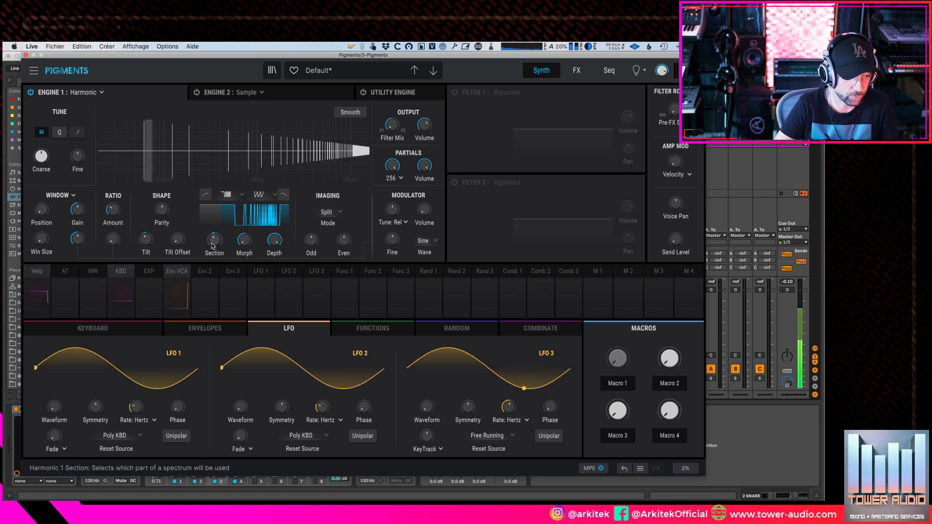
pyautogui.moveTo(214, 240)
pyautogui.mouseDown()
pyautogui.moveTo(214, 232)
pyautogui.moveTo(214, 241)
pyautogui.mouseUp()
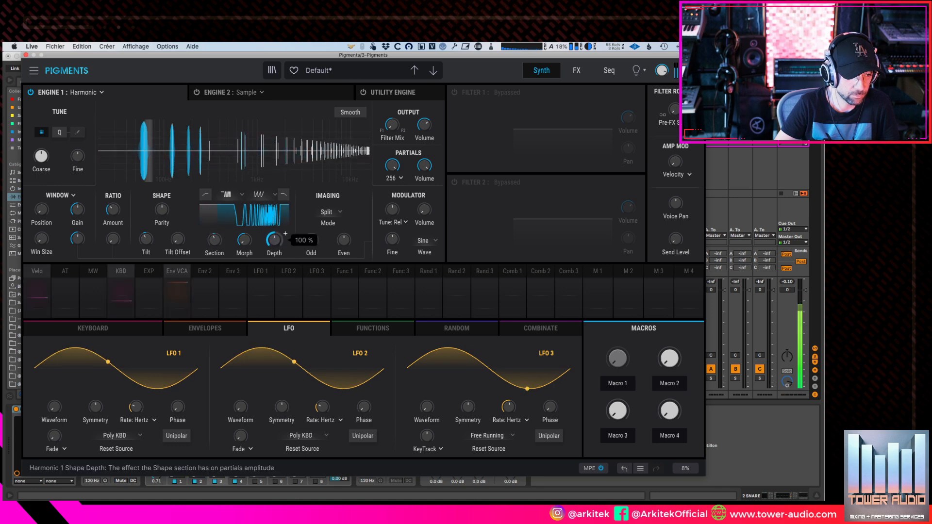
pyautogui.click(205, 194)
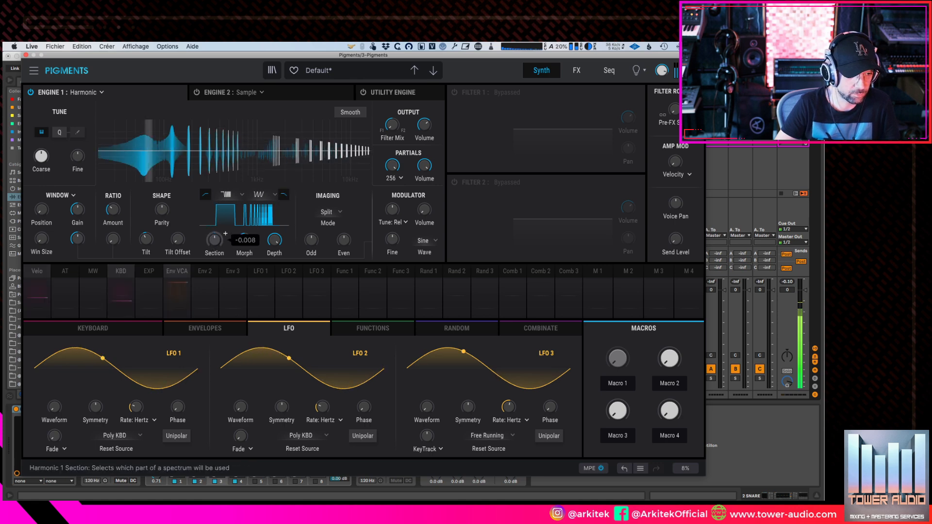
pyautogui.moveTo(214, 240); pyautogui.dragTo(225, 233)
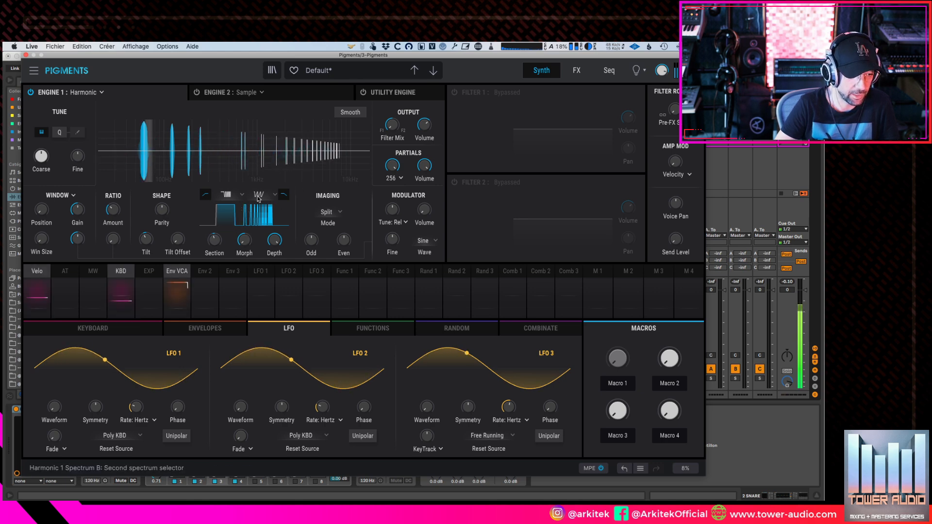
# - Set Spectrum A of the Shape section to Move
pyautogui.click(240, 195)
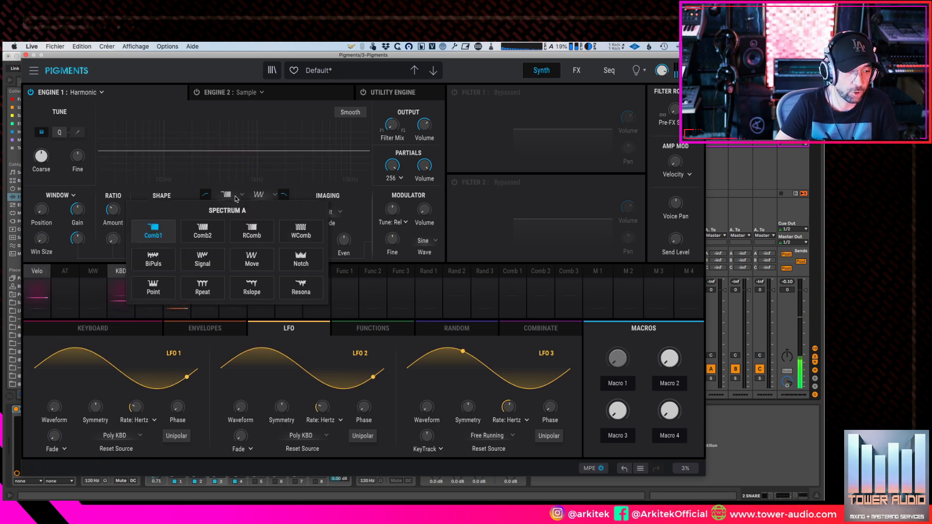
pyautogui.click(253, 262)
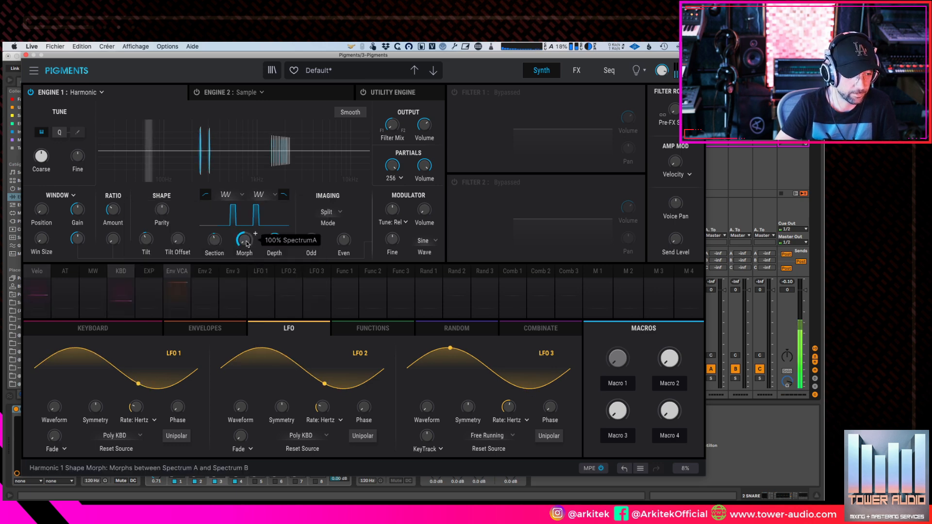
# - Vary the Shape Depth up to 200% and sweep the Morph to compare its effect on the partials
pyautogui.moveTo(274, 240); pyautogui.dragTo(274, 287)
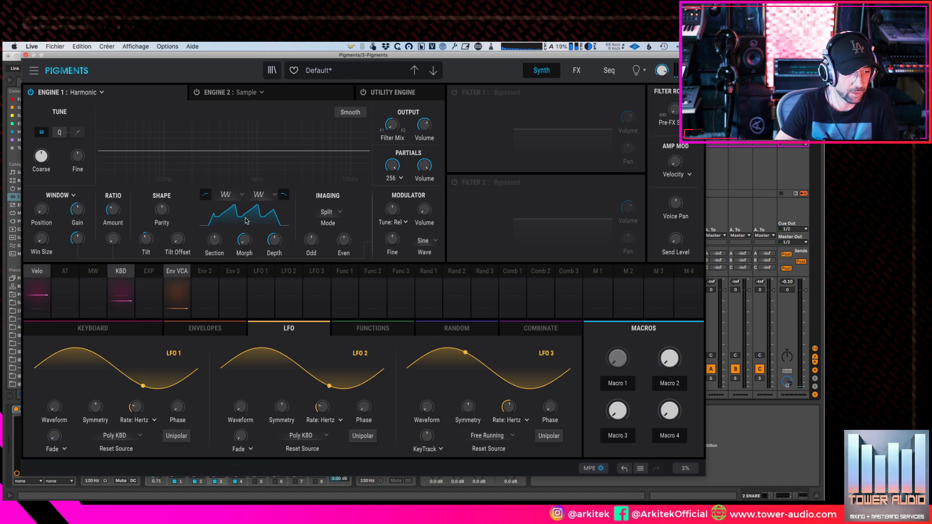
pyautogui.moveTo(274, 239); pyautogui.dragTo(274, 196)
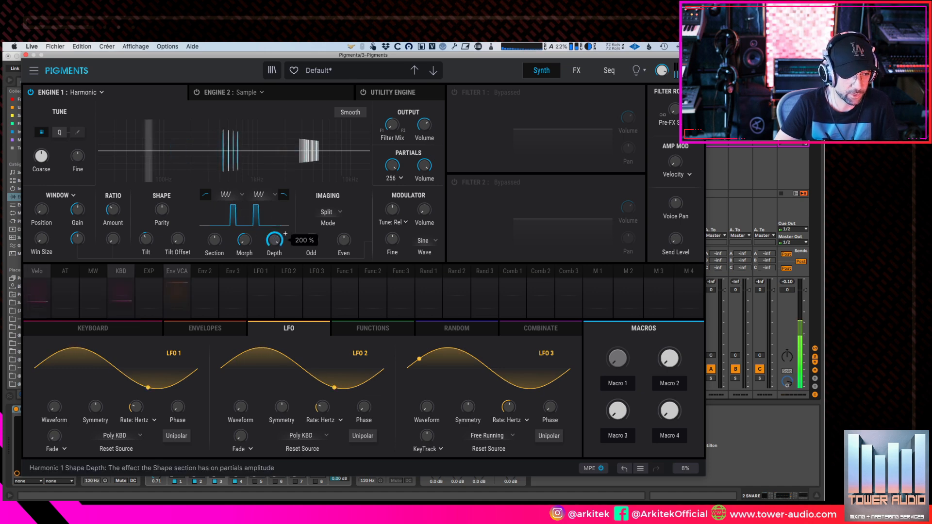
pyautogui.moveTo(274, 240); pyautogui.dragTo(274, 261)
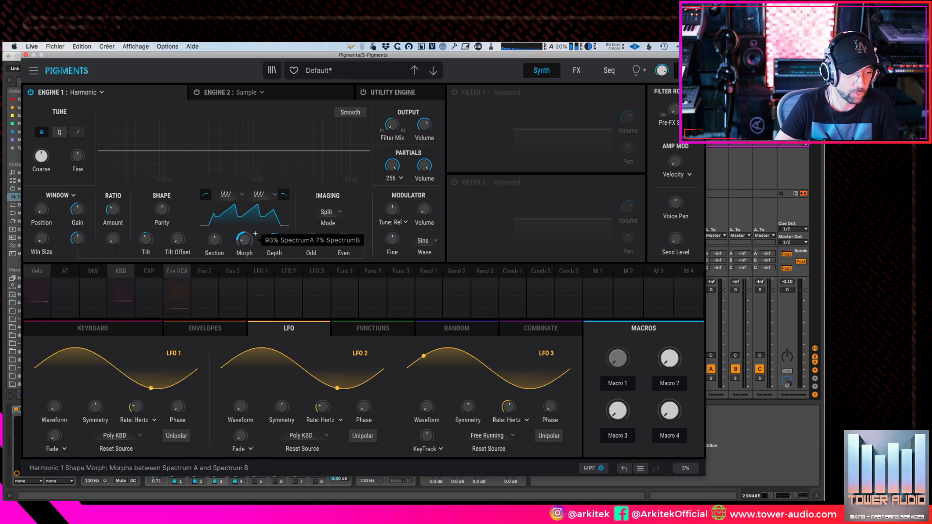
# - Set Spectrum B of the Shape section to Rpeat and sweep the Morph between both spectra
pyautogui.click(259, 194)
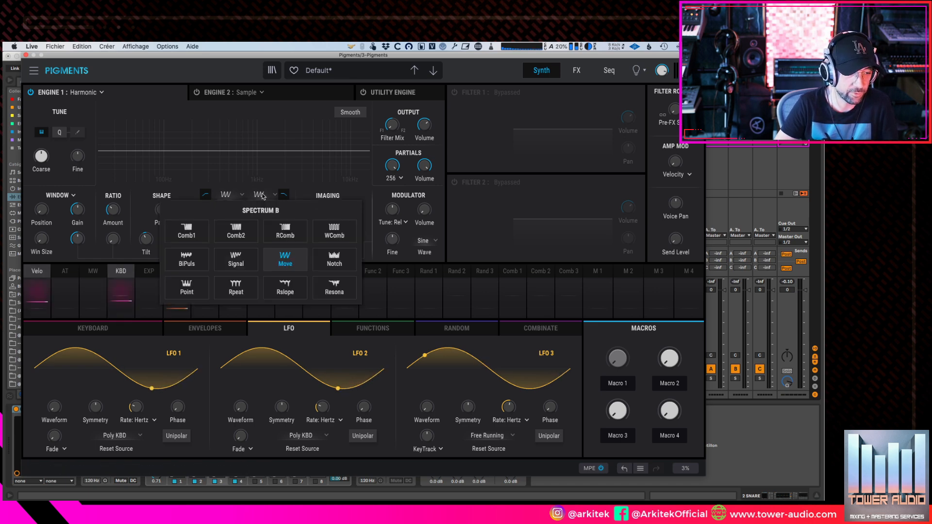
pyautogui.click(236, 287)
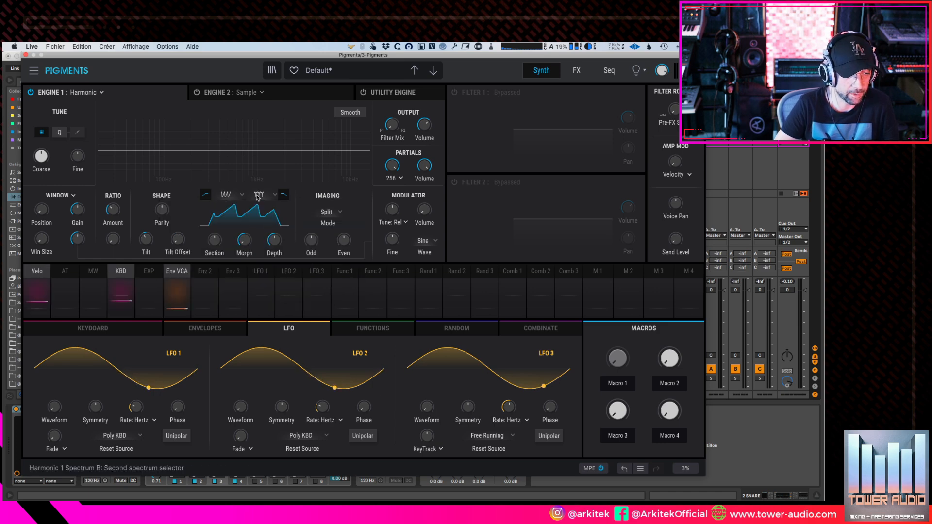
pyautogui.moveTo(244, 239)
pyautogui.mouseDown()
pyautogui.moveTo(244, 213)
pyautogui.moveTo(244, 244)
pyautogui.mouseUp()
# - Assign LFO 1 to modulate the Shape's Morph with an amount of 1.00
pyautogui.click(252, 274)
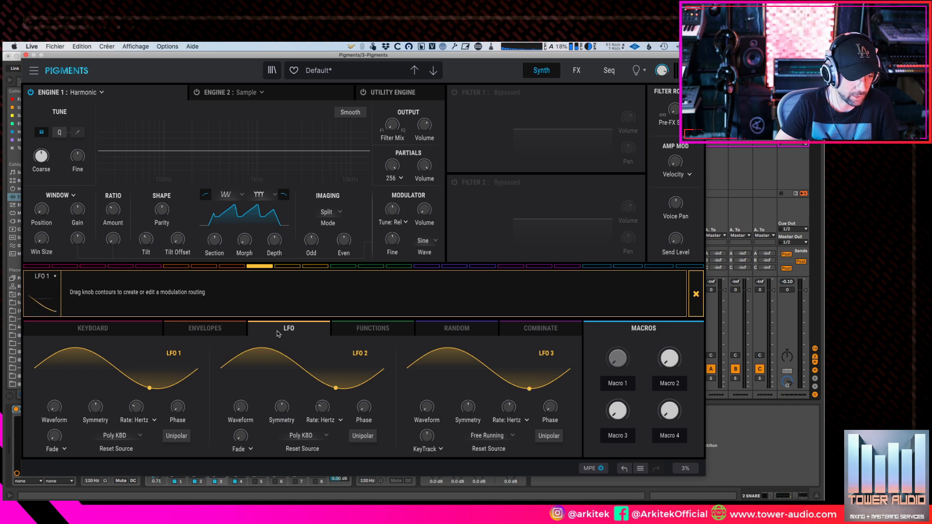
pyautogui.moveTo(245, 239); pyautogui.dragTo(244, 228)
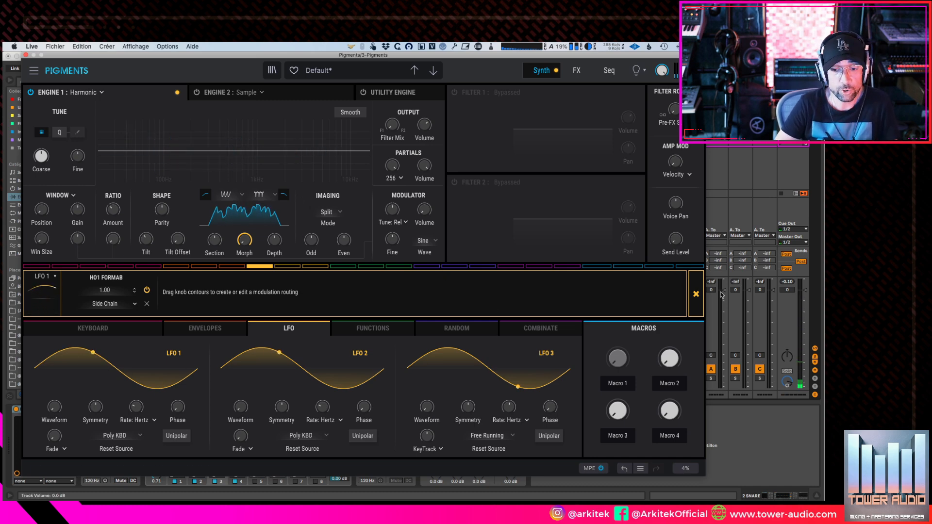
pyautogui.click(696, 292)
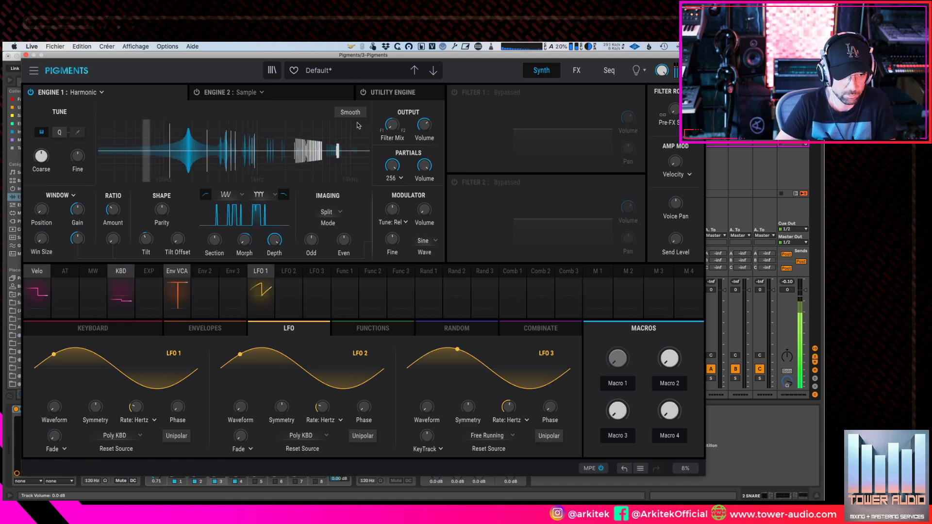
# - Raise the Tilt Offset and reshape the LFO 1 and LFO 2 waveforms, adjusting LFO 1's rate and phase
pyautogui.moveTo(224, 242); pyautogui.dragTo(244, 243)
pyautogui.moveTo(178, 244); pyautogui.dragTo(178, 242)
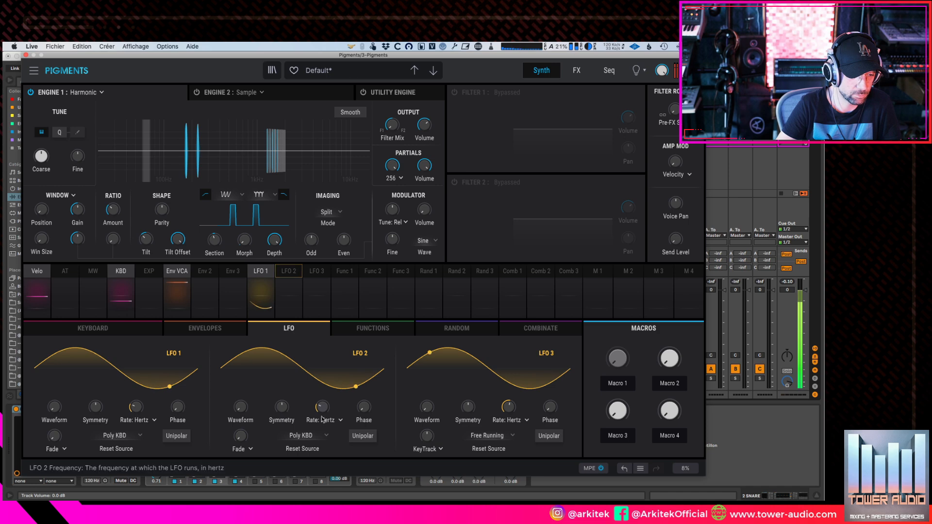
pyautogui.moveTo(241, 412); pyautogui.dragTo(234, 407)
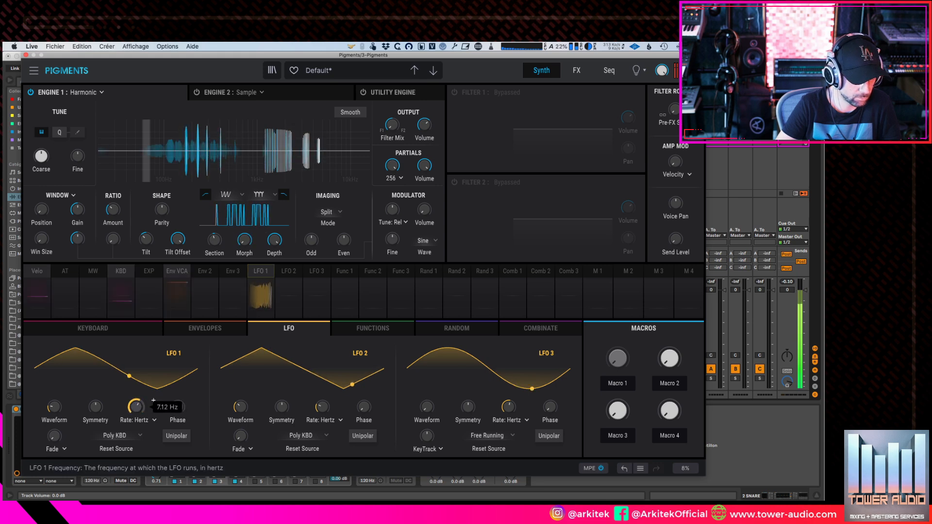
pyautogui.moveTo(179, 407); pyautogui.dragTo(188, 400)
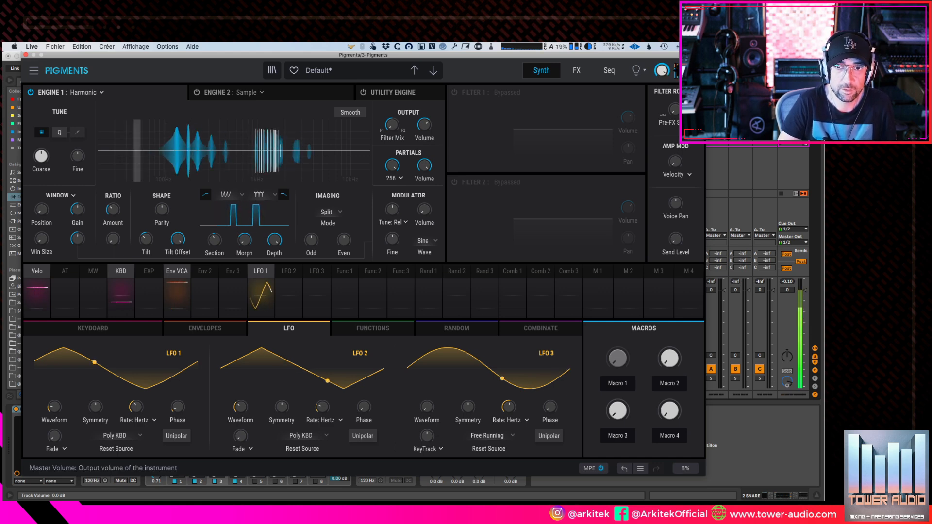
# - Replace the Delay in FX A with the PS Delay effect
pyautogui.click(576, 71)
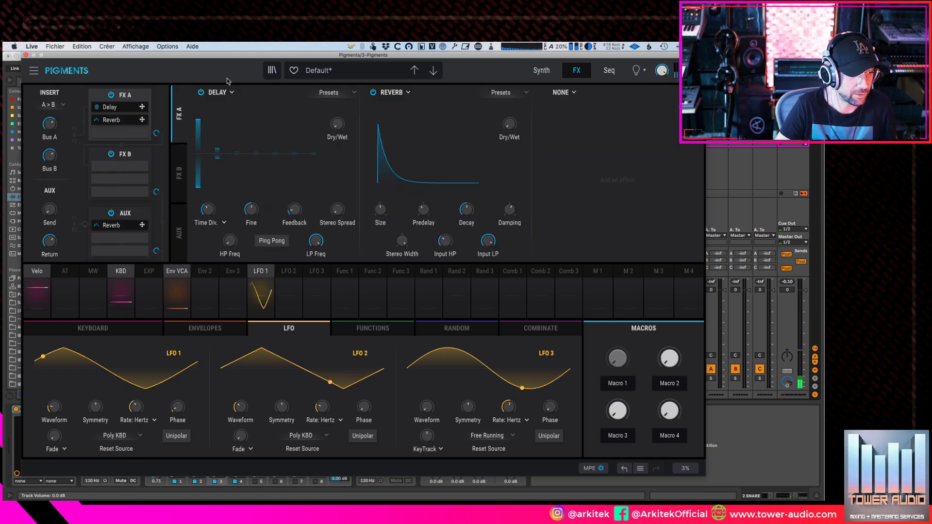
pyautogui.click(218, 92)
pyautogui.click(334, 216)
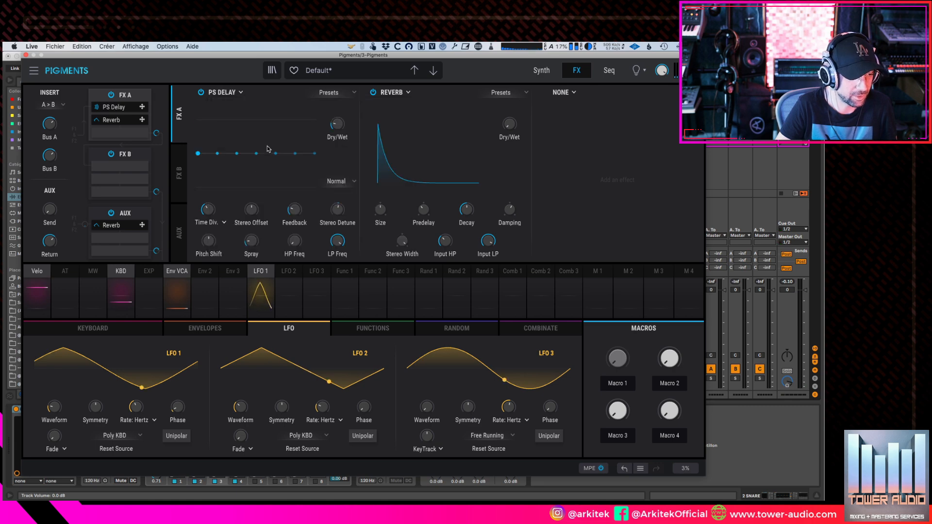
# - Audition the Fifth Rush and Falling Down presets of the PS Delay and load the Ether preset
pyautogui.click(330, 93)
pyautogui.click(333, 146)
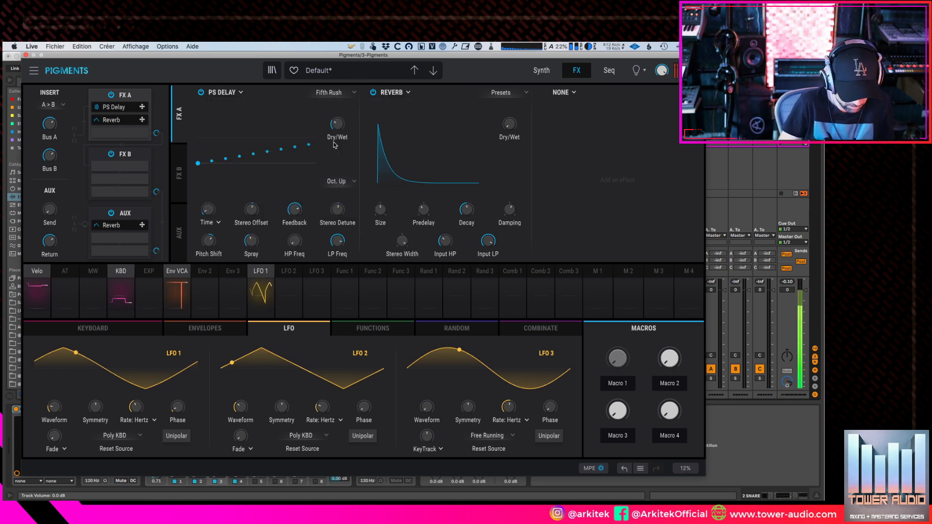
pyautogui.click(330, 92)
pyautogui.click(345, 139)
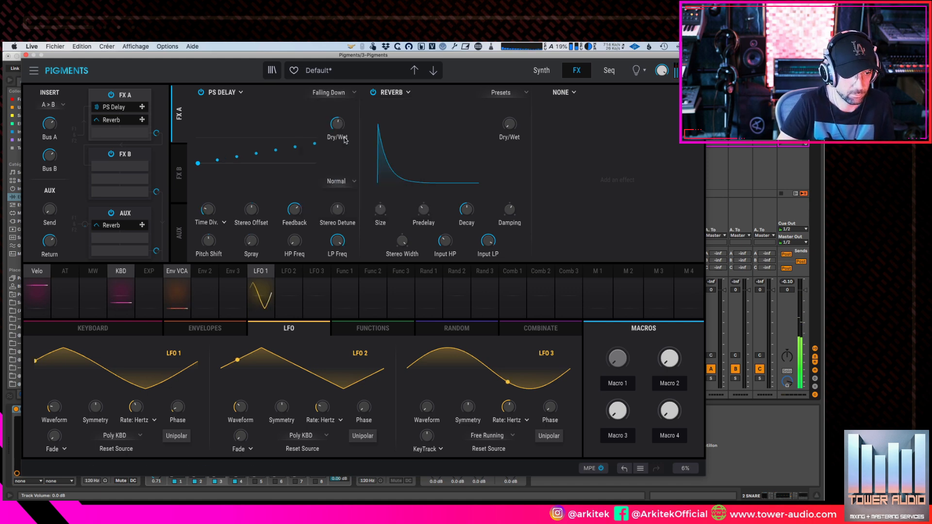
pyautogui.click(341, 96)
pyautogui.click(340, 129)
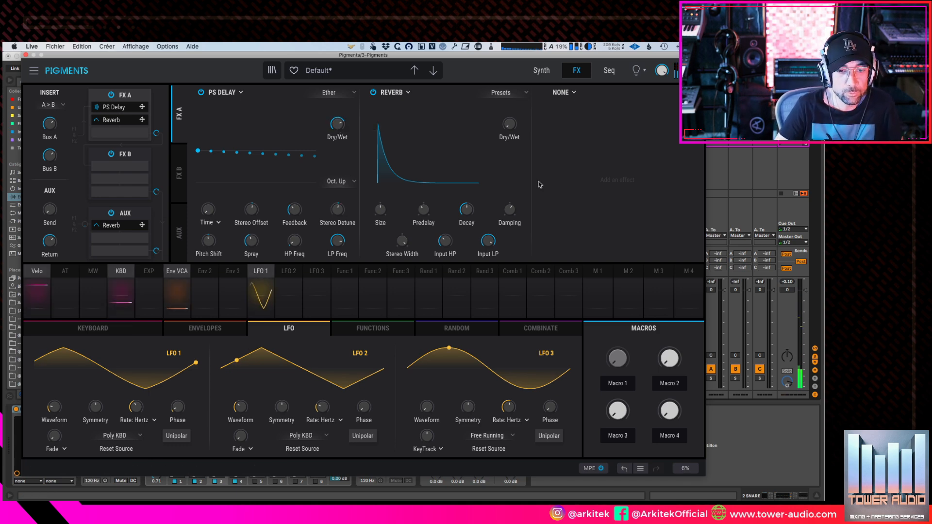
# - Enable the Sample engine in Engine 2 and bypass it again
pyautogui.click(539, 73)
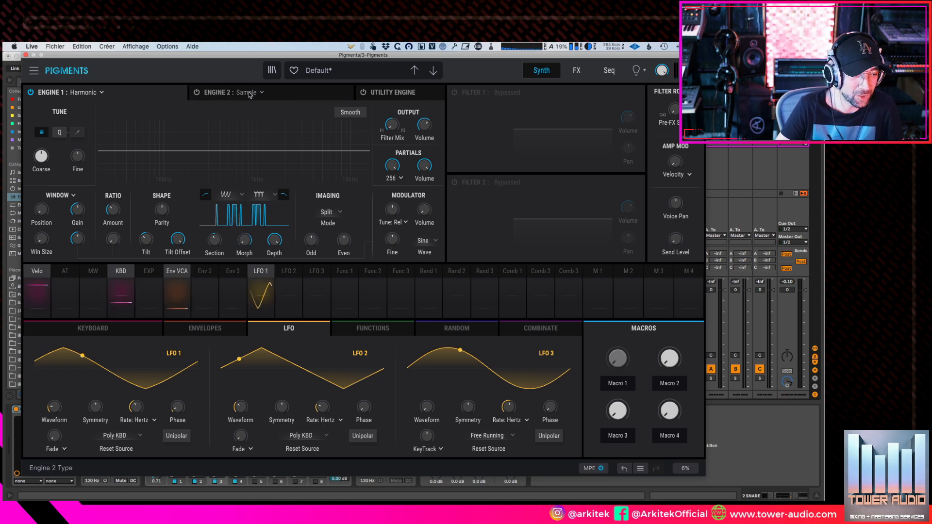
pyautogui.moveTo(240, 239)
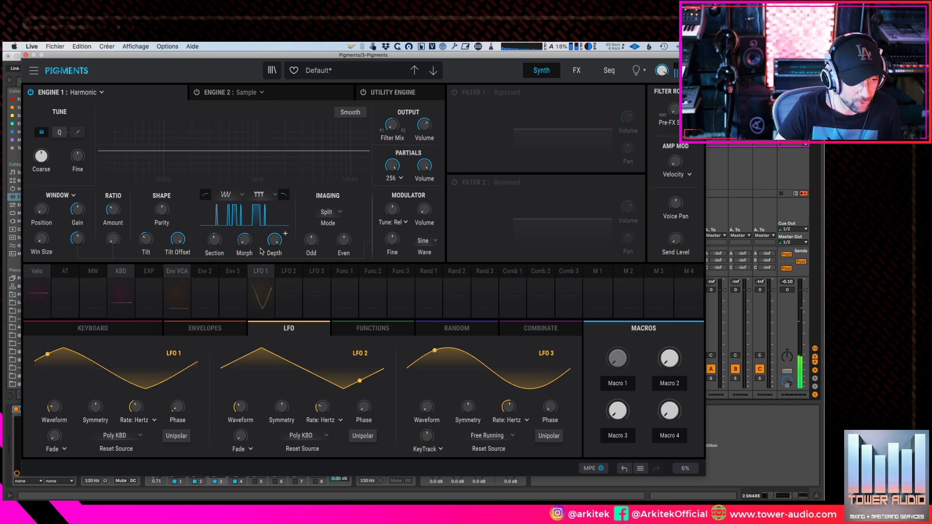
pyautogui.click(228, 94)
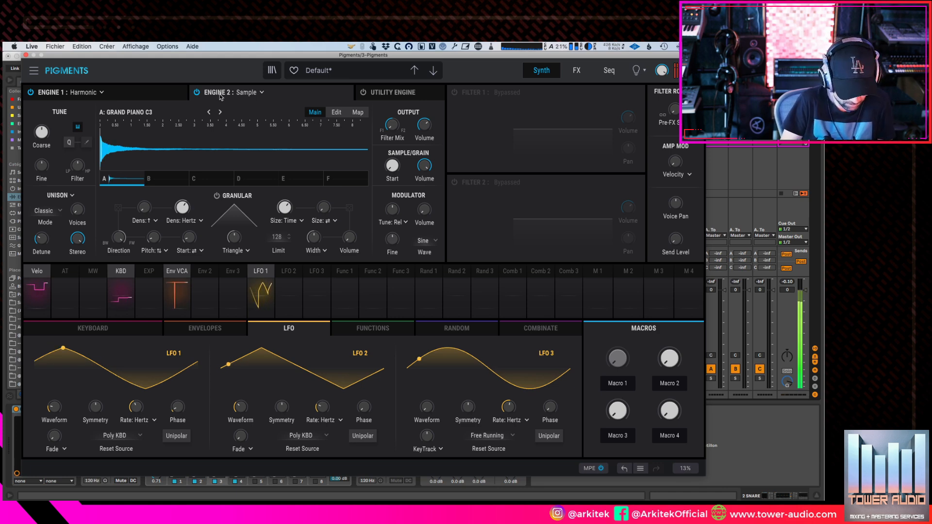
pyautogui.click(207, 100)
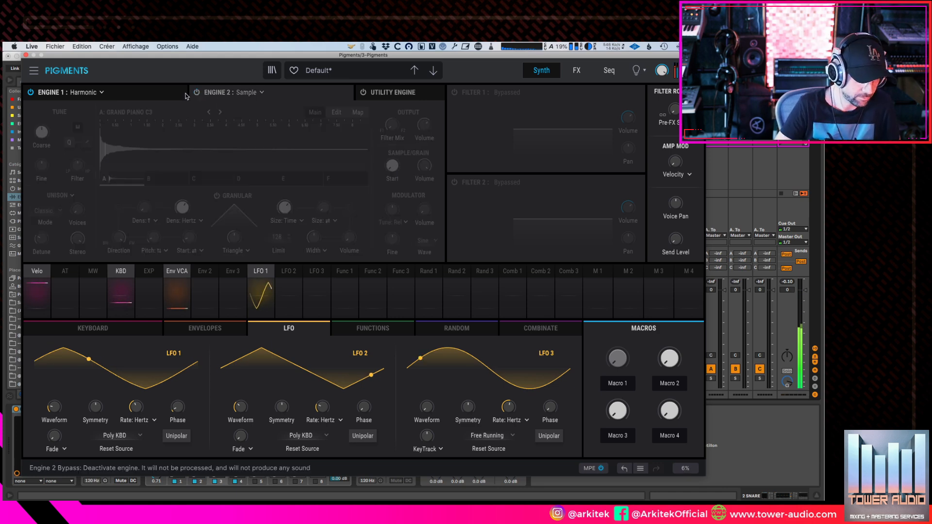
# - Vary the Shape's Section, lower its Depth to 0%, and bypass the PS Delay in FX A
pyautogui.moveTo(275, 240); pyautogui.dragTo(286, 233)
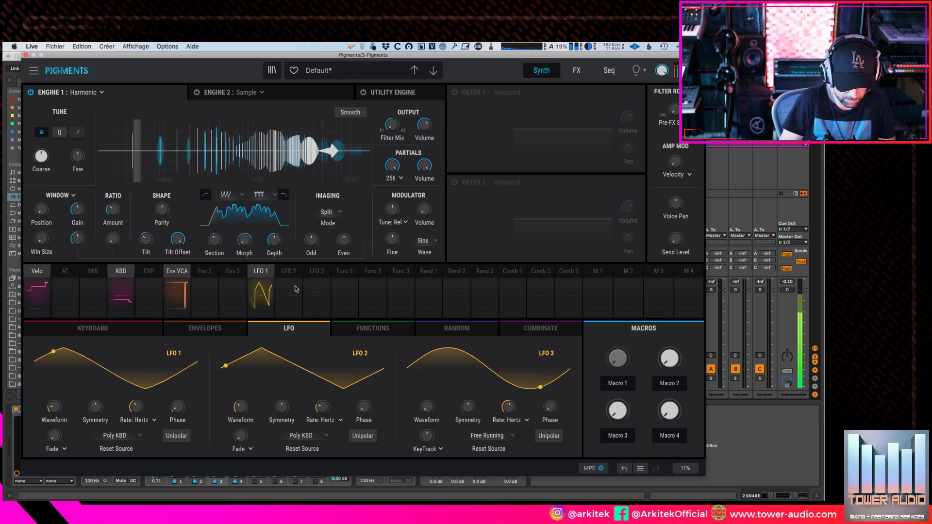
pyautogui.moveTo(208, 241); pyautogui.dragTo(211, 243)
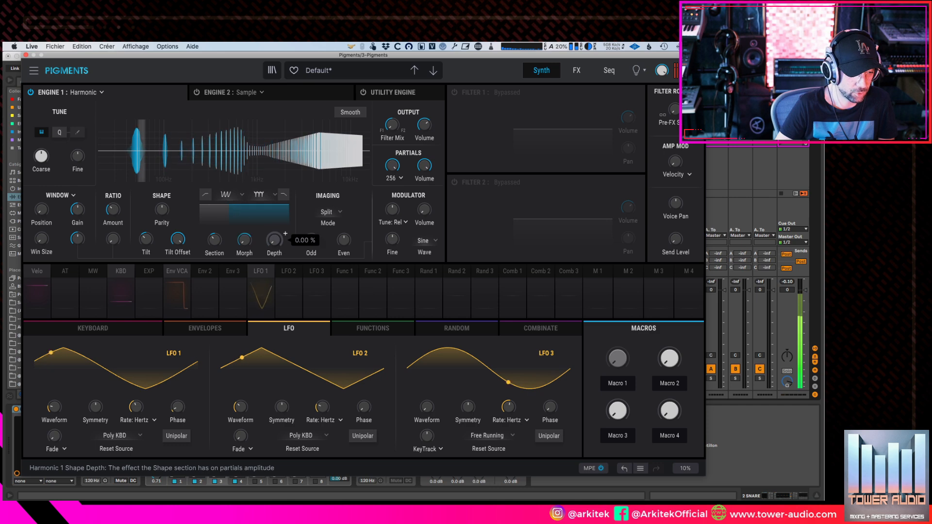
pyautogui.click(580, 70)
pyautogui.click(201, 92)
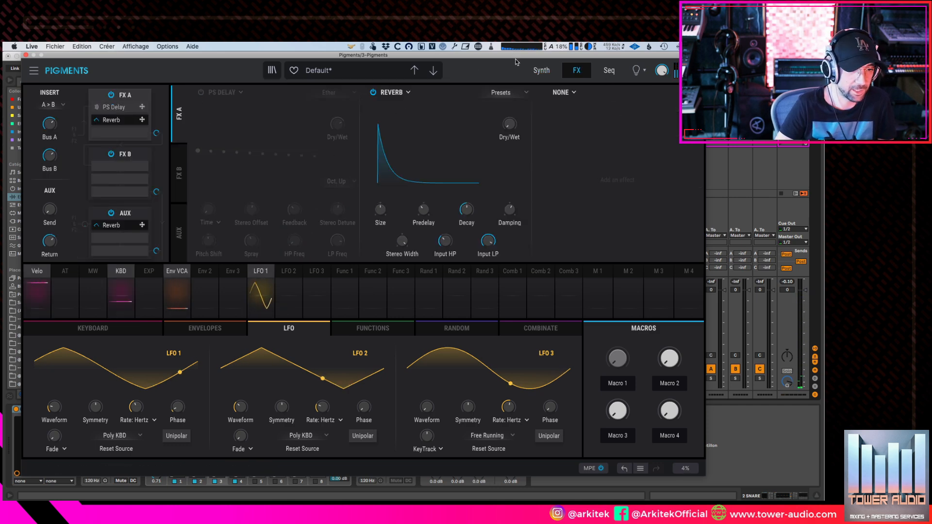
pyautogui.click(538, 71)
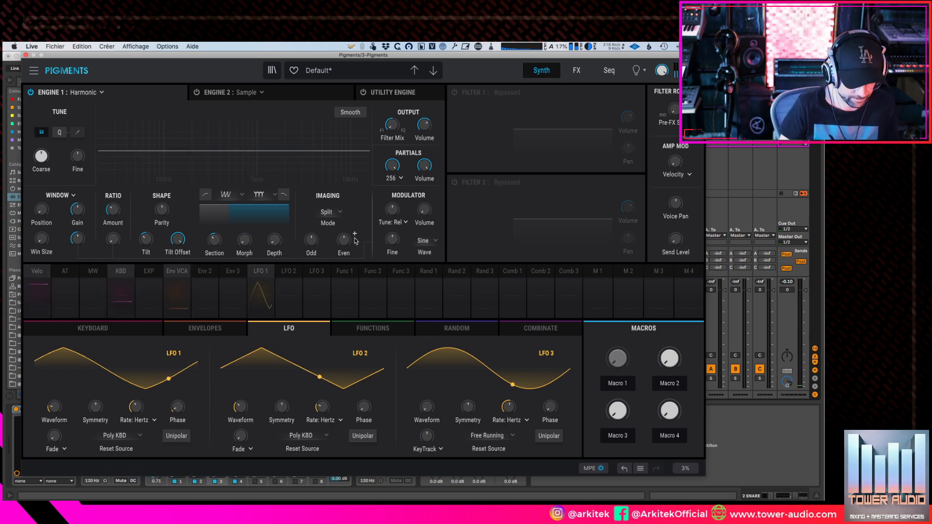
# - Keep the Imaging mode on Split and pan the odd partials 100% right
pyautogui.click(335, 211)
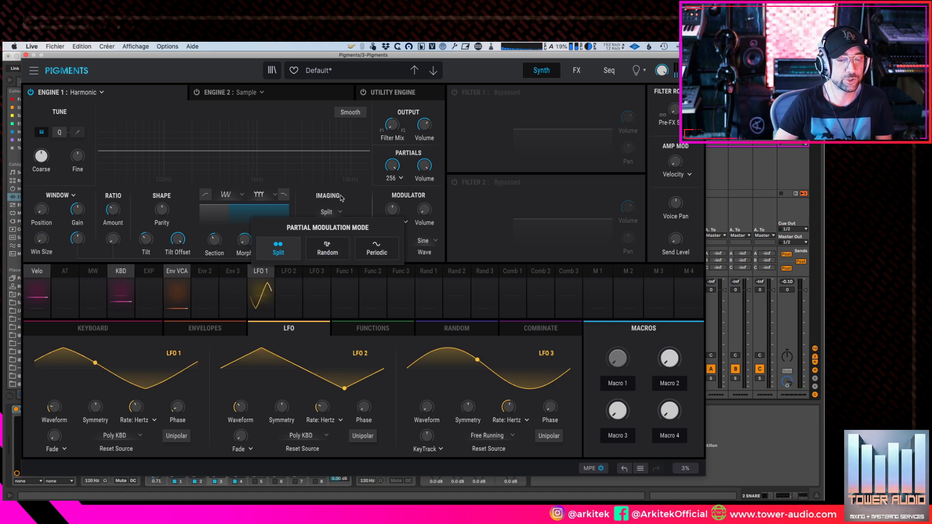
pyautogui.click(341, 197)
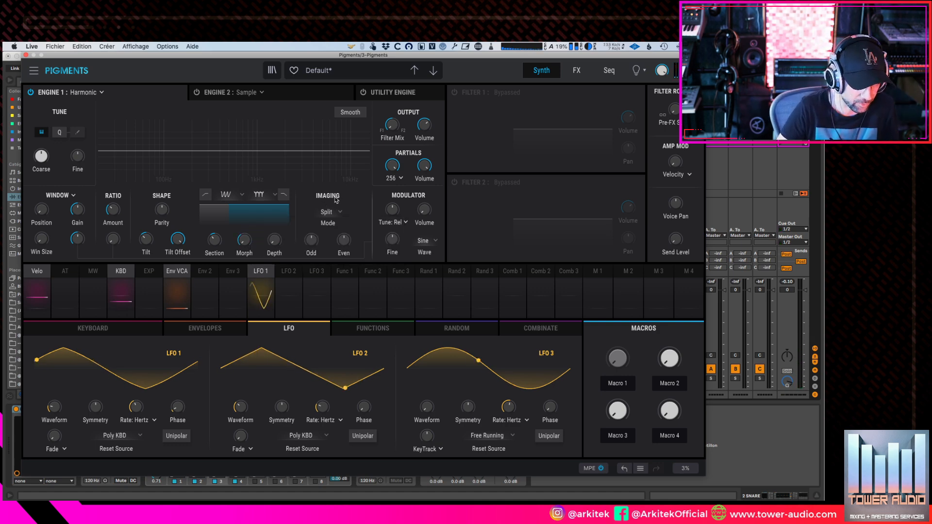
pyautogui.moveTo(312, 240); pyautogui.dragTo(311, 212)
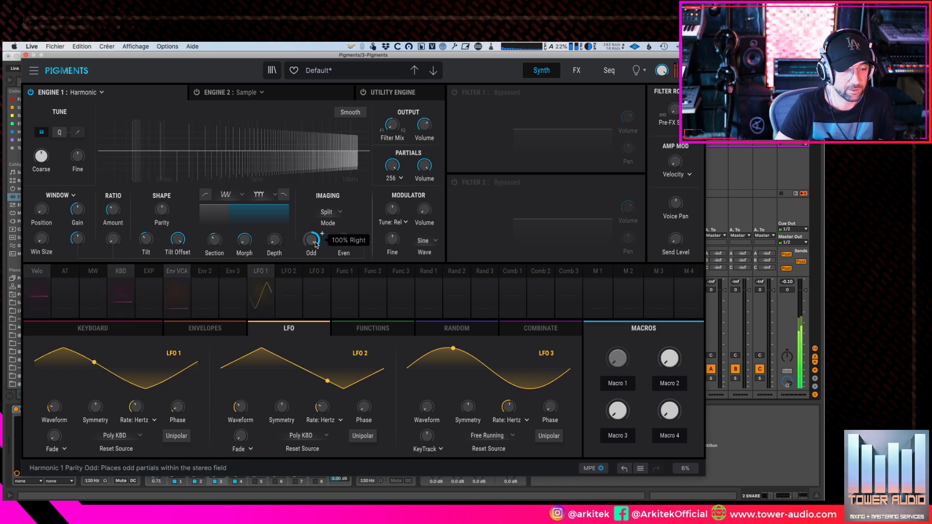
# - Sweep the Shape's Parity between odd and even harmonics, reset it, and pan the odd partials 100% left
pyautogui.moveTo(162, 212); pyautogui.dragTo(165, 223)
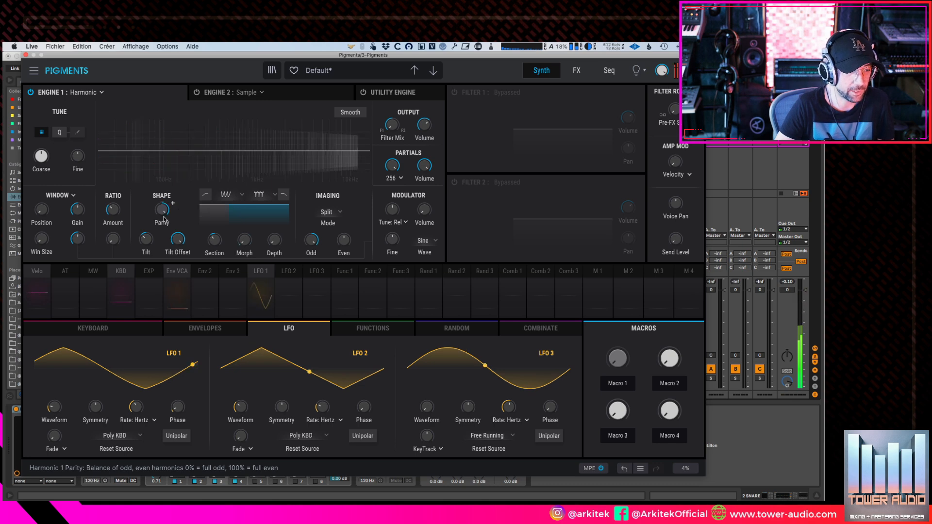
pyautogui.doubleClick(162, 211)
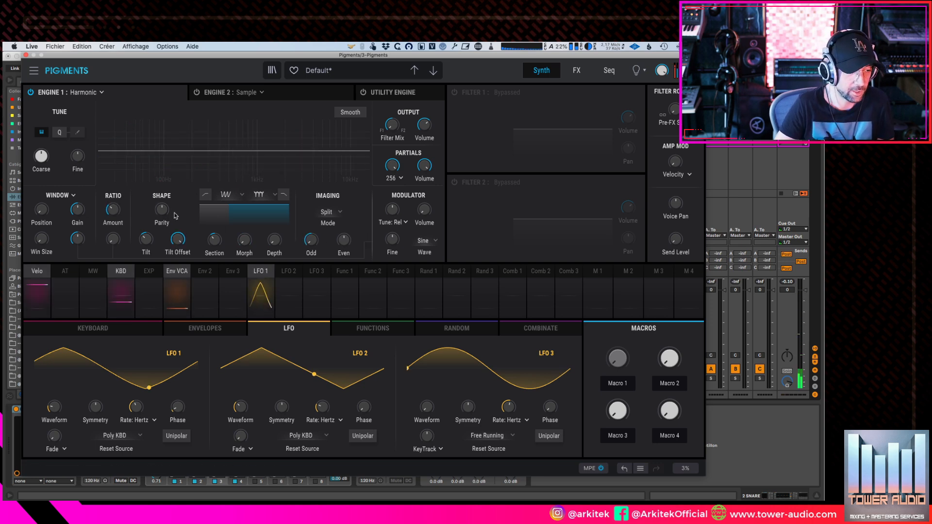
pyautogui.moveTo(163, 212)
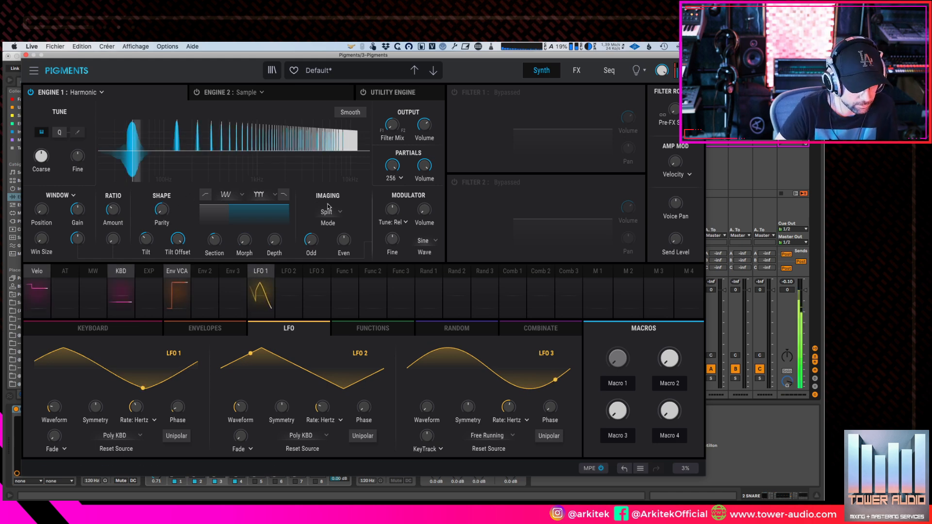
pyautogui.moveTo(311, 240); pyautogui.dragTo(311, 191)
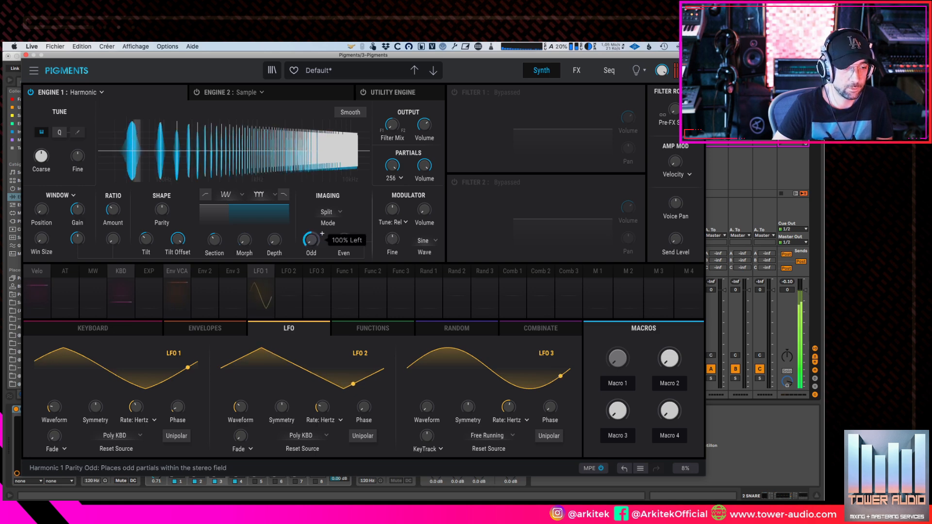
# - Try modulating the Odd imaging with LFO 1 at 0.62, and remove LFO 1's Odd and Morph routings
pyautogui.click(266, 276)
pyautogui.moveTo(315, 235); pyautogui.dragTo(315, 207)
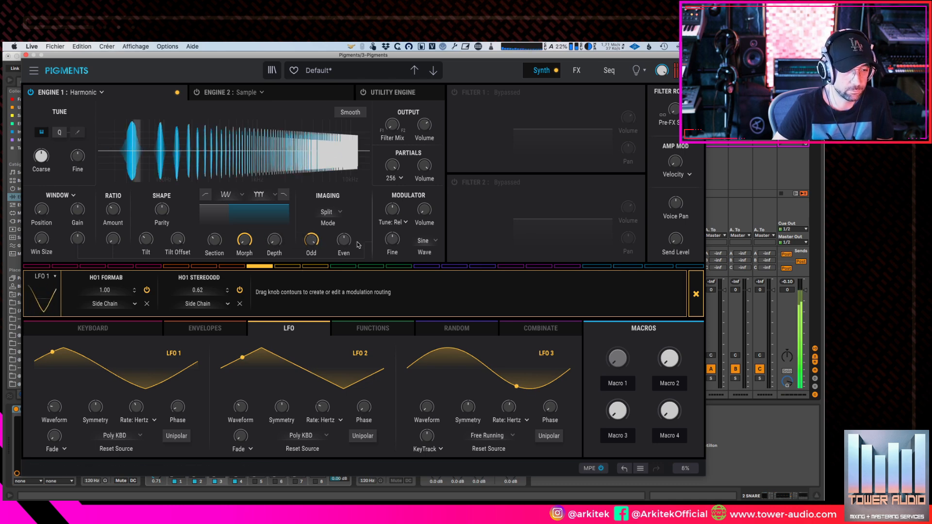
pyautogui.click(240, 304)
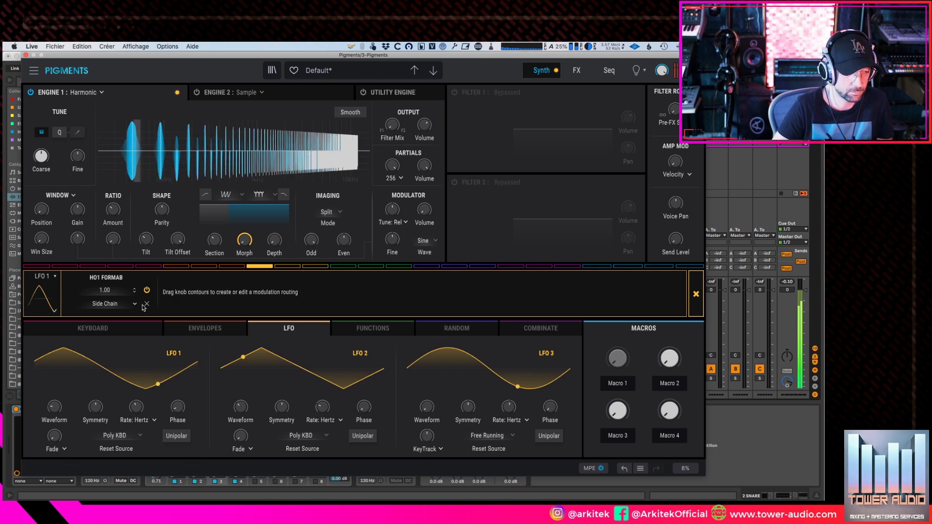
pyautogui.click(147, 304)
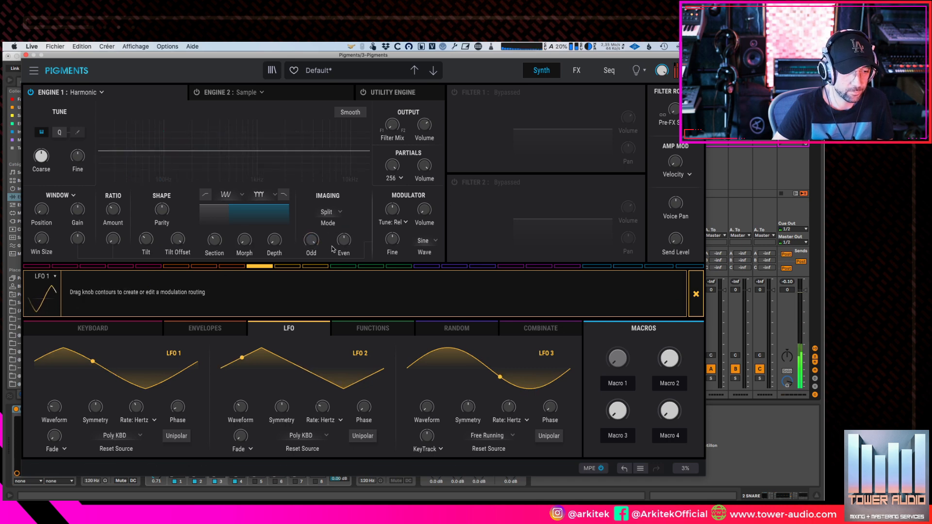
# - Pan the even partials 100% right in the Imaging section
pyautogui.moveTo(343, 246)
pyautogui.moveTo(343, 241); pyautogui.dragTo(343, 196)
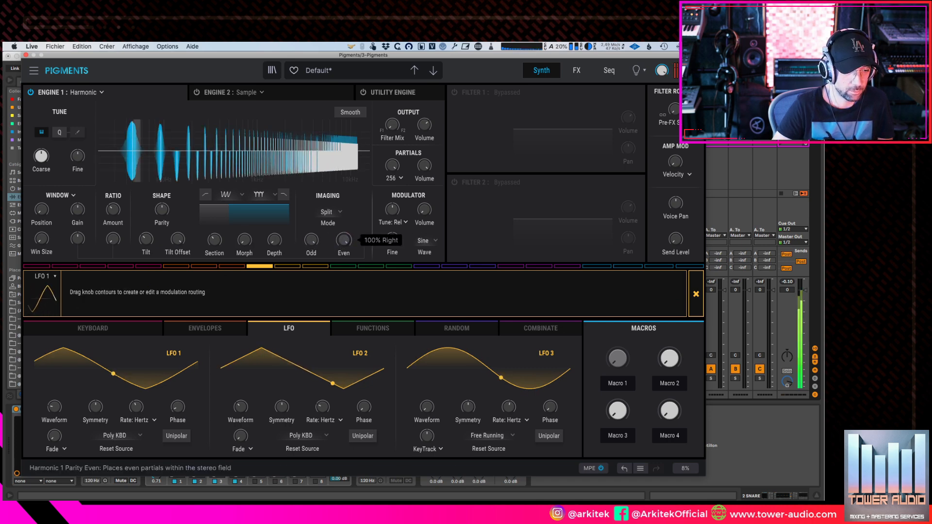
# - Leave LFO 1's modulation view and reset the Shape's Parity to 50% Odd 50% Even
pyautogui.moveTo(343, 241); pyautogui.dragTo(343, 330)
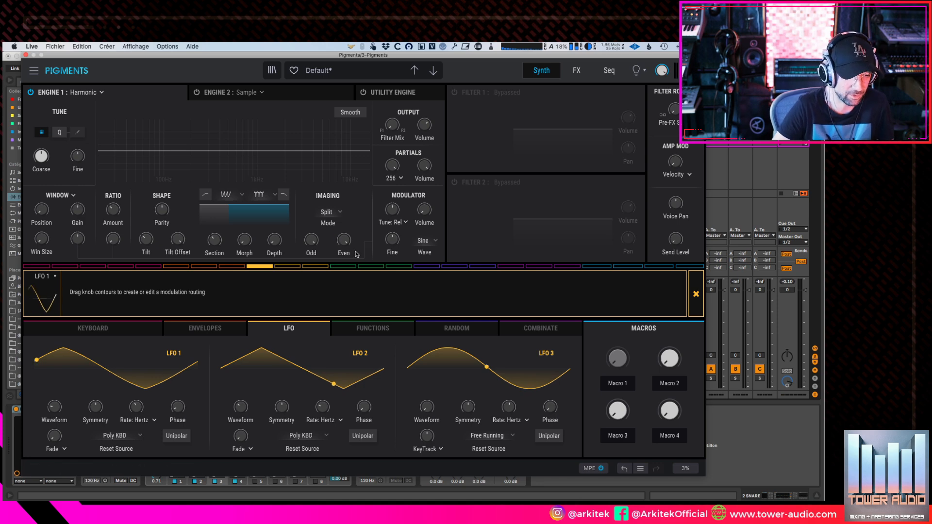
pyautogui.click(695, 292)
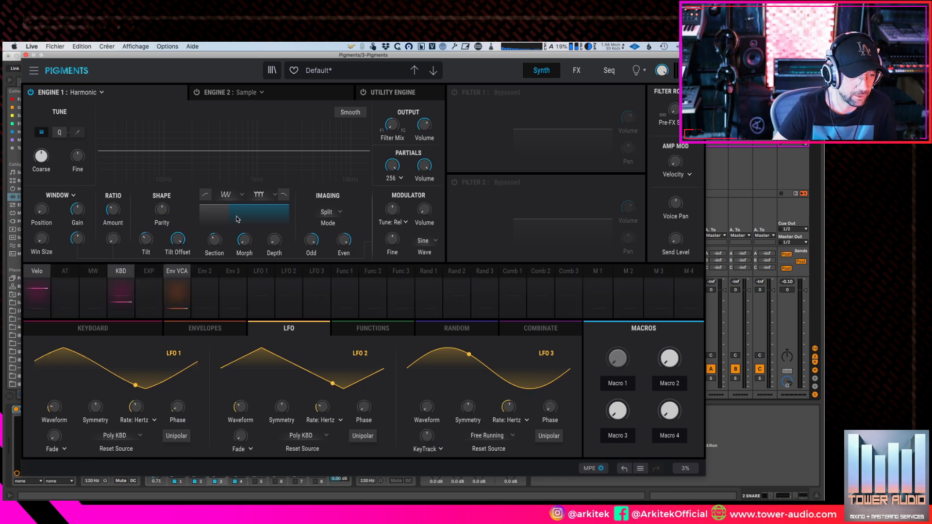
pyautogui.moveTo(161, 209); pyautogui.dragTo(161, 168)
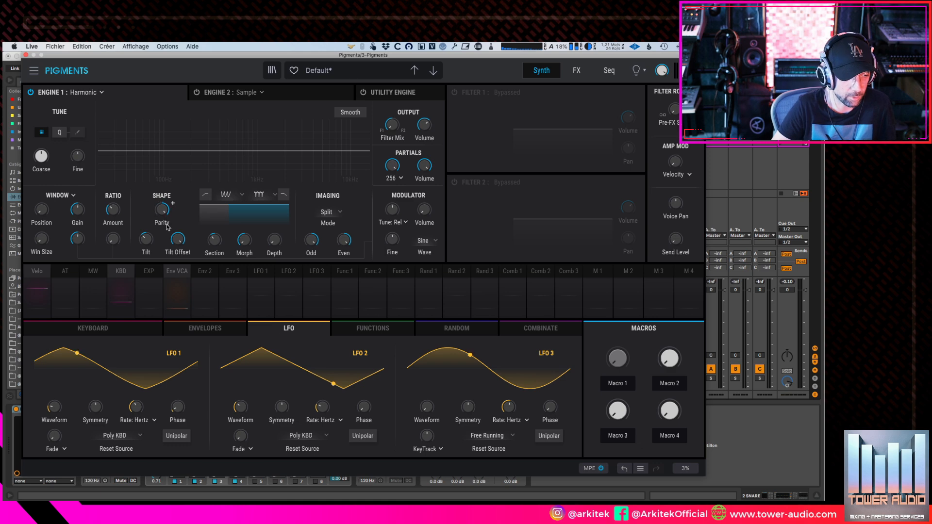
pyautogui.doubleClick(162, 209)
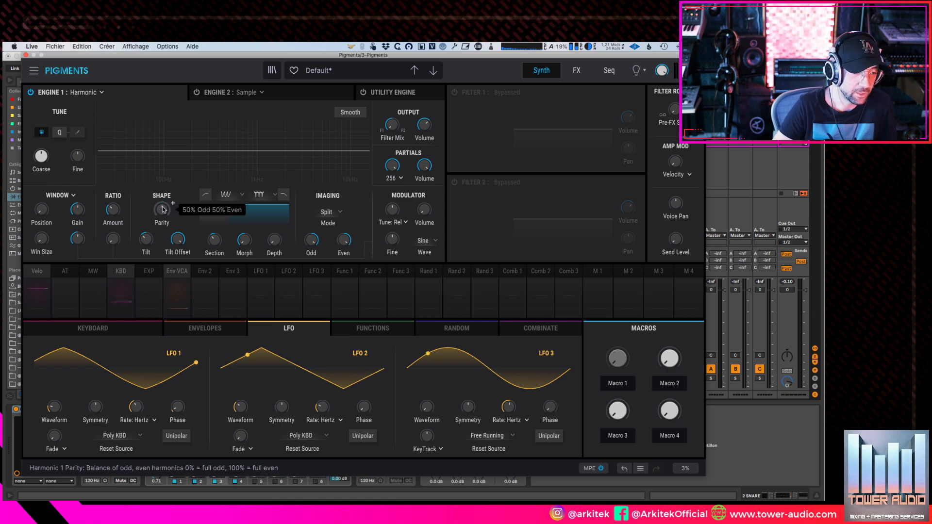
# - Sweep the even partials' pan to 99% Left 1% Right, and return it to 100% Right
pyautogui.doubleClick(343, 239)
pyautogui.moveTo(344, 240); pyautogui.dragTo(343, 291)
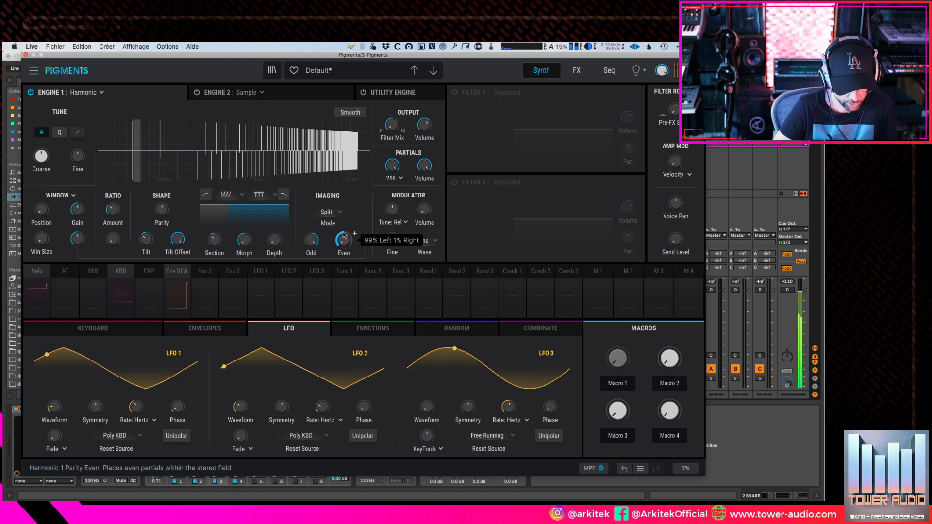
pyautogui.moveTo(347, 246); pyautogui.dragTo(347, 194)
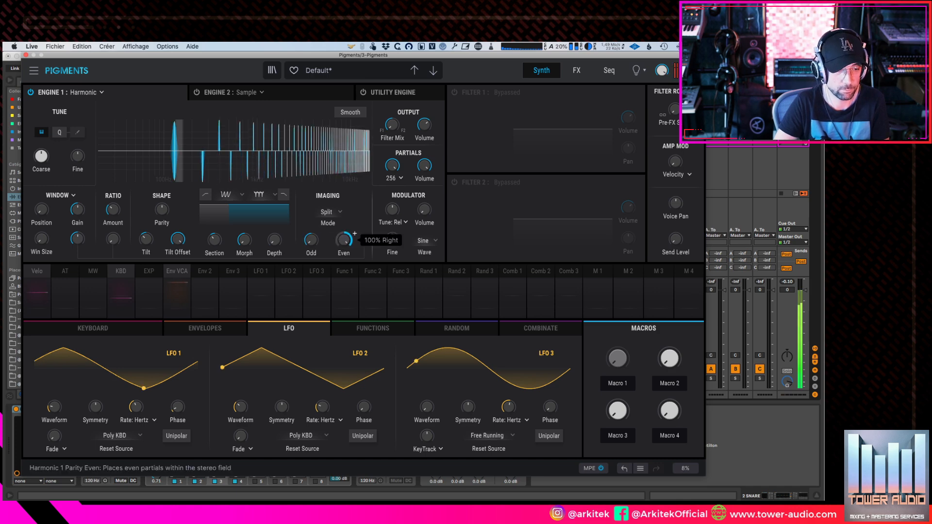
# - Modulate the Odd imaging with LFO 1 at 0.77 and the Even imaging with LFO 2 at 0.68
pyautogui.click(261, 270)
pyautogui.moveTo(311, 238); pyautogui.dragTo(311, 232)
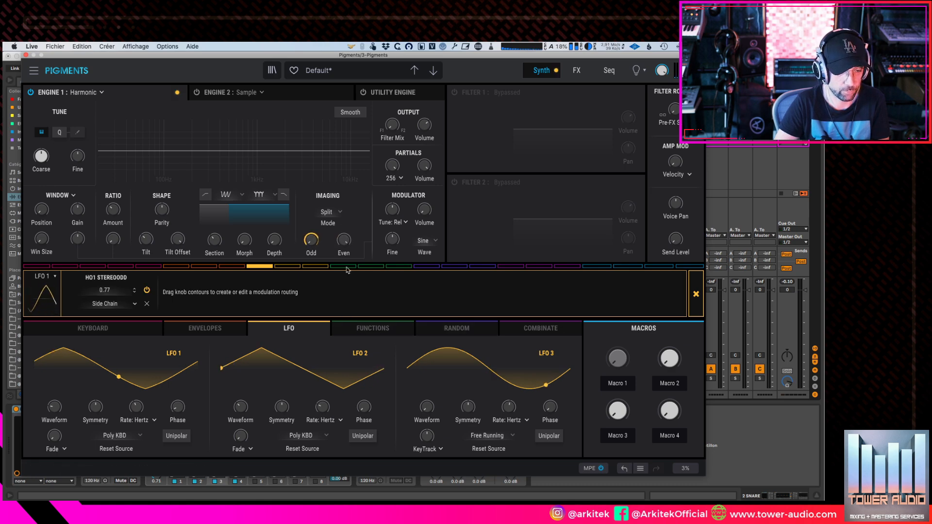
pyautogui.click(286, 267)
pyautogui.click(289, 271)
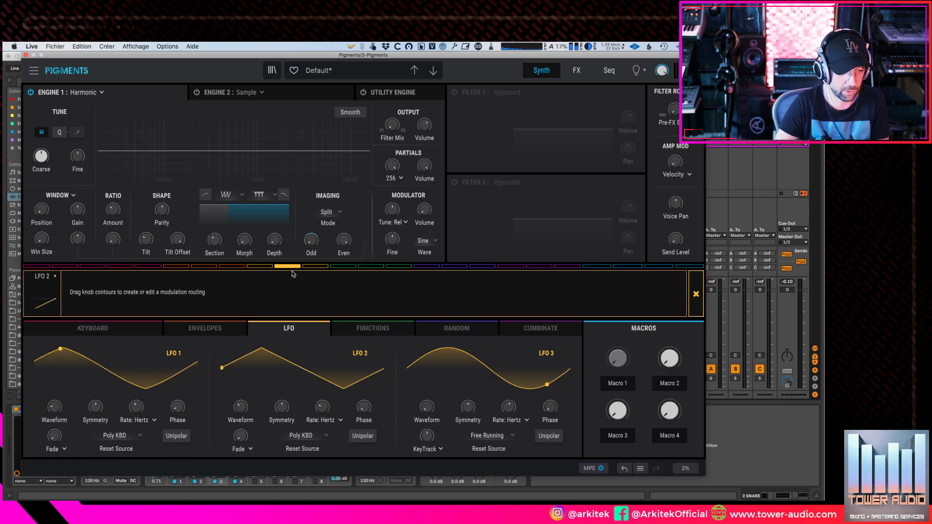
pyautogui.moveTo(344, 235); pyautogui.dragTo(343, 228)
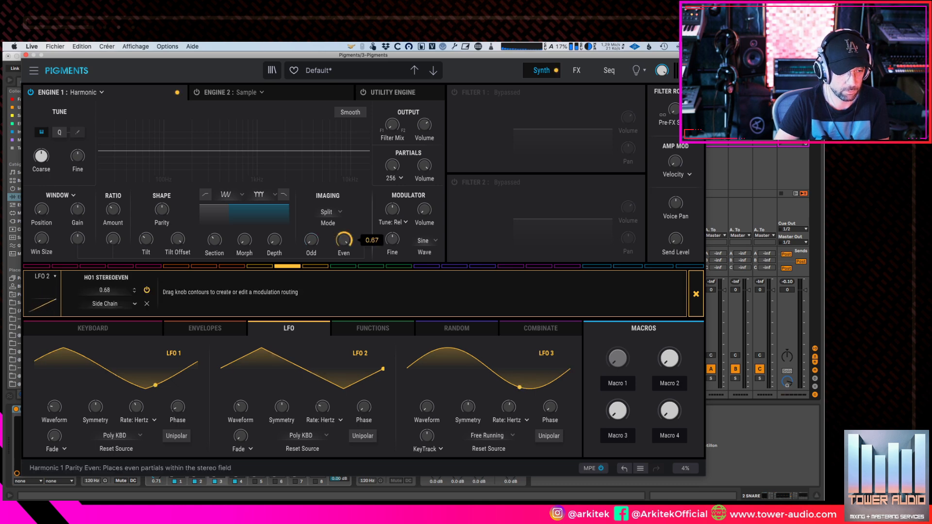
pyautogui.moveTo(337, 176); pyautogui.dragTo(337, 175)
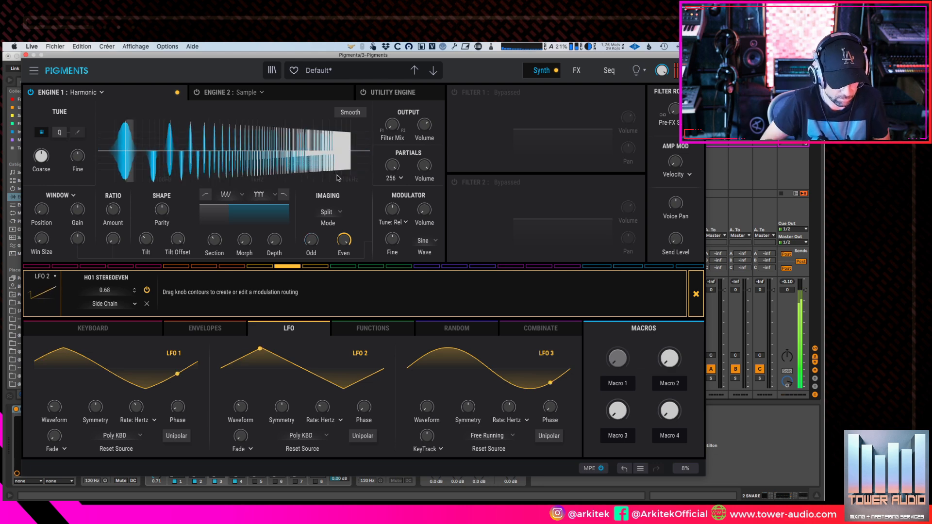
# - Switch the Imaging mode to Random and try different Rate and Depth amounts, including 100% Depth
pyautogui.click(338, 216)
pyautogui.click(328, 246)
pyautogui.moveTo(311, 241); pyautogui.dragTo(312, 239)
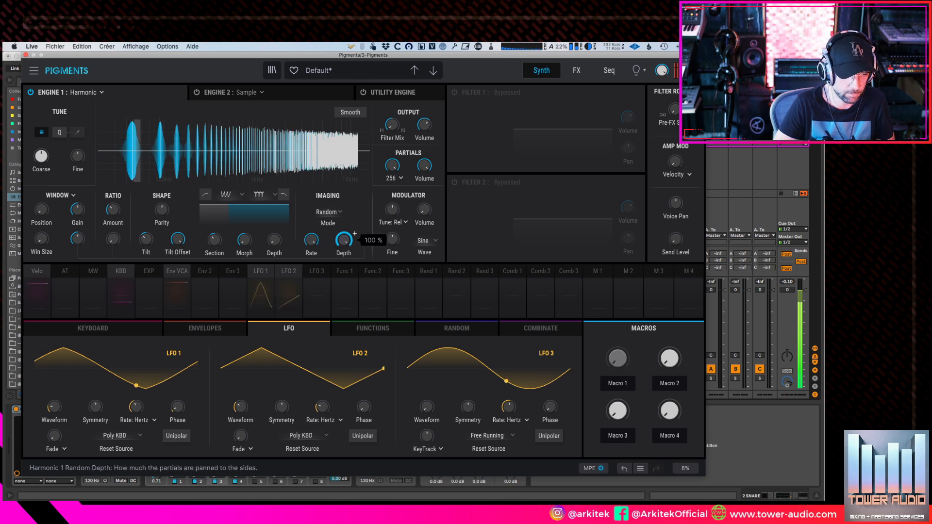
pyautogui.moveTo(312, 240); pyautogui.dragTo(311, 286)
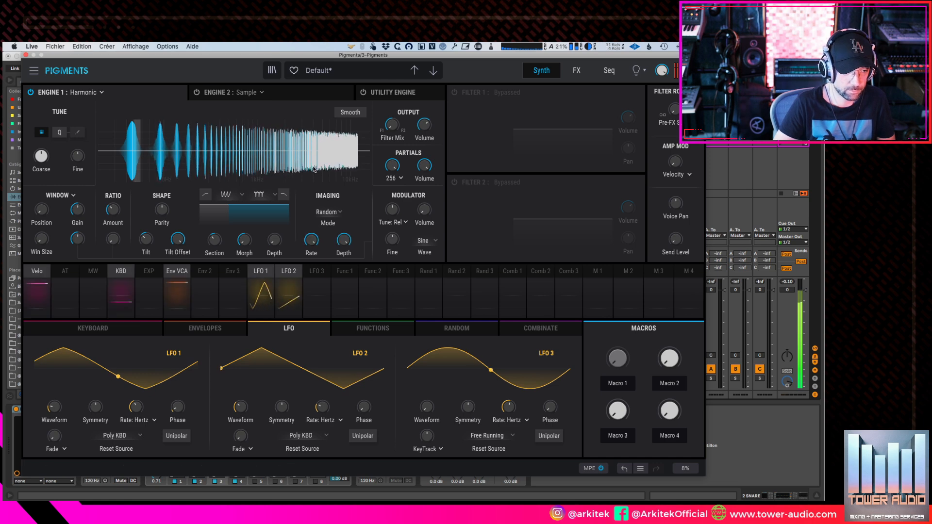
pyautogui.moveTo(344, 240); pyautogui.dragTo(344, 262)
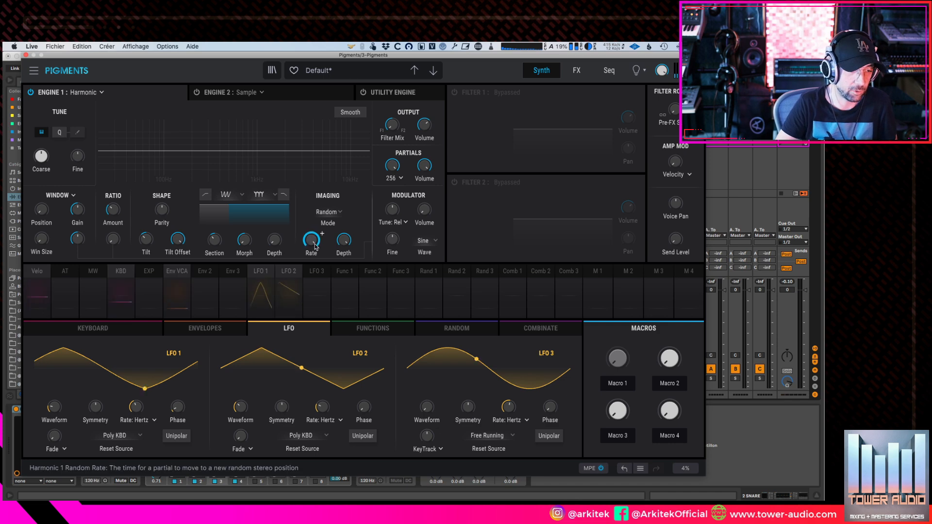
pyautogui.moveTo(311, 239)
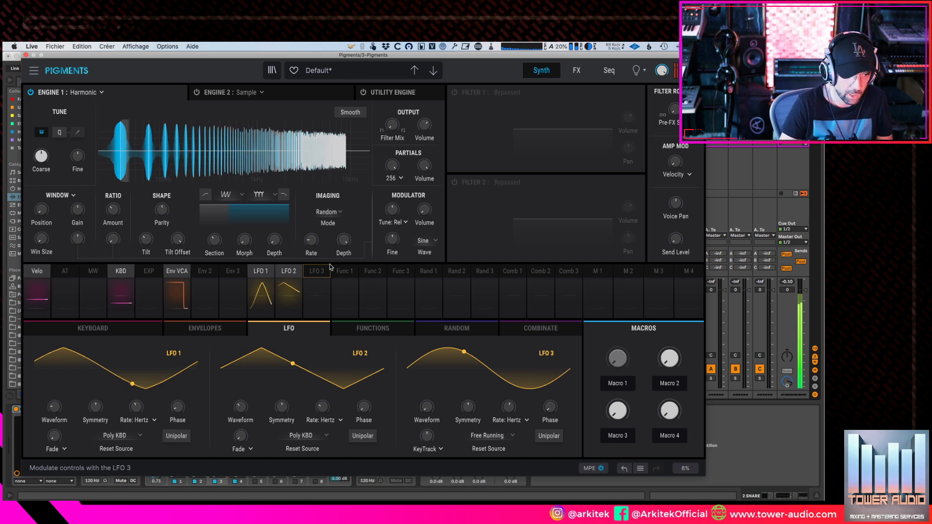
# - Try Filter 1 on the sound by lowering its cutoff and adjusting its resonance, and bypass it again
pyautogui.click(450, 96)
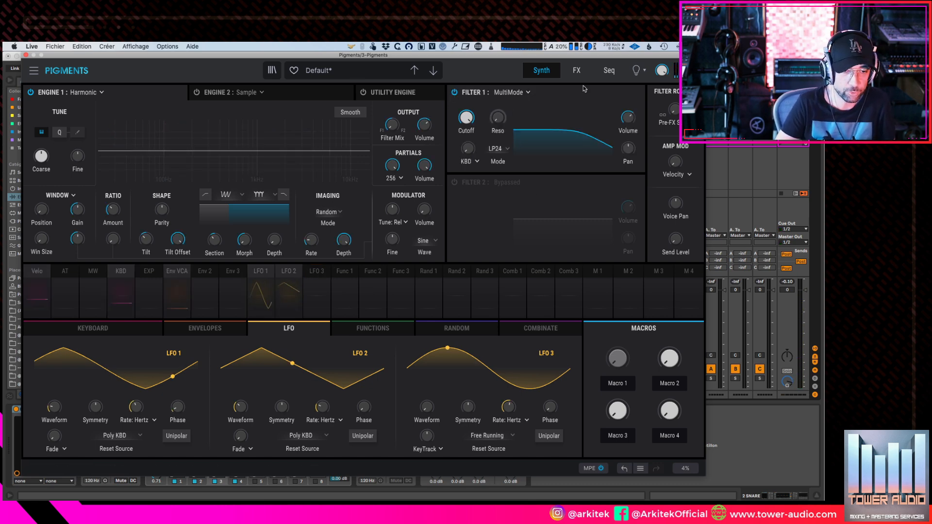
pyautogui.moveTo(474, 119); pyautogui.dragTo(485, 138)
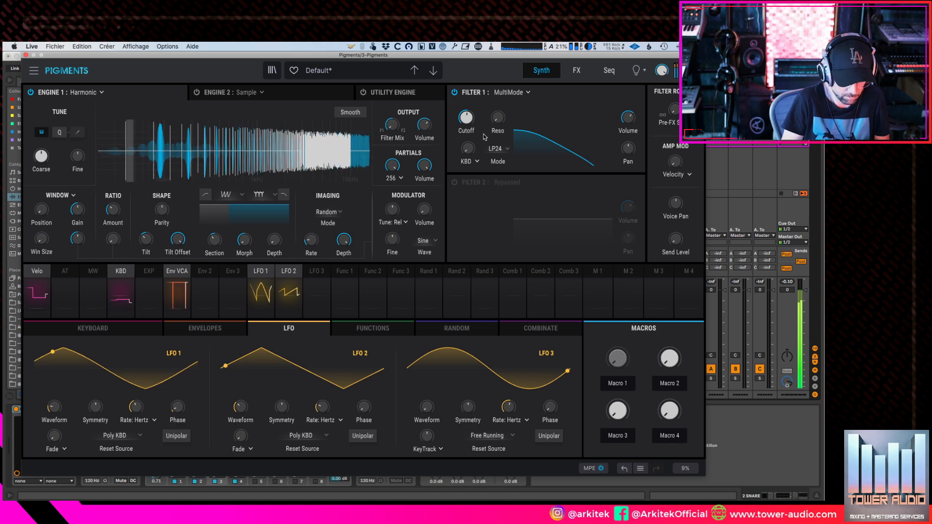
pyautogui.moveTo(498, 118); pyautogui.dragTo(498, 107)
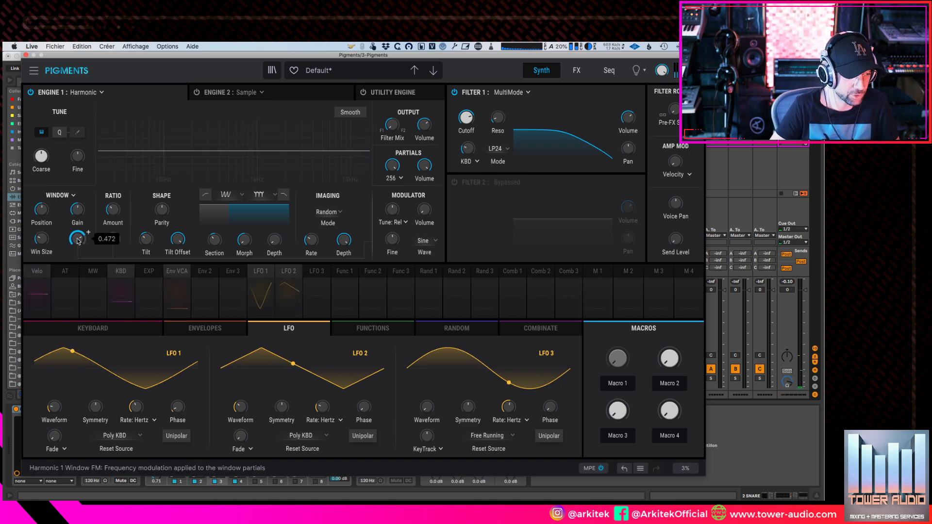
pyautogui.click(455, 93)
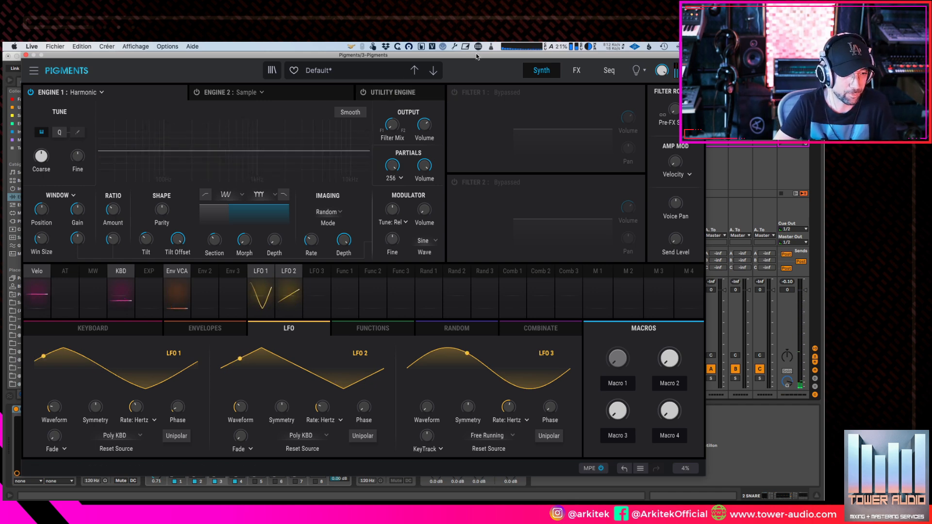
# - Switch the Imaging mode to Periodic and sweep the number of Periods across the spectrum
pyautogui.moveTo(470, 58); pyautogui.dragTo(463, 58)
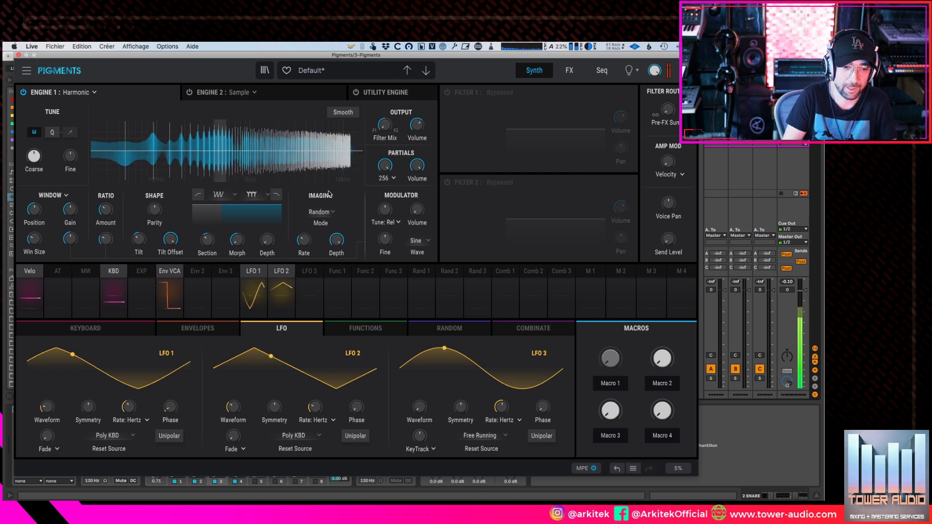
pyautogui.click(327, 213)
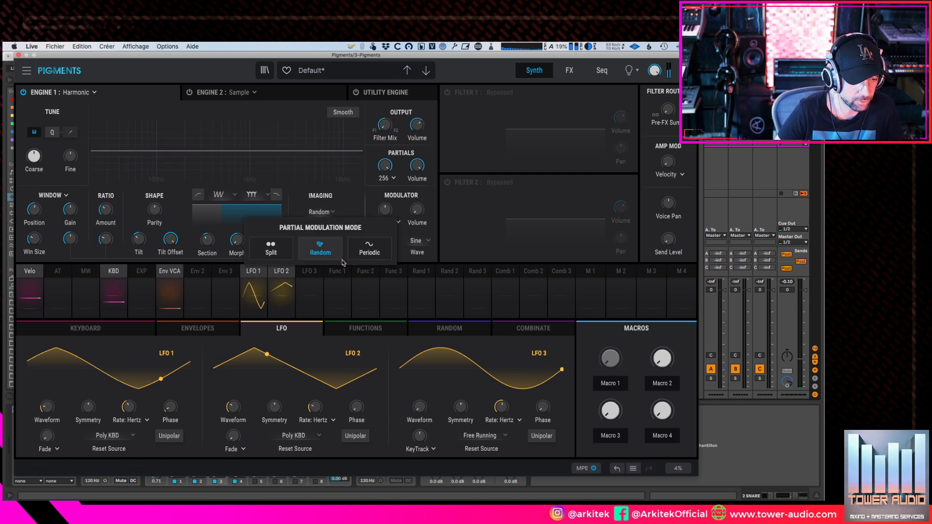
pyautogui.click(369, 248)
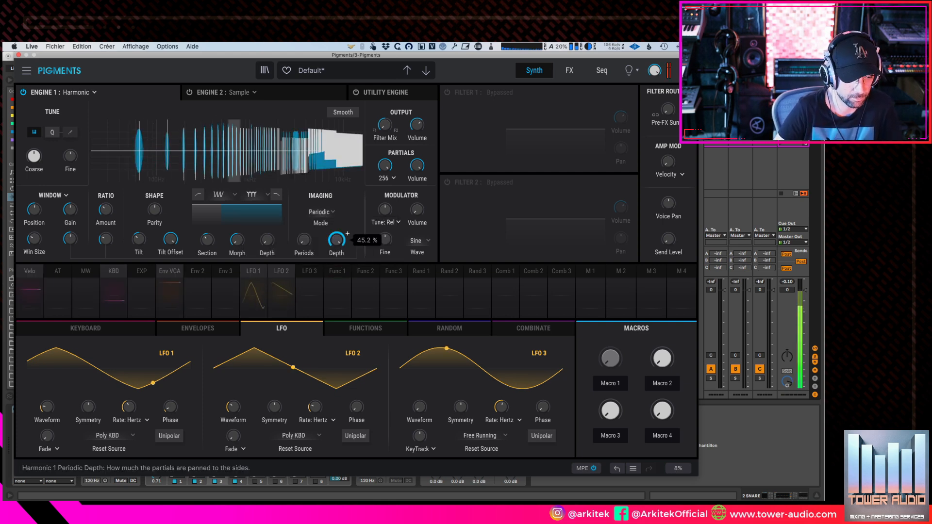
pyautogui.moveTo(303, 240)
pyautogui.mouseDown()
pyautogui.moveTo(304, 179)
pyautogui.moveTo(303, 248)
pyautogui.mouseUp()
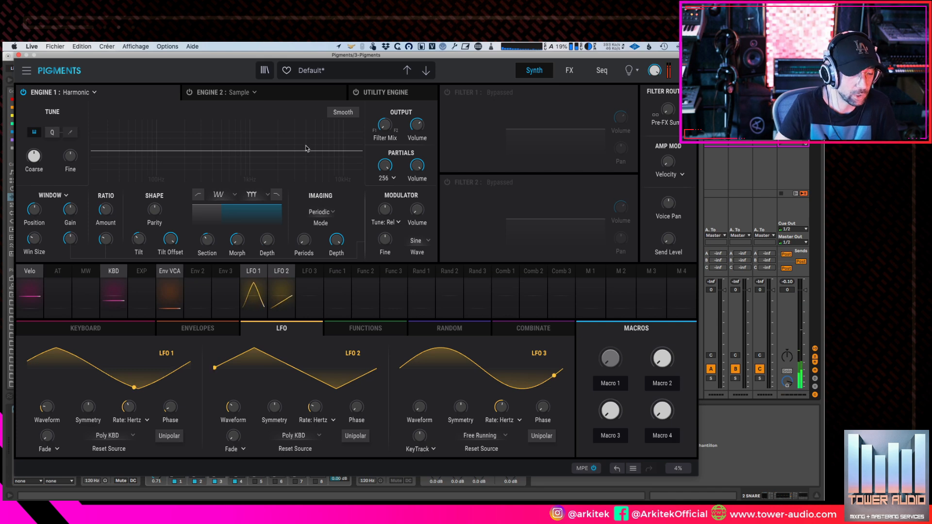
pyautogui.moveTo(303, 241); pyautogui.dragTo(303, 237)
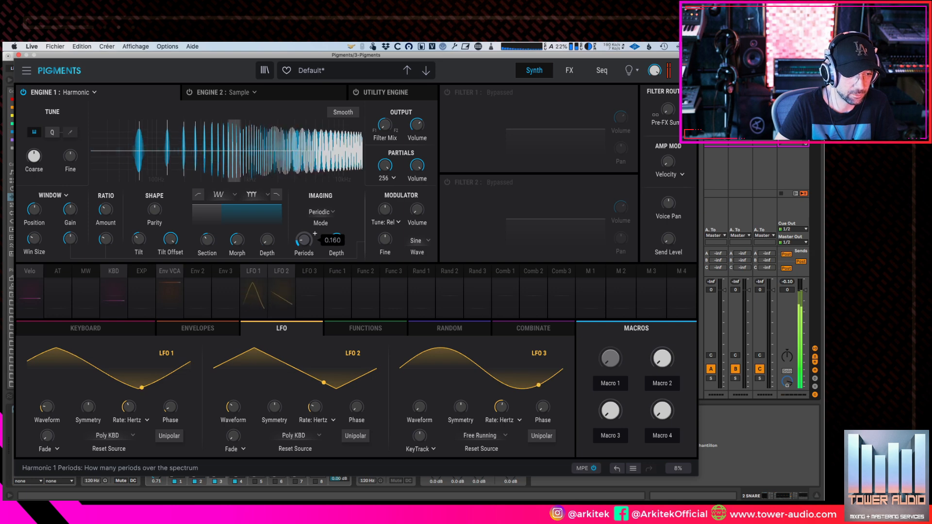
pyautogui.moveTo(303, 240); pyautogui.dragTo(315, 234)
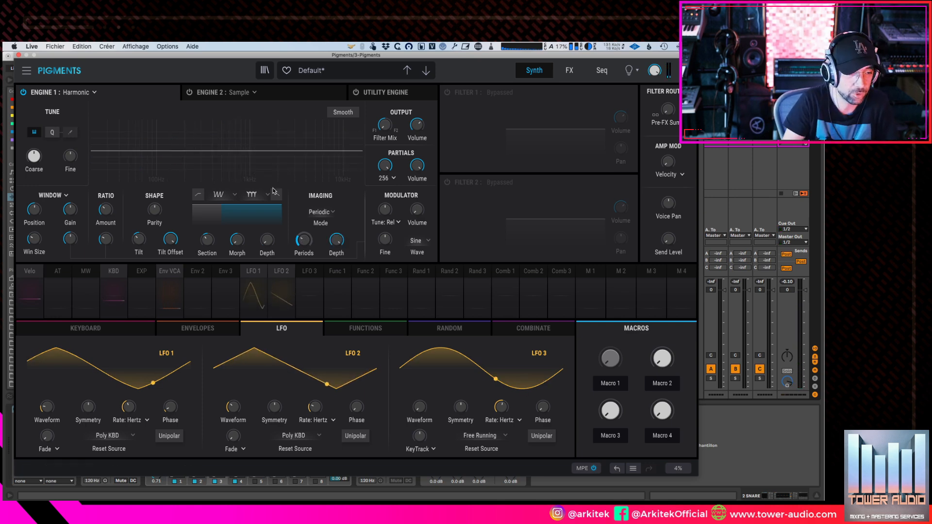
pyautogui.moveTo(302, 237); pyautogui.dragTo(302, 246)
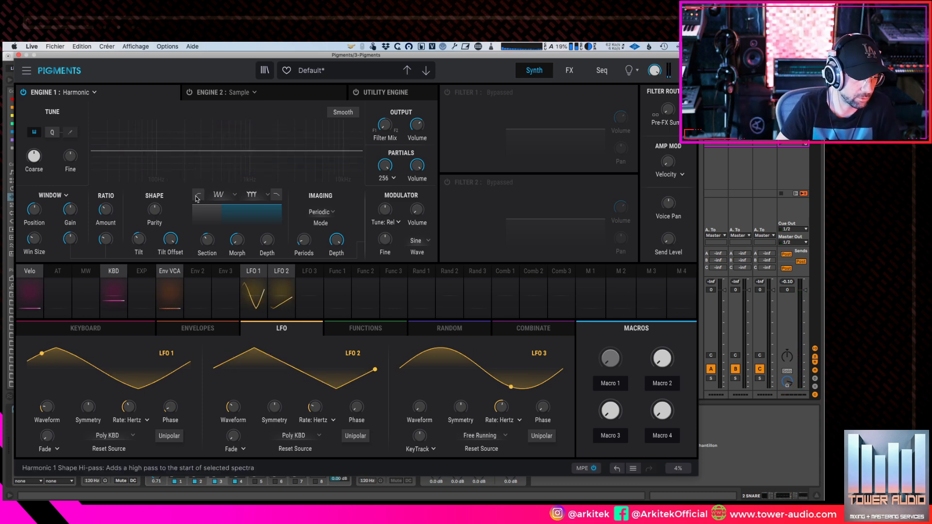
# - Compare the Split and Random Imaging modes, settle on Split, and readjust the odd and even partials' panning
pyautogui.click(320, 212)
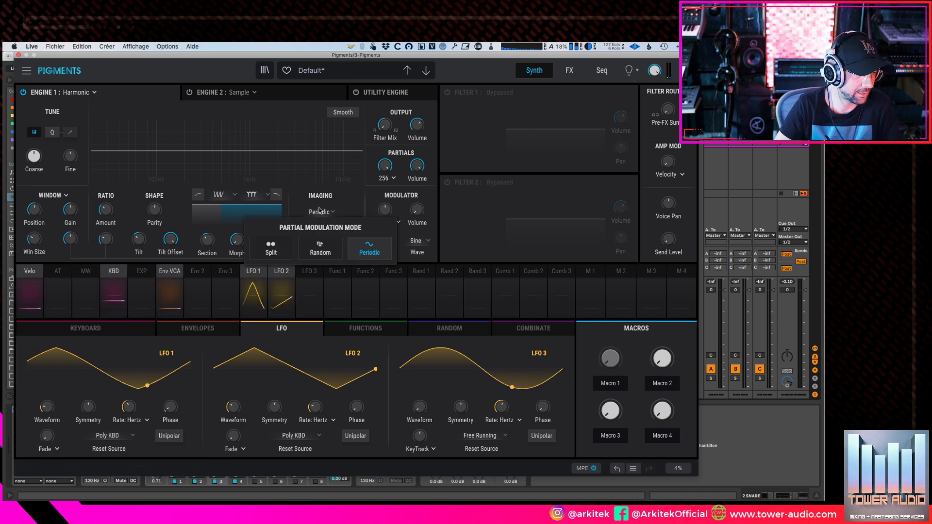
pyautogui.click(271, 248)
pyautogui.moveTo(301, 243)
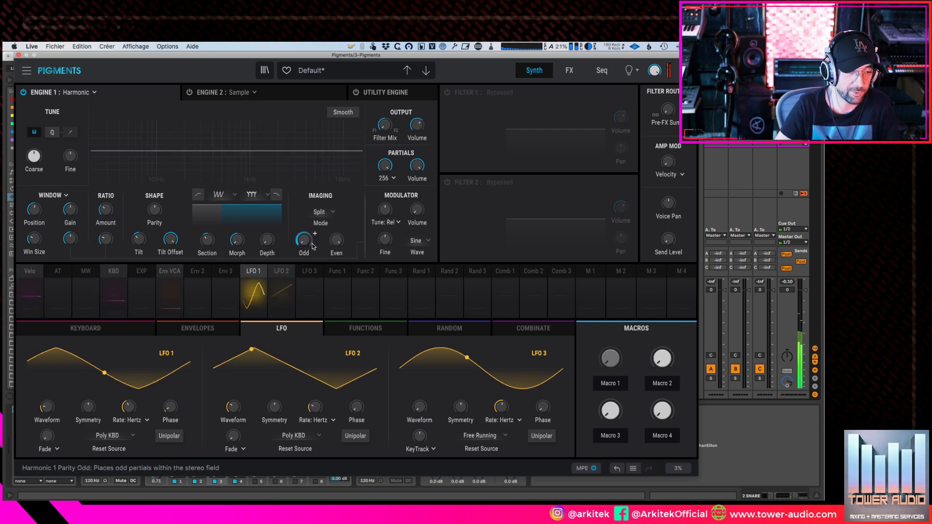
pyautogui.click(320, 212)
pyautogui.click(321, 249)
pyautogui.click(322, 214)
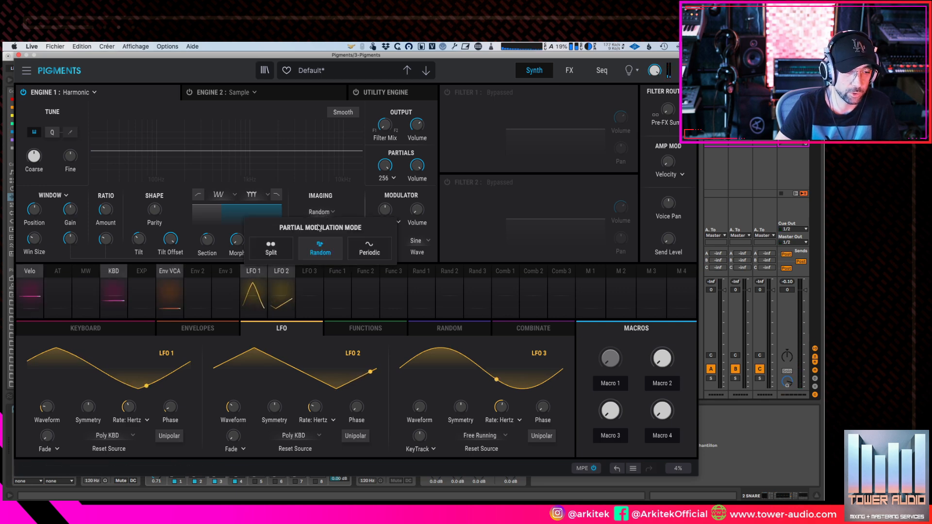
pyautogui.click(270, 248)
pyautogui.moveTo(303, 241); pyautogui.dragTo(337, 251)
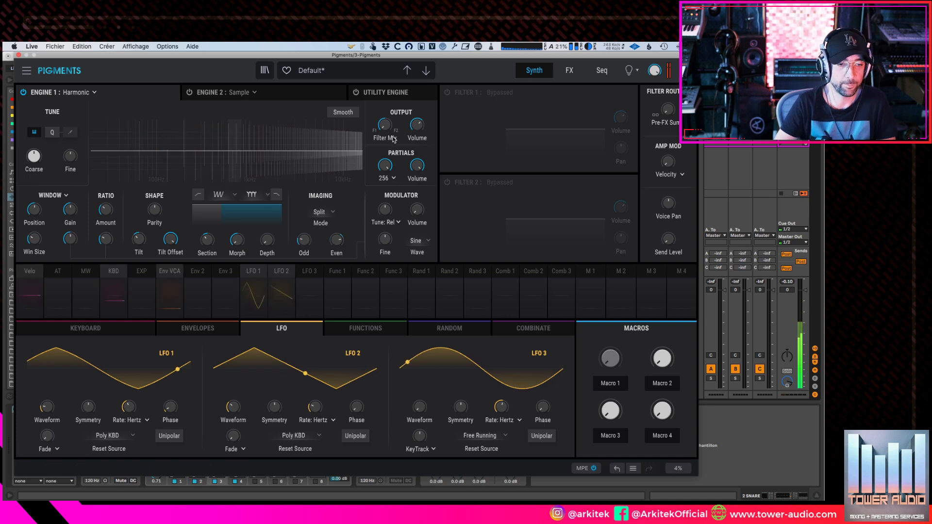
# - Raise Engine 1's output Volume to 3.16 dB and lower the master volume slightly
pyautogui.moveTo(389, 128)
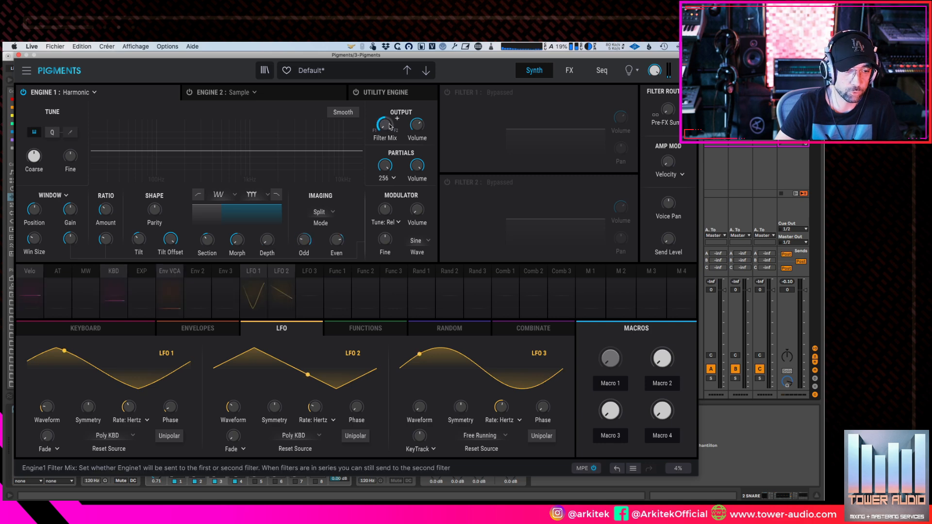
pyautogui.moveTo(419, 132)
pyautogui.moveTo(419, 132); pyautogui.dragTo(418, 126)
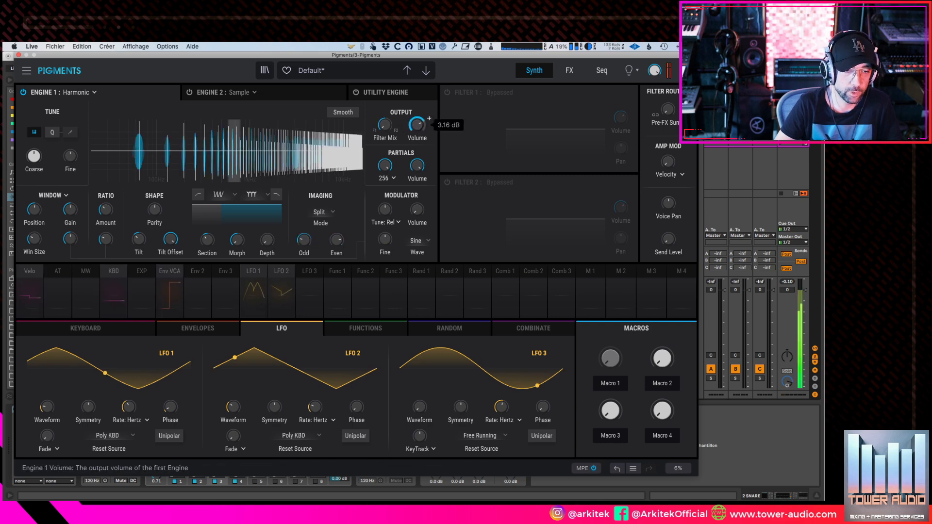
pyautogui.moveTo(655, 71); pyautogui.dragTo(654, 77)
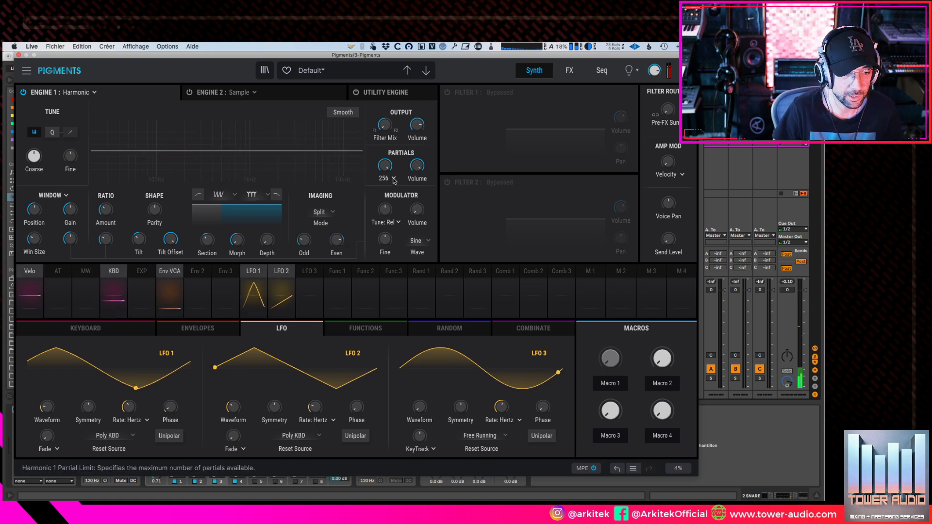
# - Set the Harmonic engine's partial limit to 512 and reduce the number of partials in use
pyautogui.doubleClick(416, 163)
pyautogui.moveTo(385, 165); pyautogui.dragTo(385, 194)
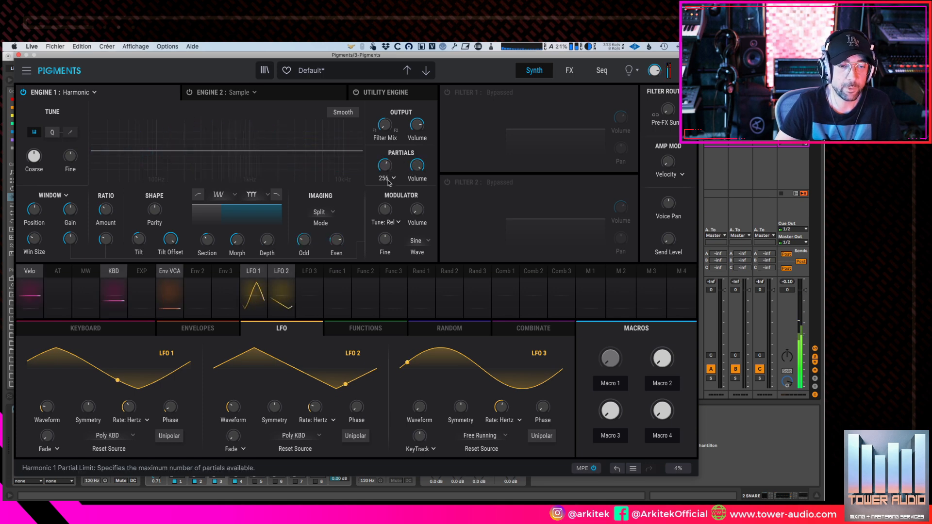
pyautogui.click(387, 178)
pyautogui.click(387, 269)
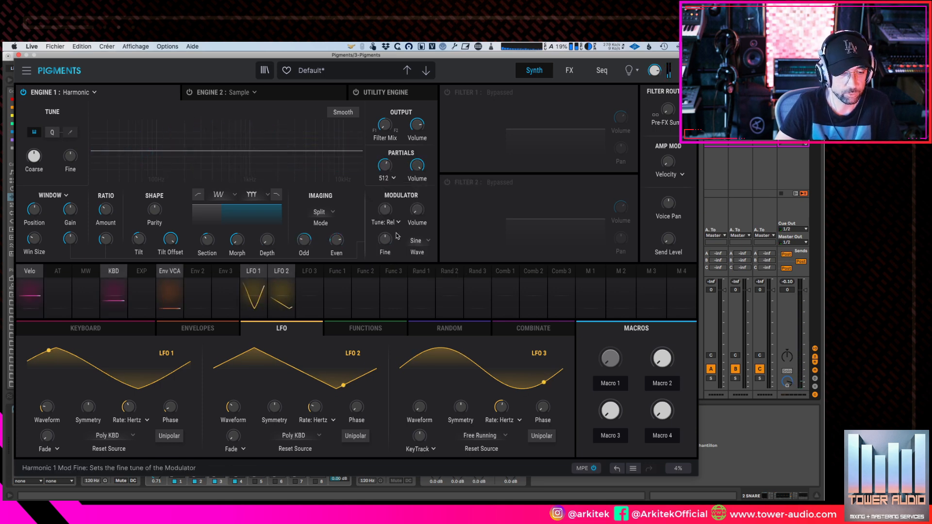
pyautogui.moveTo(387, 166)
pyautogui.mouseDown()
pyautogui.moveTo(386, 146)
pyautogui.moveTo(386, 181)
pyautogui.moveTo(400, 167)
pyautogui.mouseUp()
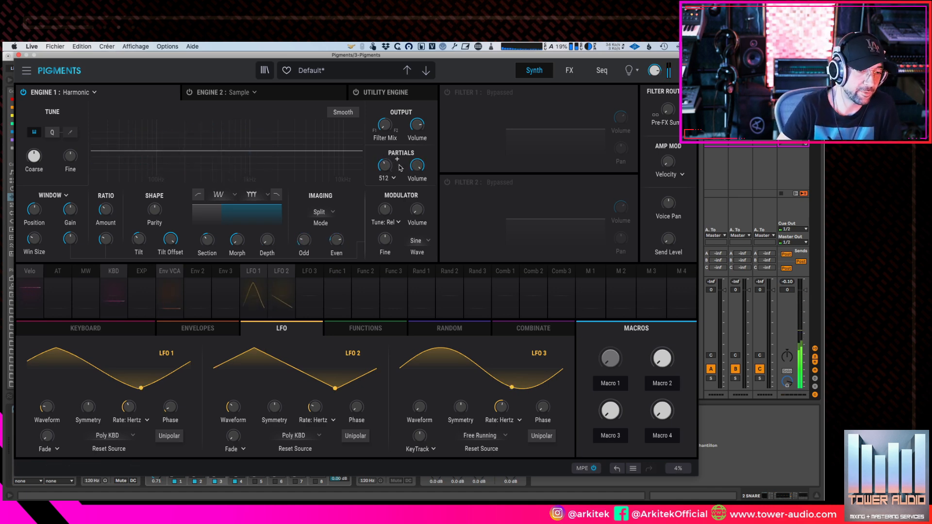
# - Raise the number of partials in use and set the Harmonic engine's partial limit to 8
pyautogui.moveTo(384, 165); pyautogui.dragTo(390, 161)
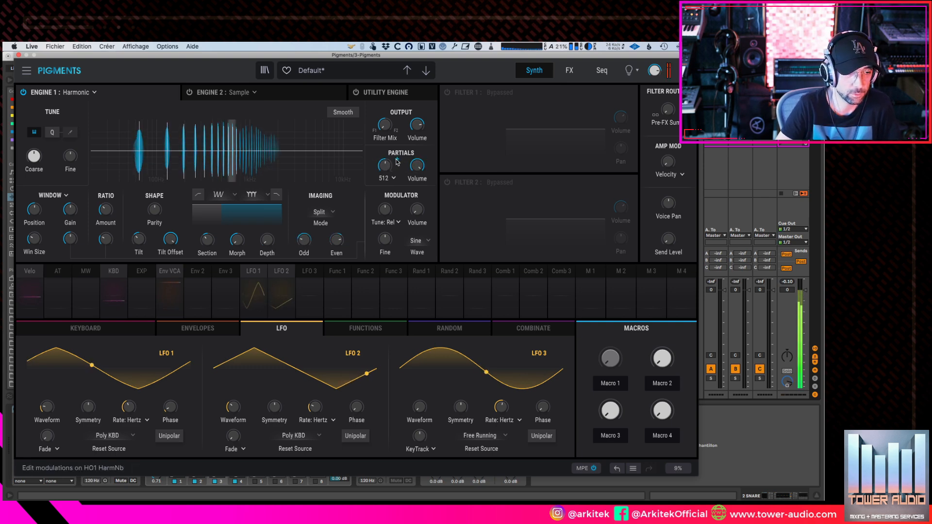
pyautogui.click(387, 178)
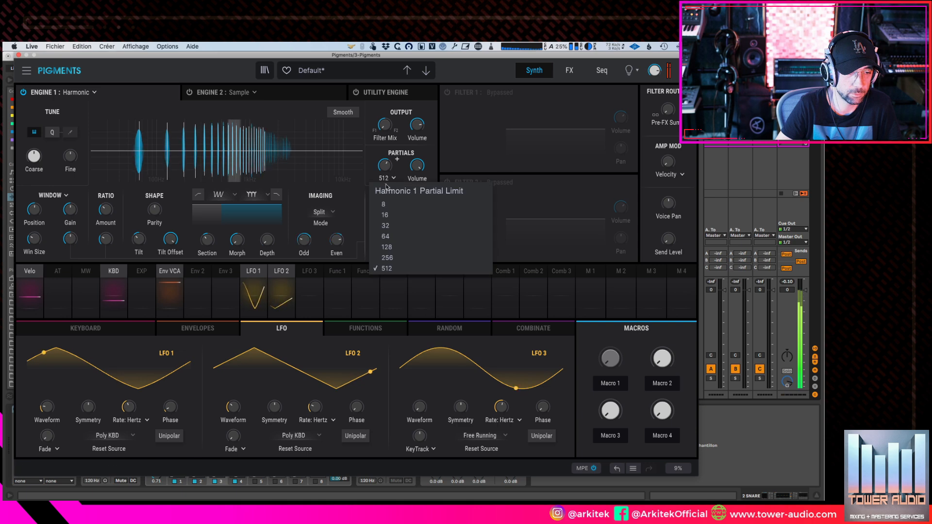
pyautogui.click(384, 206)
pyautogui.moveTo(388, 170)
pyautogui.mouseDown()
pyautogui.moveTo(388, 146)
pyautogui.moveTo(388, 204)
pyautogui.moveTo(388, 170)
pyautogui.mouseUp()
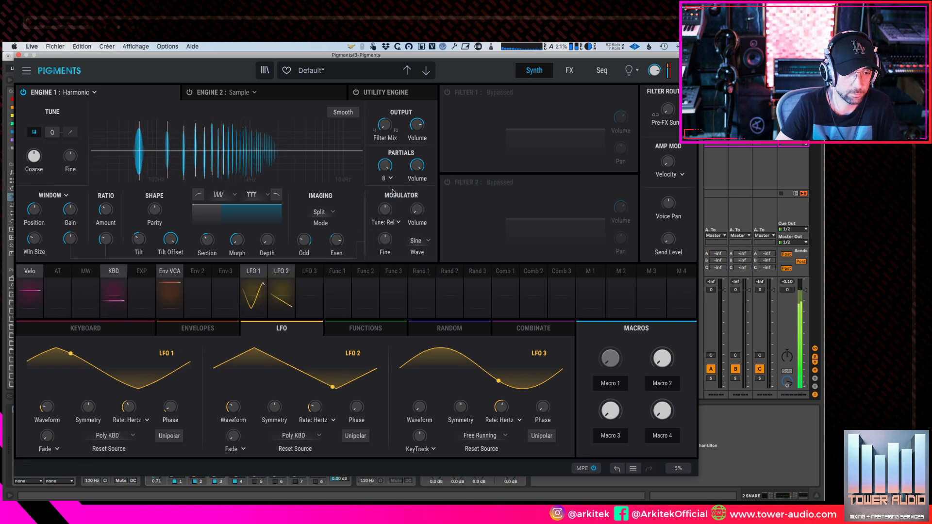
# - Raise the Modulator volume, adjust its FM amount on the partials' Ratio, and set the partial limit to 16
pyautogui.moveTo(389, 207); pyautogui.dragTo(418, 187)
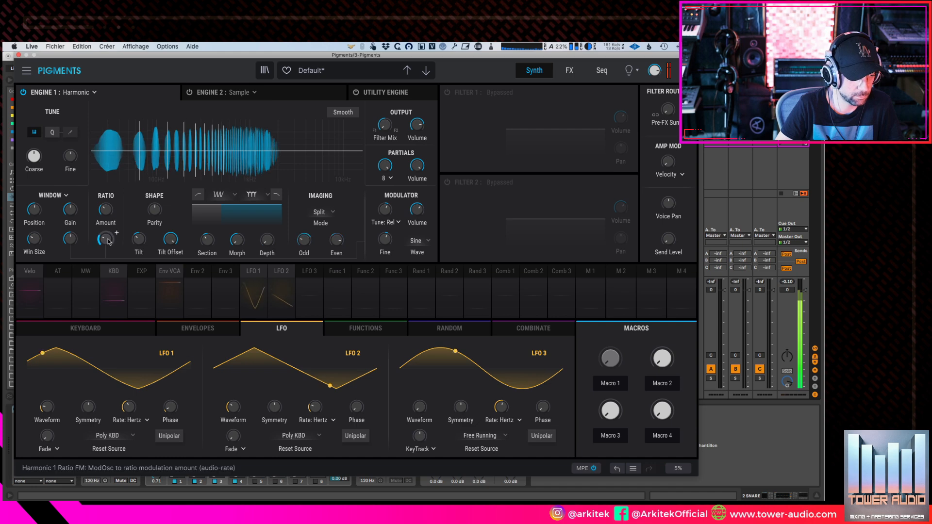
pyautogui.moveTo(106, 239); pyautogui.dragTo(106, 226)
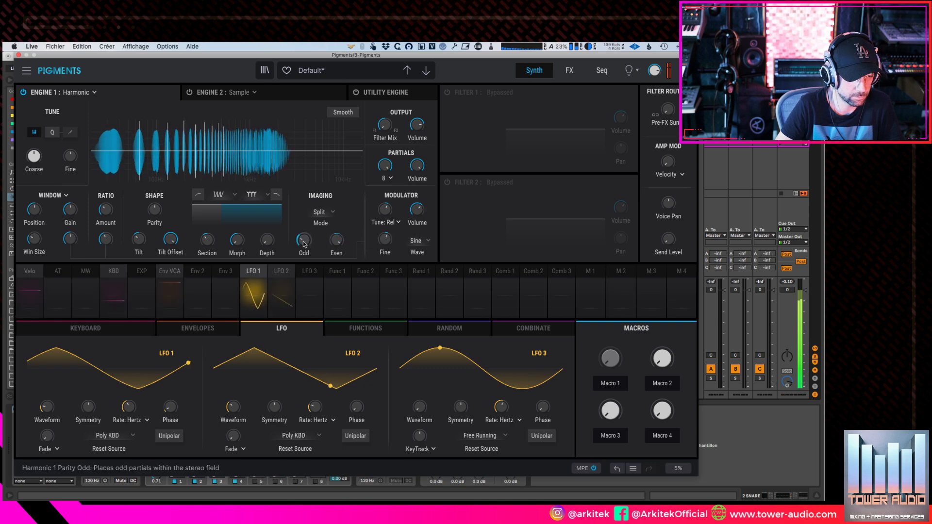
pyautogui.click(387, 179)
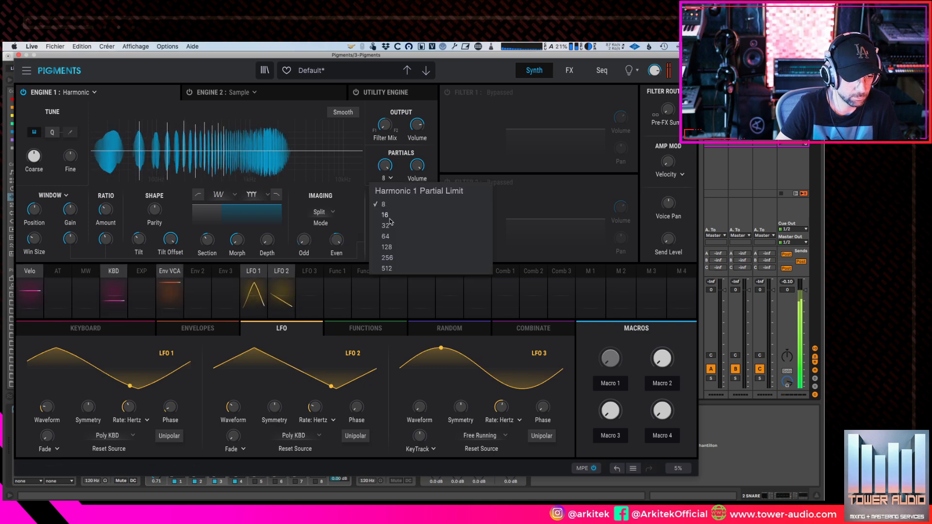
pyautogui.click(385, 215)
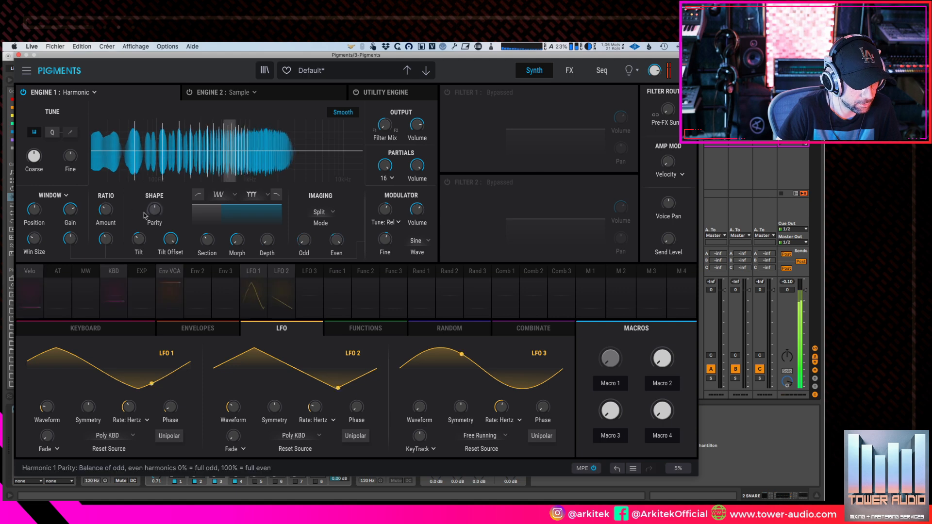
# - Compare the partials' movement with Smooth on and off, leaving Smooth off
pyautogui.click(343, 113)
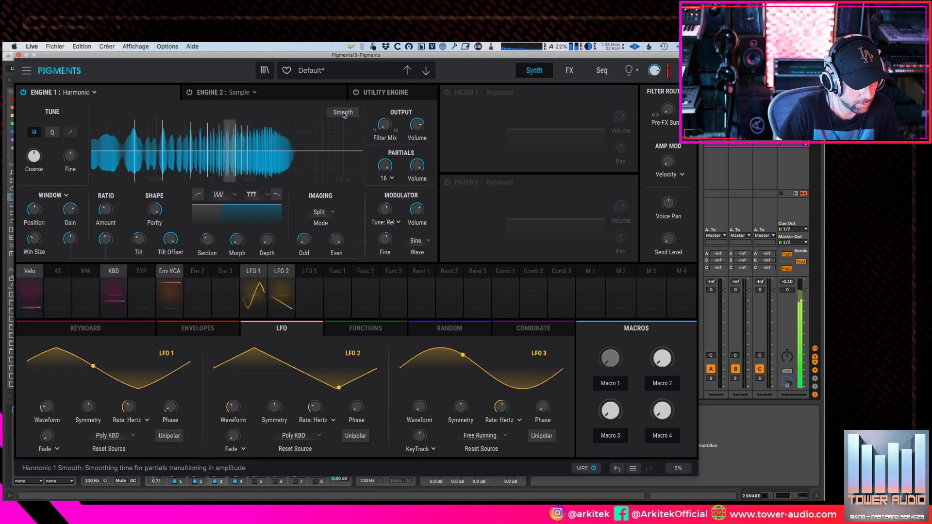
pyautogui.click(343, 114)
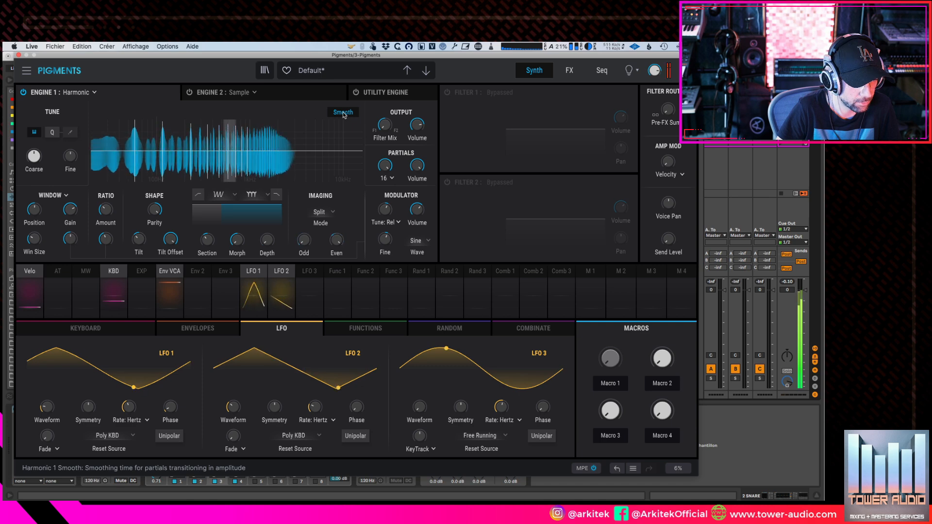
pyautogui.click(343, 113)
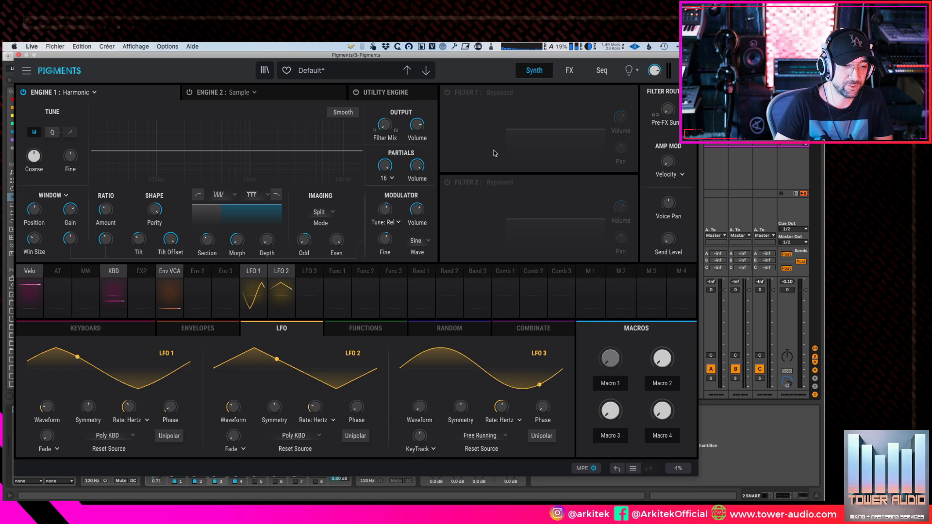
# - Shift the plugin window slightly aside and open the Pigments 3.0 bank in the preset browser
pyautogui.moveTo(469, 54)
pyautogui.mouseDown()
pyautogui.moveTo(484, 54)
pyautogui.moveTo(455, 51)
pyautogui.moveTo(477, 44)
pyautogui.mouseUp()
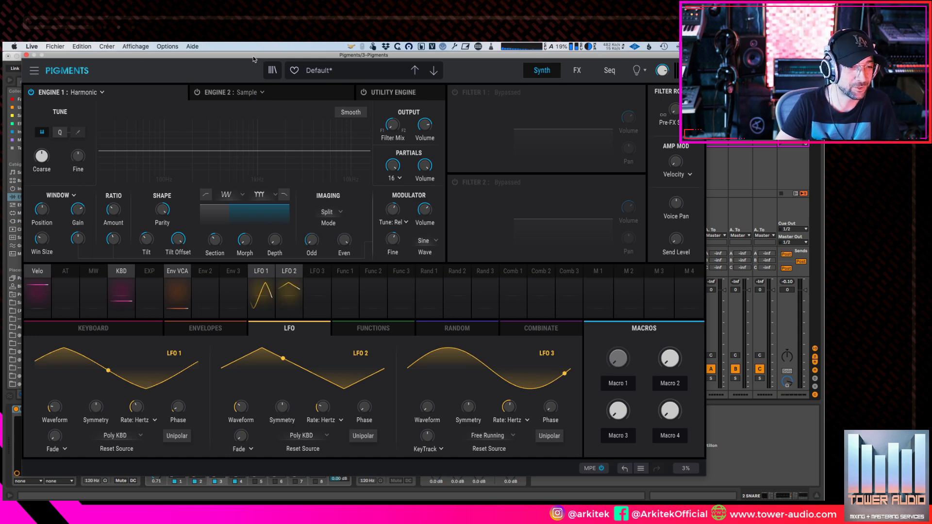
pyautogui.moveTo(253, 57); pyautogui.dragTo(256, 56)
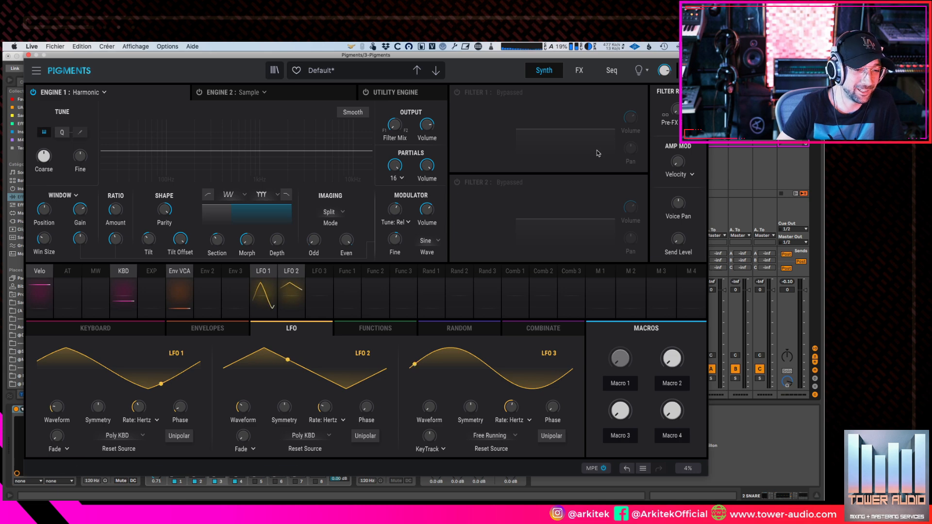
pyautogui.click(351, 71)
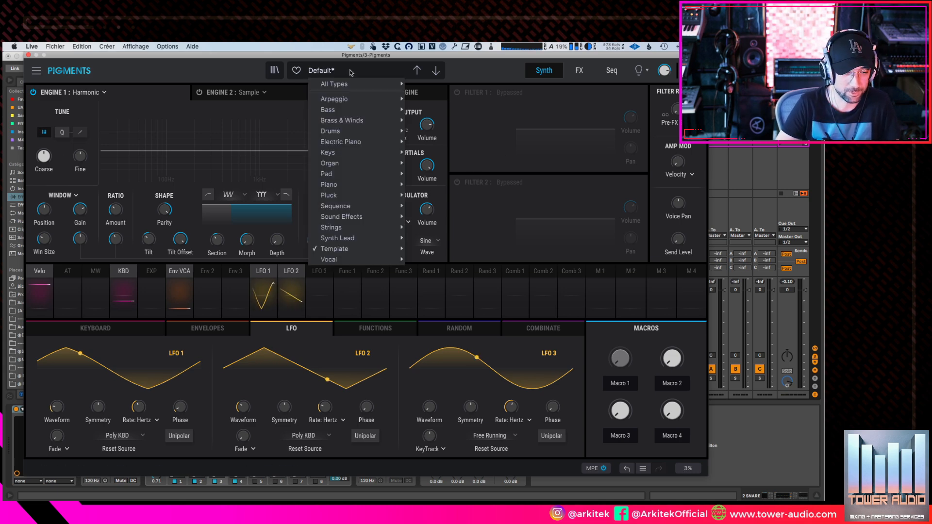
pyautogui.click(274, 71)
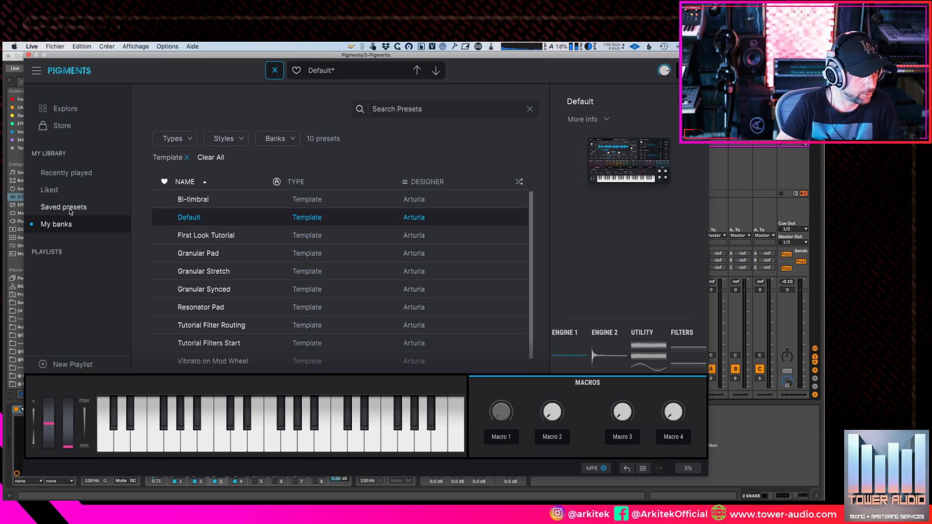
pyautogui.click(58, 224)
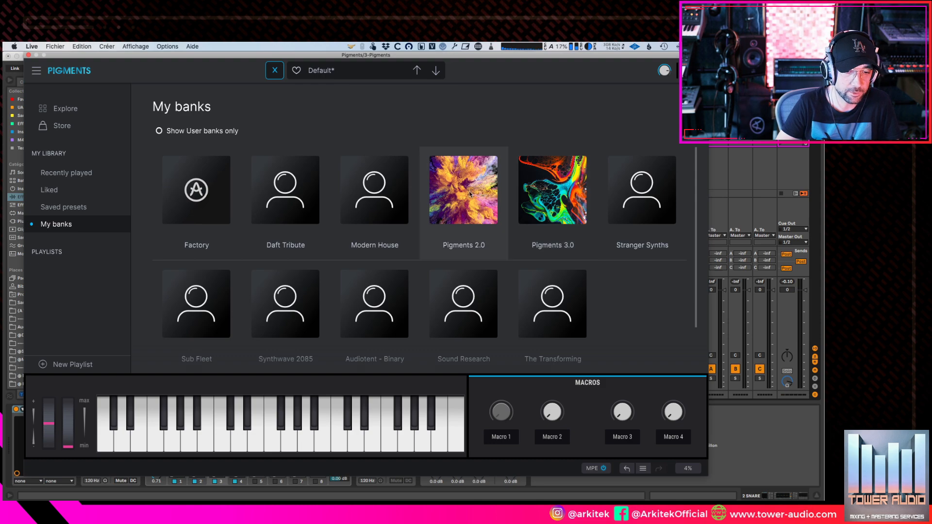
pyautogui.click(561, 177)
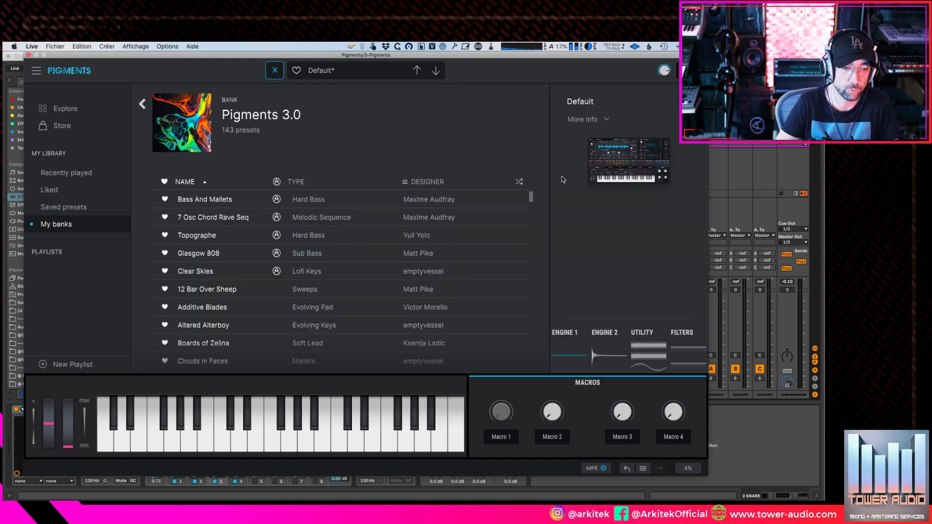
# - Look through the Pigments 3.0 presets and load Bass And Mallets
pyautogui.scroll(-20, 344, 248)
pyautogui.scroll(20, 343, 255)
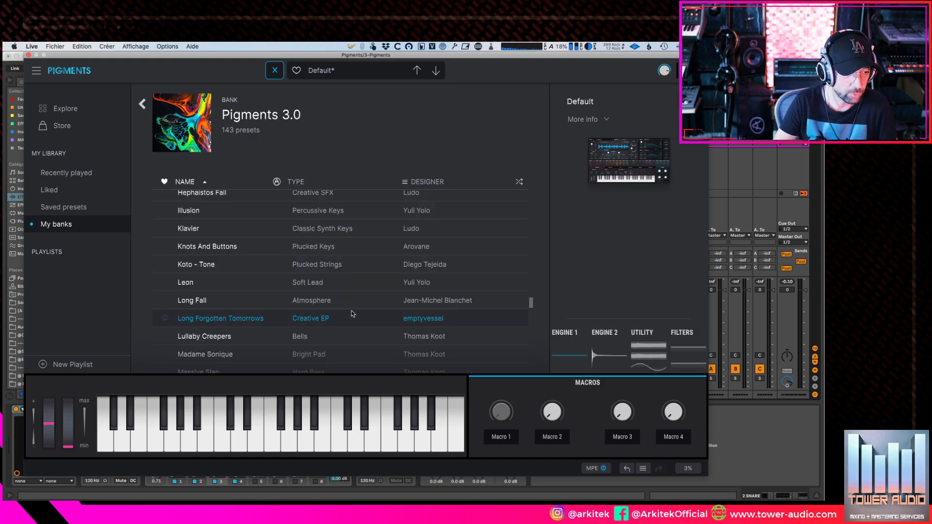
pyautogui.scroll(-5, 237, 268)
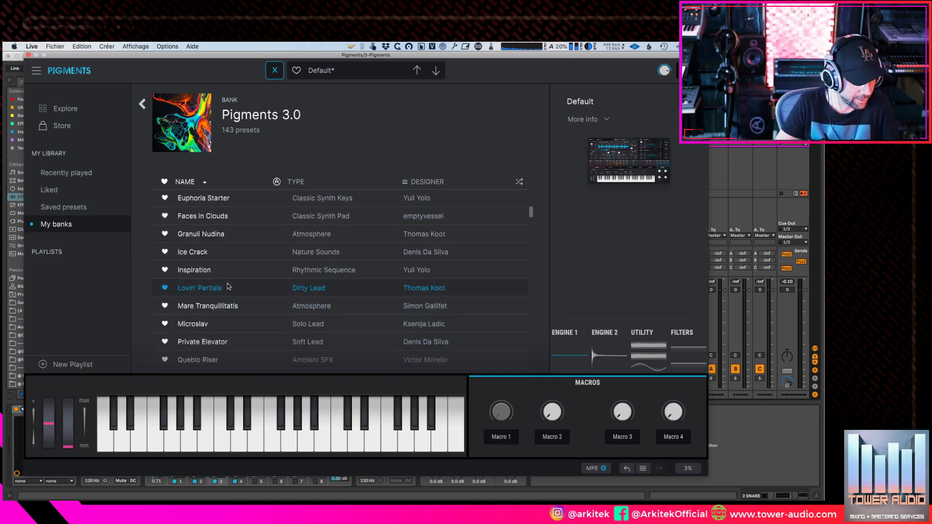
pyautogui.scroll(10, 237, 268)
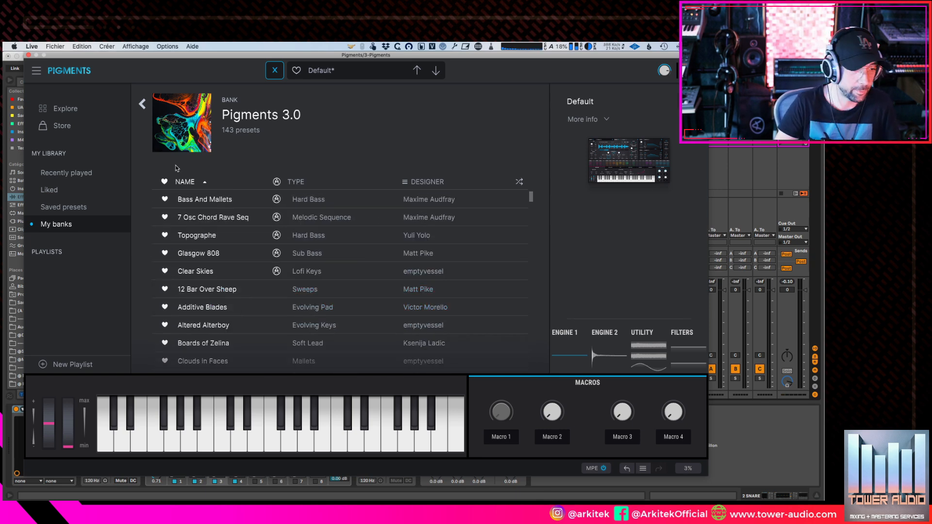
pyautogui.click(188, 200)
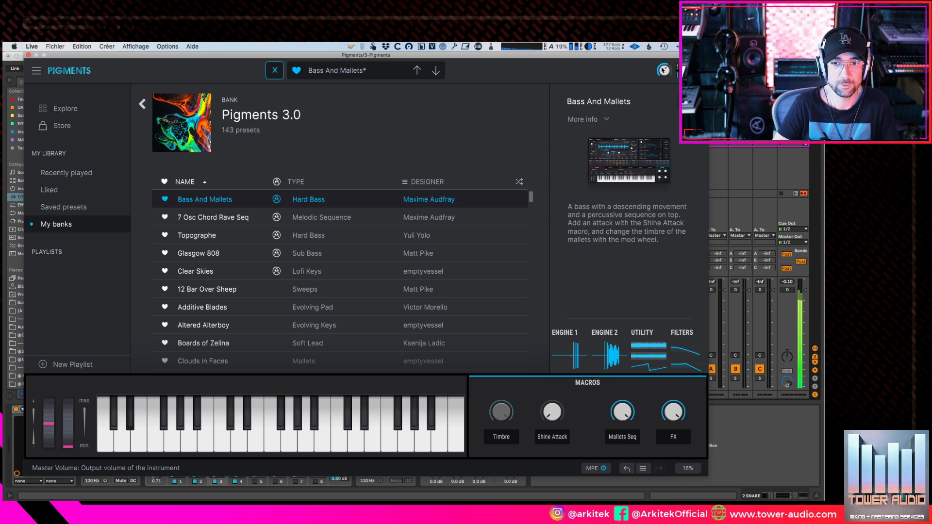
# - Load the 7 Osc Chord Rave Seq preset and vary its Time and Min/Maj macros
pyautogui.click(231, 217)
pyautogui.doubleClick(230, 214)
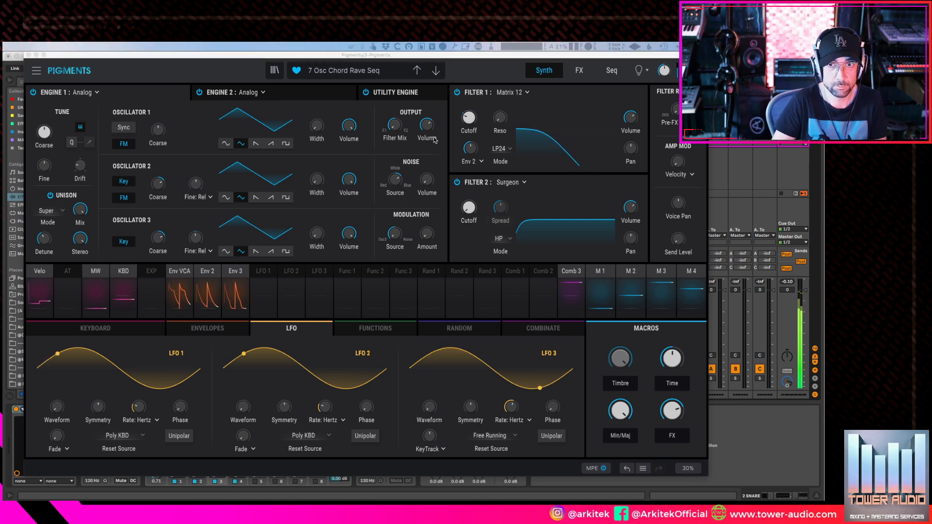
pyautogui.moveTo(671, 364); pyautogui.dragTo(673, 335)
pyautogui.moveTo(621, 410)
pyautogui.mouseDown()
pyautogui.moveTo(622, 458)
pyautogui.moveTo(621, 408)
pyautogui.moveTo(659, 413)
pyautogui.mouseUp()
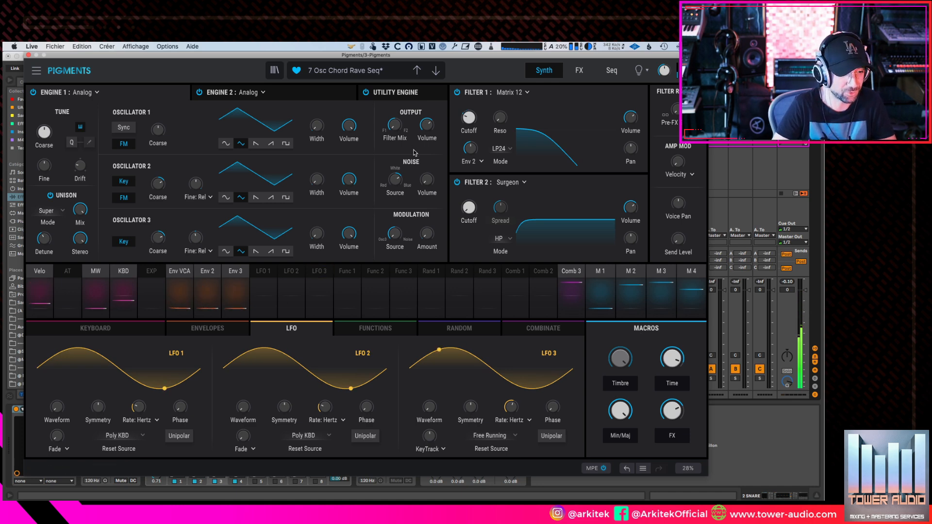
# - Audition the Topographe preset, then open Glasgow 808 from the preset browser
pyautogui.click(274, 71)
pyautogui.click(193, 235)
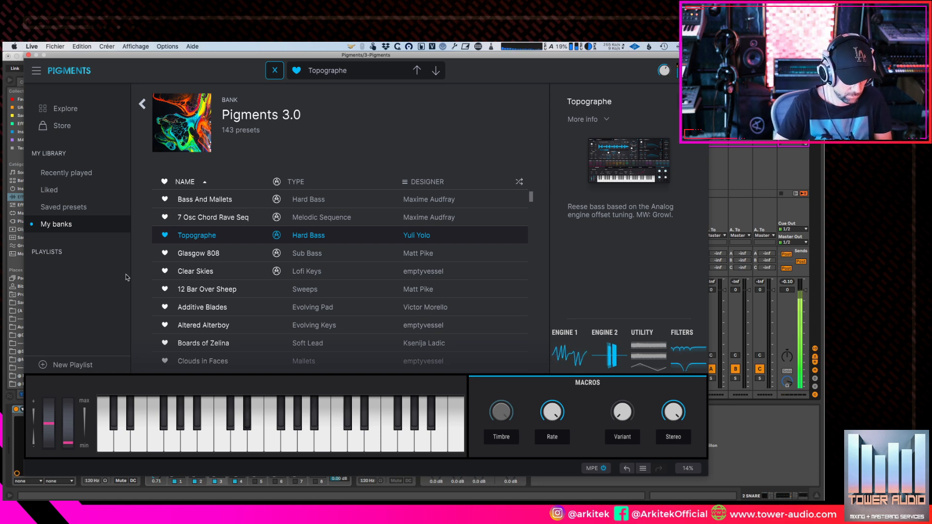
pyautogui.doubleClick(242, 256)
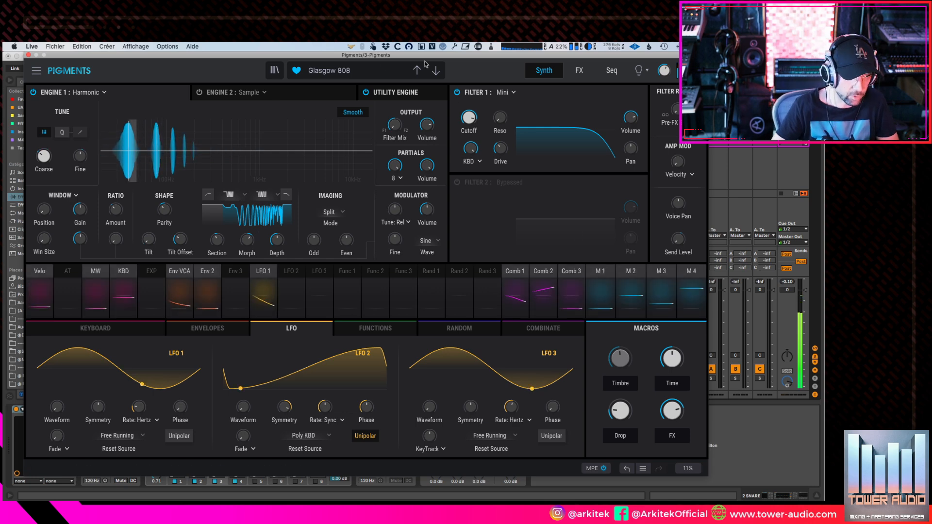
# - Load Clear Skies, toggle Engine 1 while viewing Engine 2's sample, and move on to 12 Bar Over Sheep
pyautogui.click(436, 70)
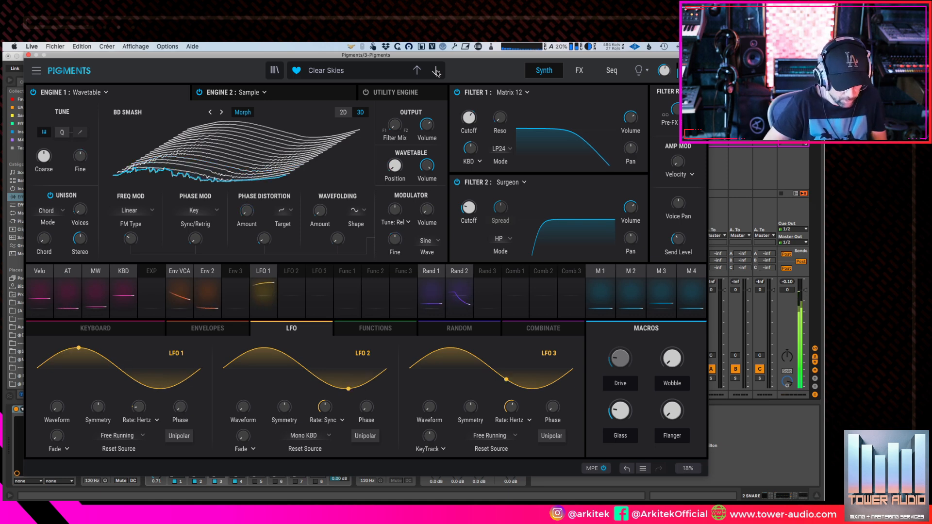
pyautogui.click(313, 93)
pyautogui.click(33, 92)
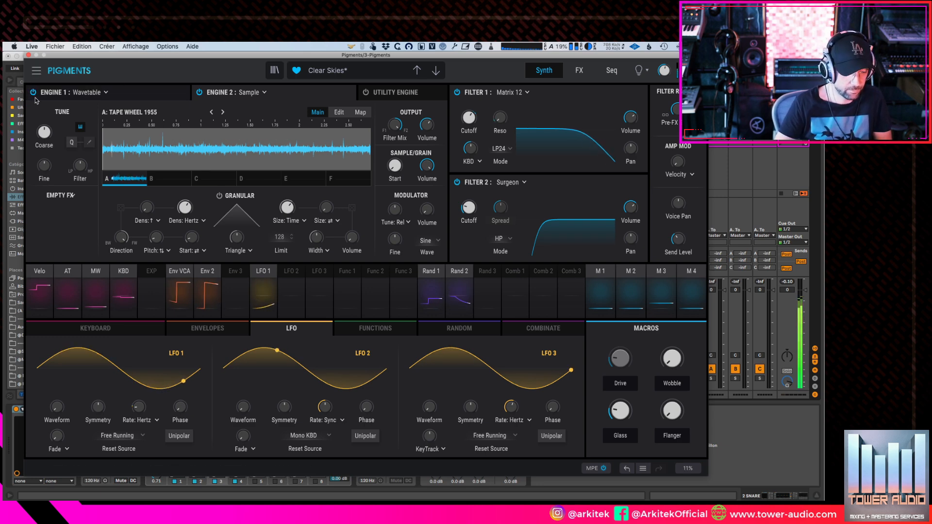
pyautogui.click(436, 70)
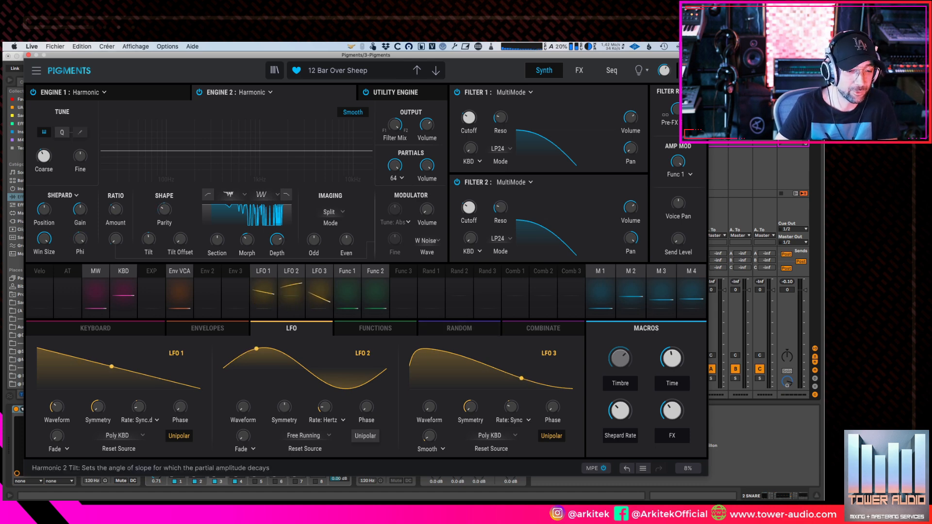
# - Load the Additive Blades preset and sweep Engine 2's Tilt and Tilt Offset
pyautogui.click(437, 73)
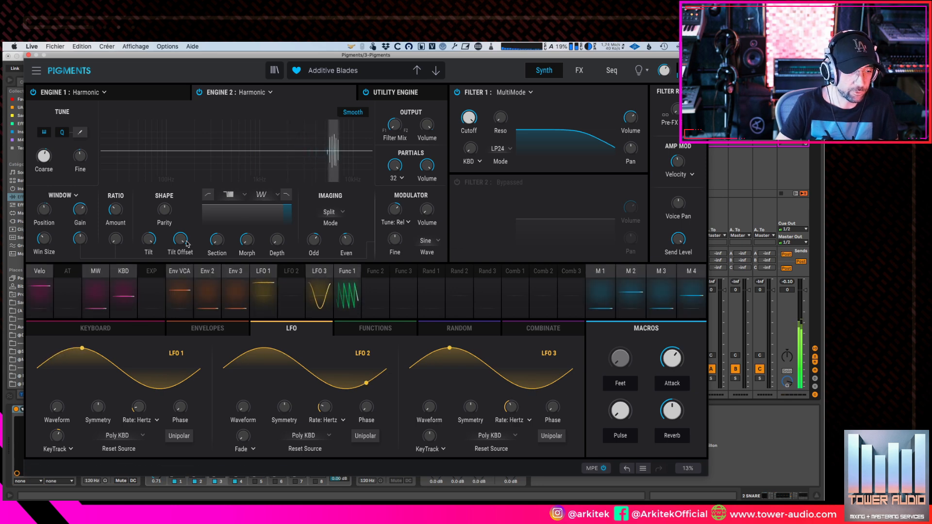
pyautogui.click(147, 237)
pyautogui.moveTo(180, 242); pyautogui.dragTo(180, 262)
pyautogui.moveTo(149, 239); pyautogui.dragTo(149, 311)
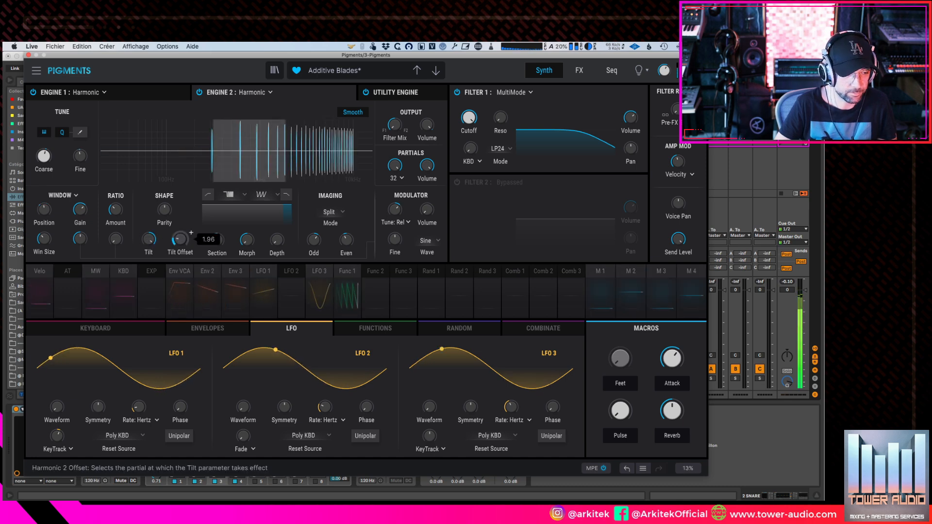
pyautogui.moveTo(181, 239); pyautogui.dragTo(180, 189)
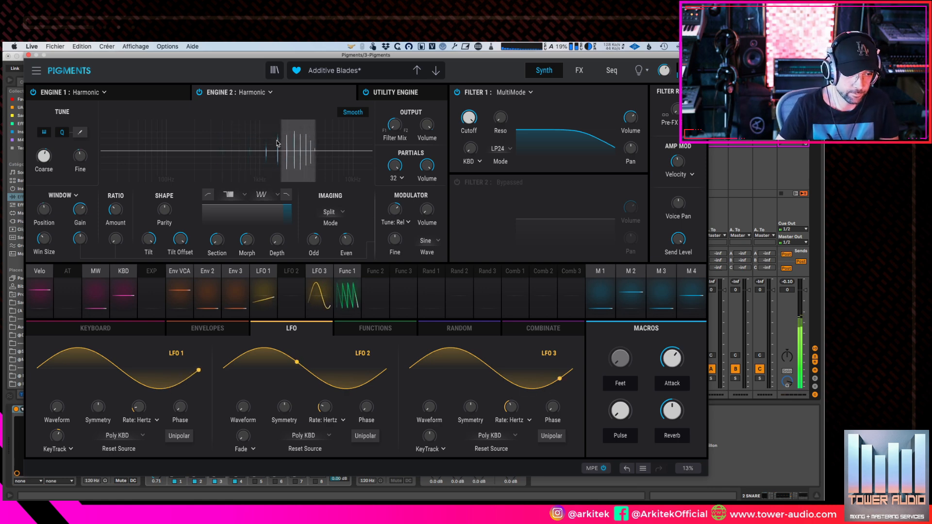
# - Load the Altered Alterboy preset and show its Harmonic Engine 1
pyautogui.click(435, 72)
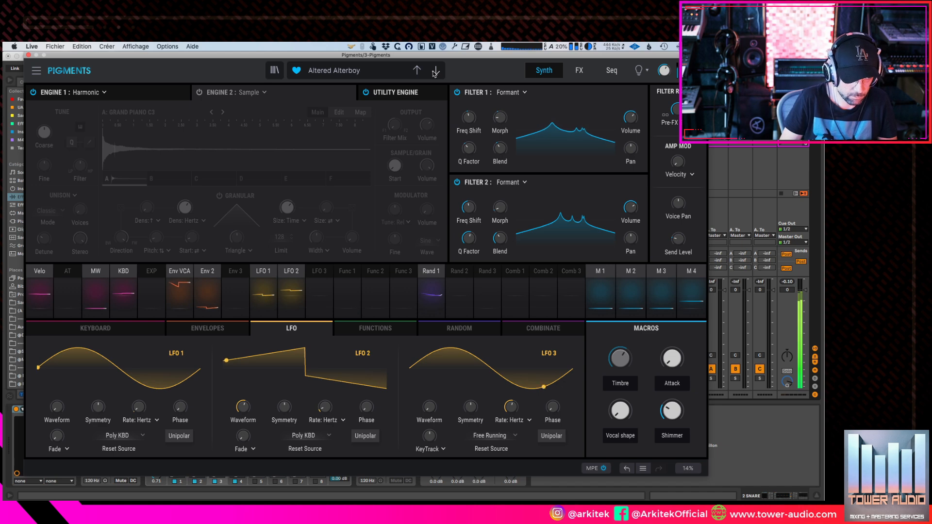
pyautogui.click(148, 90)
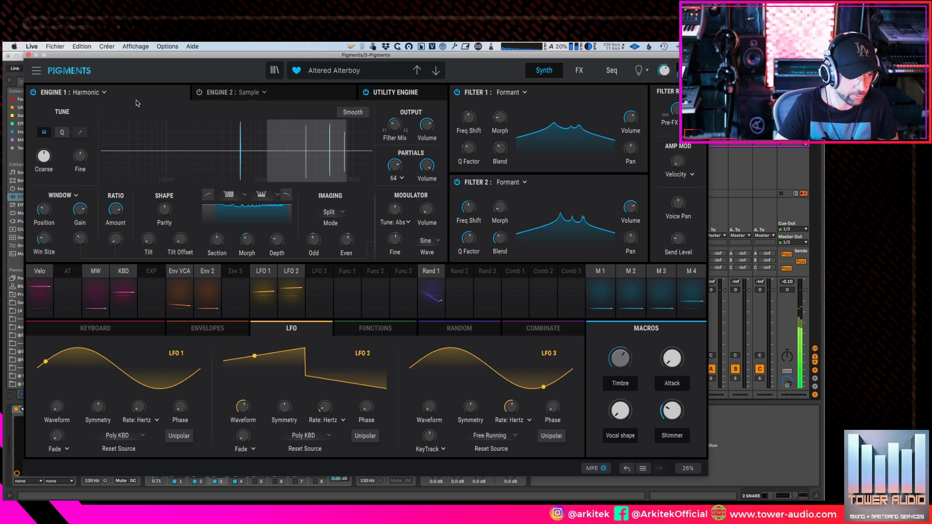
# - Show Altered Alterboy's effects and bypass PS Delay, Delay and Multi Filter on FX A
pyautogui.click(610, 71)
pyautogui.click(580, 70)
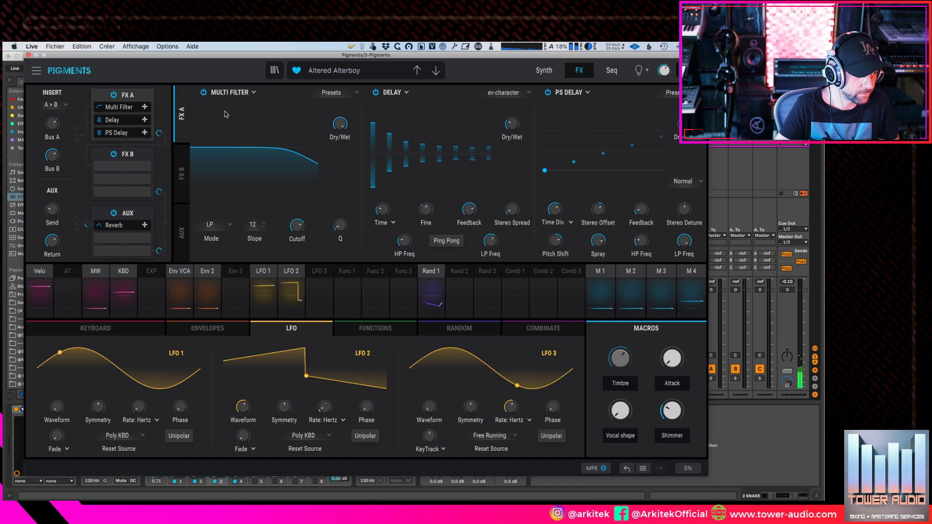
pyautogui.click(548, 93)
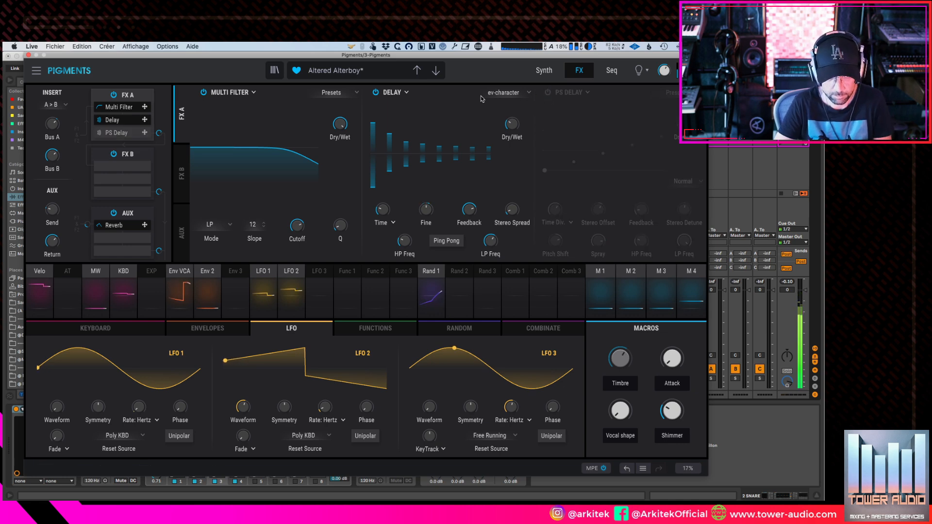
pyautogui.click(375, 92)
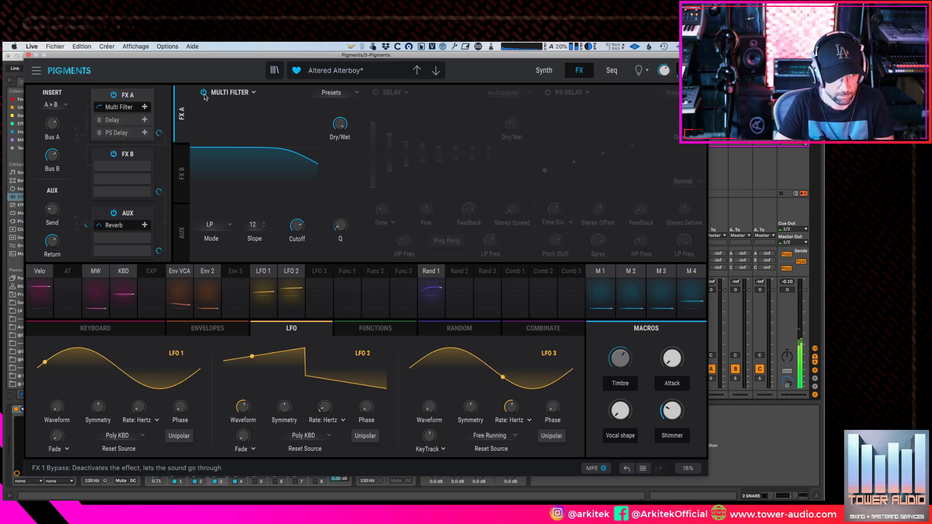
pyautogui.click(204, 92)
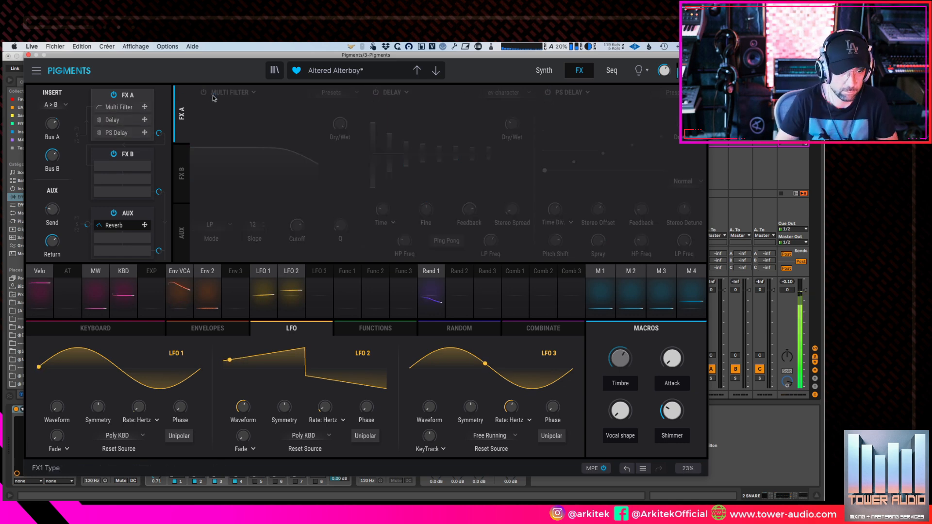
# - Advance through Boards of Zelina and Clouds in Faces to Cyberspace City, and toggle its Multiband effect off and back on
pyautogui.click(430, 78)
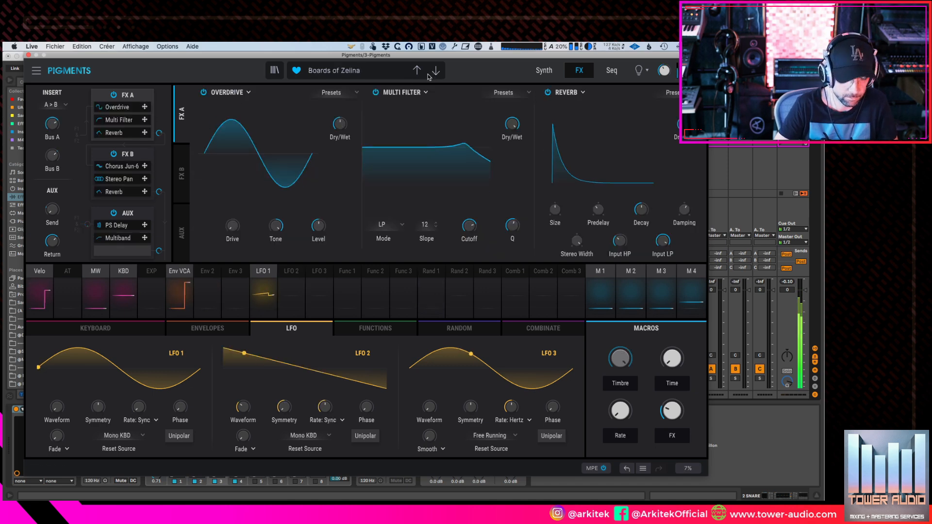
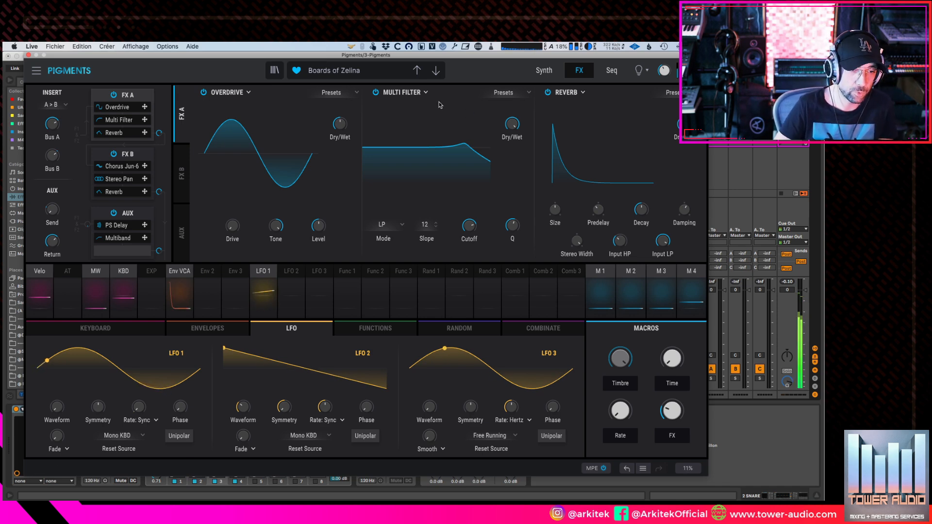
pyautogui.click(434, 73)
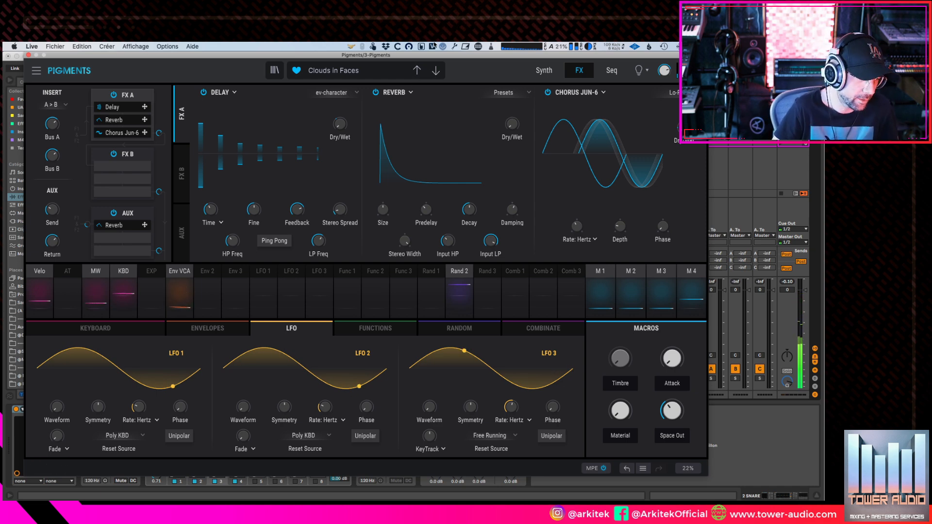
pyautogui.click(437, 72)
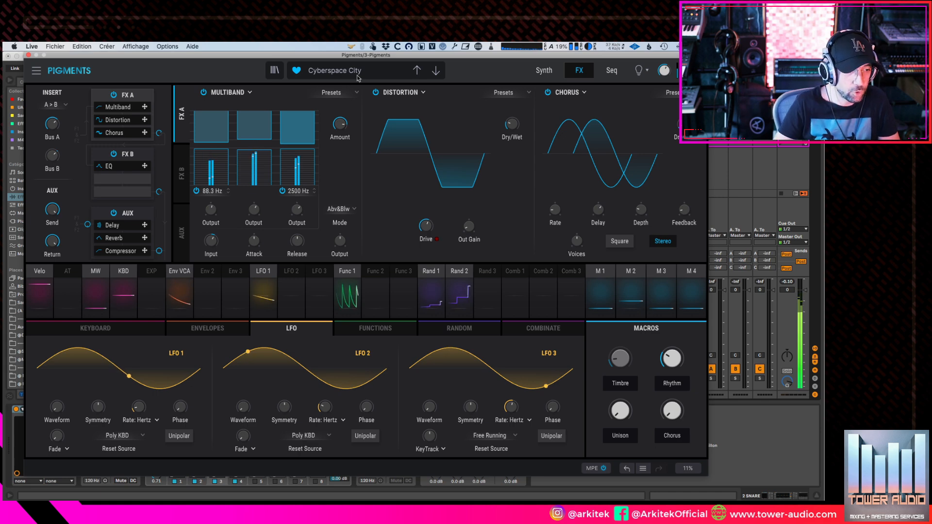
pyautogui.click(203, 93)
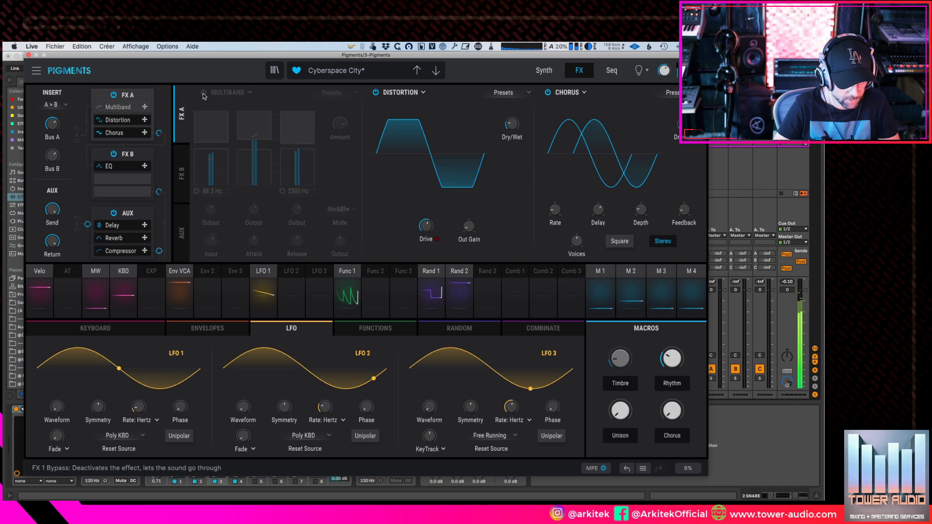
pyautogui.click(203, 92)
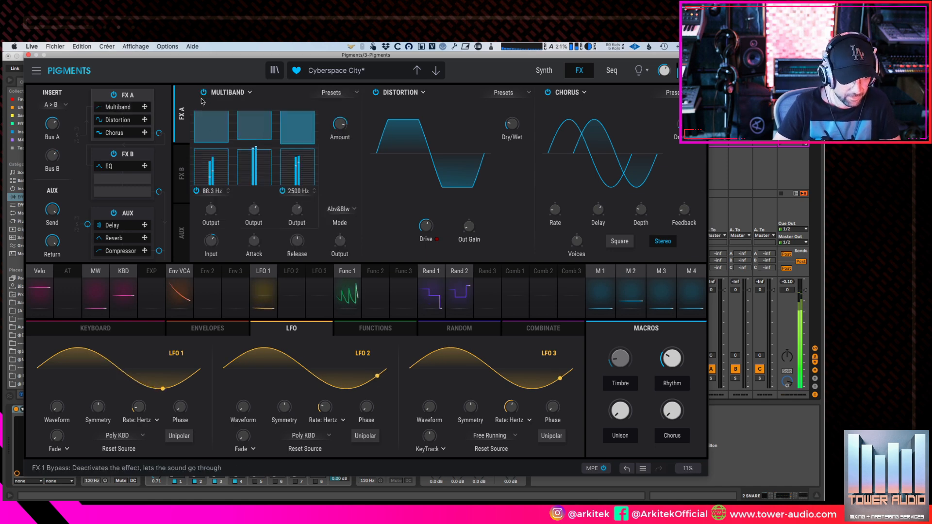
# - Audition the consecutive presets from Dream Chord Maker through Euphoria Starter, Faces in Clouds and Ice Crack, ending on Inspiration
pyautogui.click(438, 71)
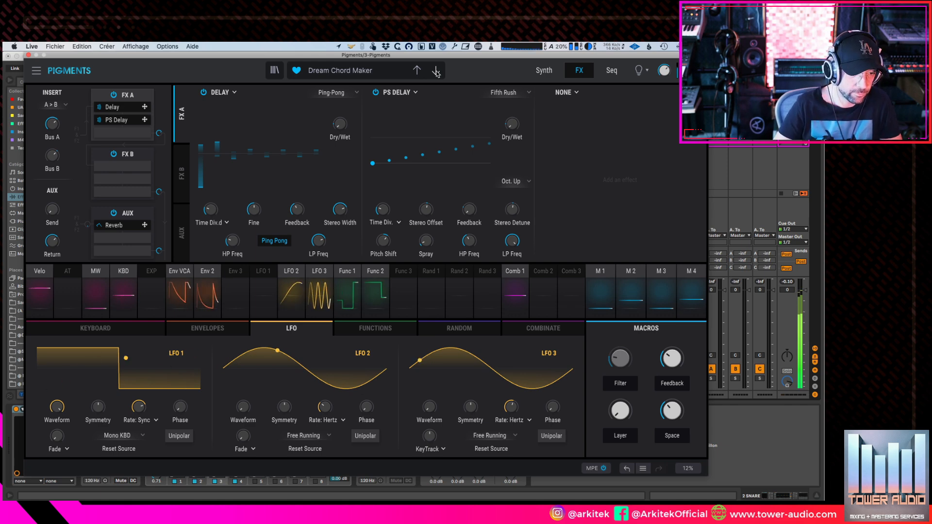
pyautogui.click(436, 71)
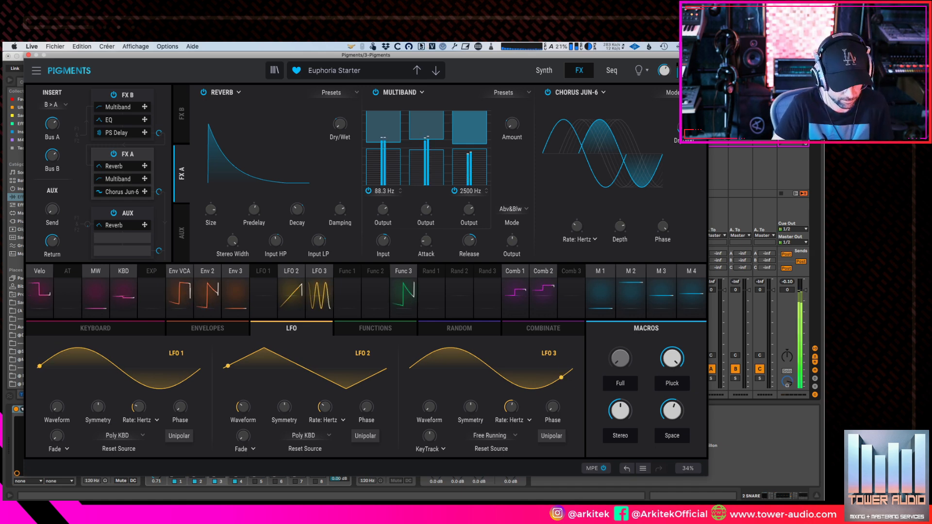
pyautogui.click(436, 71)
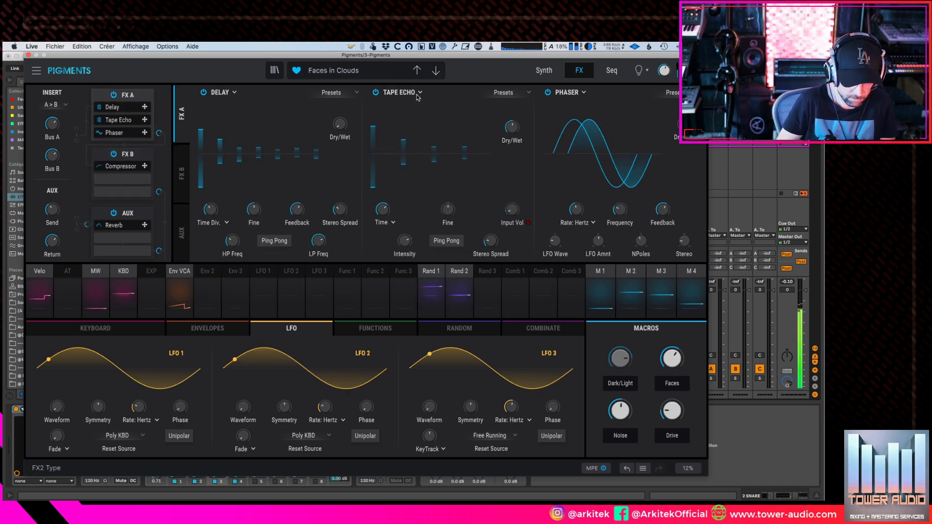
pyautogui.click(436, 72)
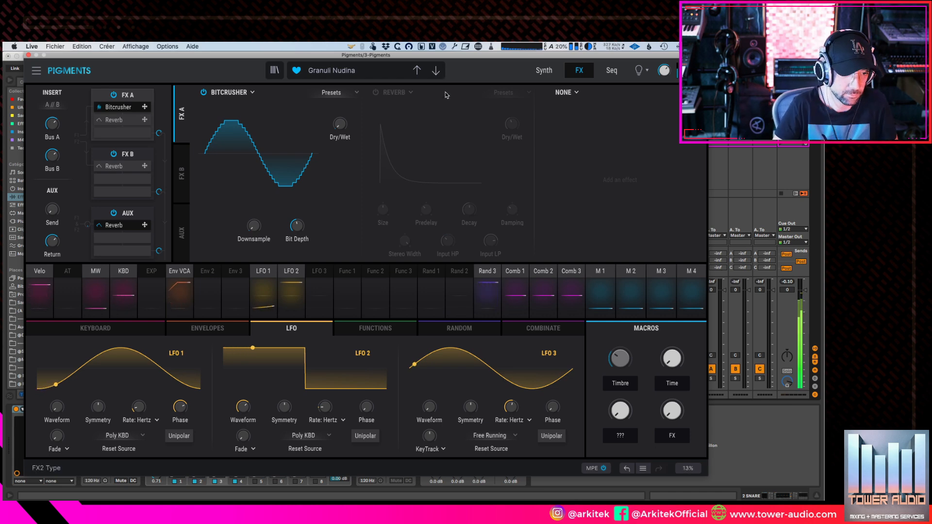
pyautogui.click(437, 72)
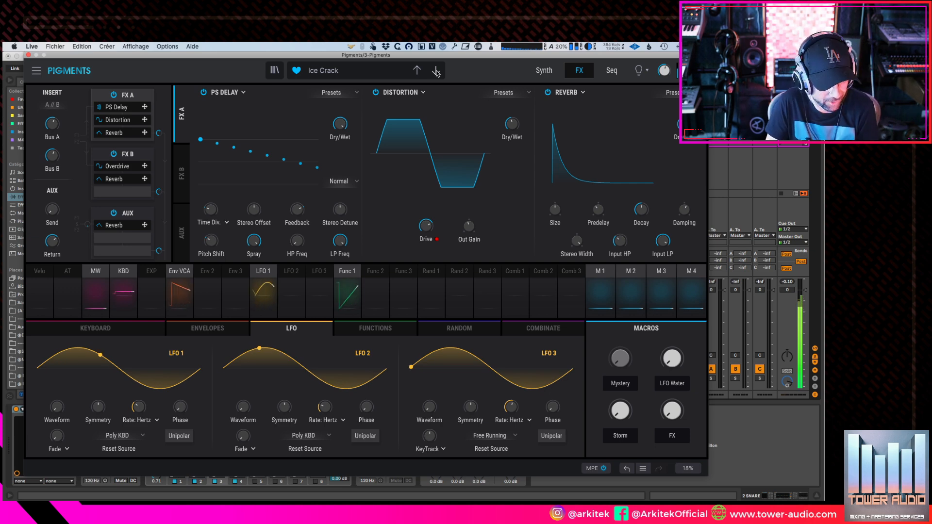
pyautogui.click(436, 70)
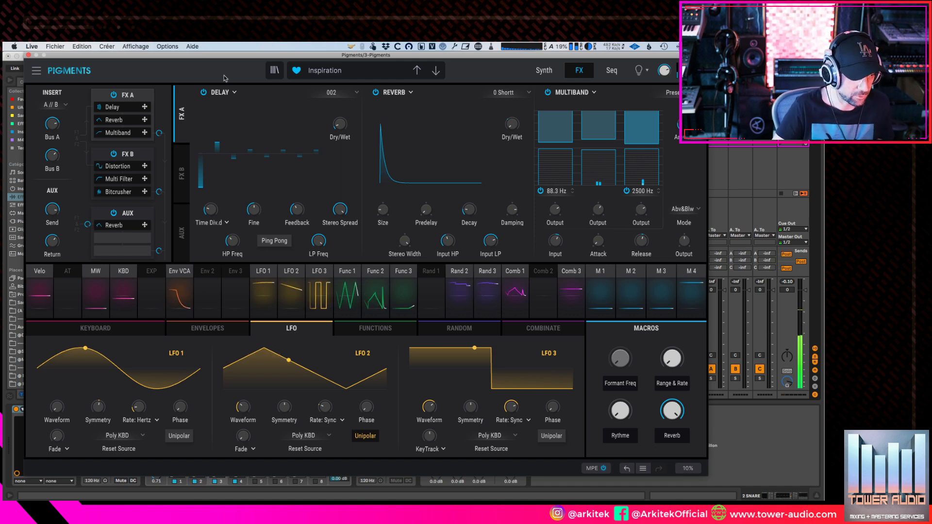
# - Inspect the Inspiration preset's synth engines, viewing the Utility Engine's noise sources and the samples in Engines 1 and 2
pyautogui.click(545, 71)
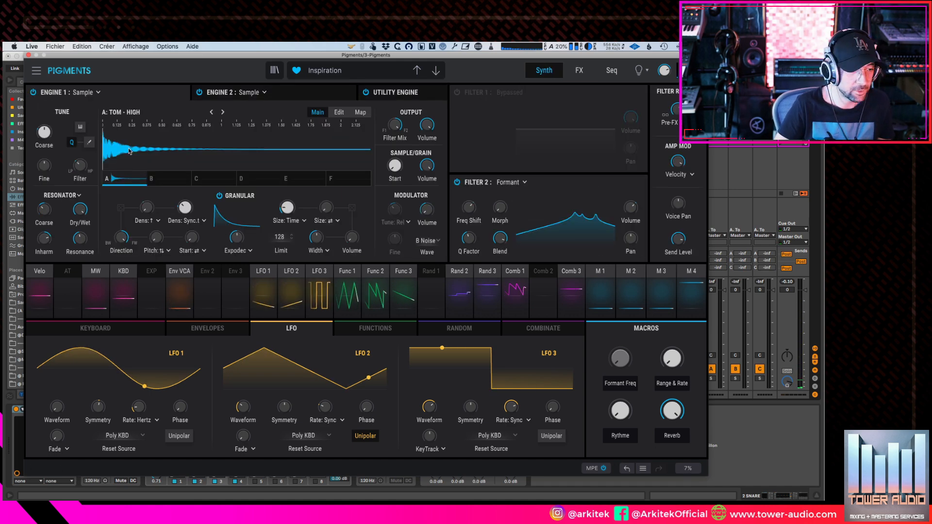
pyautogui.click(387, 92)
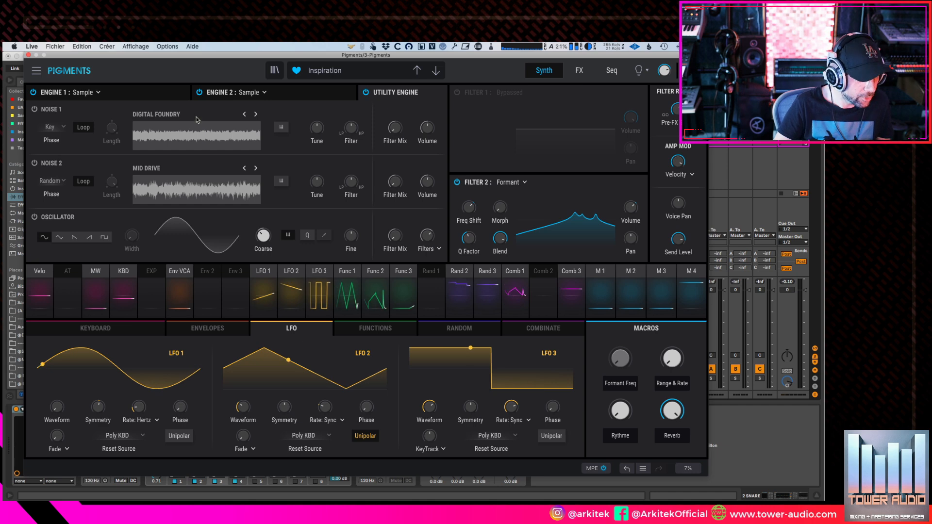
pyautogui.click(235, 90)
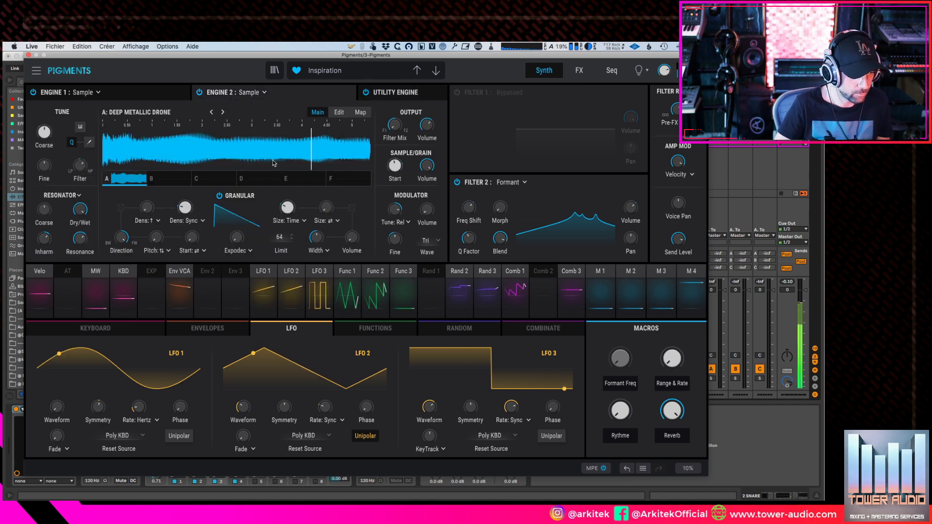
pyautogui.click(163, 96)
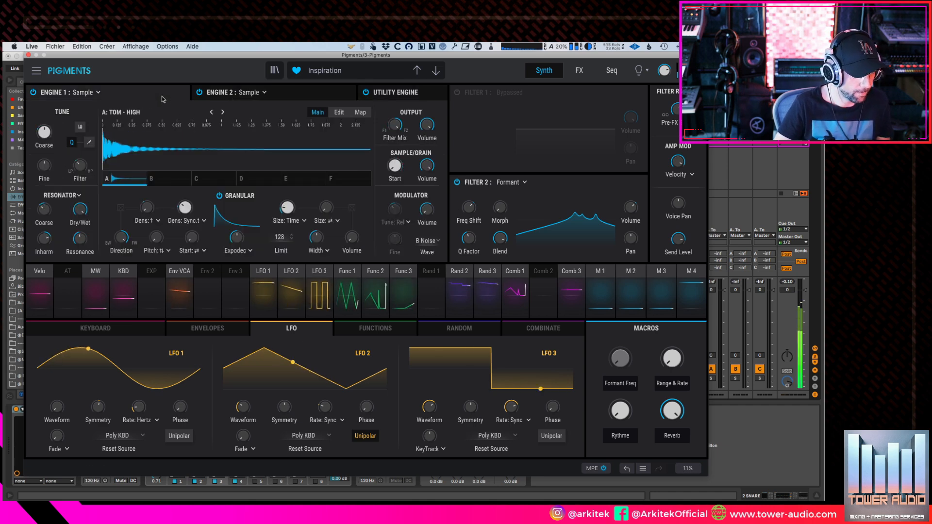
# - Isolate Inspiration's Engine 1 by disabling Engine 2, then swap to hear only Engine 2's Deep Metallic Drone
pyautogui.click(198, 93)
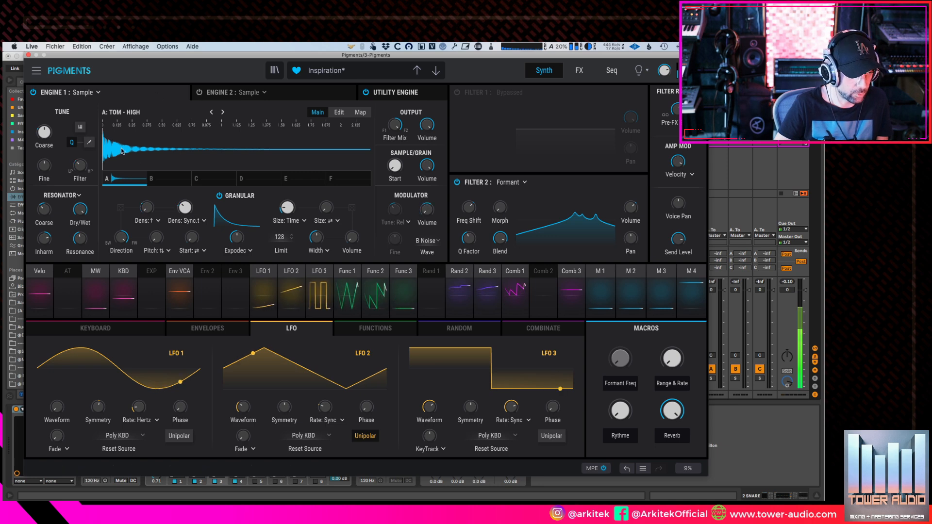
pyautogui.click(33, 92)
pyautogui.click(199, 92)
pyautogui.click(233, 92)
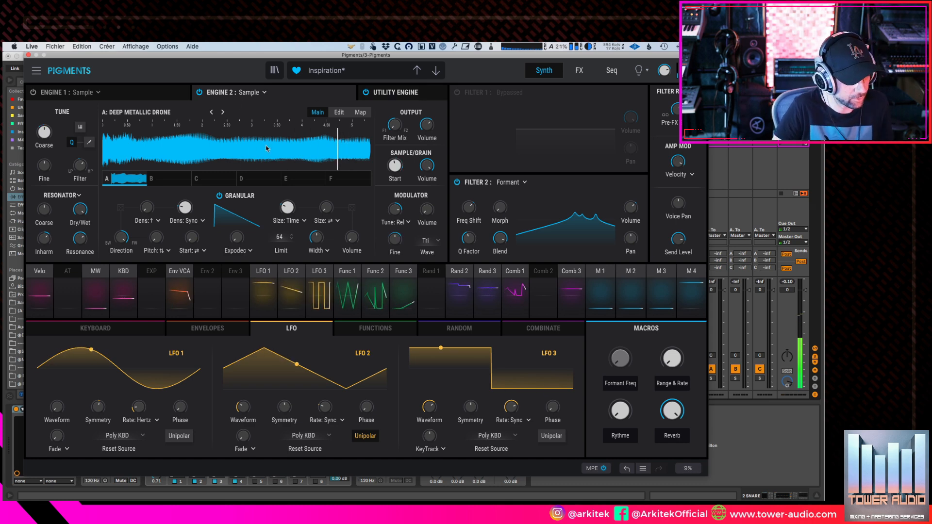
# - Audition Lovin' Partials, Mare Tranquillitatis, Miroslav and Private Elevator, ending on Queblo Riser
pyautogui.click(436, 70)
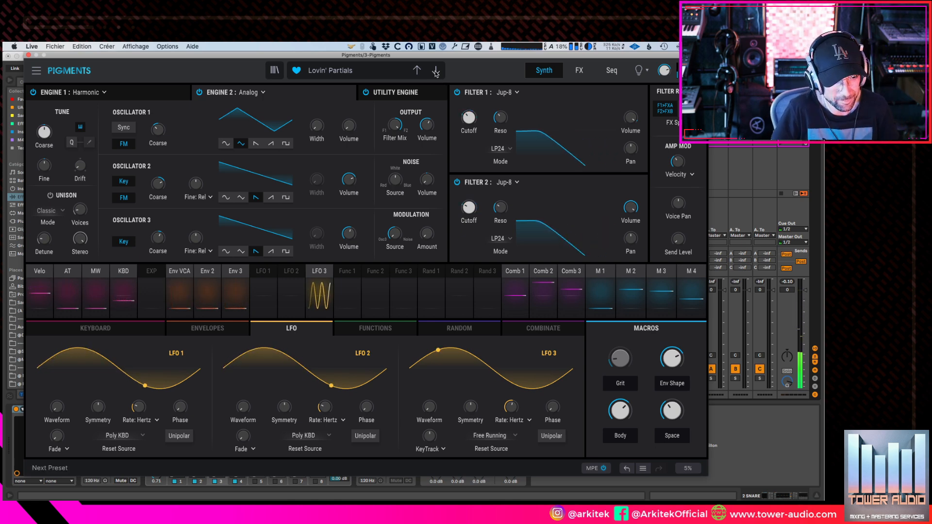
pyautogui.click(436, 71)
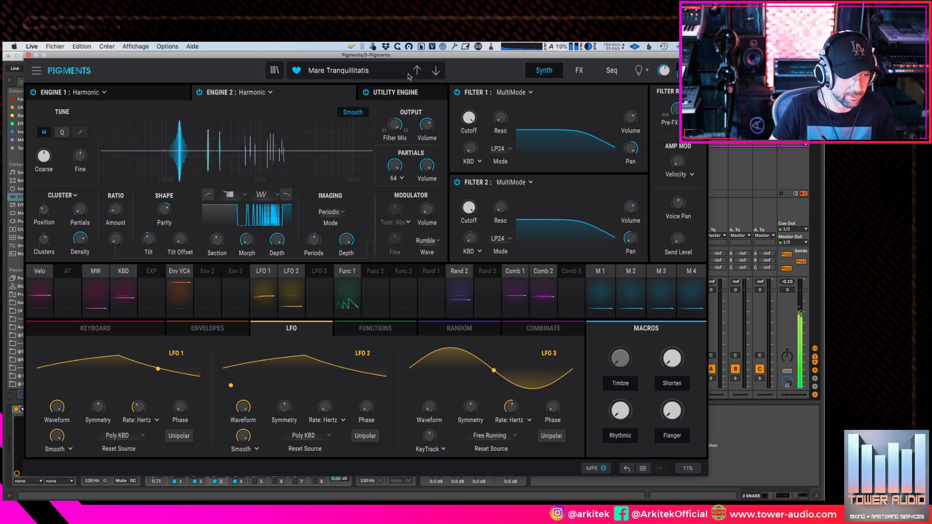
pyautogui.click(435, 71)
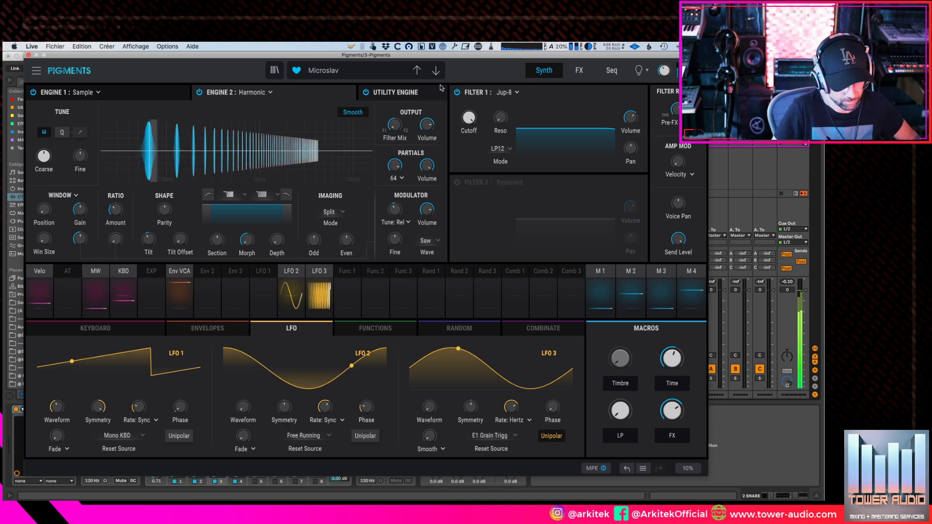
pyautogui.click(437, 71)
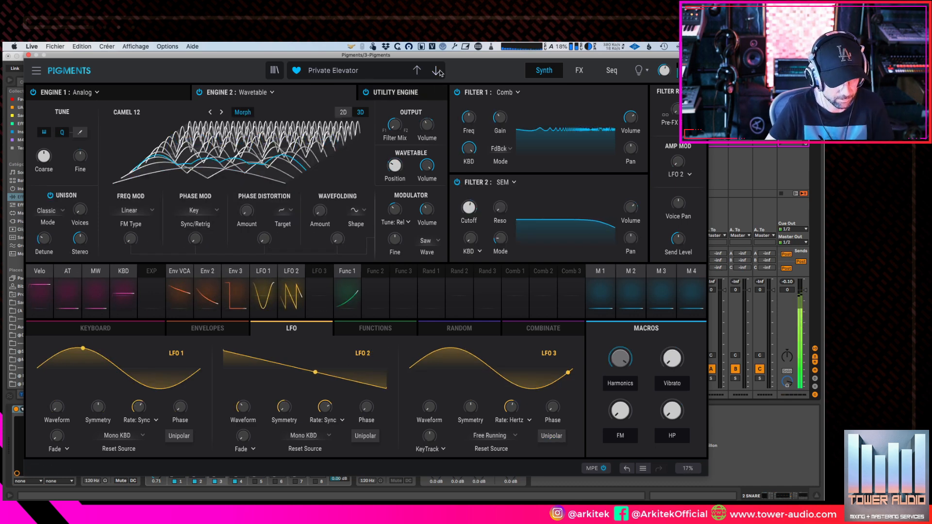
pyautogui.click(437, 72)
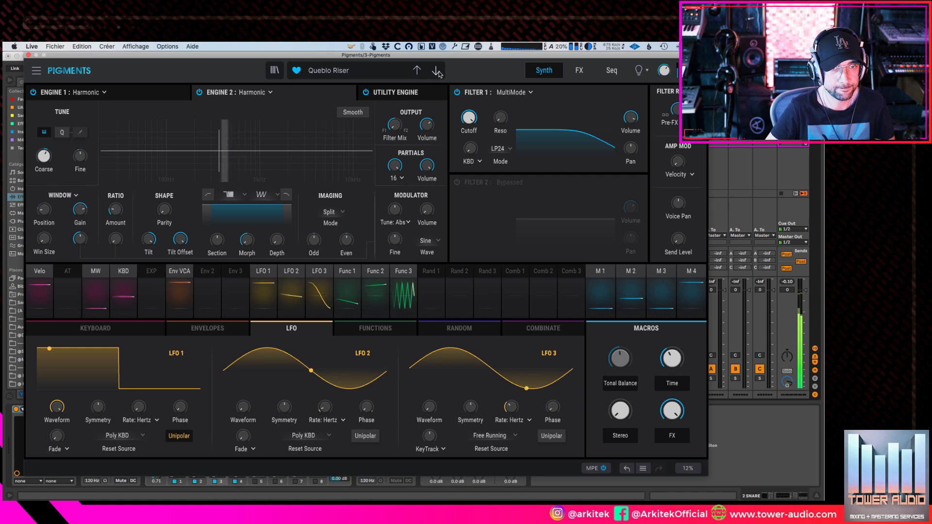
# - Audition Random Rainbow, Retro Glitter and Siren, and load Spy Movie Break-In Scene
pyautogui.click(437, 72)
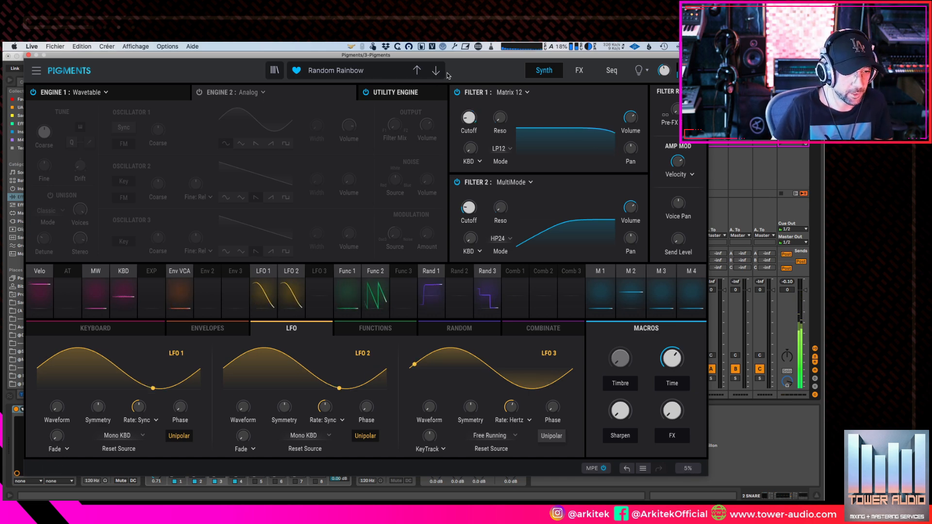
pyautogui.click(439, 72)
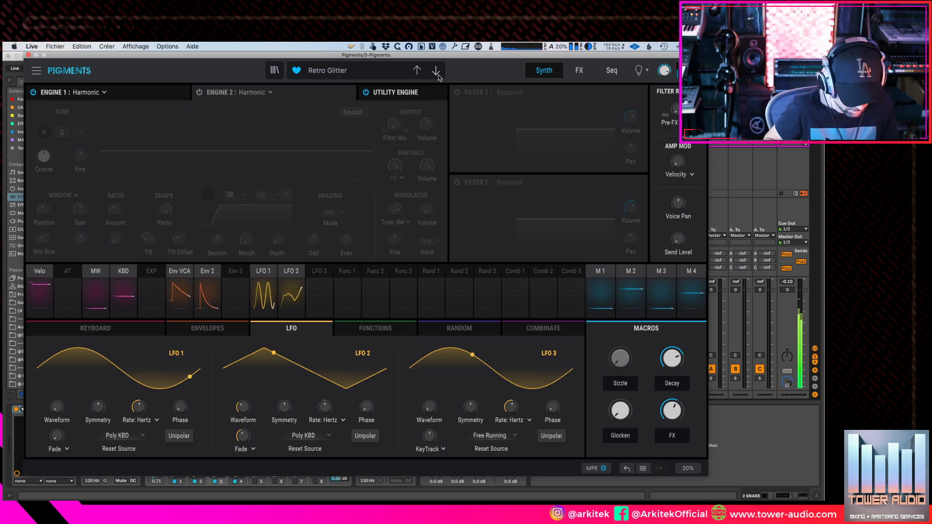
pyautogui.click(436, 71)
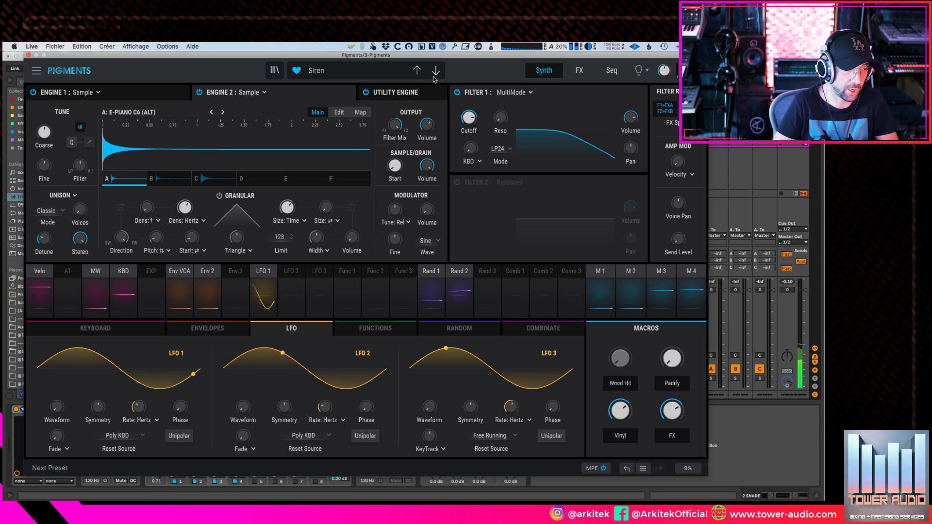
pyautogui.click(437, 73)
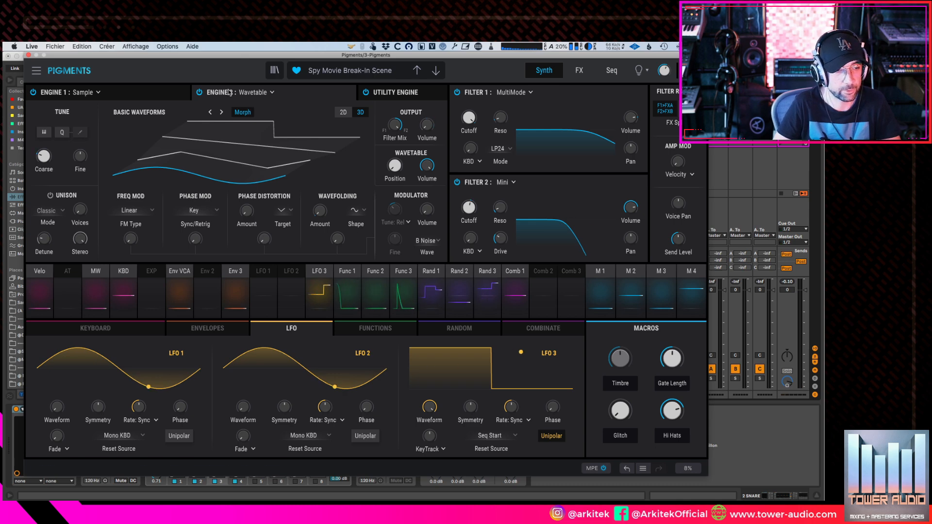
# - View Spy Movie Break-In Scene's sample and wavetable engines, and disable Engine 2 and the Utility Engine to isolate Engine 1
pyautogui.click(111, 89)
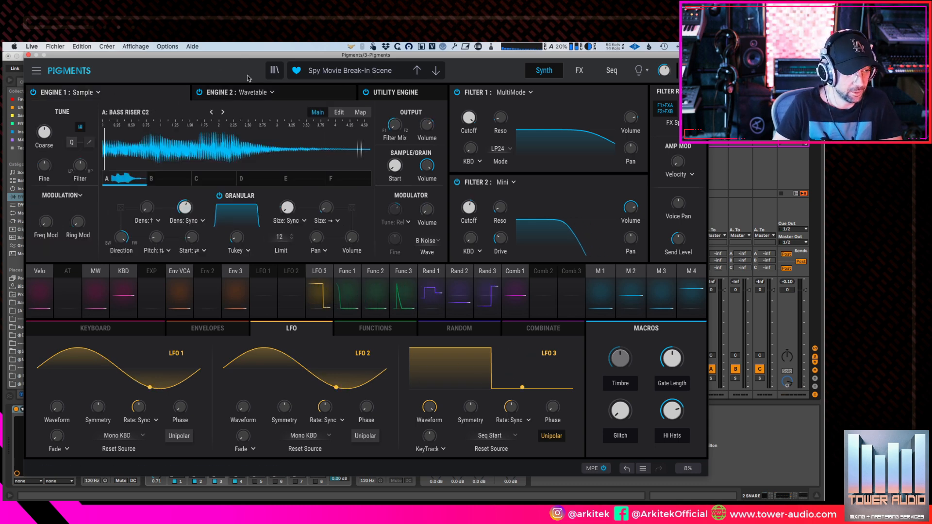
pyautogui.click(225, 93)
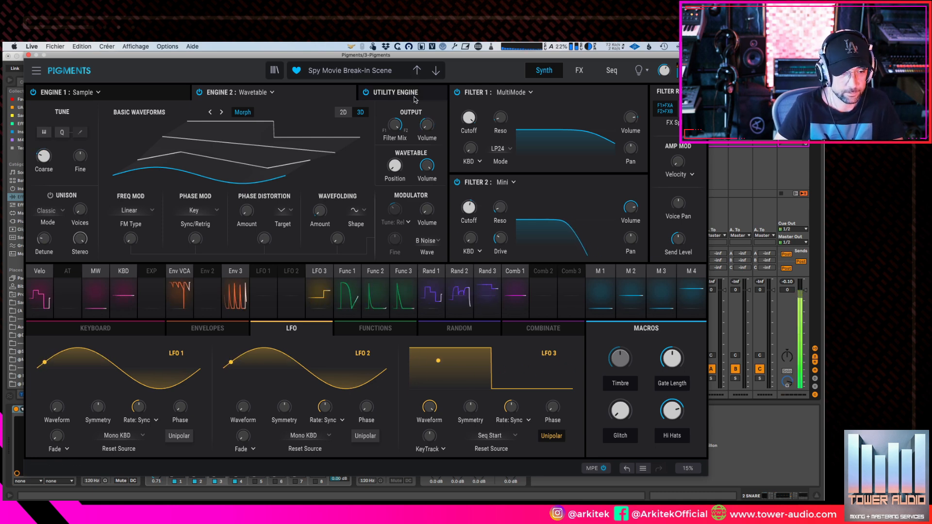
pyautogui.click(98, 92)
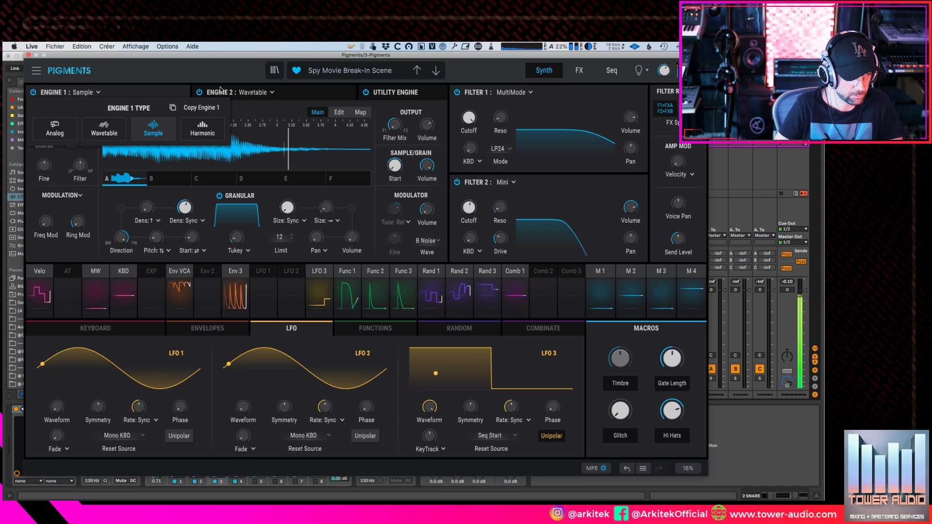
pyautogui.click(194, 98)
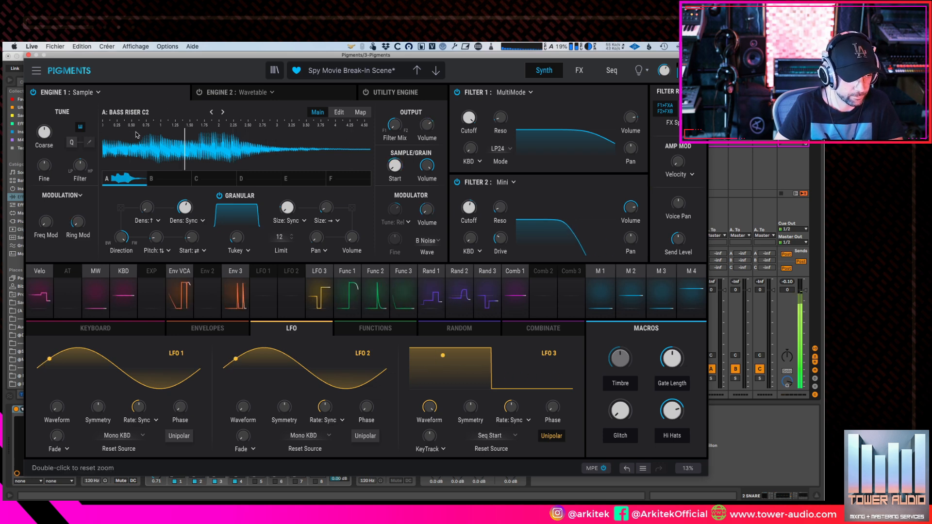
# - Disable Engine 1 and enable Engine 2 to isolate the preset's wavetable engine, displaying its settings
pyautogui.click(33, 92)
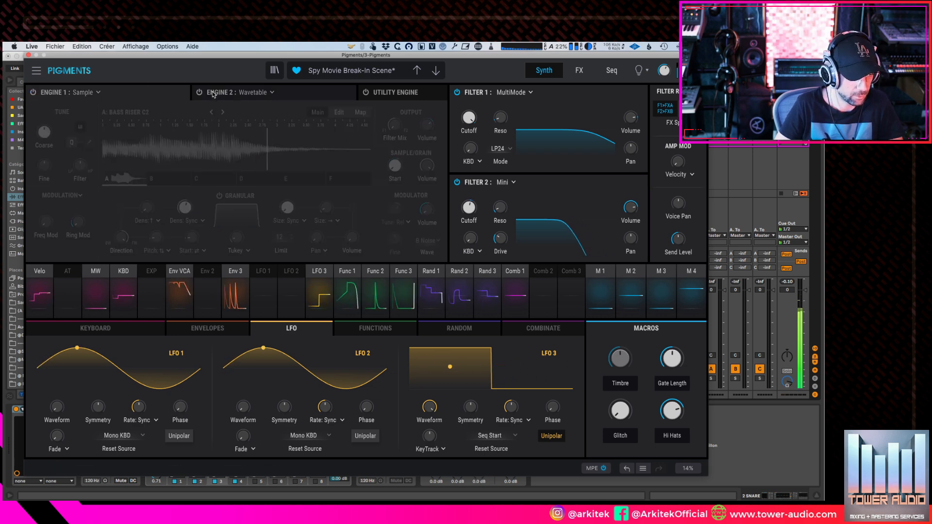
pyautogui.click(199, 93)
pyautogui.click(237, 92)
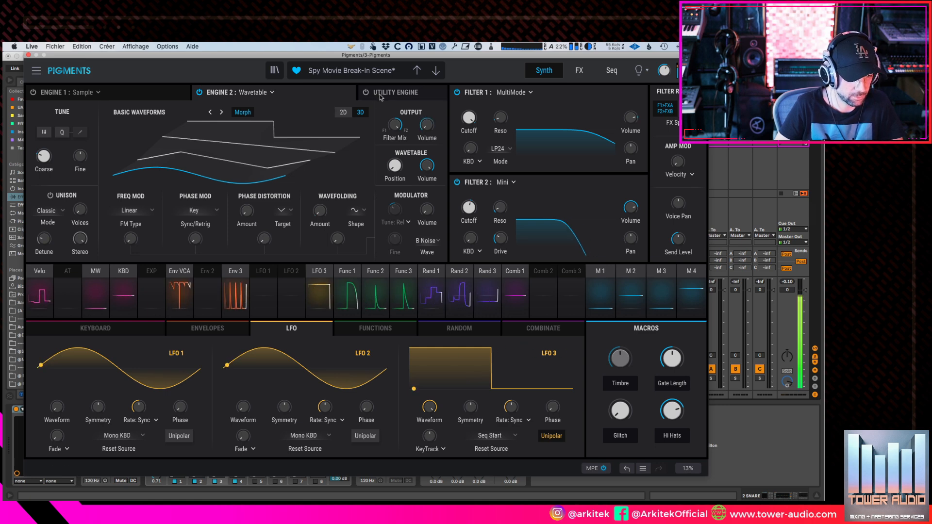
# - View the preset's sequencer tracks and effects chain, and return to the synth page
pyautogui.click(612, 72)
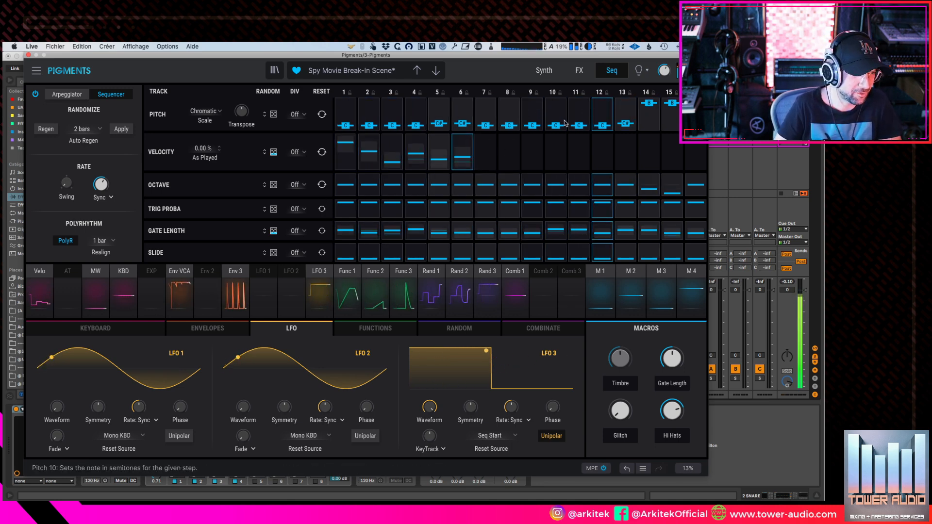
pyautogui.click(579, 70)
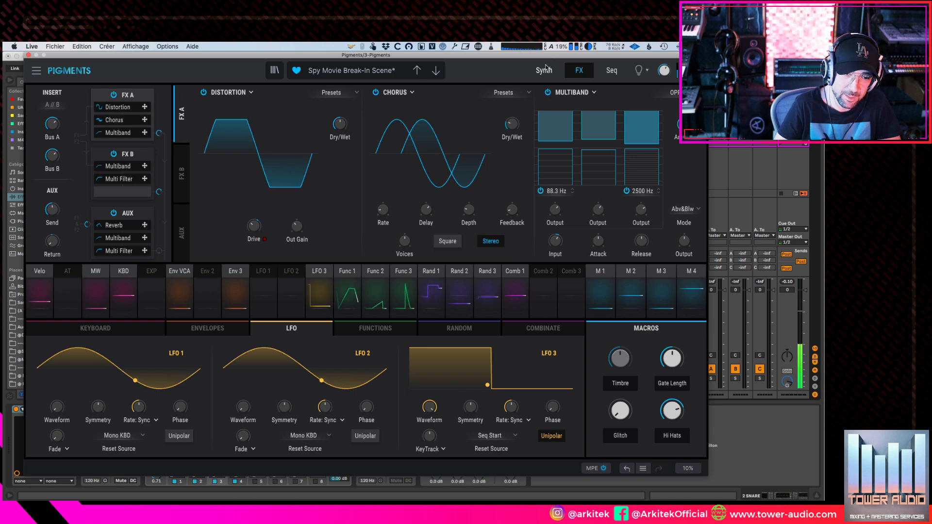
pyautogui.click(547, 71)
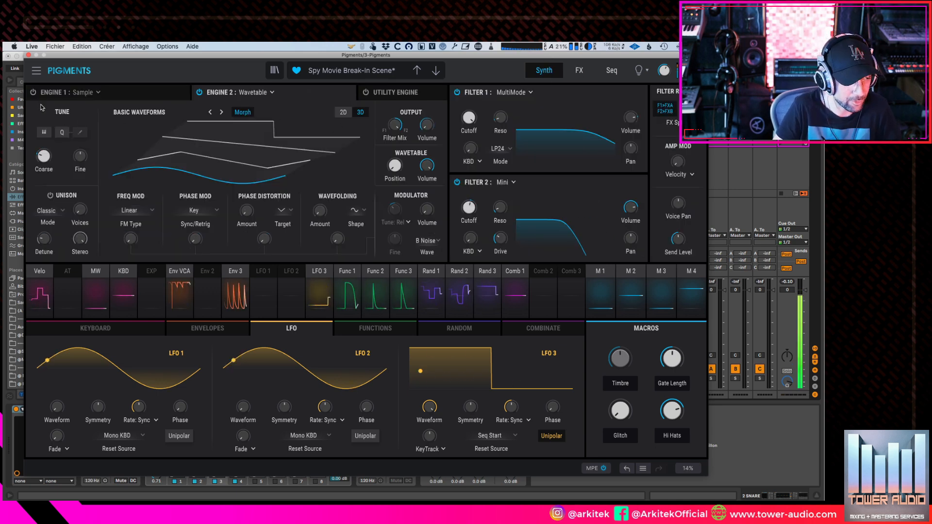
# - Re-enable Engine 1 alongside Engine 2, and view the Utility Engine and Filter 1's cutoff
pyautogui.click(425, 90)
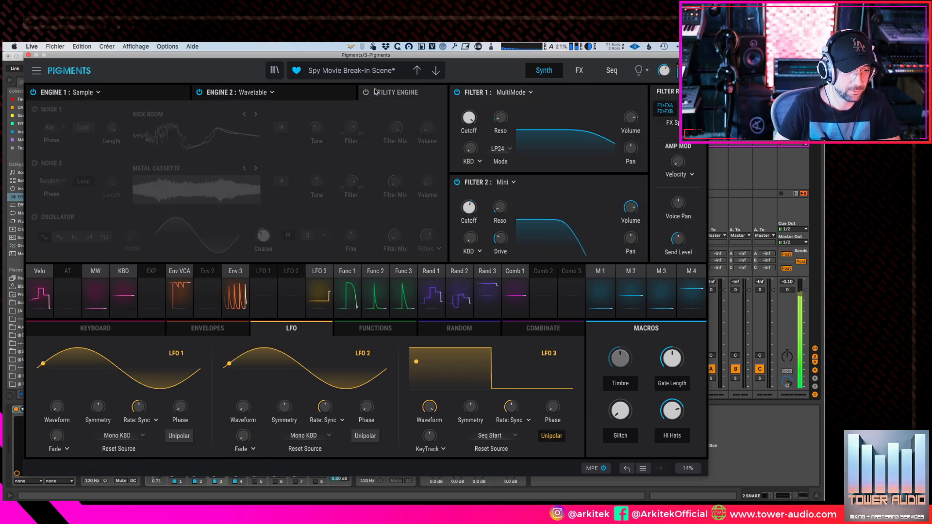
pyautogui.moveTo(469, 118)
pyautogui.mouseDown()
pyautogui.moveTo(468, 146)
pyautogui.moveTo(469, 117)
pyautogui.mouseUp()
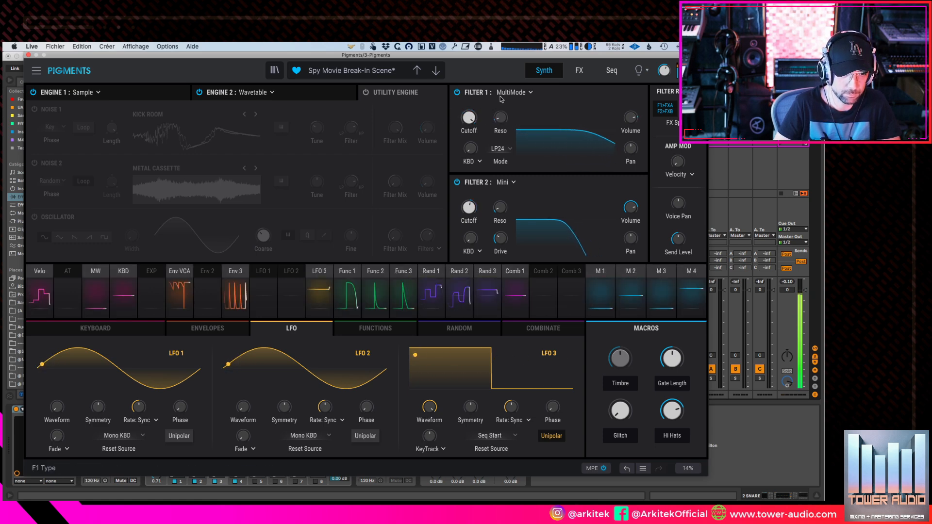
# - Load the preset The Last Battle and switch away from the Pigments window
pyautogui.click(436, 72)
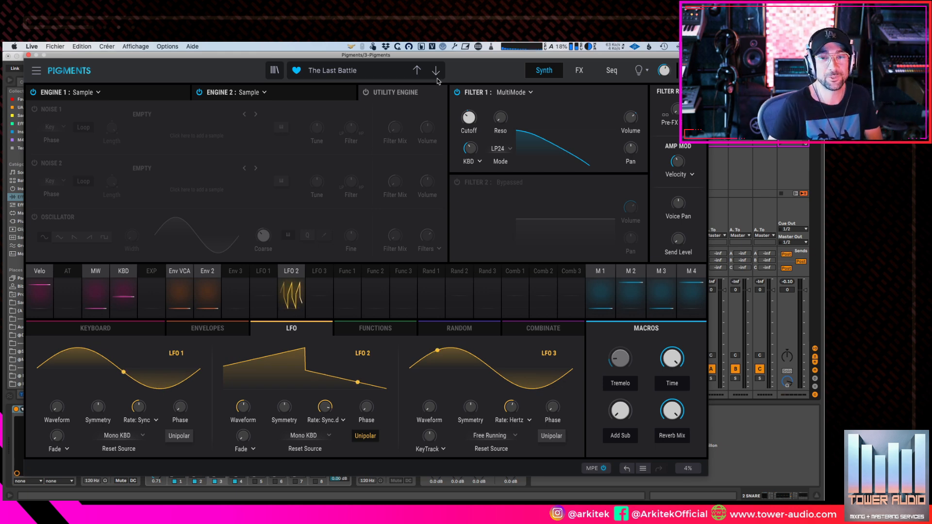
pyautogui.press('super+Tab')
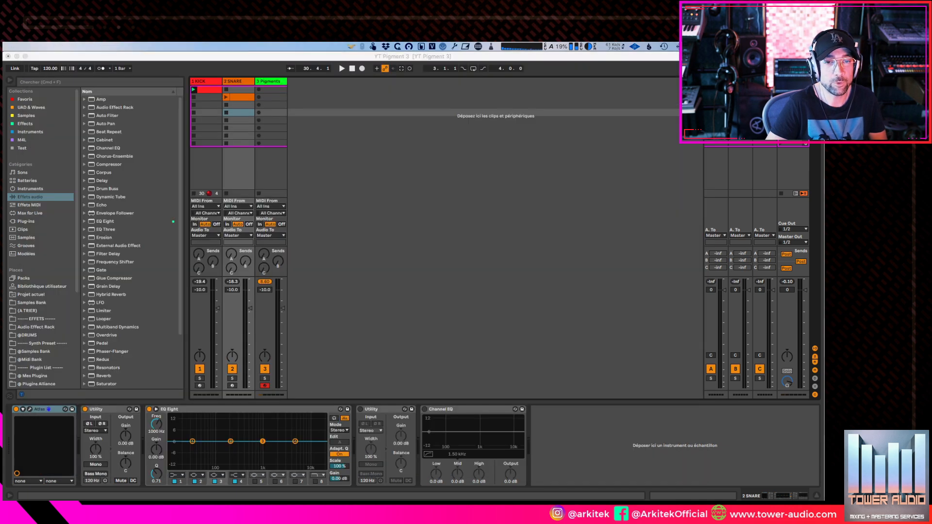